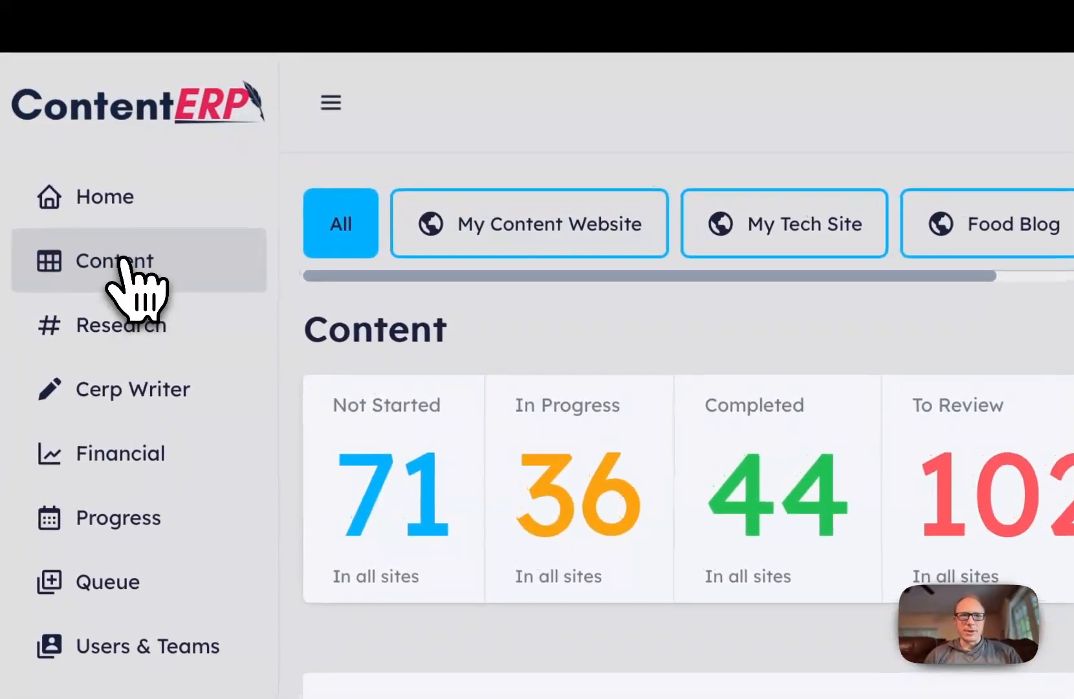
Step: Open the Content section
left_click(62, 131)
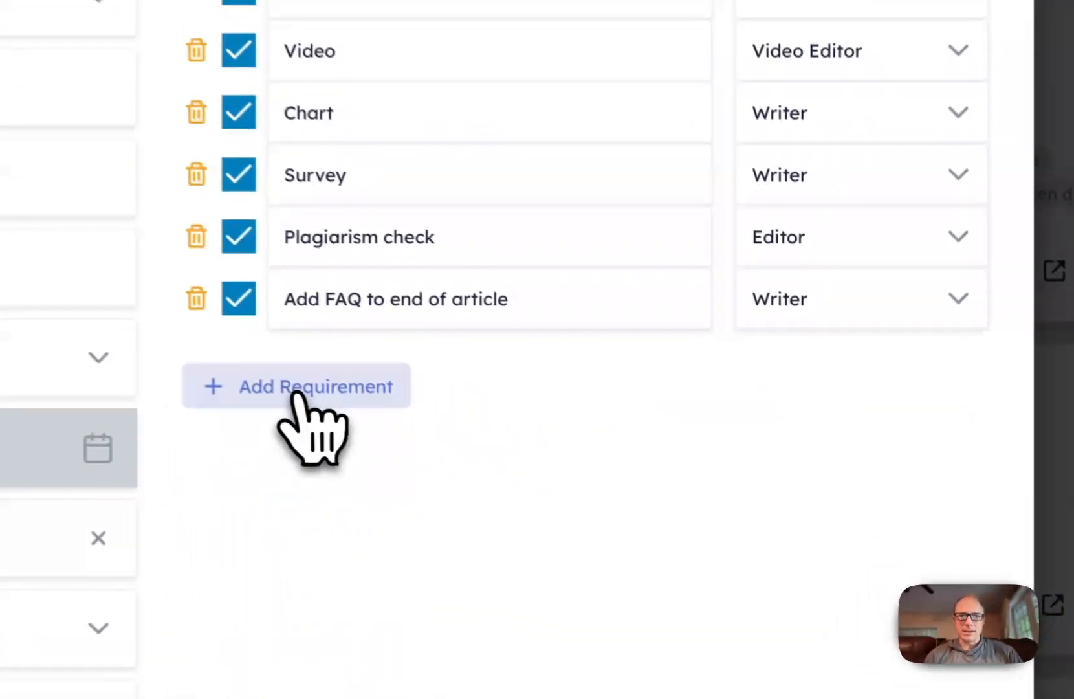
Step: Add a blank requirement to the content form and examine the roles it can be assigned to
left_click(615, 482)
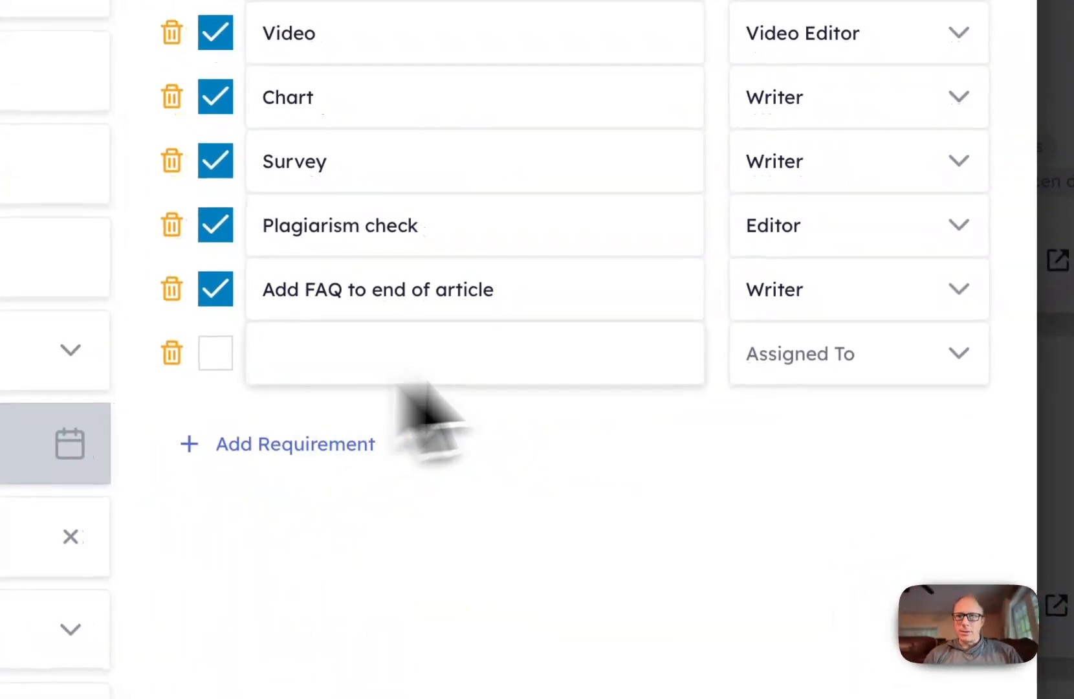
left_click(844, 432)
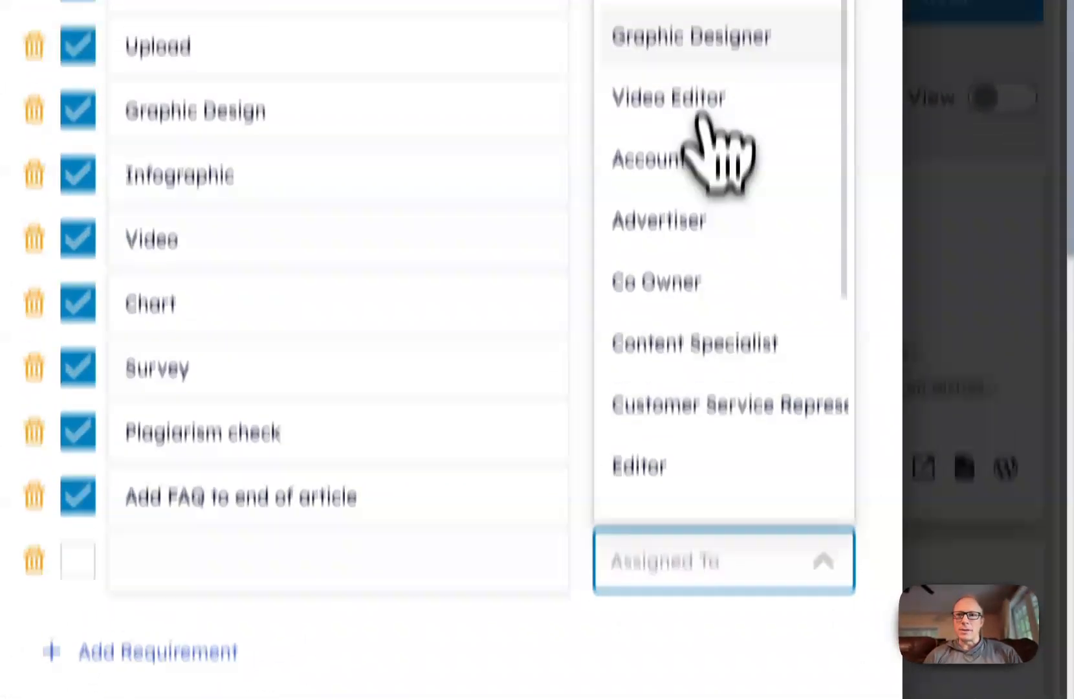
scroll(705, 116, "down", 2)
scroll(711, 76, "up", 2)
scroll(712, 76, "down", 5)
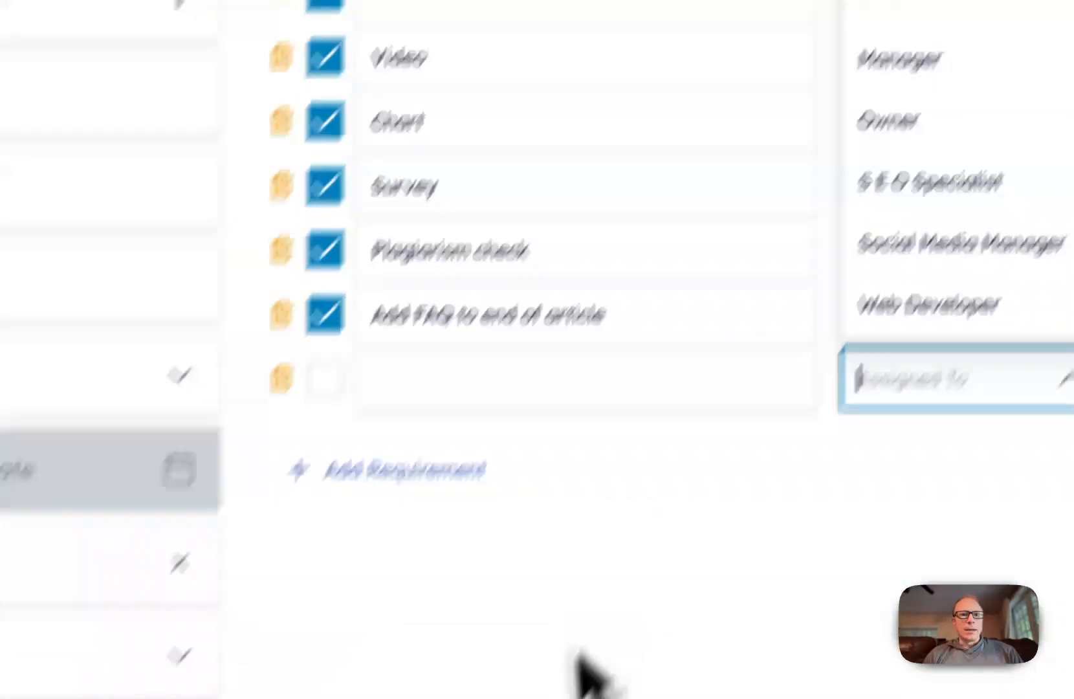
left_click(579, 654)
Step: Examine the available content types and close the form without saving
scroll(91, 303, "down", 2)
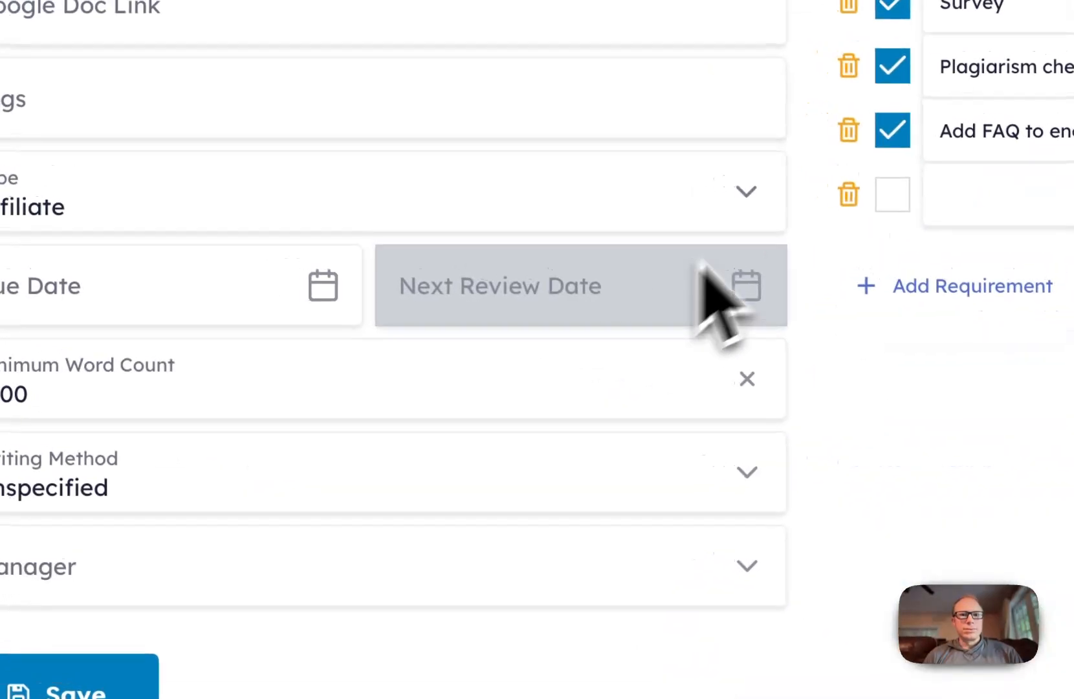
left_click(752, 194)
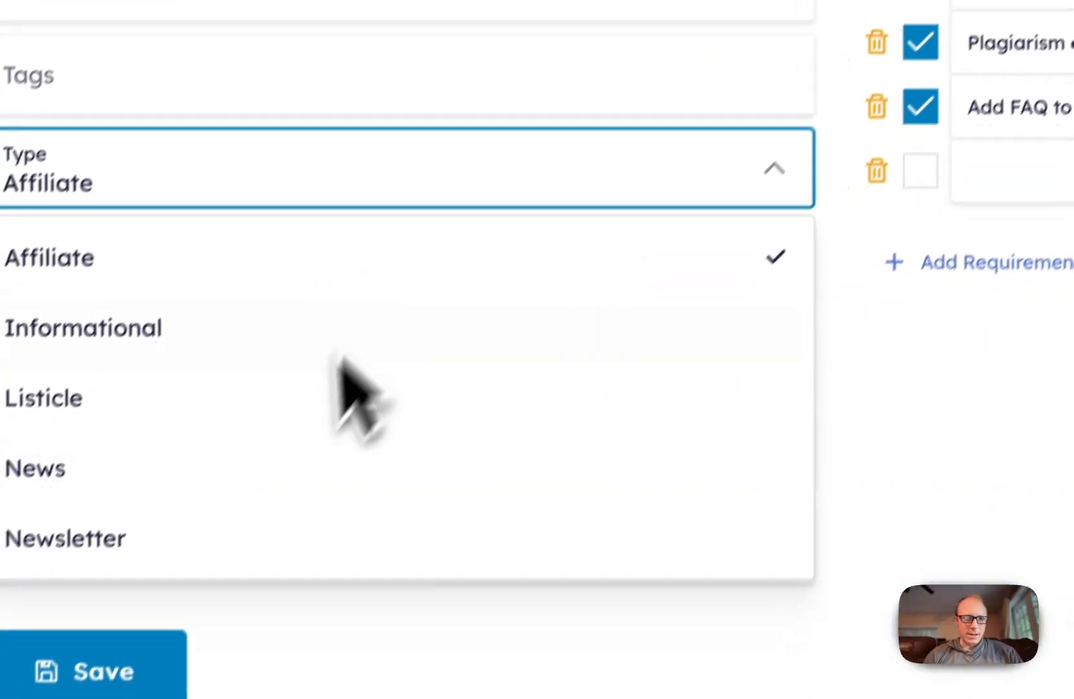
left_click(826, 431)
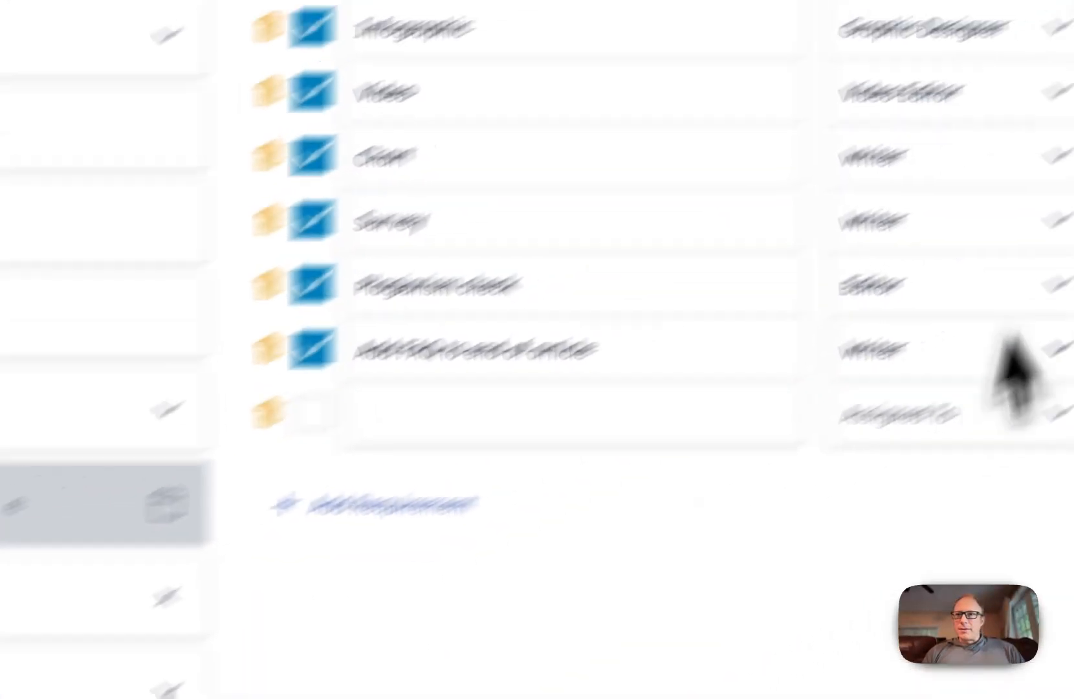
left_click(1031, 64)
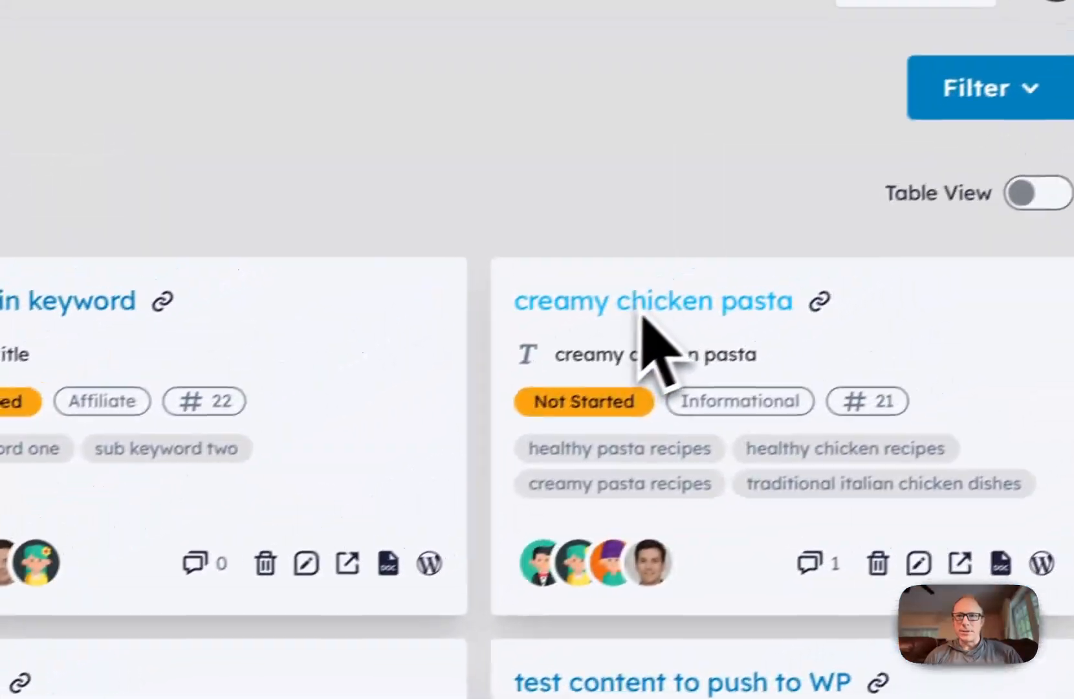
Step: Open the "creamy chicken pasta" content item for editing and look over its details
left_click(883, 187)
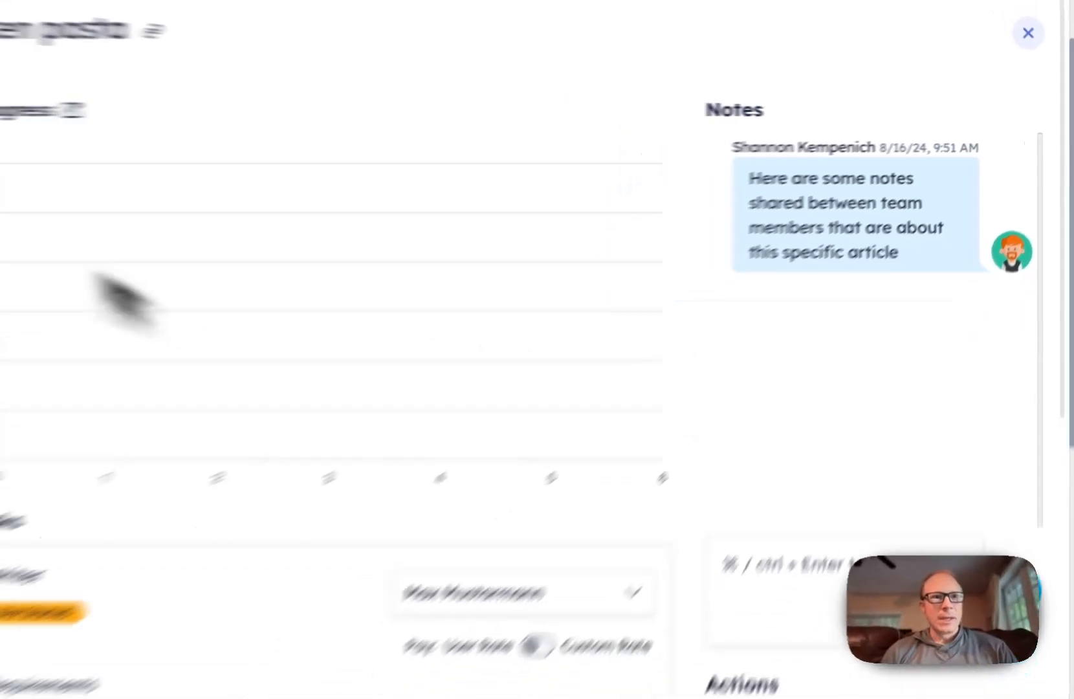
scroll(482, 452, "down", 2)
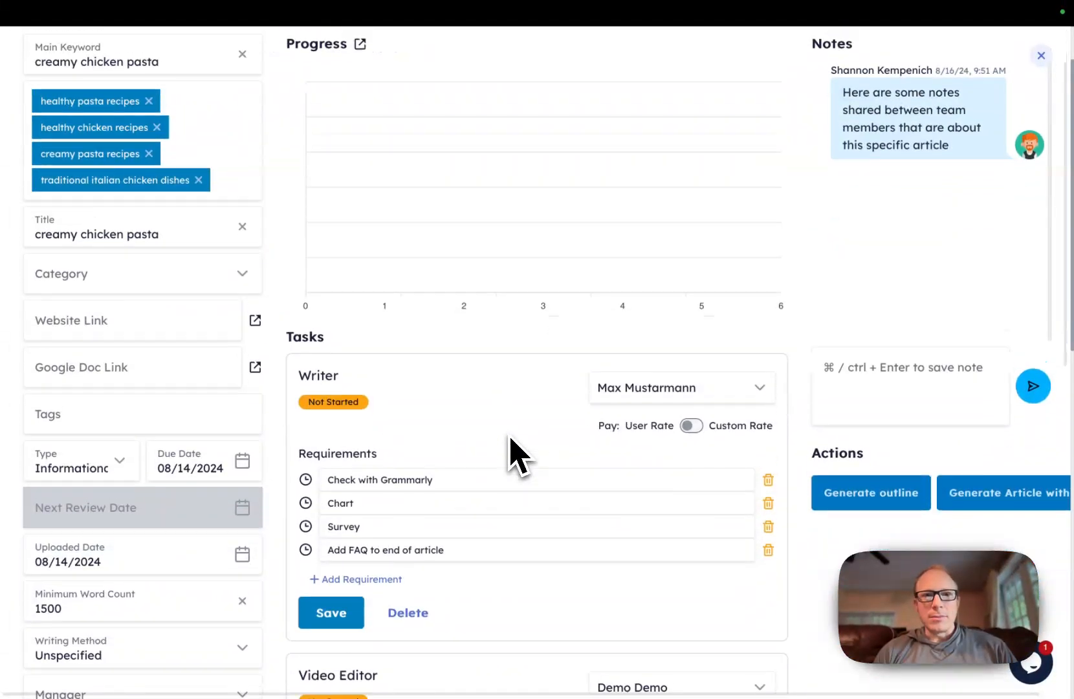
scroll(486, 449, "up", 2)
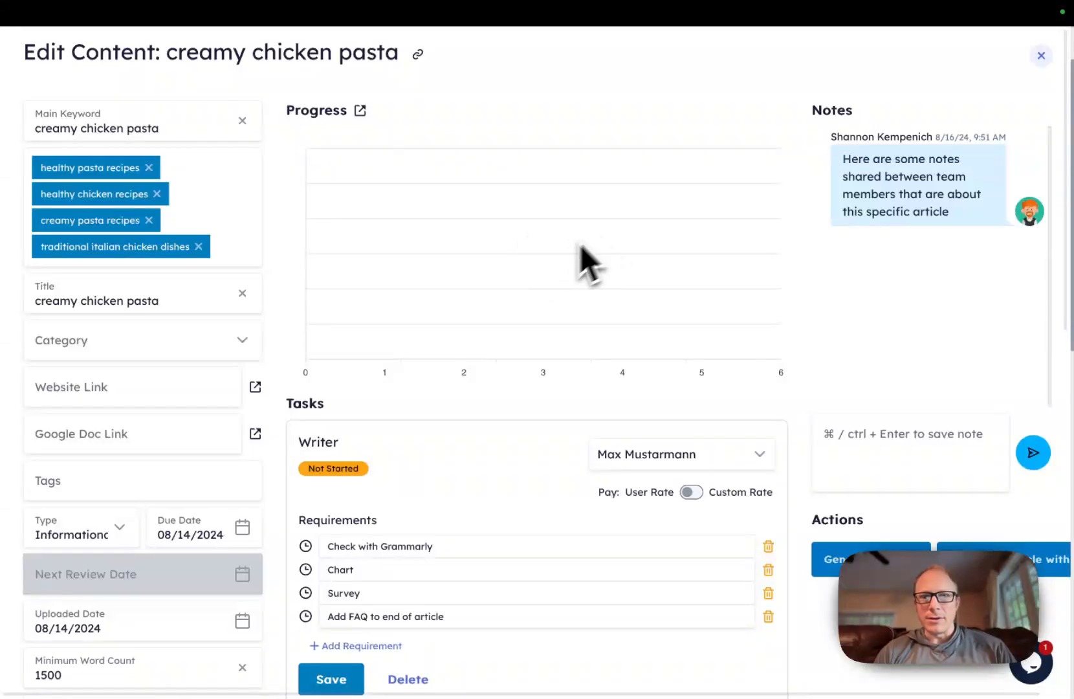
scroll(492, 518, "down", 2)
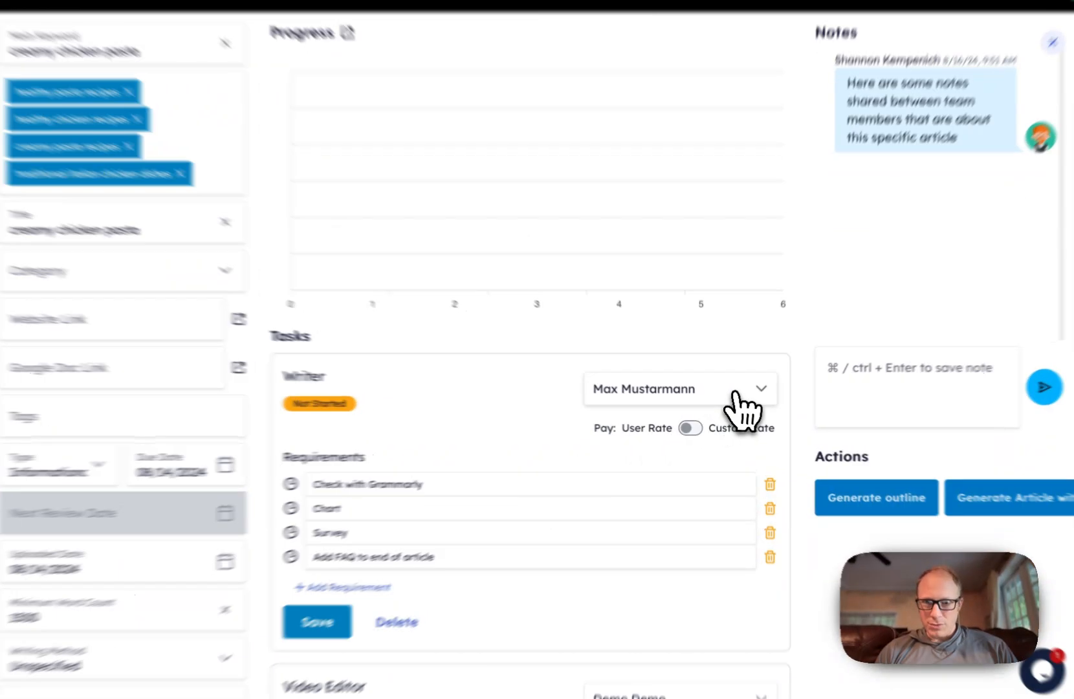
Step: Examine the team members assignable to the Writer task and review the tasks of the other roles
left_click(730, 388)
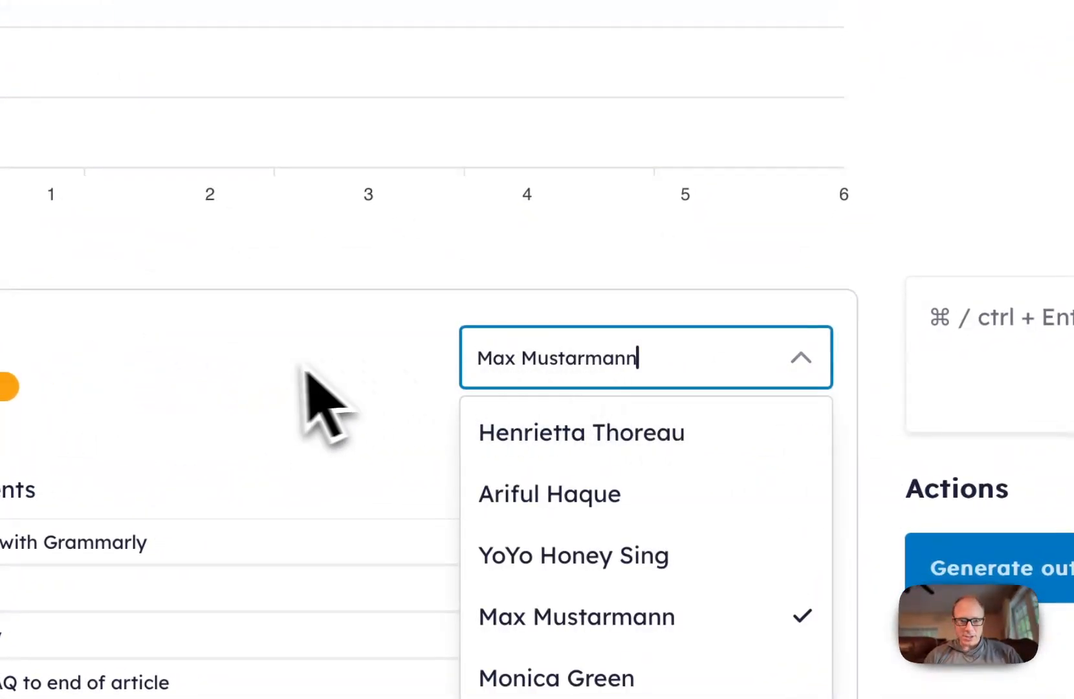
left_click(305, 365)
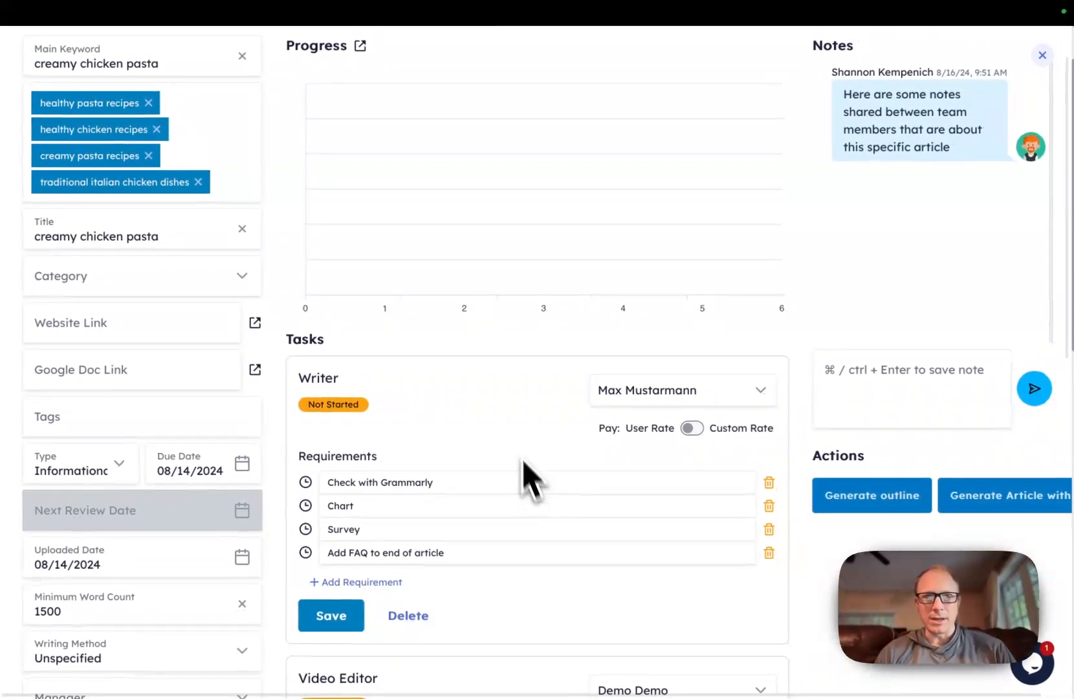
scroll(445, 320, "down", 3)
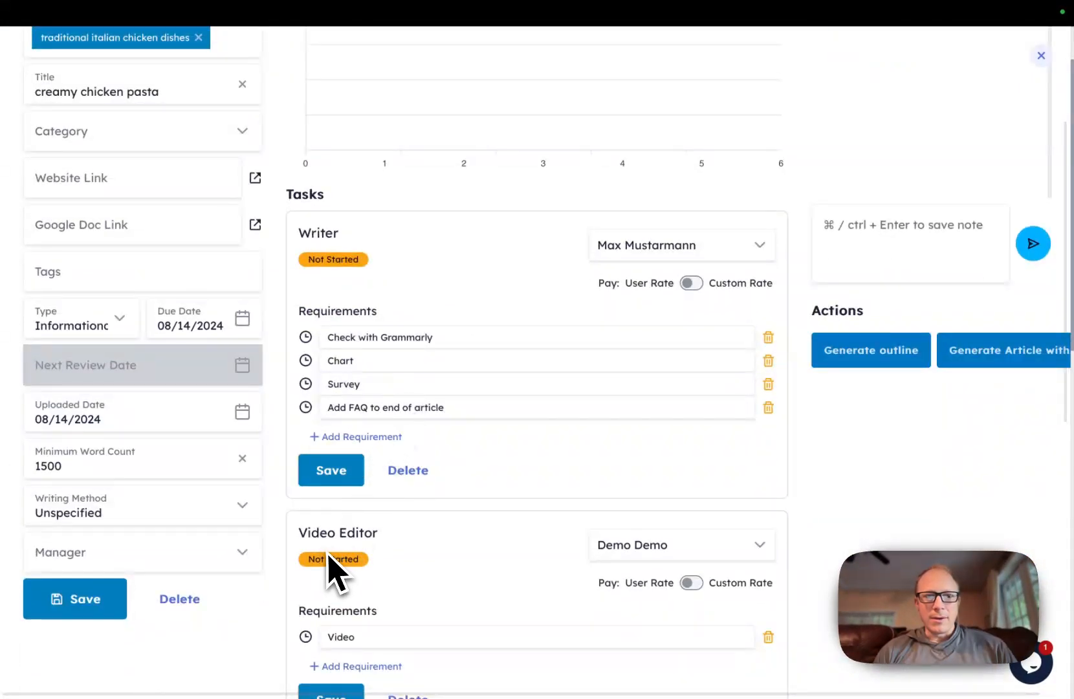
scroll(333, 566, "down", 3)
scroll(359, 612, "up", 6)
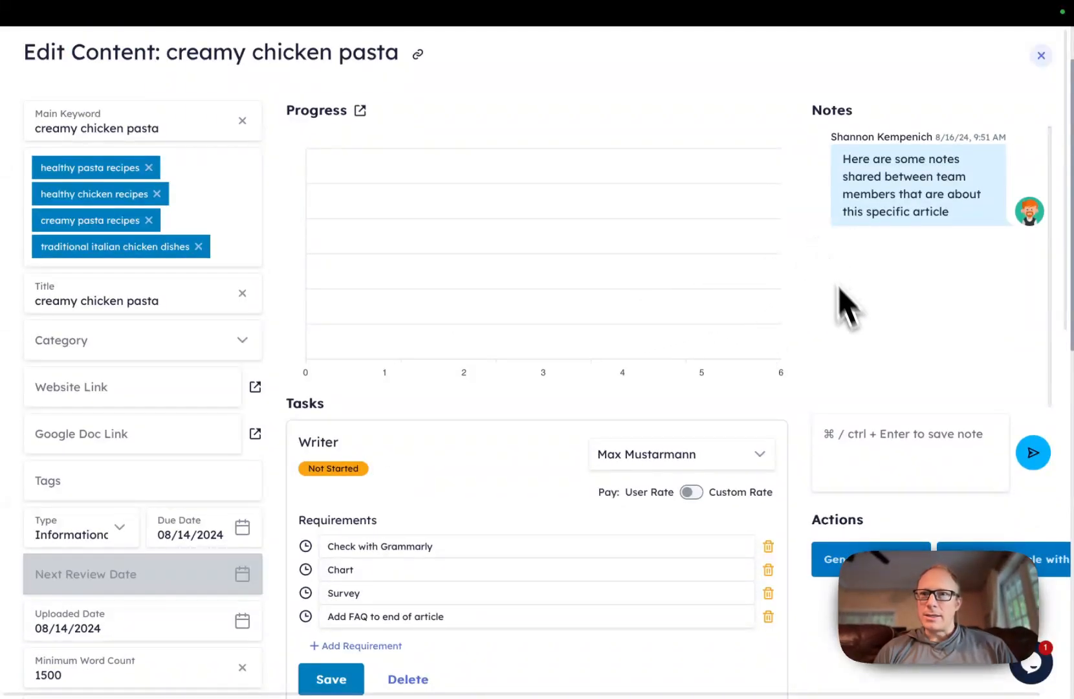
Step: Check the note entry field and start generating the article for the content item
left_click(878, 461)
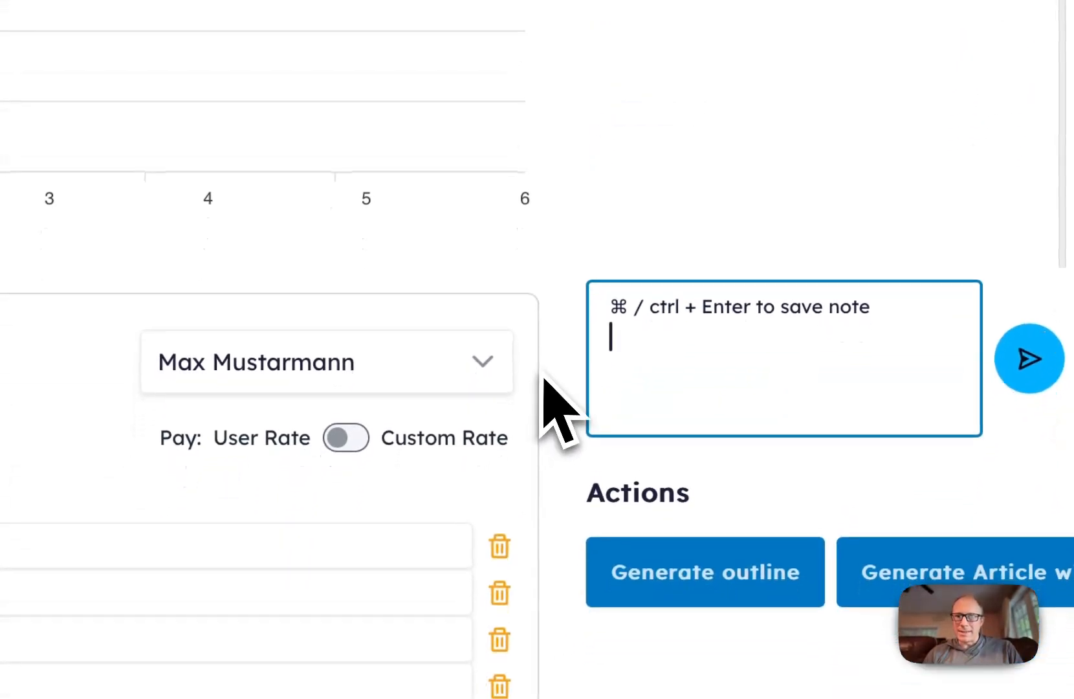
left_click(507, 670)
scroll(545, 374, "down", 3)
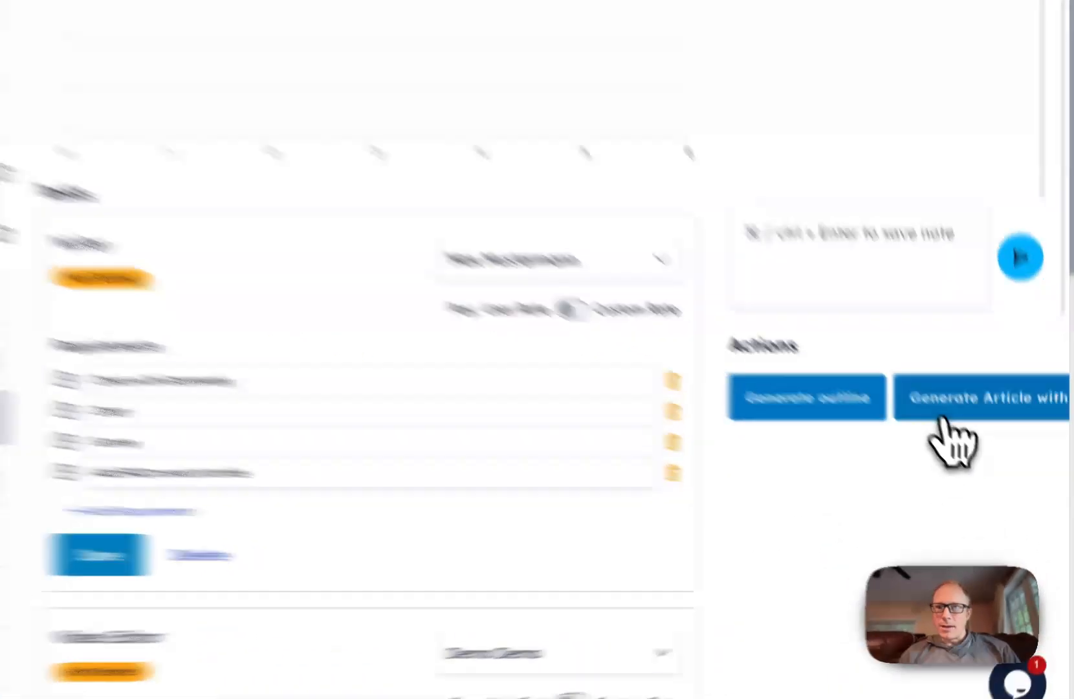
left_click(945, 420)
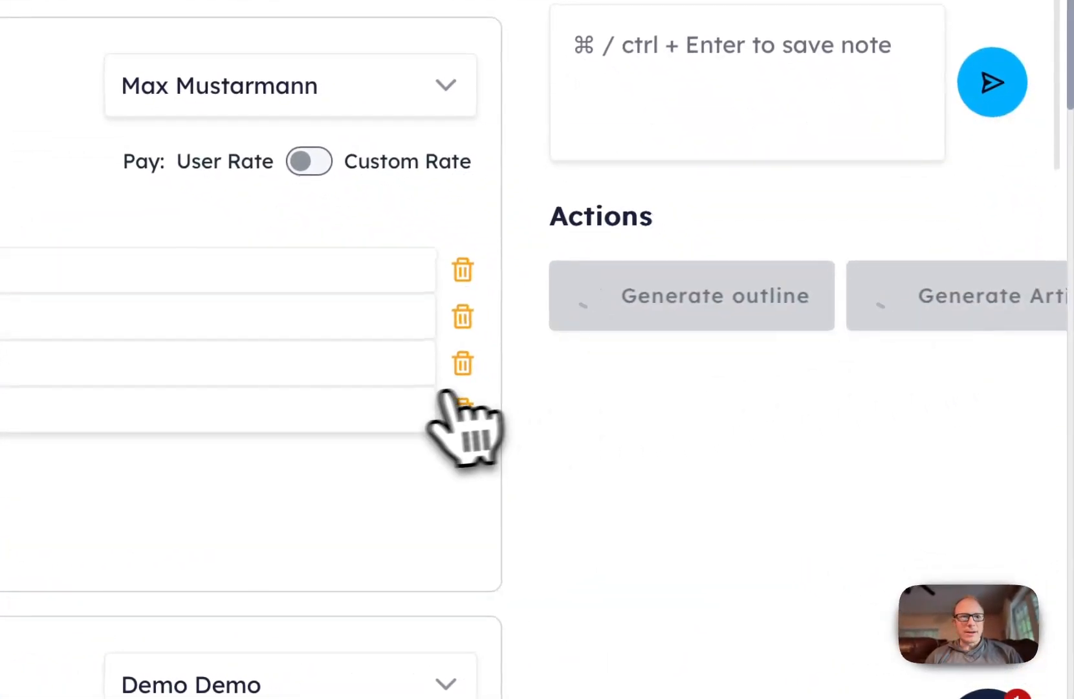
Step: Add a Social Media Manager role to the content item and assign it to a team member found by first name
scroll(285, 349, "down", 8)
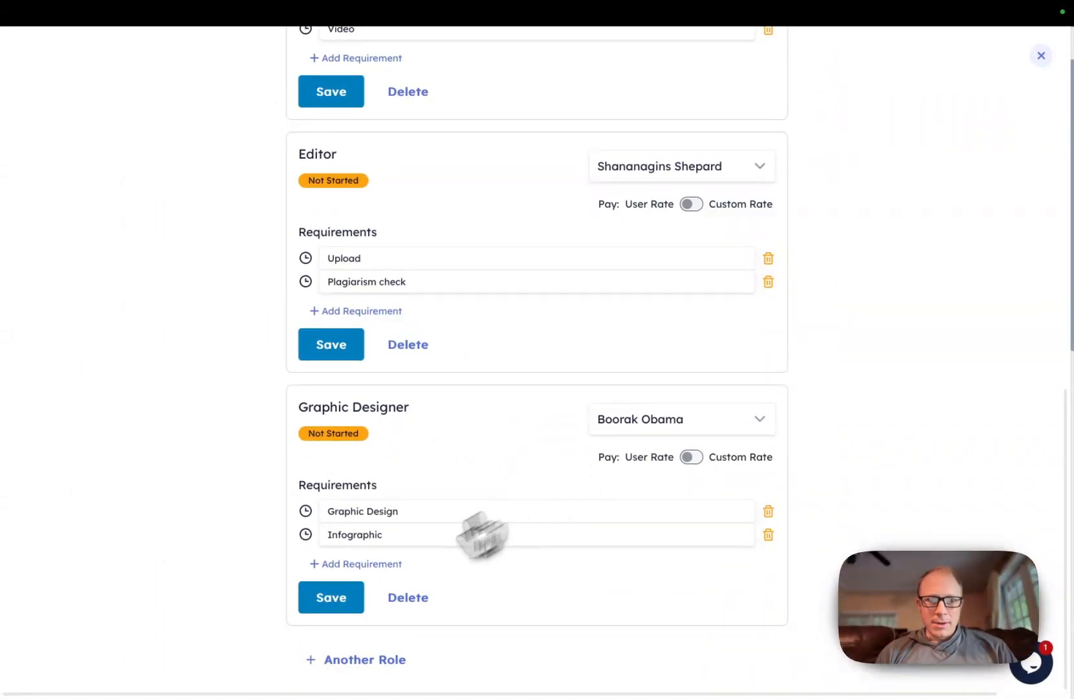
left_click(367, 658)
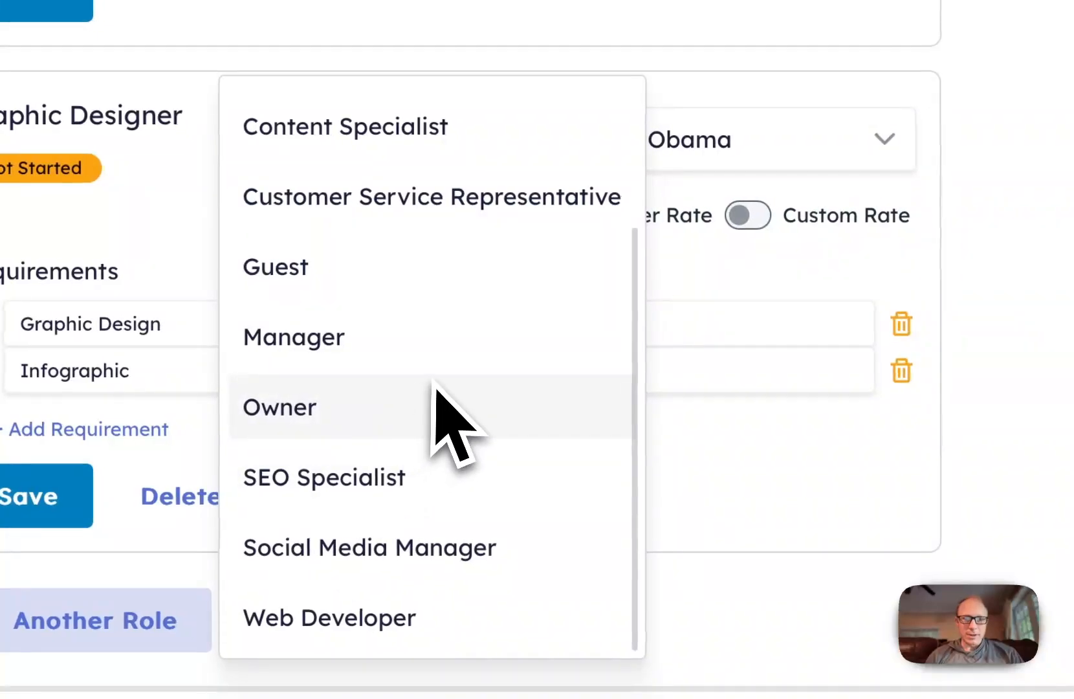
left_click(375, 543)
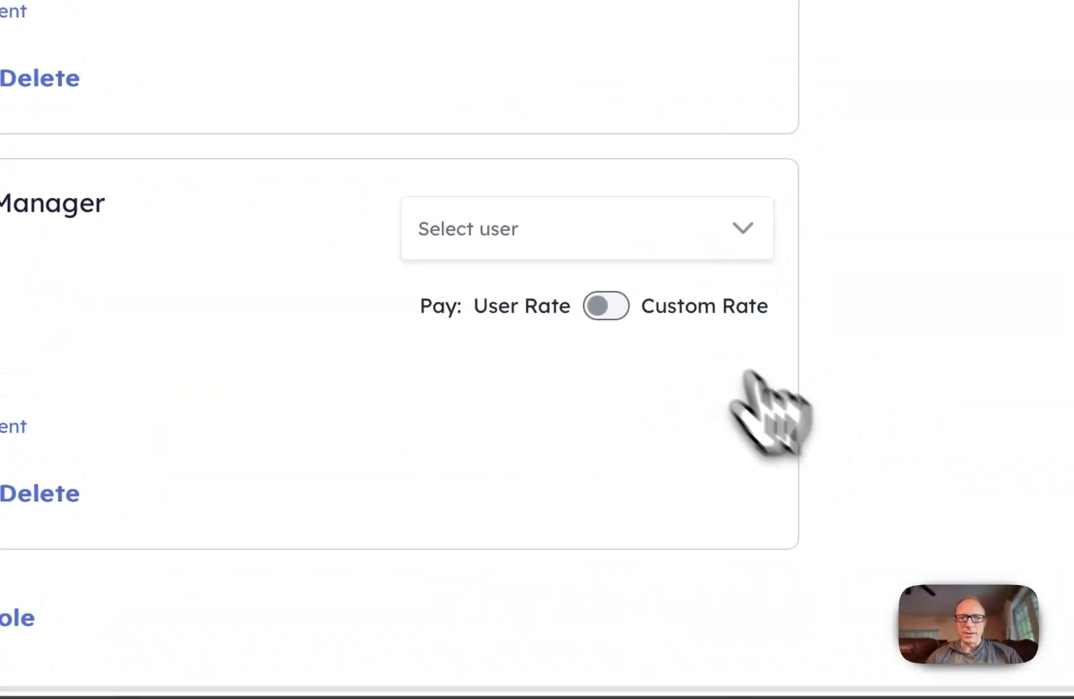
left_click(745, 243)
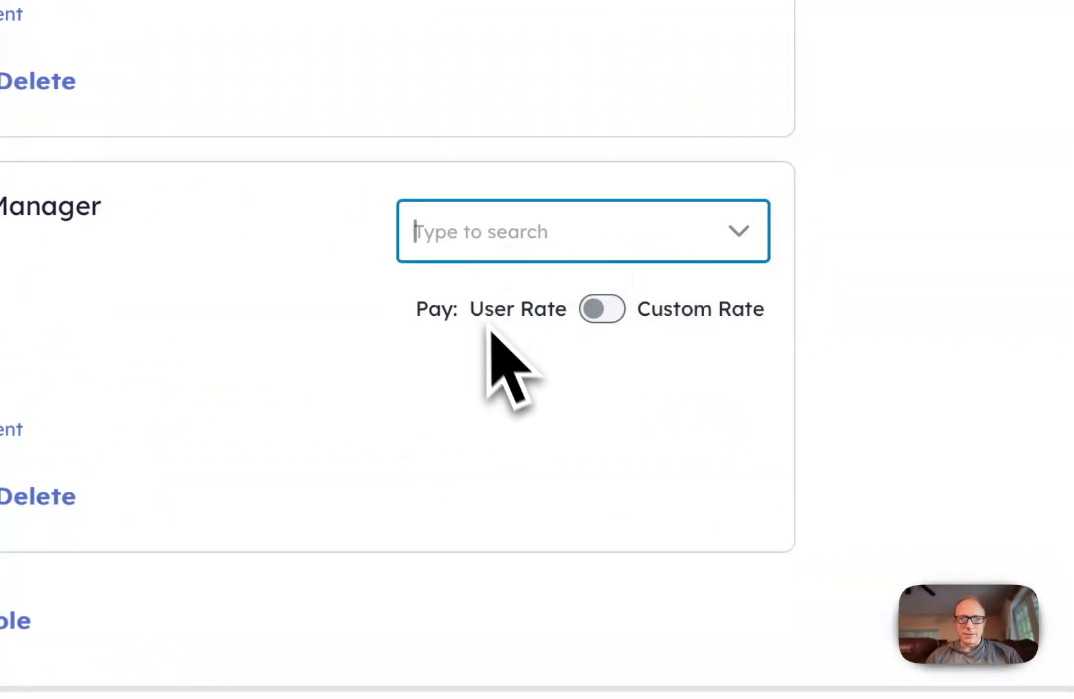
left_click(733, 224)
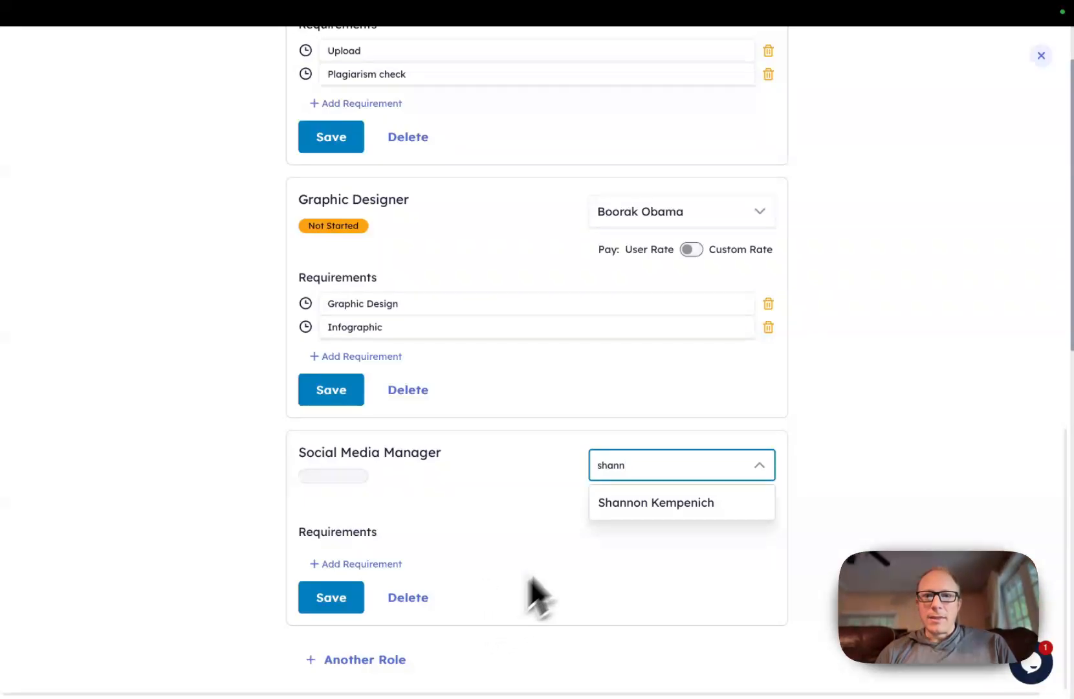
left_click(634, 503)
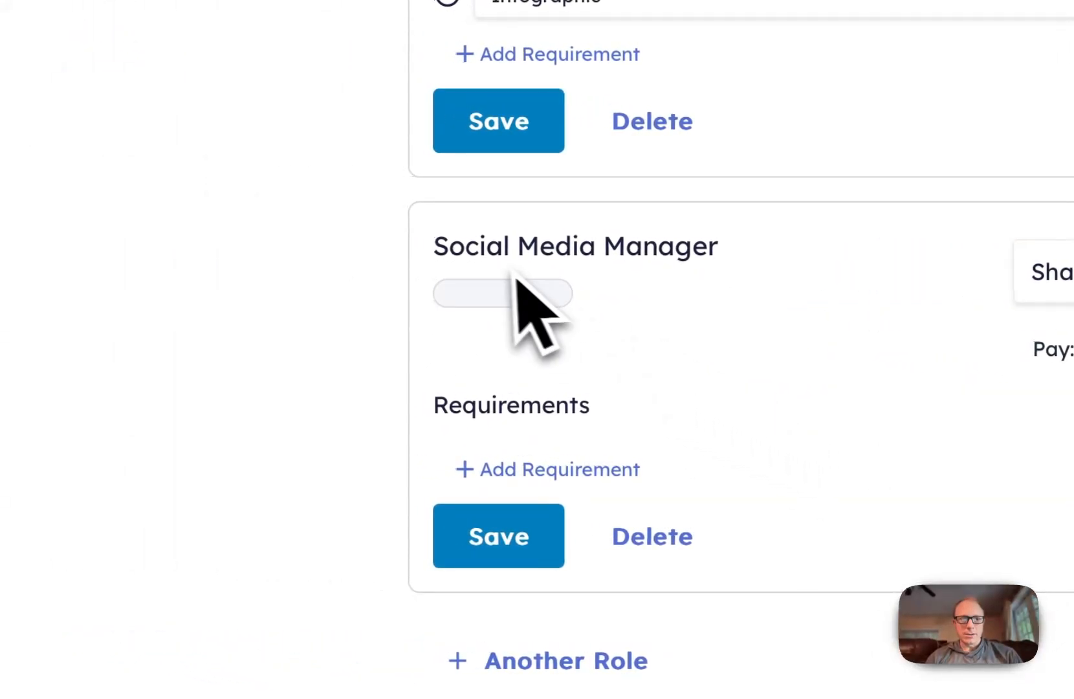
Step: Add the requirement "put on facebook" to the Social Media Manager role and save it
left_click(488, 468)
left_click(676, 455)
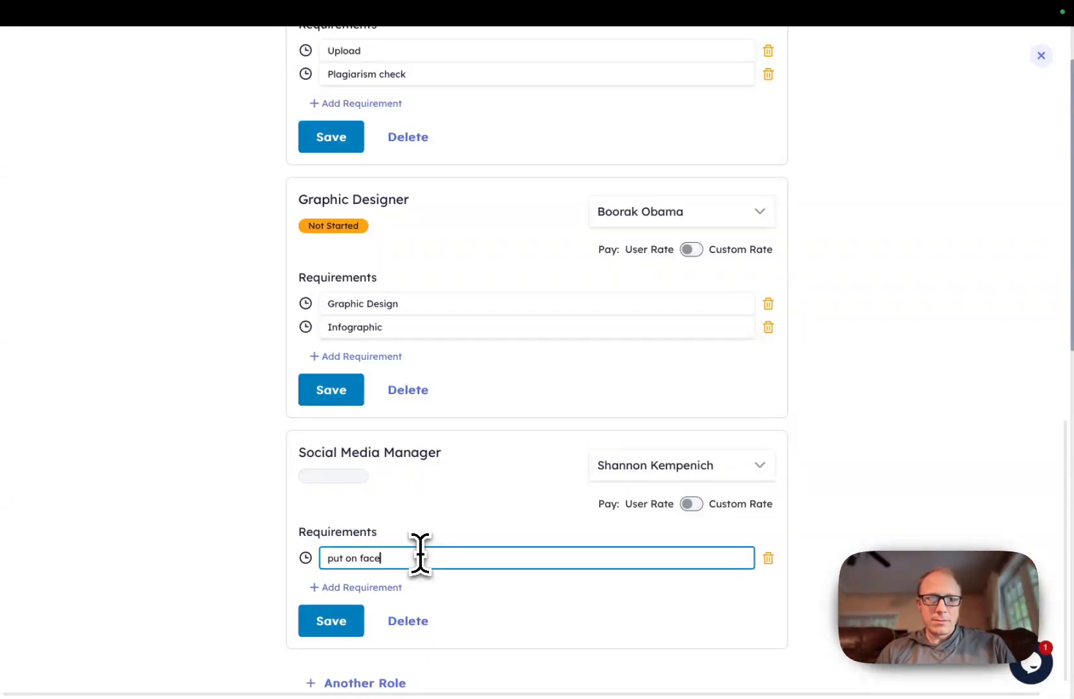
left_click(339, 623)
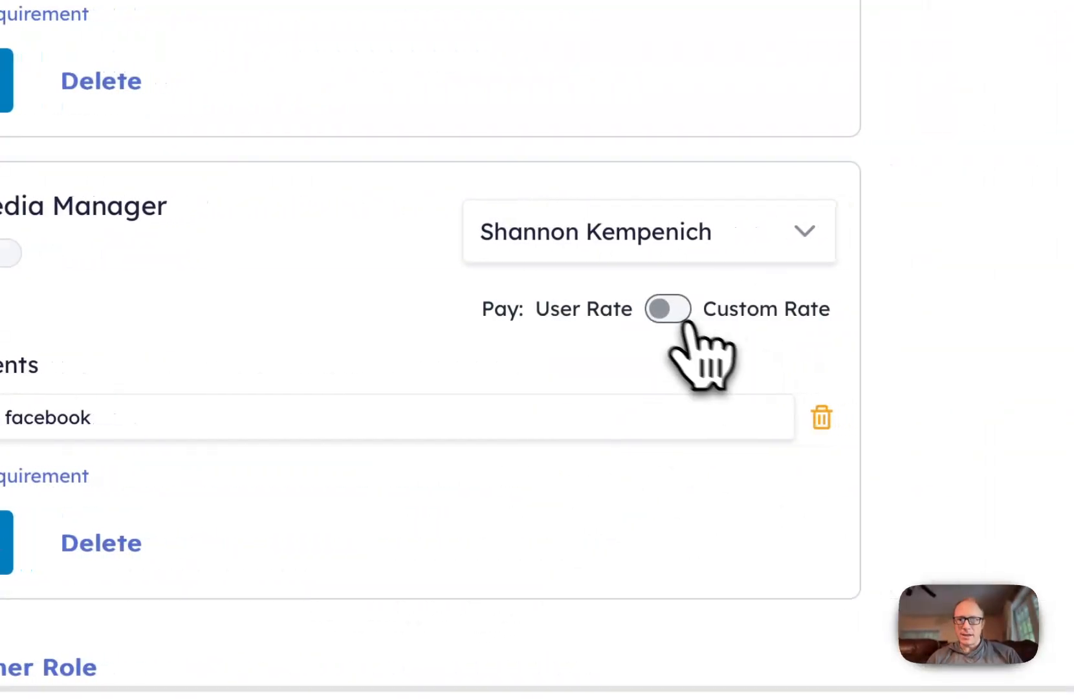
Step: Switch the Social Media Manager's pay to a custom hourly rate of 8 and close the content item
left_click(737, 309)
left_click(661, 311)
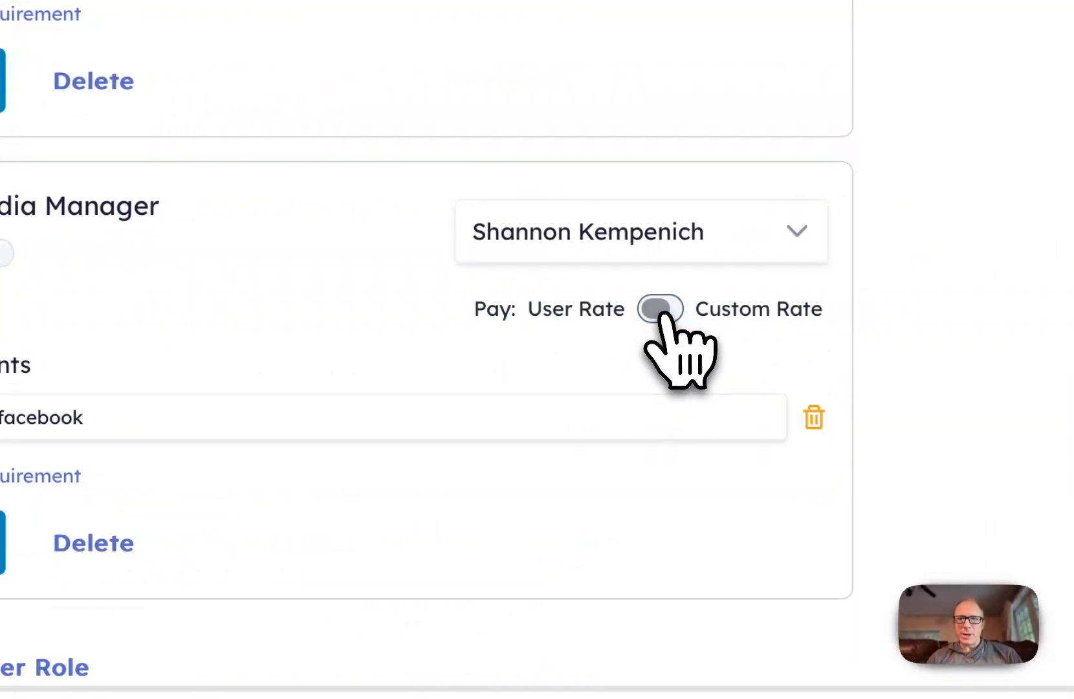
left_click(660, 309)
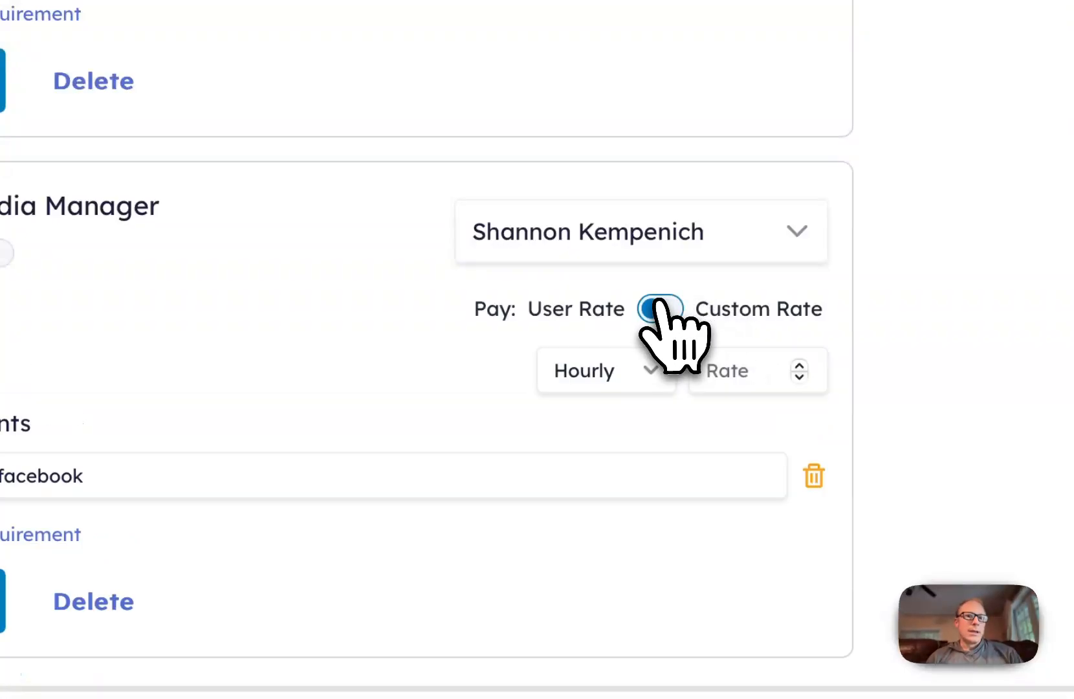
left_click(614, 387)
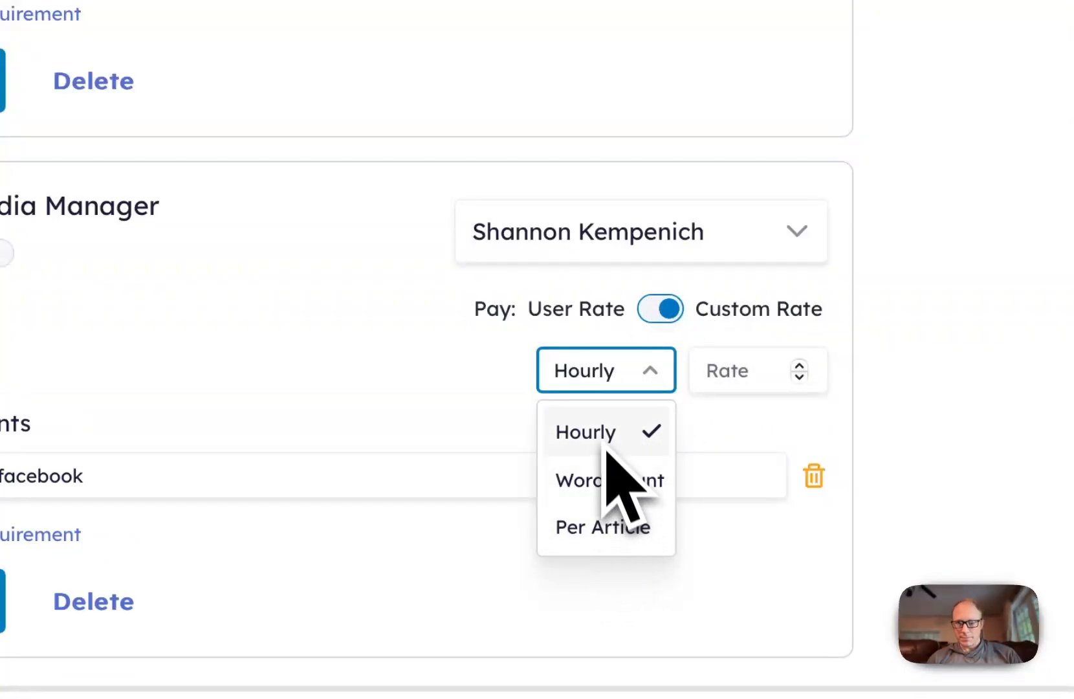
left_click(802, 376)
type("1")
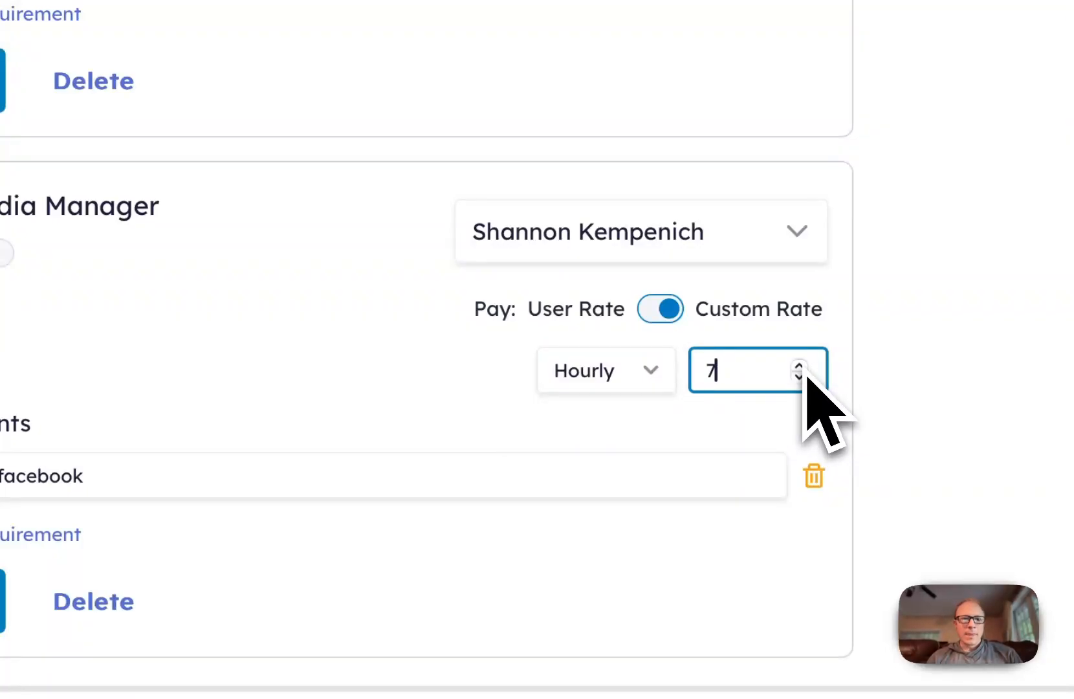
left_click(799, 366)
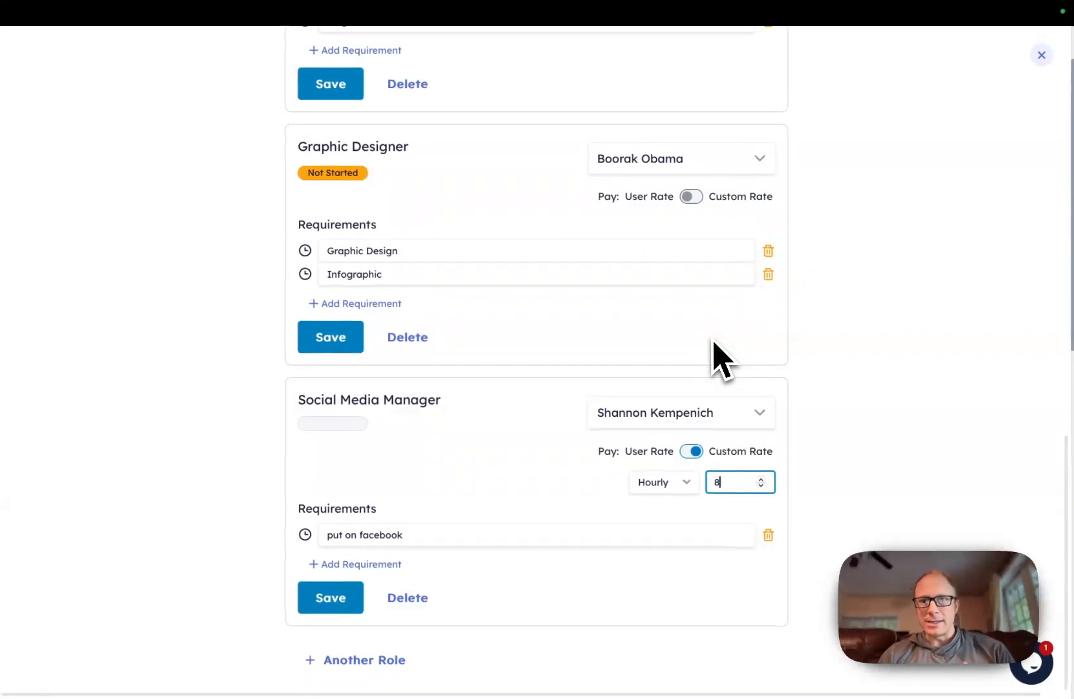
left_click(1041, 55)
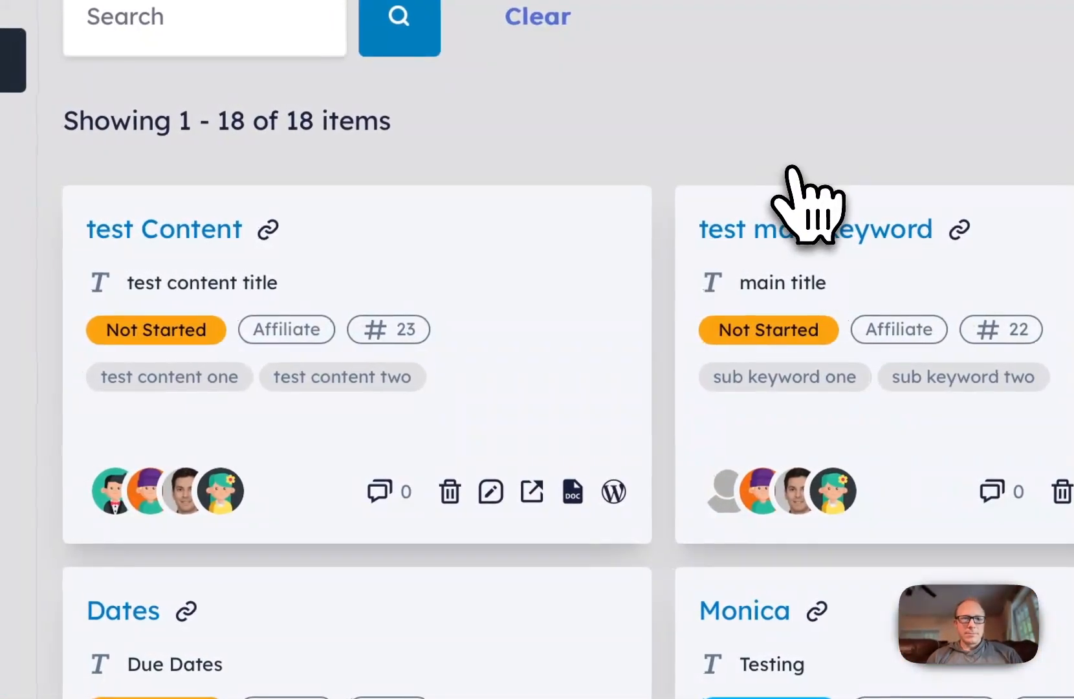
Step: Open keyword research and search for "chicken & broccoli", including a search for AI suggestions
scroll(740, 202, "up", 3)
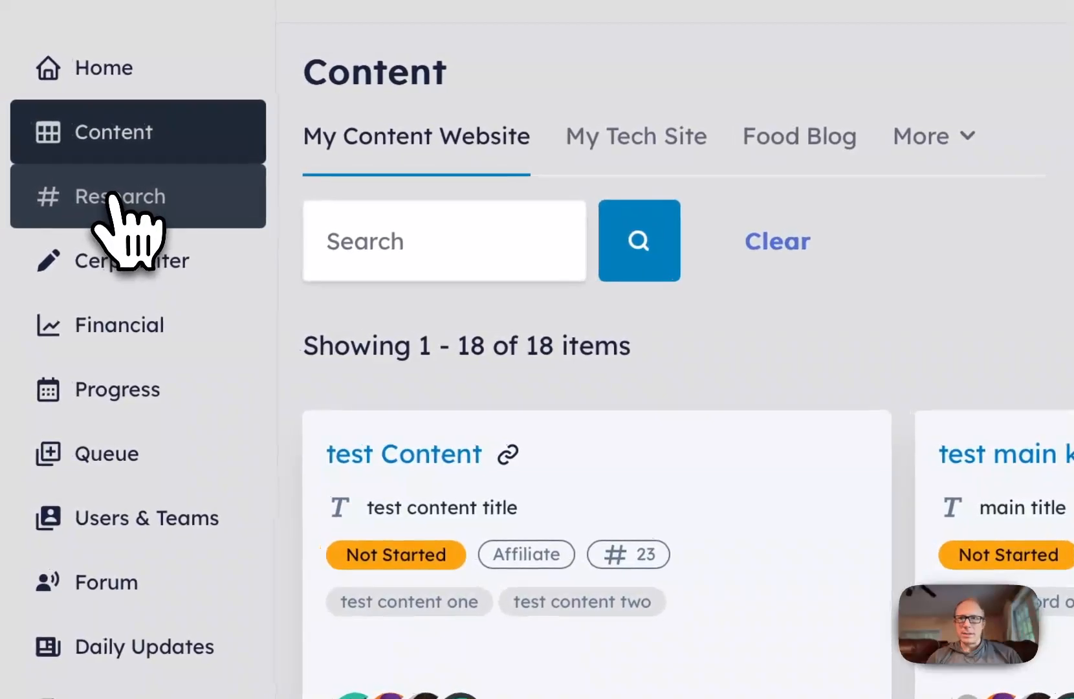
left_click(5, 165)
left_click(449, 307)
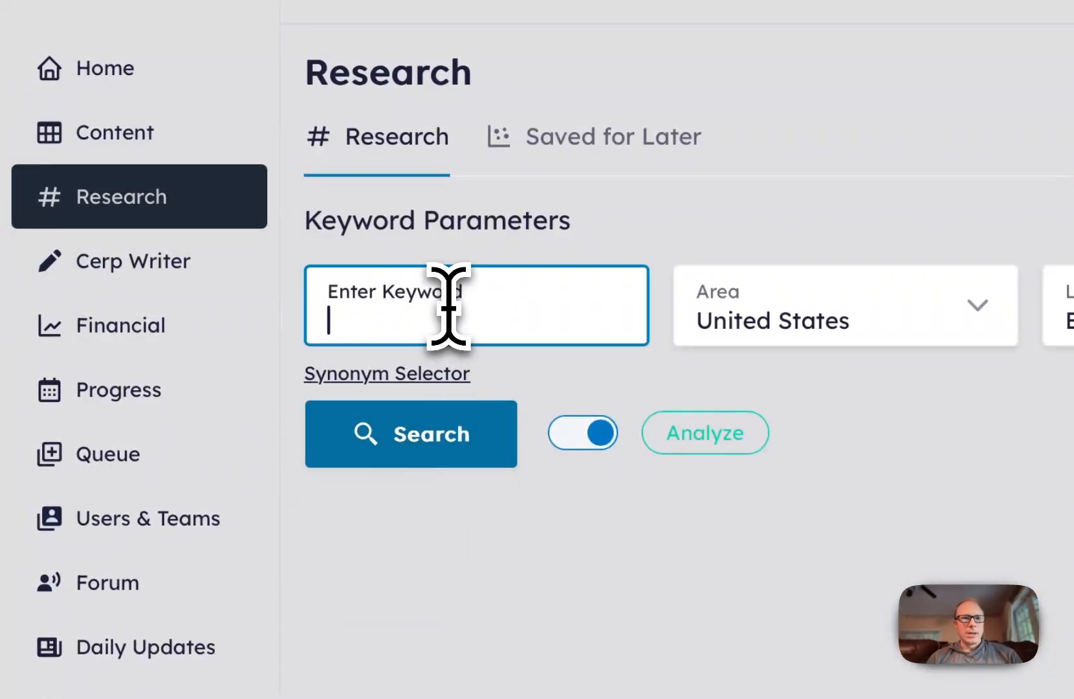
type("chi")
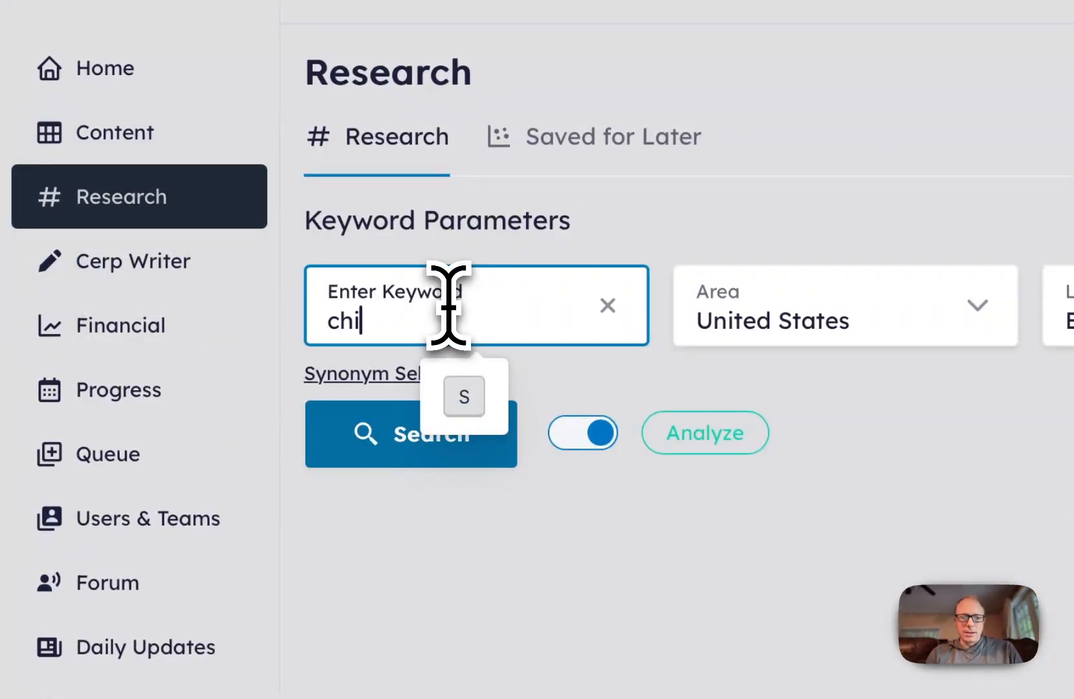
type("cken & broccoli")
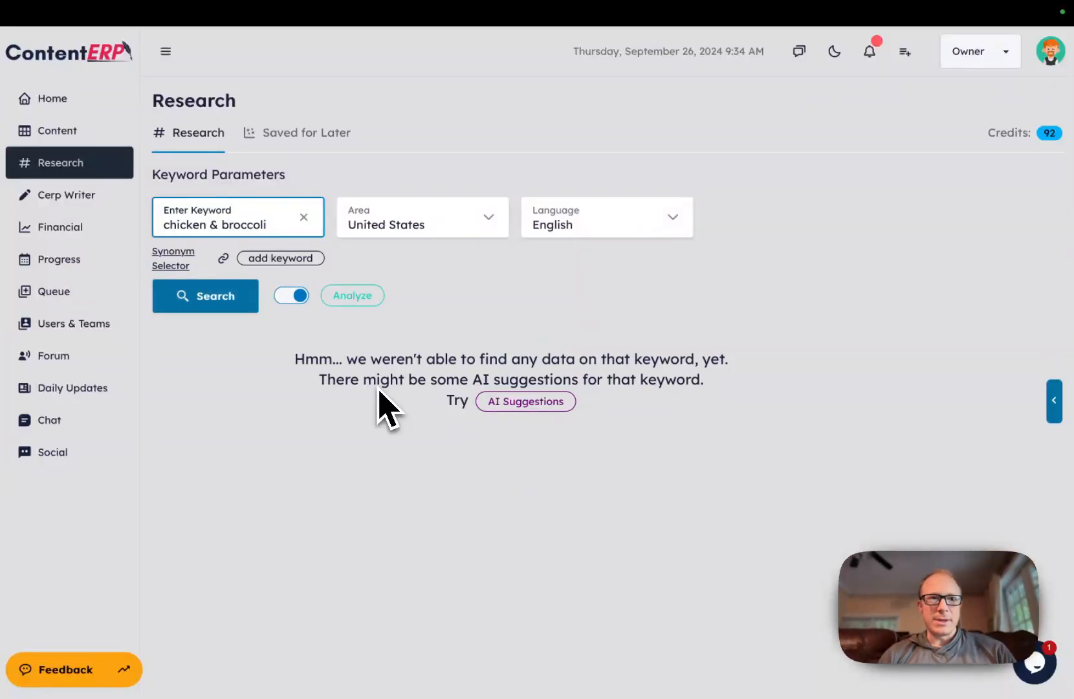
left_click(291, 295)
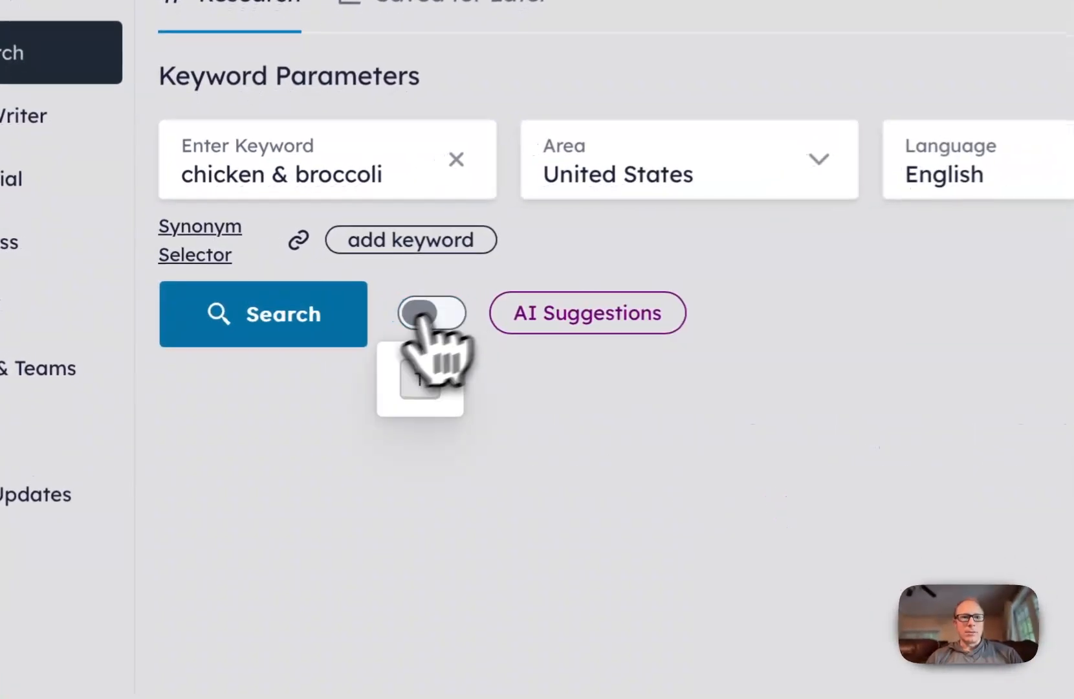
left_click(205, 295)
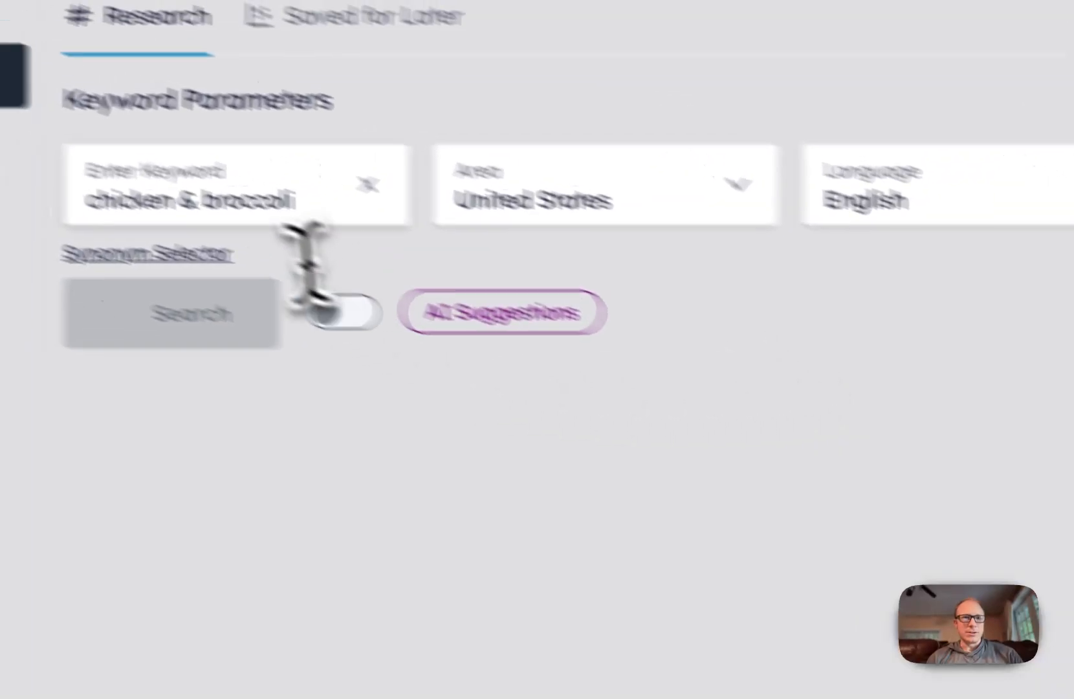
Step: Change the research keyword to "chicken broccoli" and search for it in Analyze mode
left_click(119, 154)
key("BackSpace")
key("BackSpace")
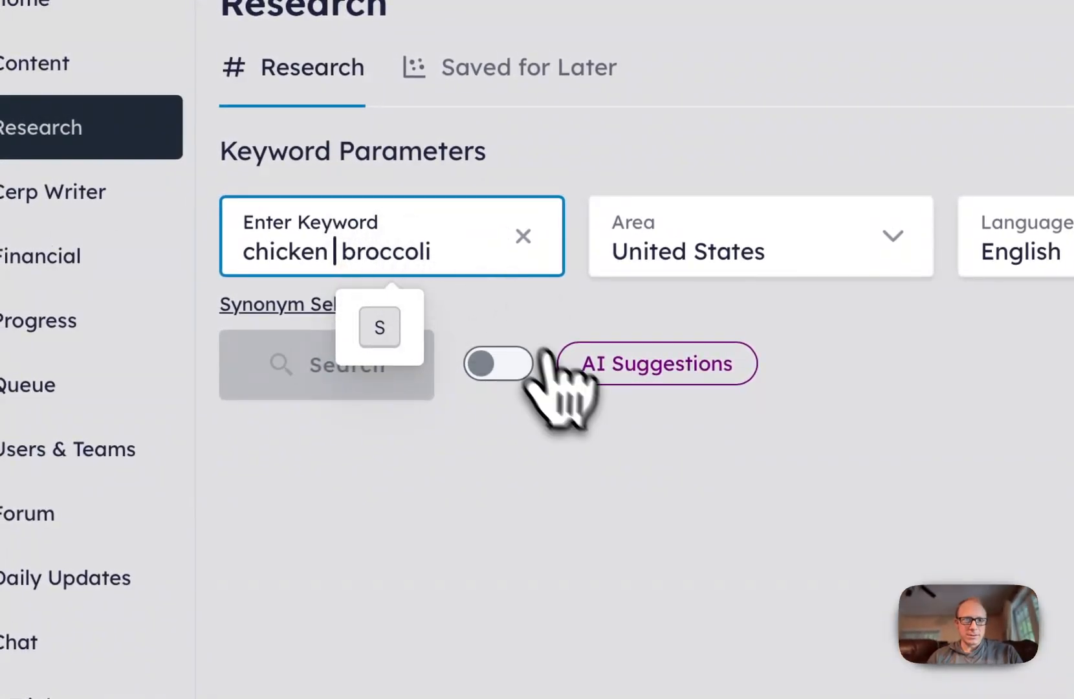
left_click(495, 364)
left_click(394, 383)
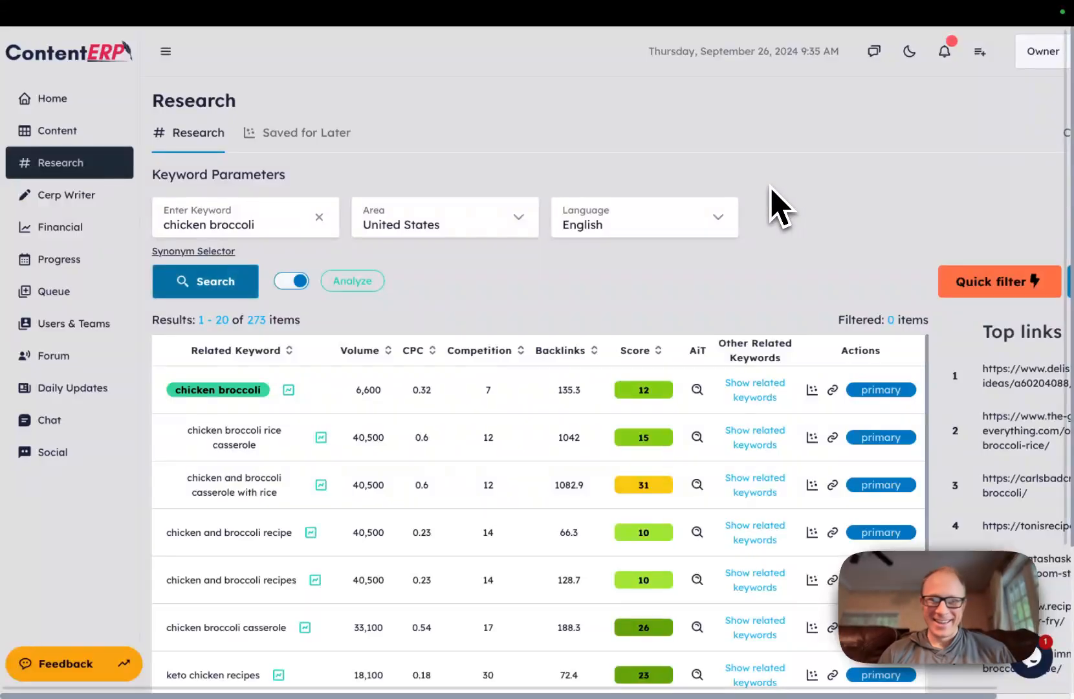
Step: Filter the related keywords to a maximum score of 1
scroll(755, 354, "down", 2)
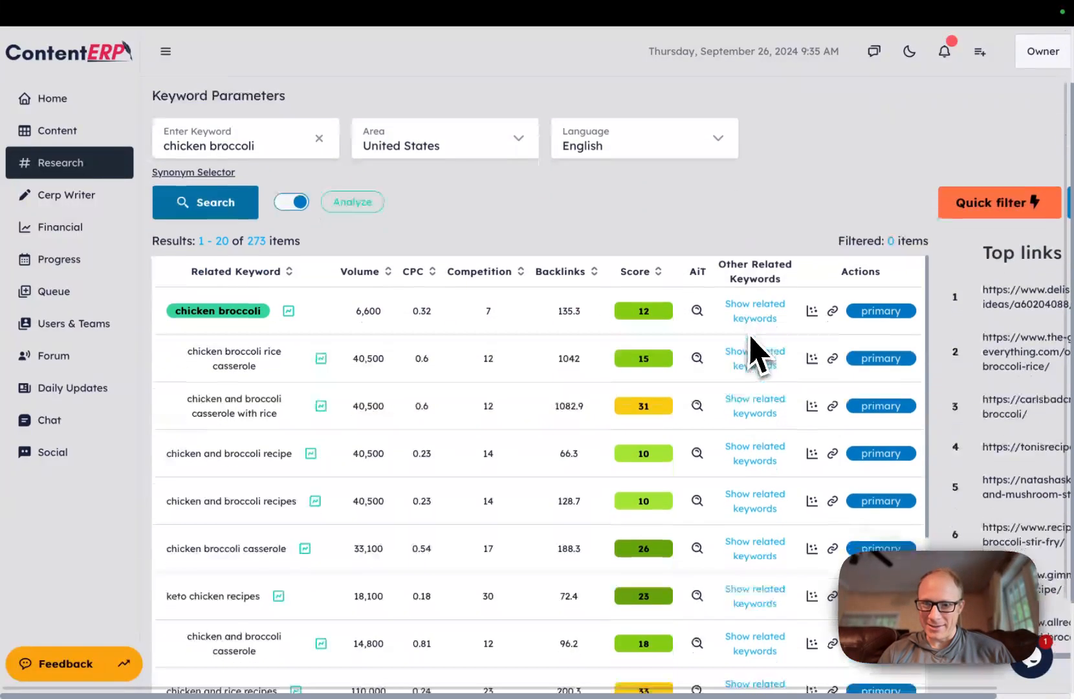
scroll(755, 355, "down", 7)
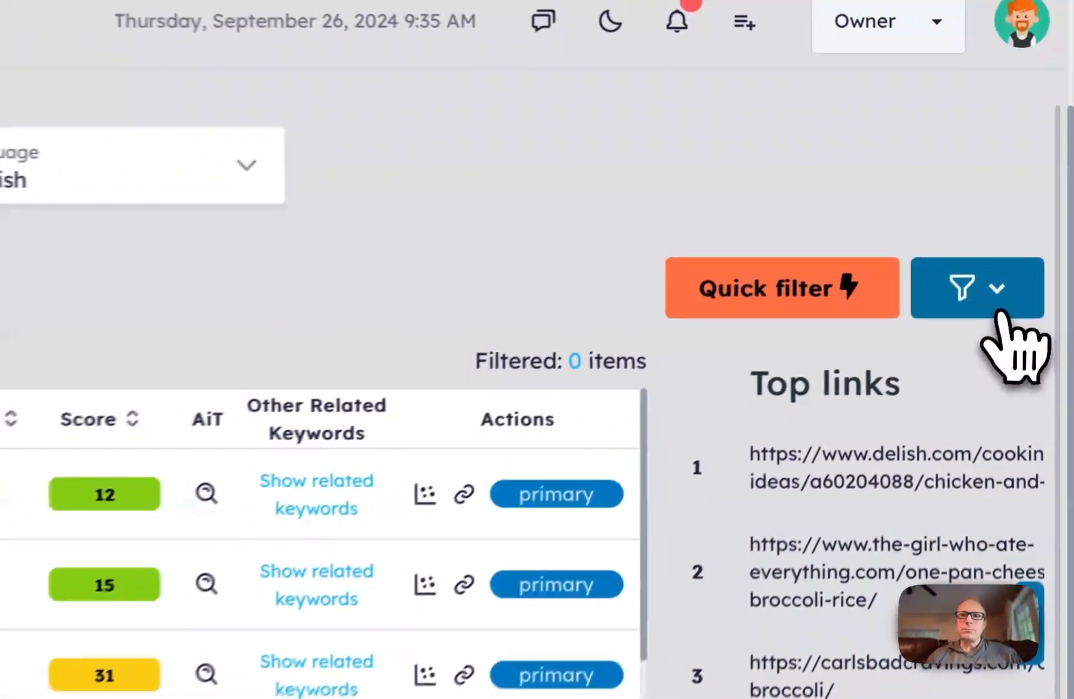
left_click(993, 295)
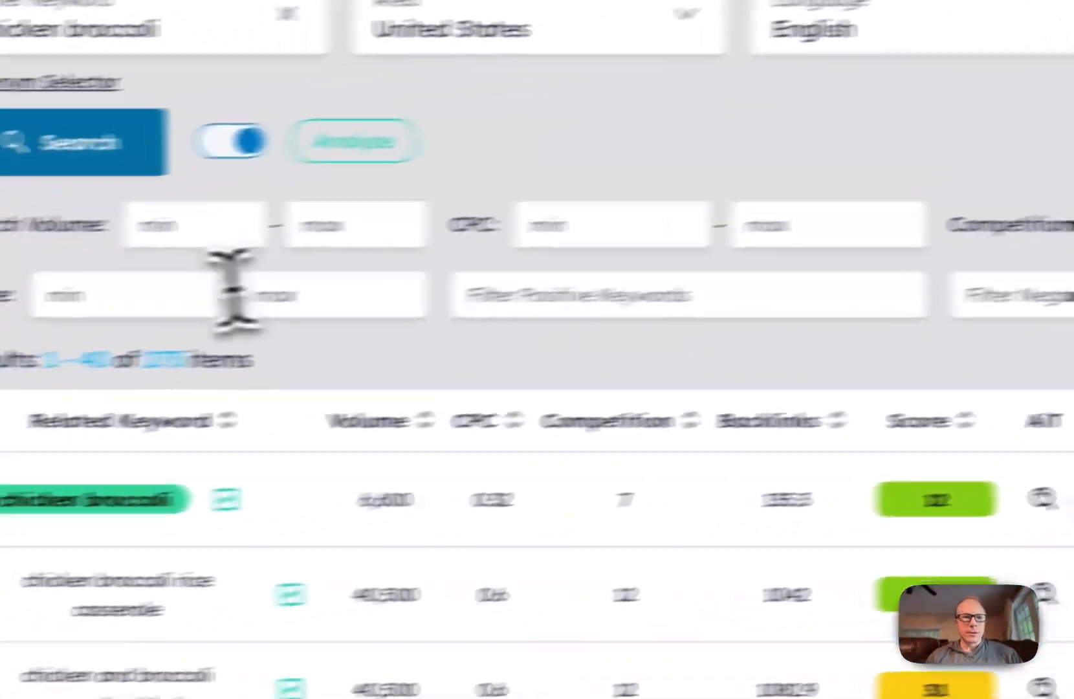
left_click(259, 269)
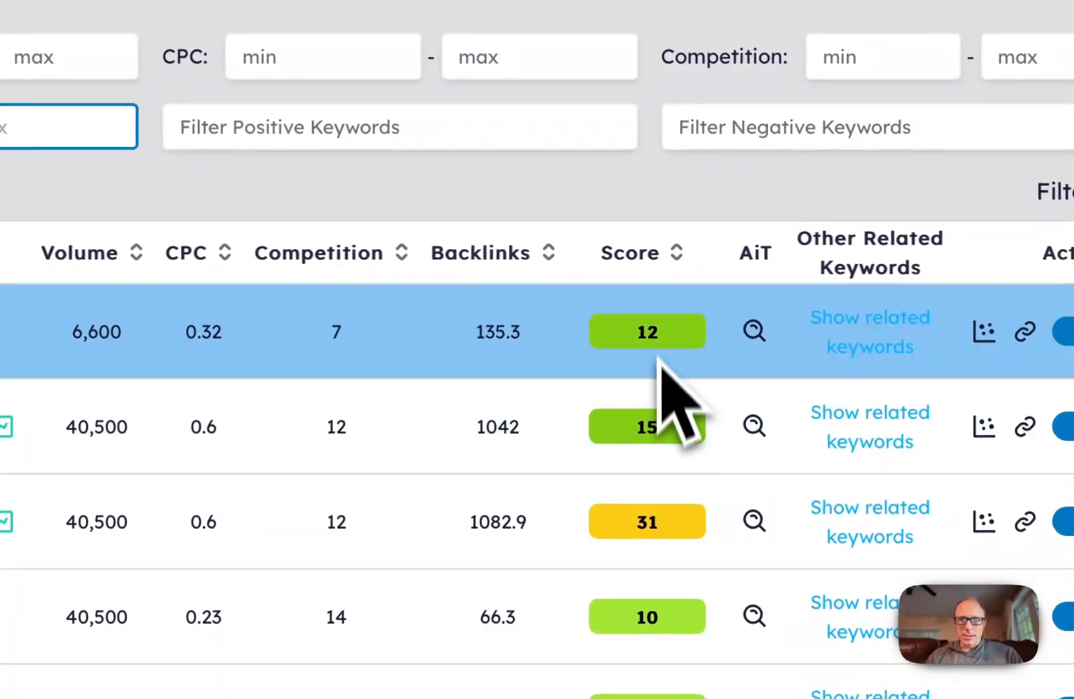
type("1")
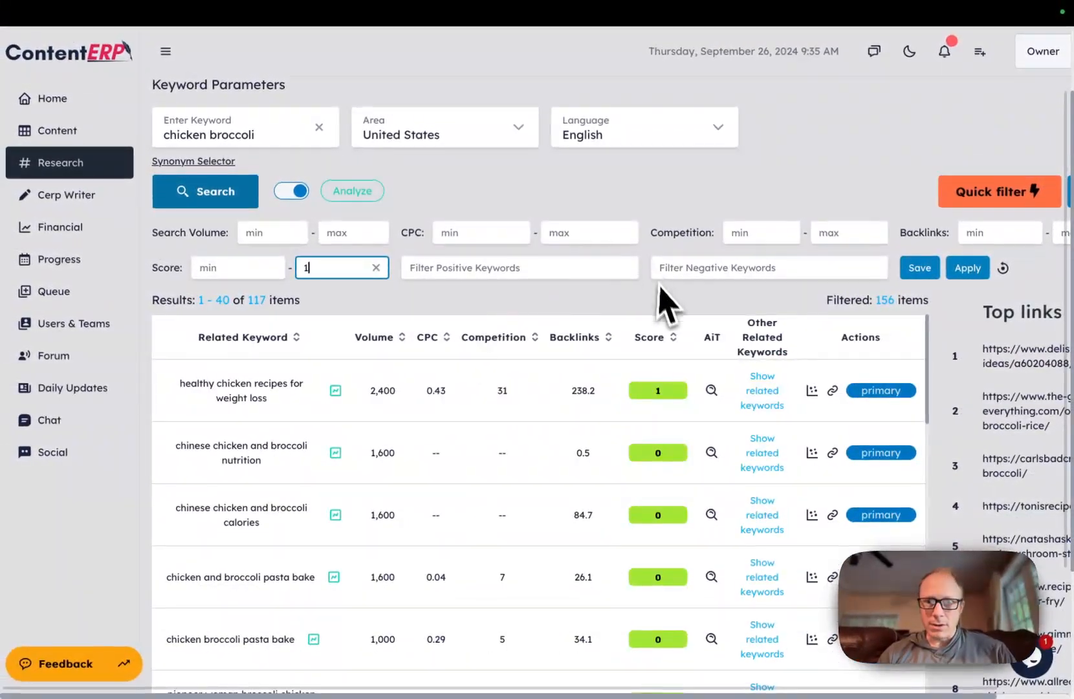
Step: Choose "is chinese chicken and broccoli healthy" from the filtered keywords as the primary keyword for new content
scroll(599, 492, "down", 5)
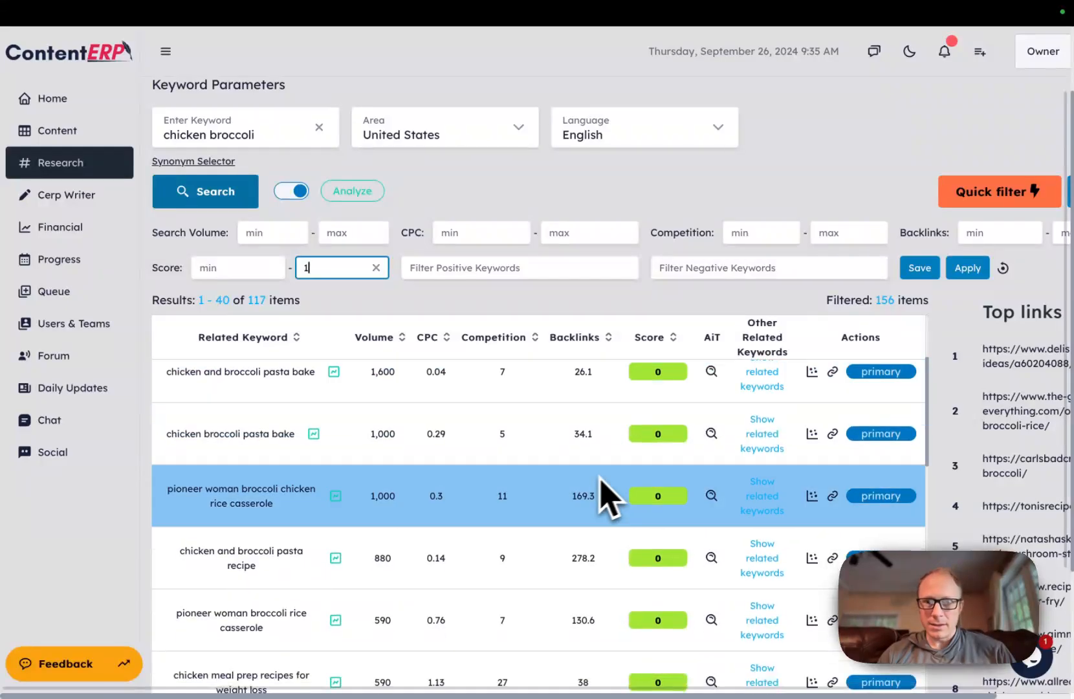
scroll(948, 358, "down", 3)
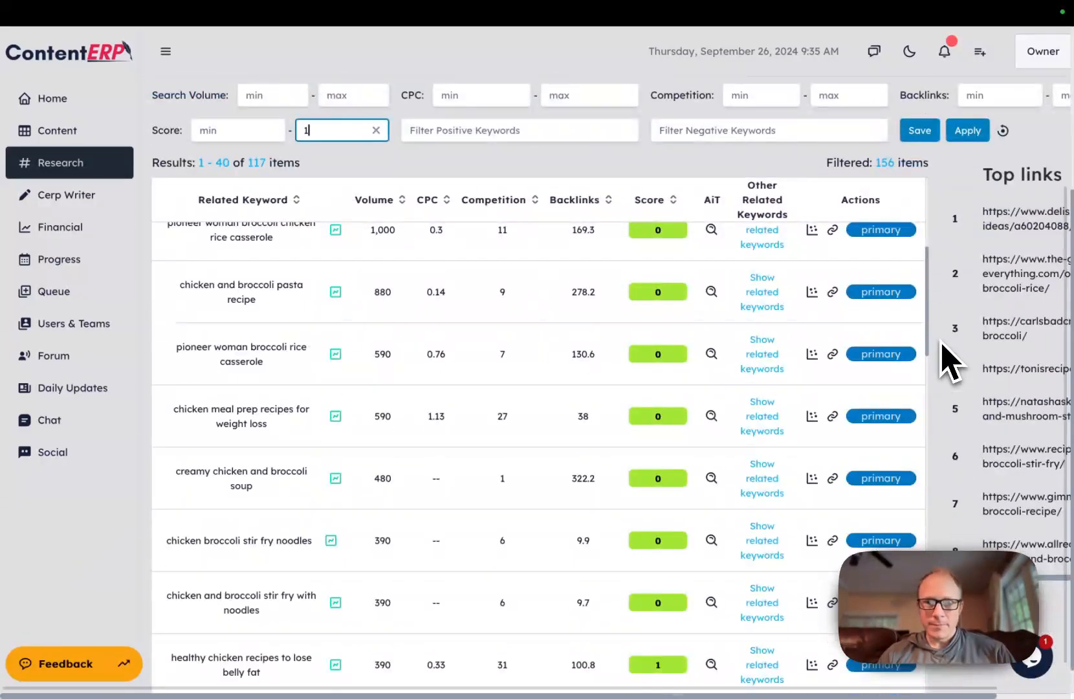
scroll(555, 371, "down", 2)
scroll(540, 372, "down", 1)
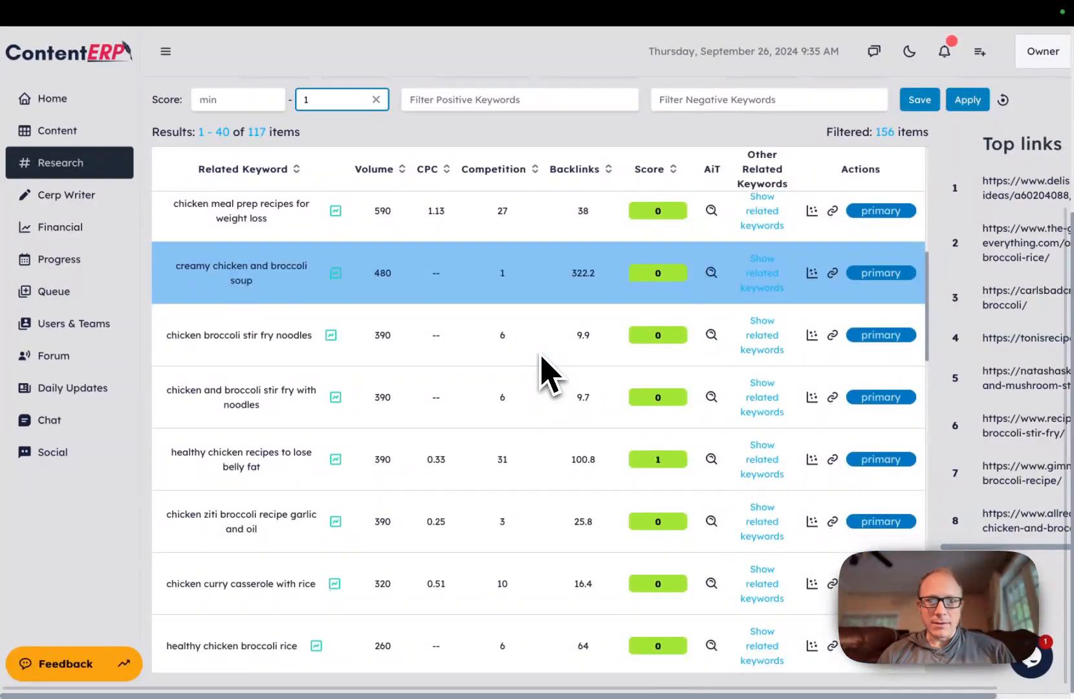
scroll(572, 414, "down", 2)
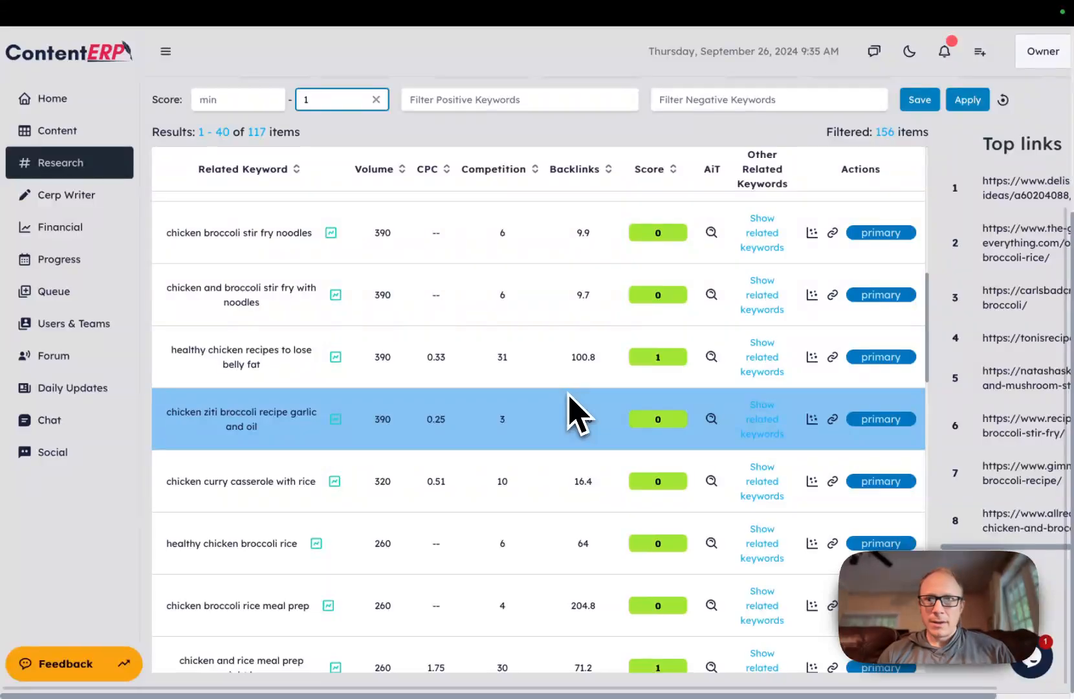
scroll(503, 335, "down", 1)
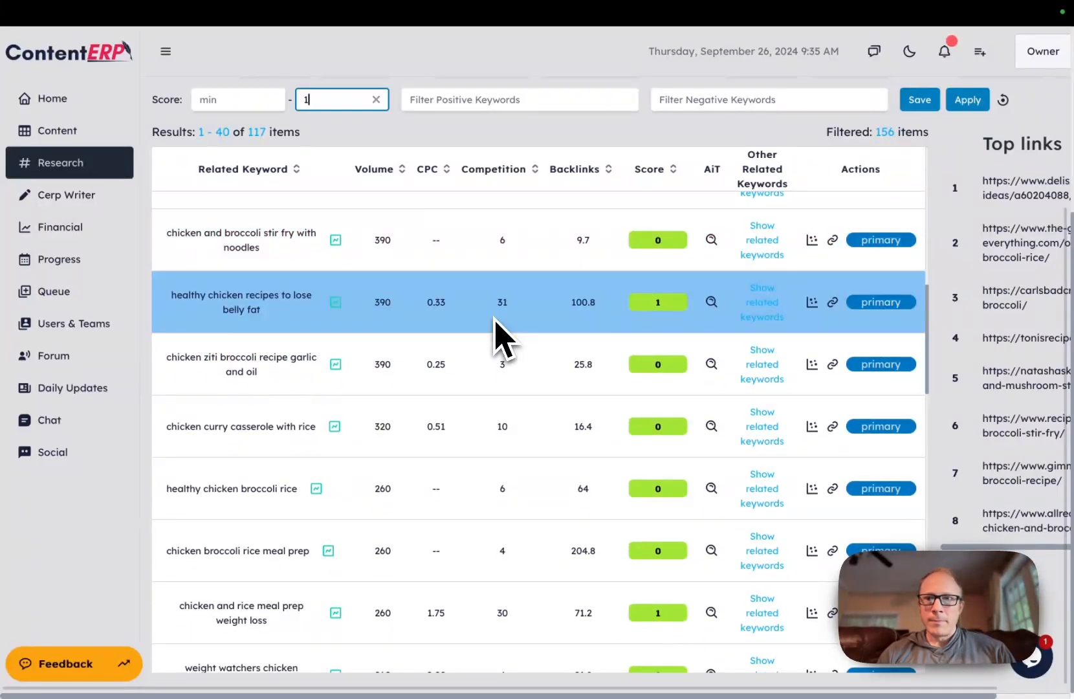
scroll(505, 388, "down", 6)
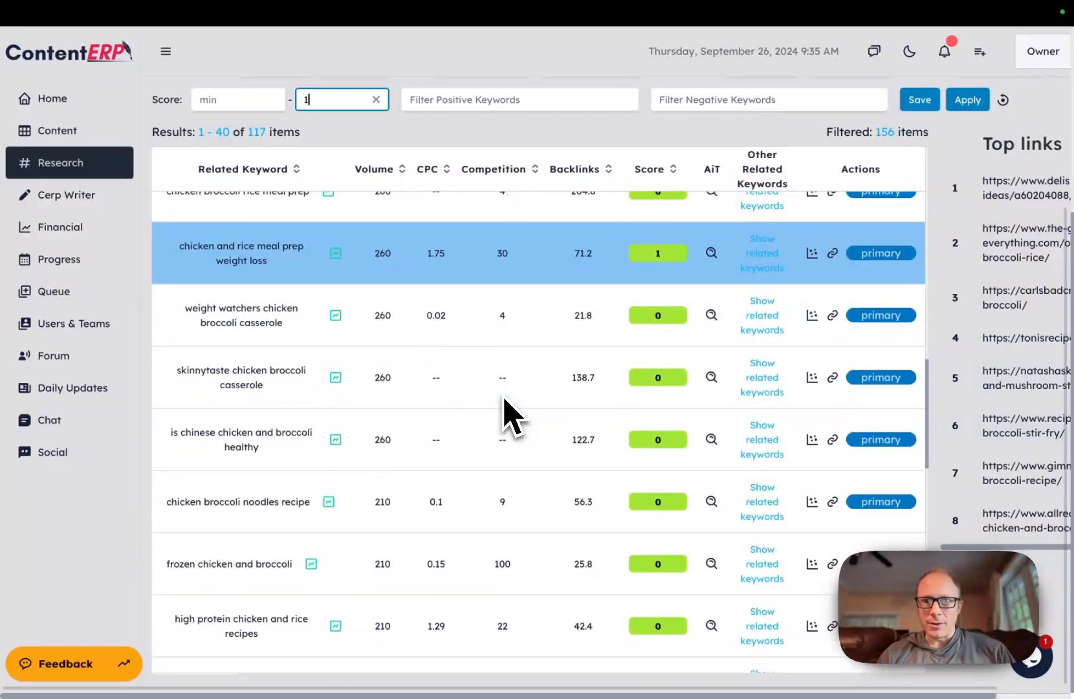
scroll(511, 418, "down", 1)
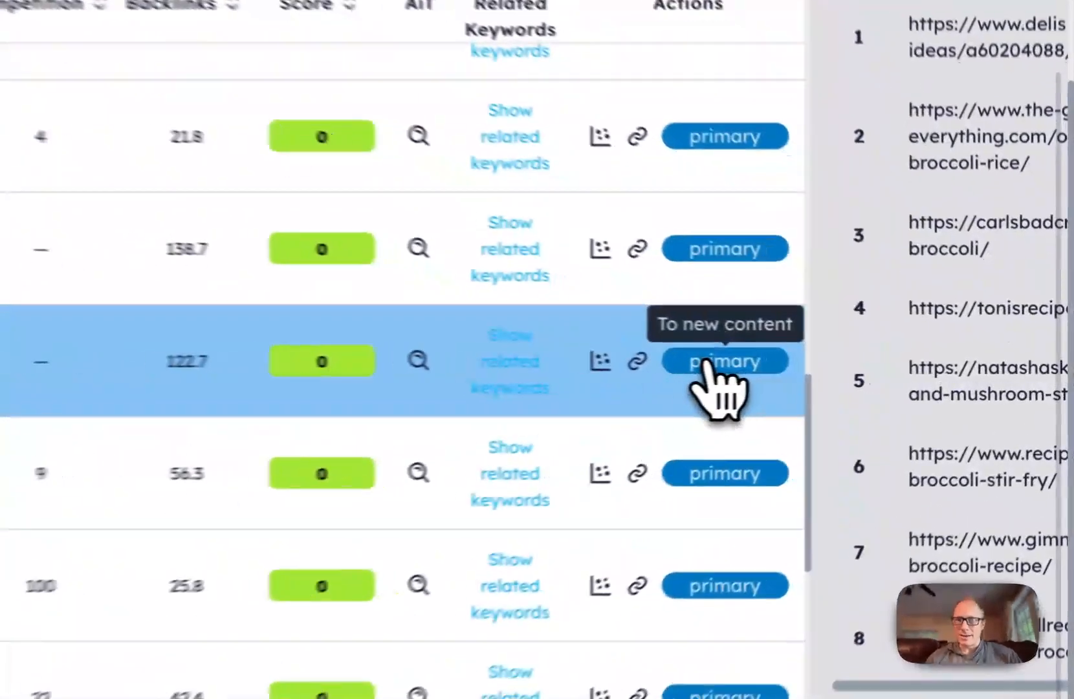
left_click(880, 367)
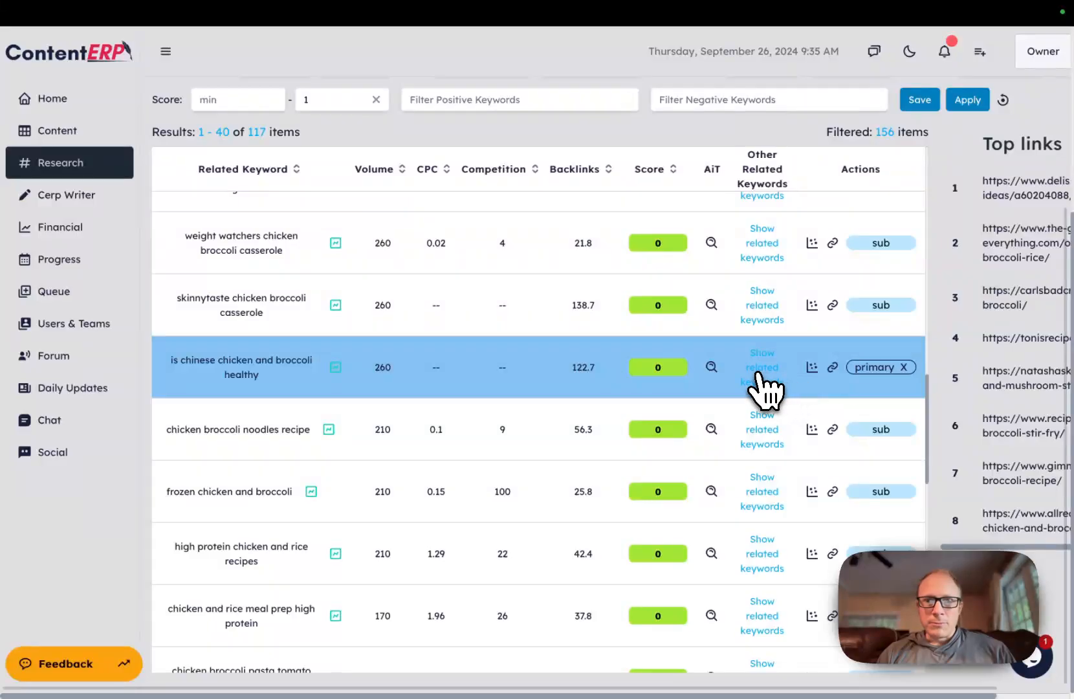
Step: Show the primary keyword's other related keywords and analyze "is chinese chicken and broccoli healthy for weight loss"
left_click(760, 375)
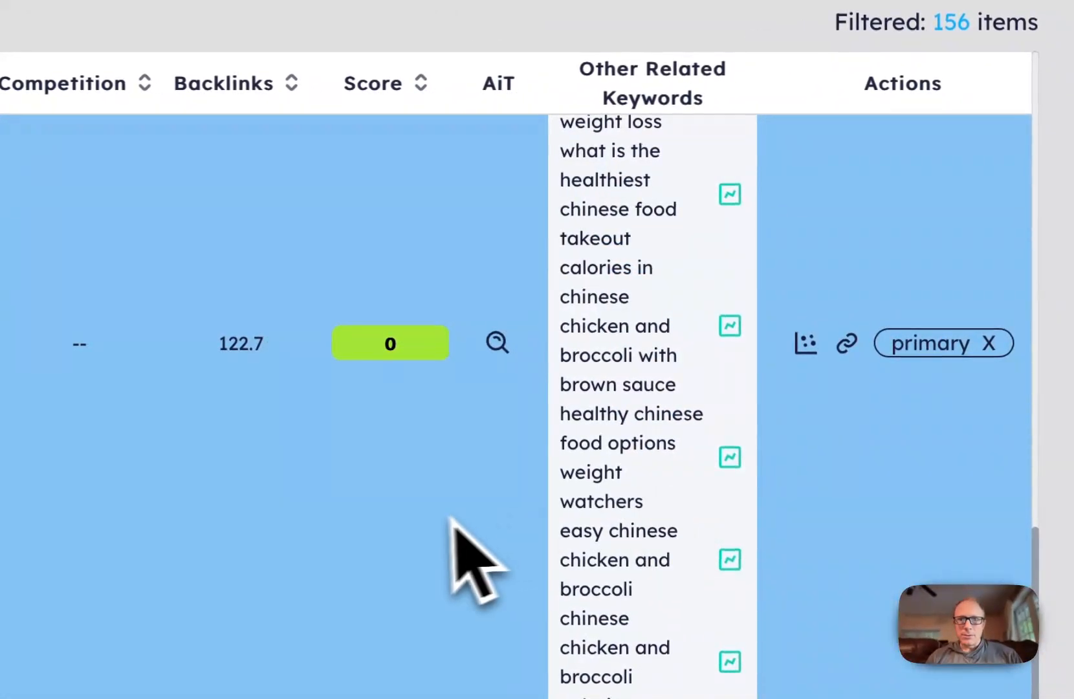
scroll(453, 550, "up", 3)
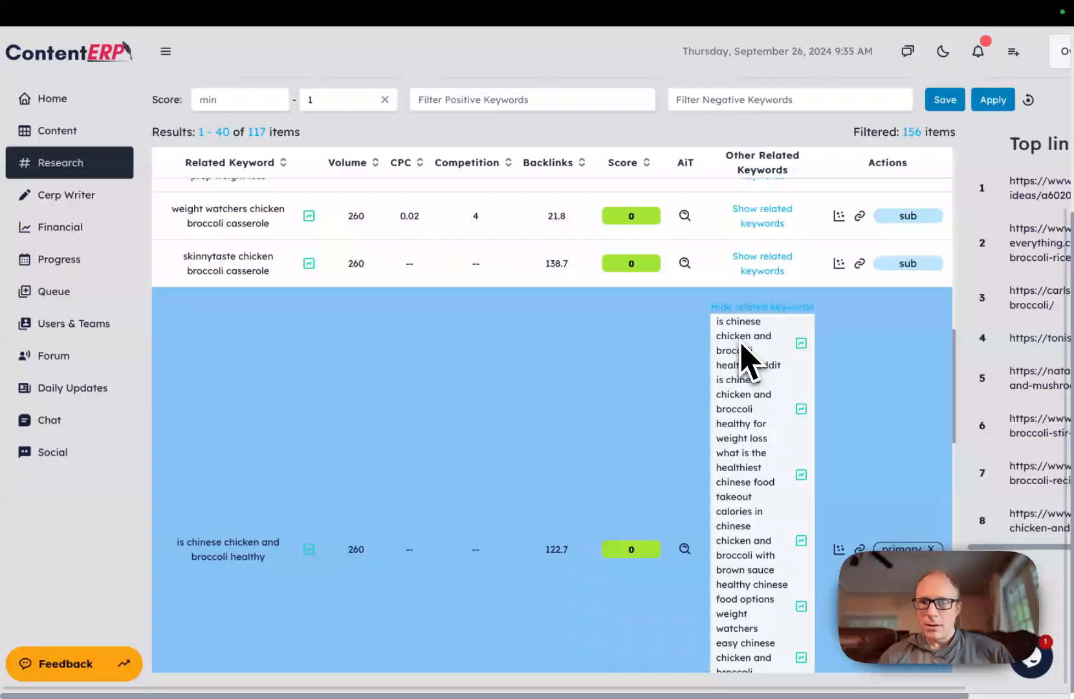
scroll(744, 359, "down", 2)
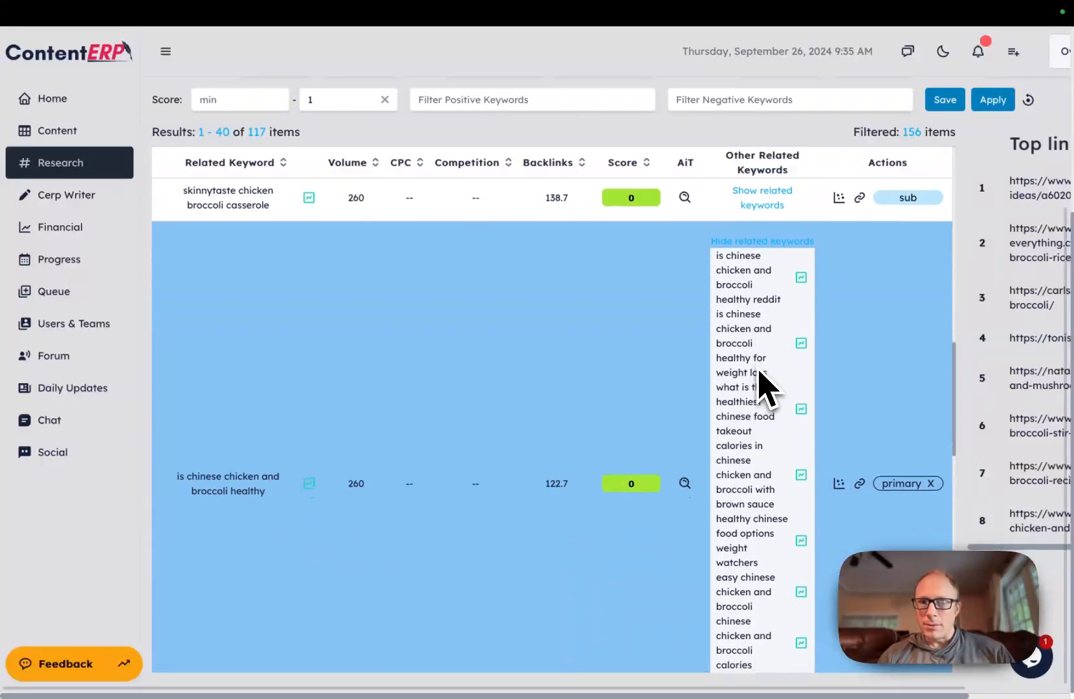
scroll(738, 450, "down", 2)
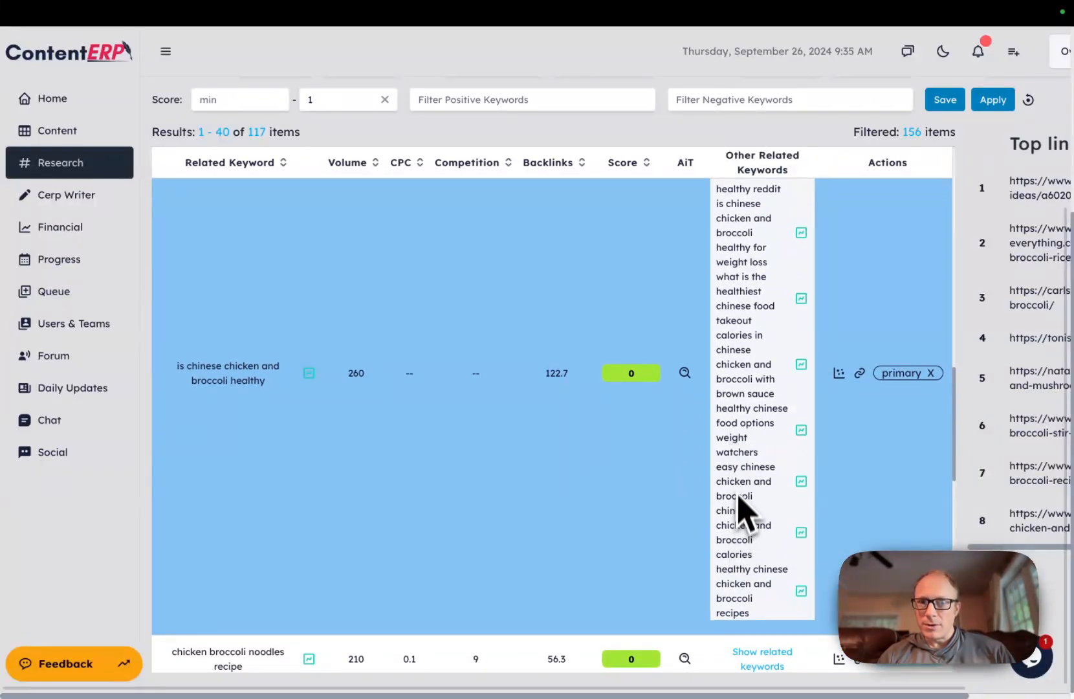
scroll(737, 496, "up", 1)
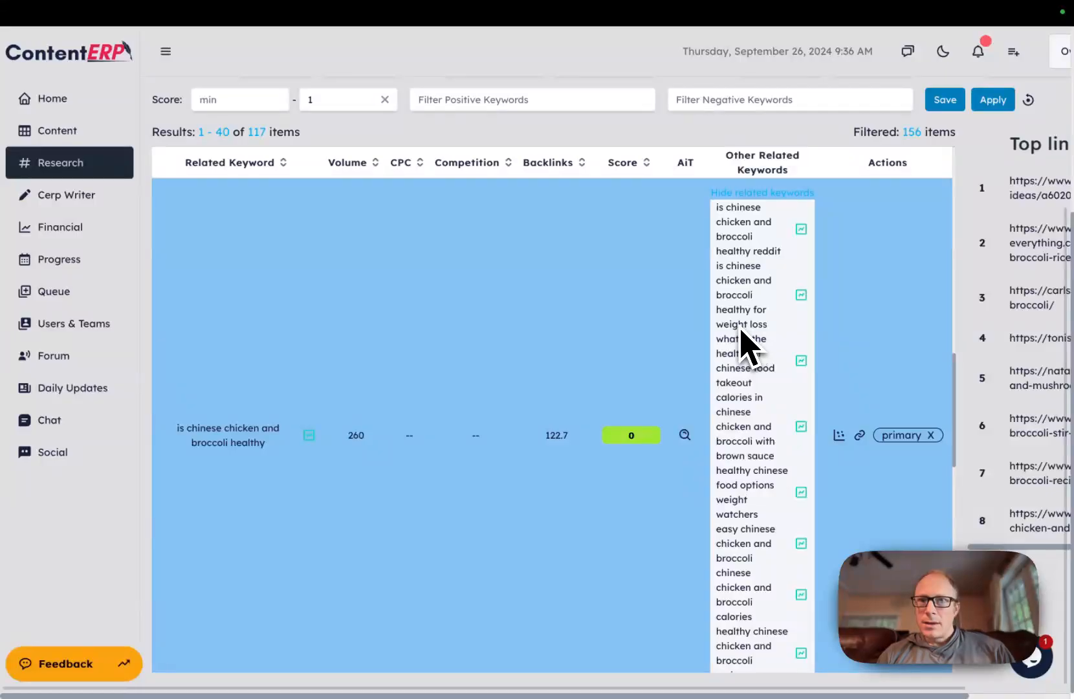
scroll(757, 350, "down", 1)
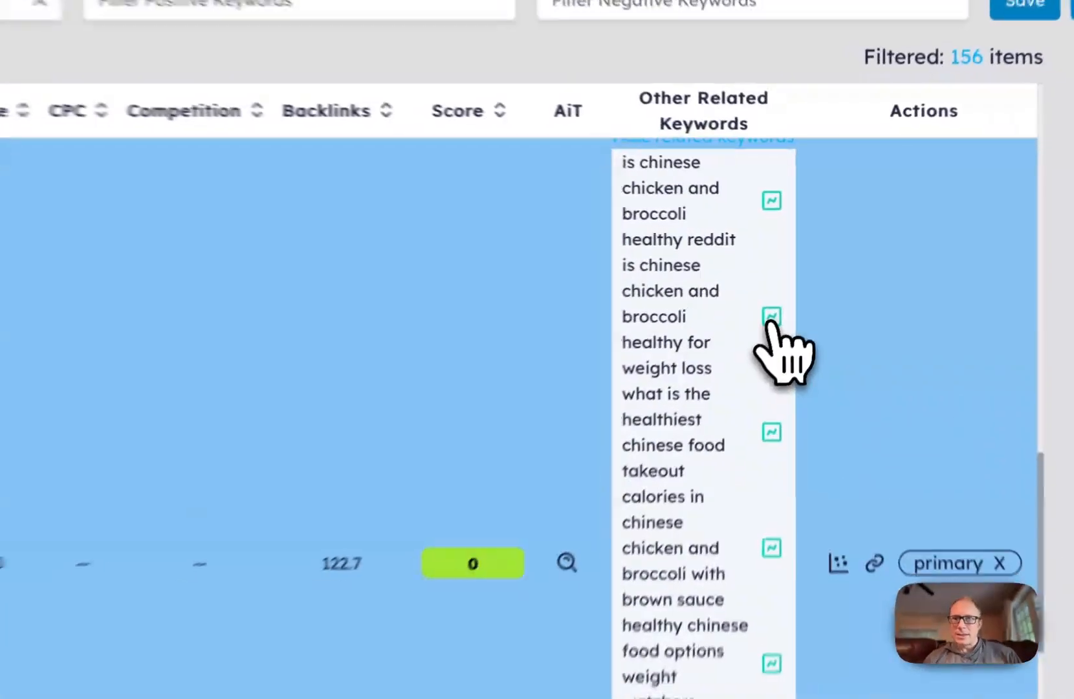
left_click(801, 280)
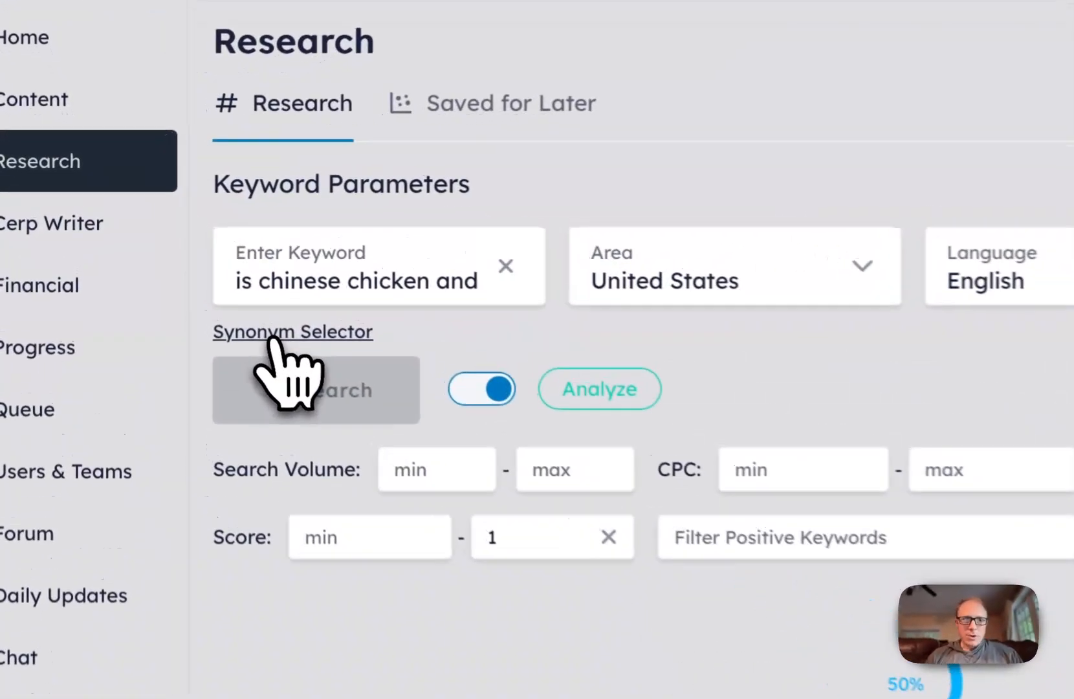
Step: Open the synonym selector and browse the alternative keywords for "chinese" and "chicken"
left_click(188, 253)
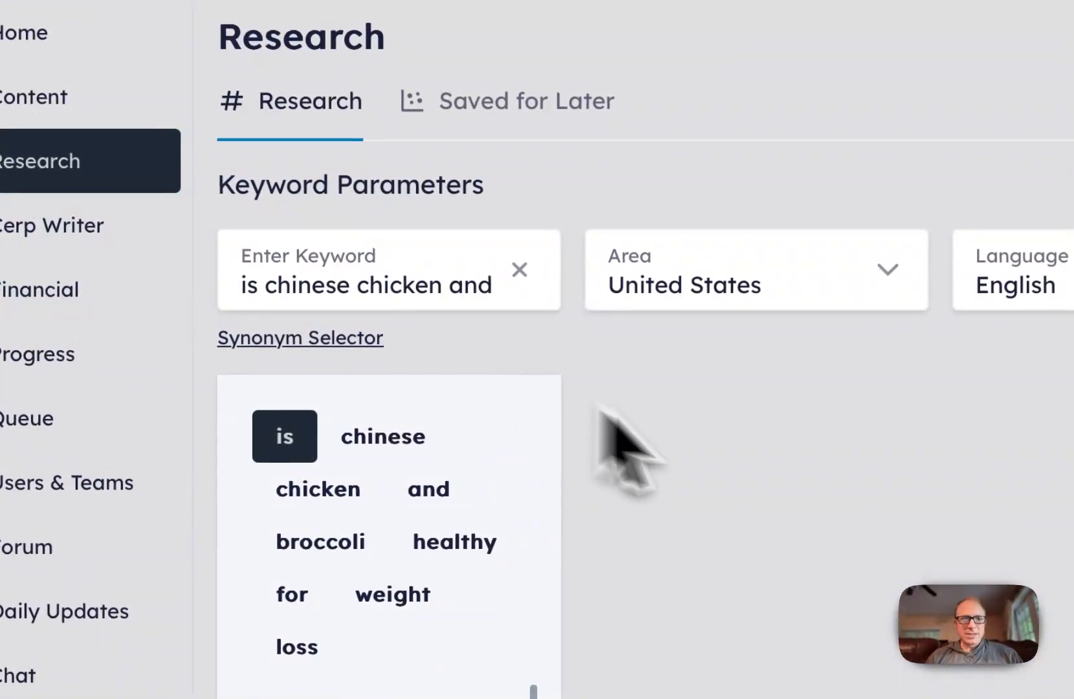
scroll(800, 476, "down", 2)
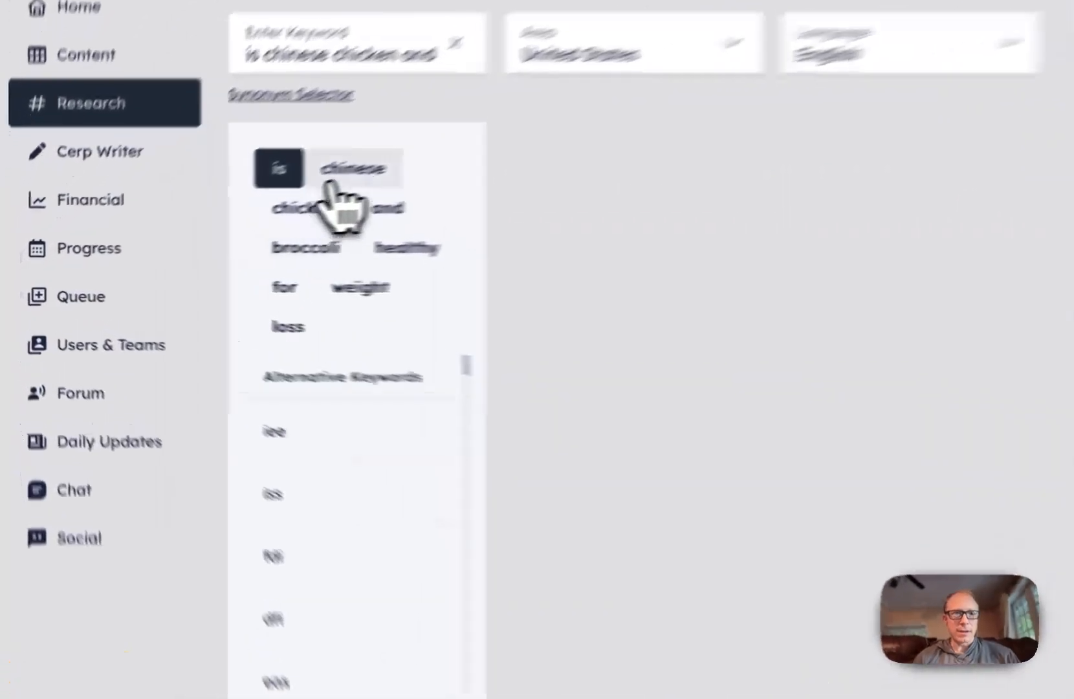
left_click(235, 206)
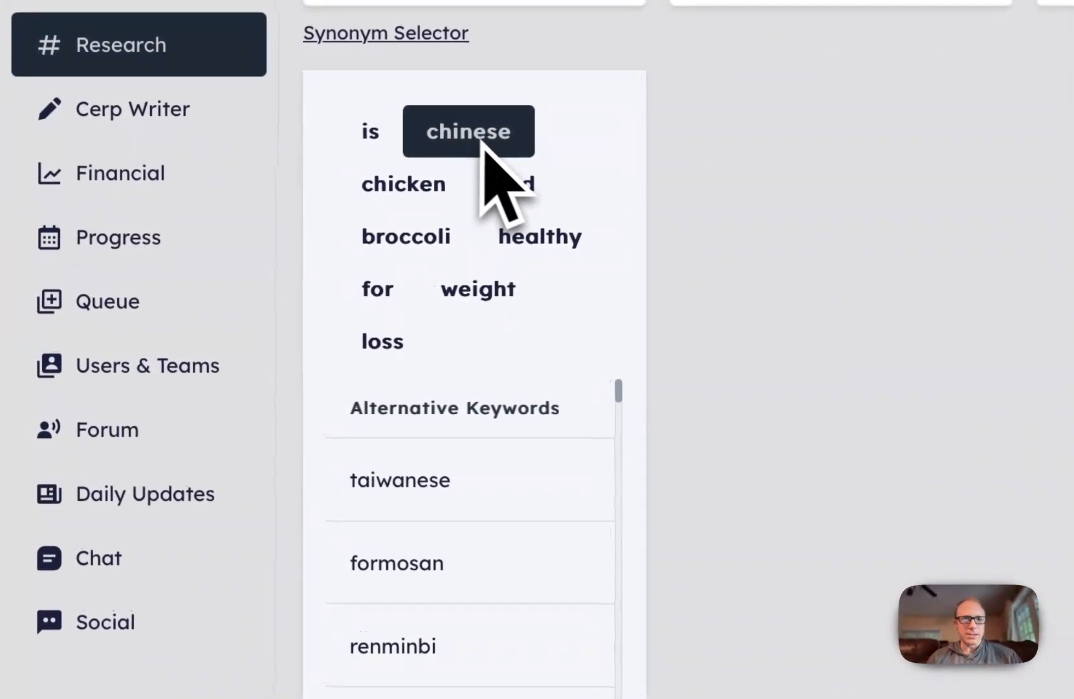
left_click(422, 201)
scroll(479, 611, "down", 5)
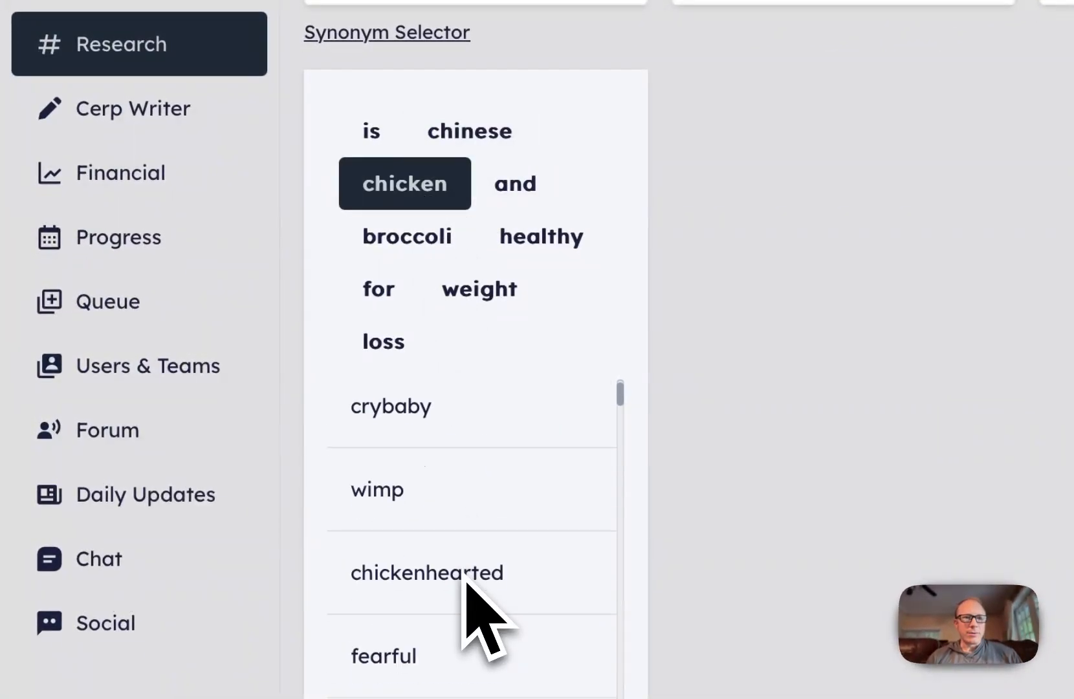
scroll(472, 589, "down", 6)
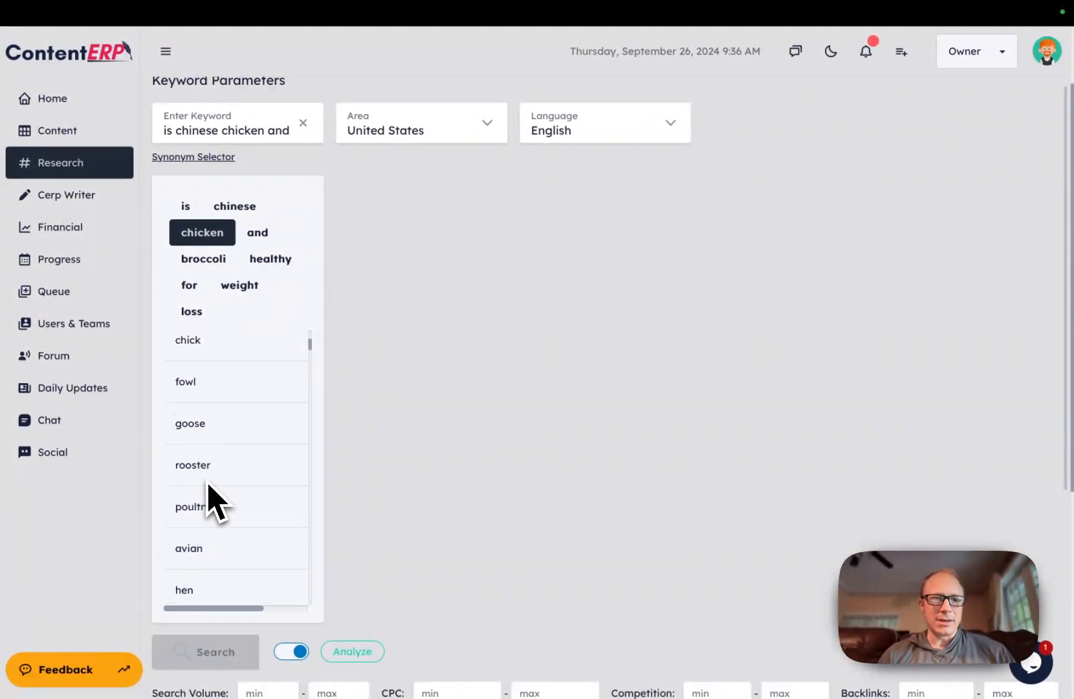
scroll(208, 483, "down", 1)
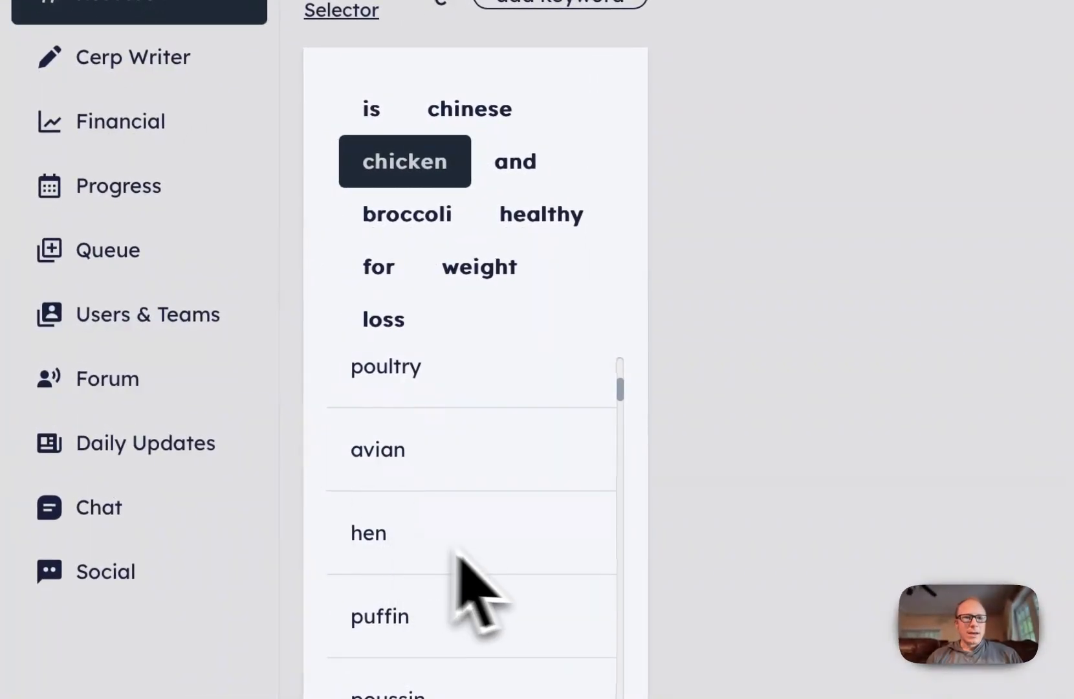
scroll(506, 563, "right", 4)
scroll(506, 563, "left", 4)
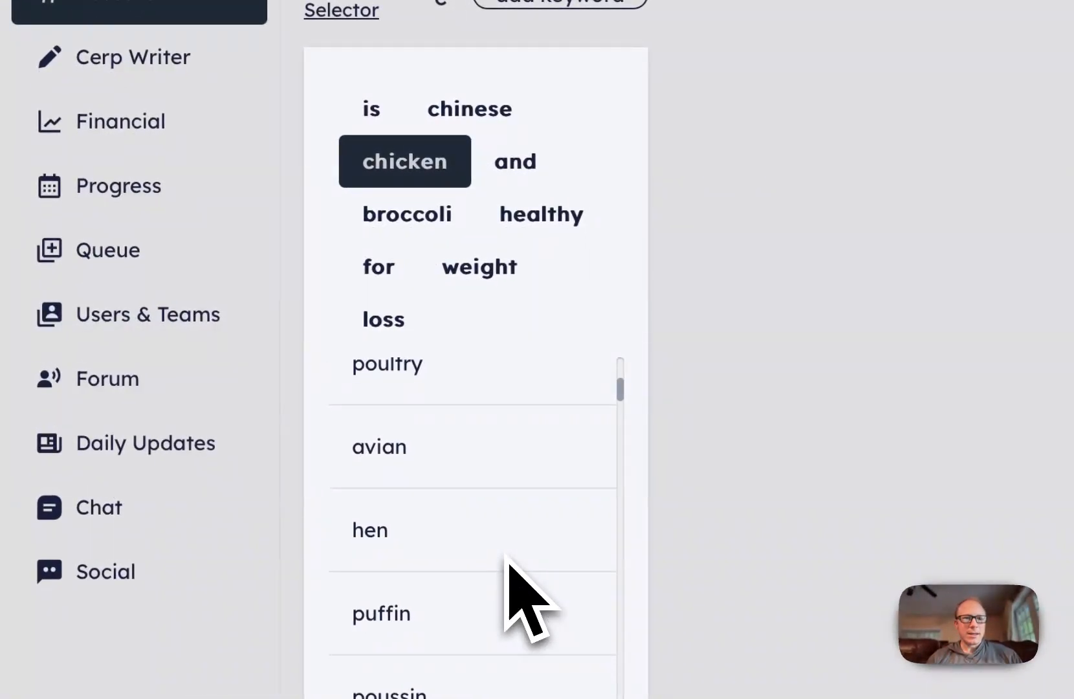
Step: Try replacing "chicken" with the synonym "hen" in the keyword, restore "chicken", and close the synonym selector
scroll(453, 557, "right", 4)
left_click(555, 531)
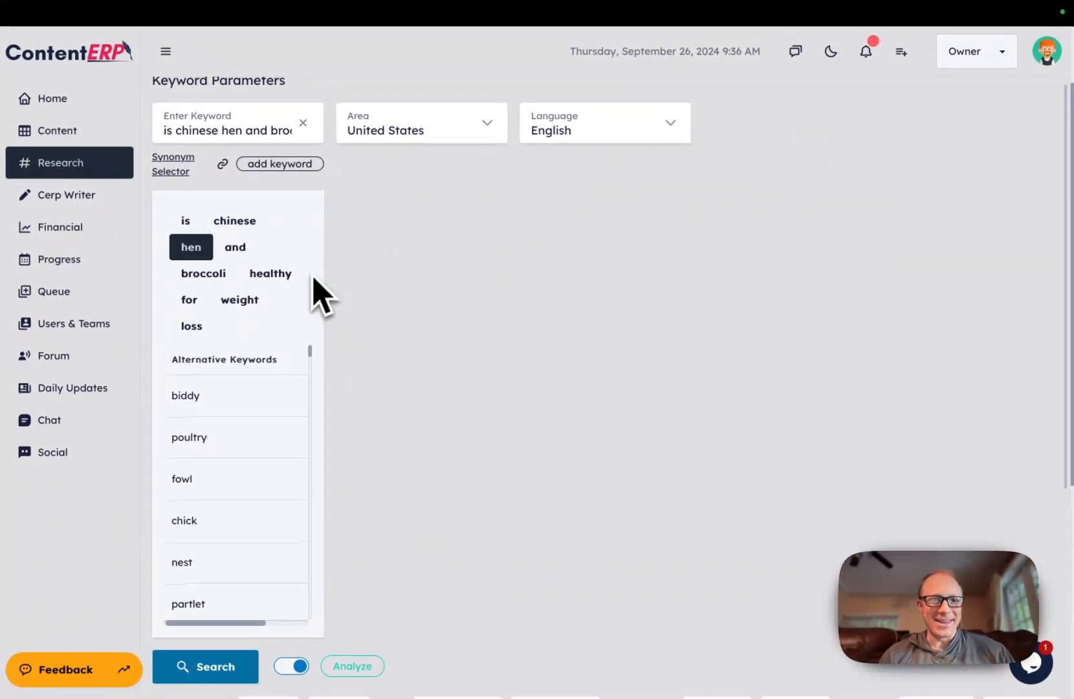
scroll(252, 453, "down", 2)
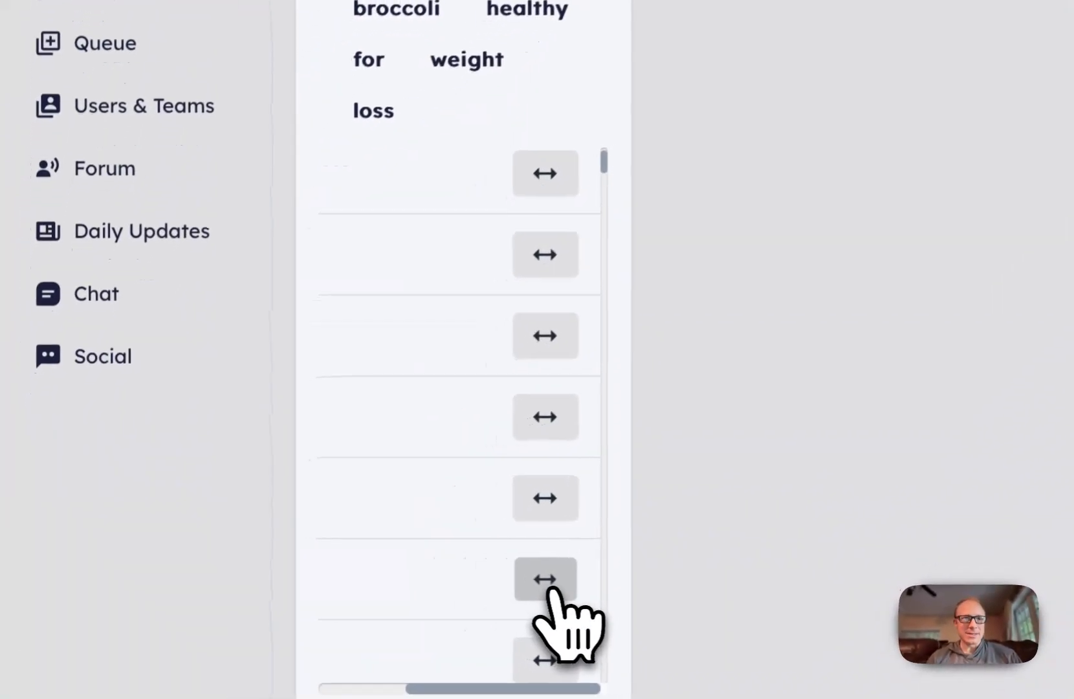
left_click(280, 569)
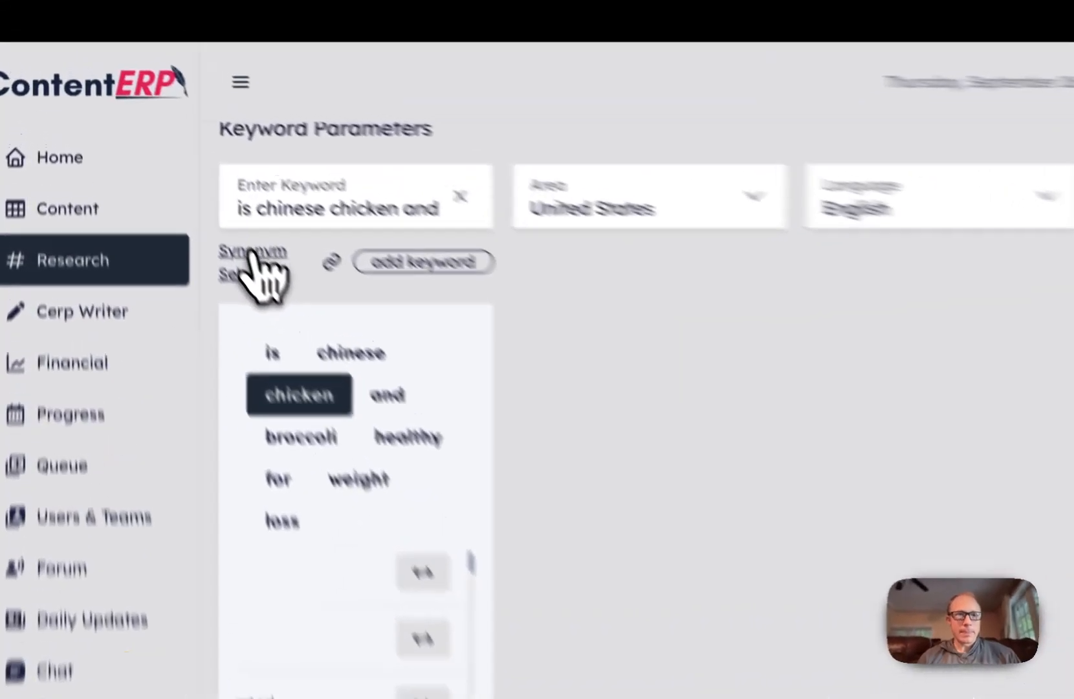
left_click(171, 165)
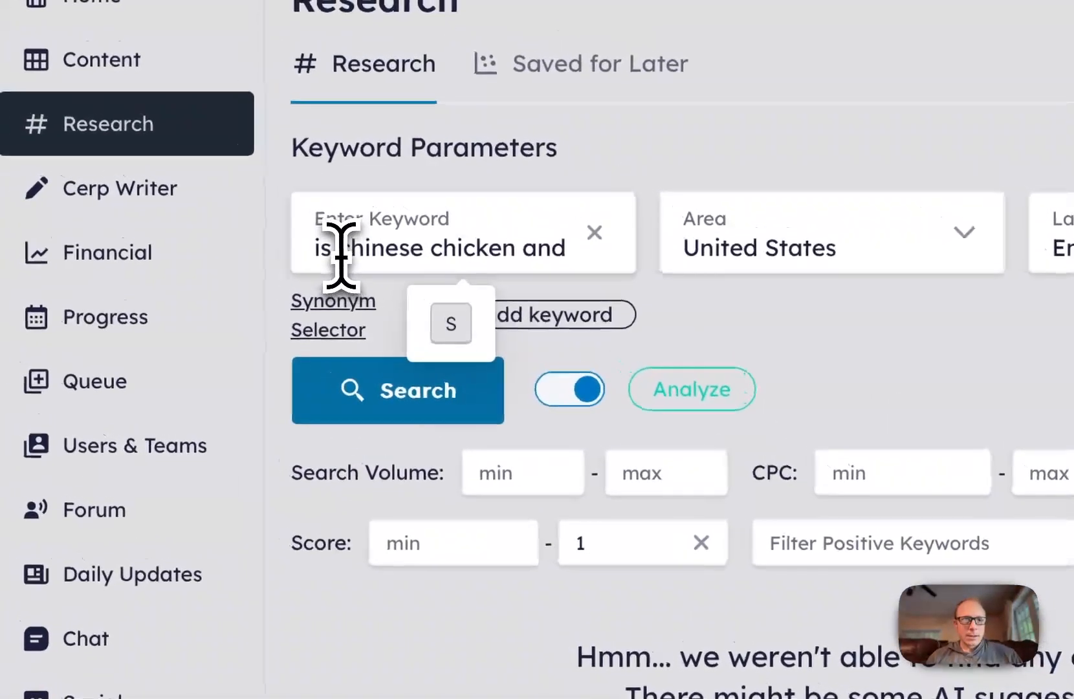
Step: Remove "is chinese chicken and broccoli healthy for weight loss" from the existing article "creamy chicken pasta" in the collected keywords
left_click_drag(341, 253, 293, 256)
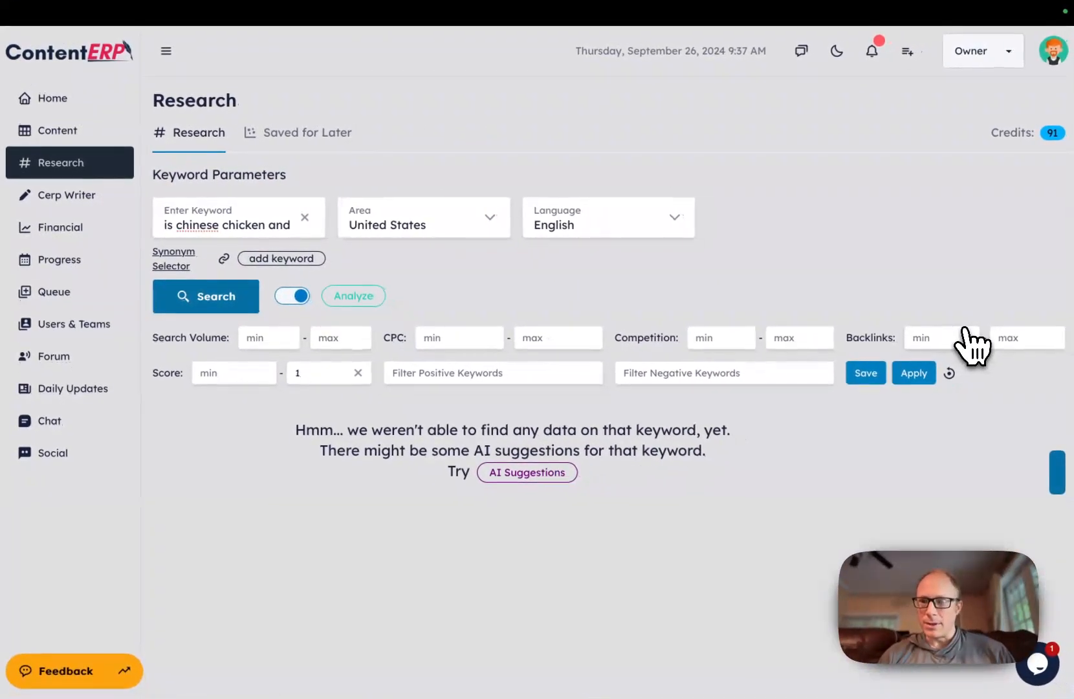
left_click(1054, 473)
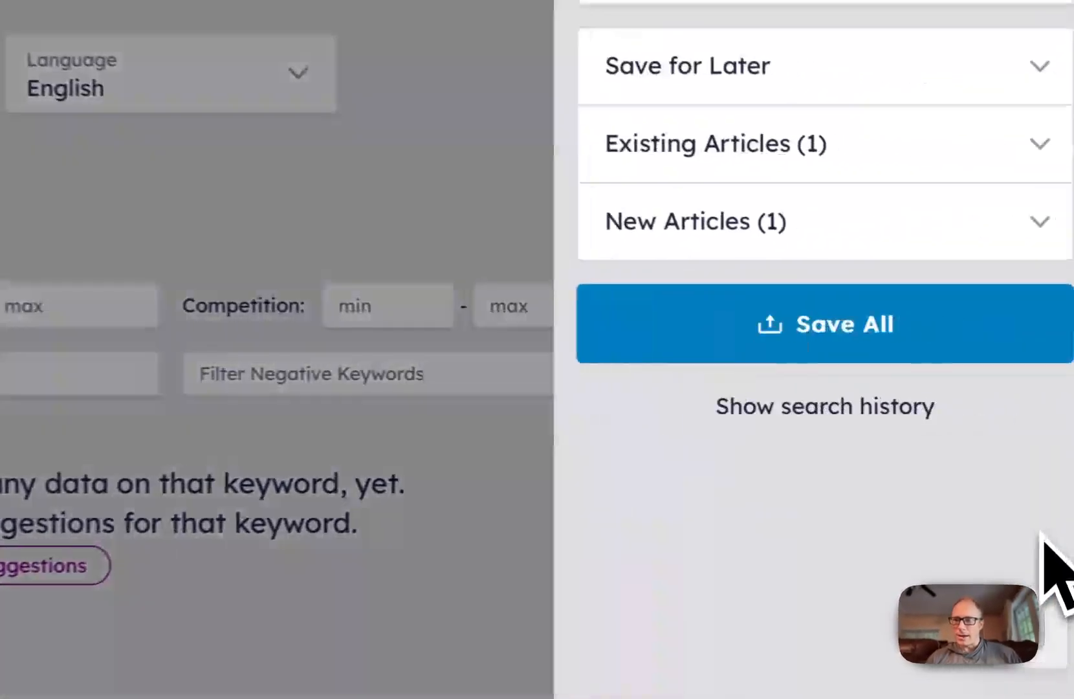
left_click(704, 162)
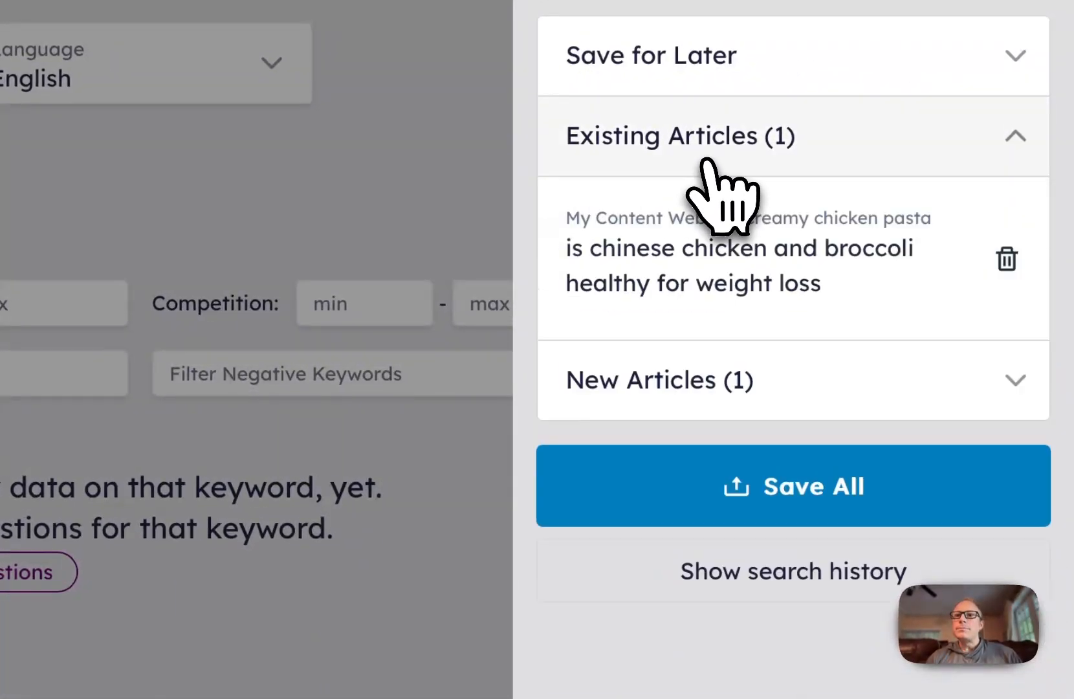
left_click(704, 163)
left_click(704, 163)
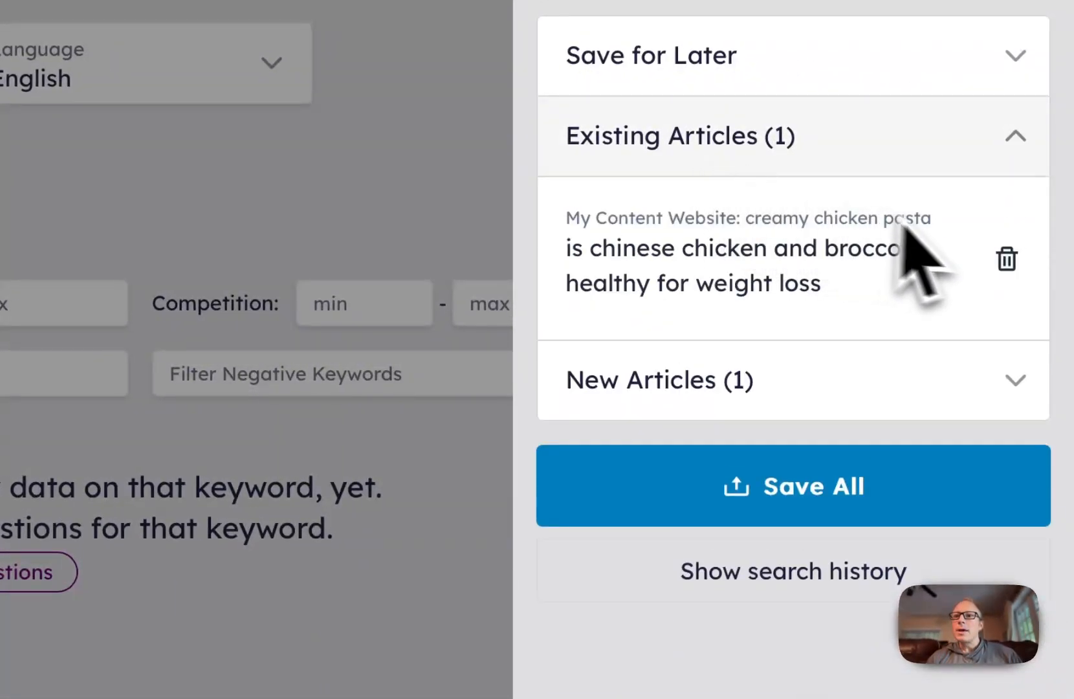
left_click(1002, 258)
left_click(686, 271)
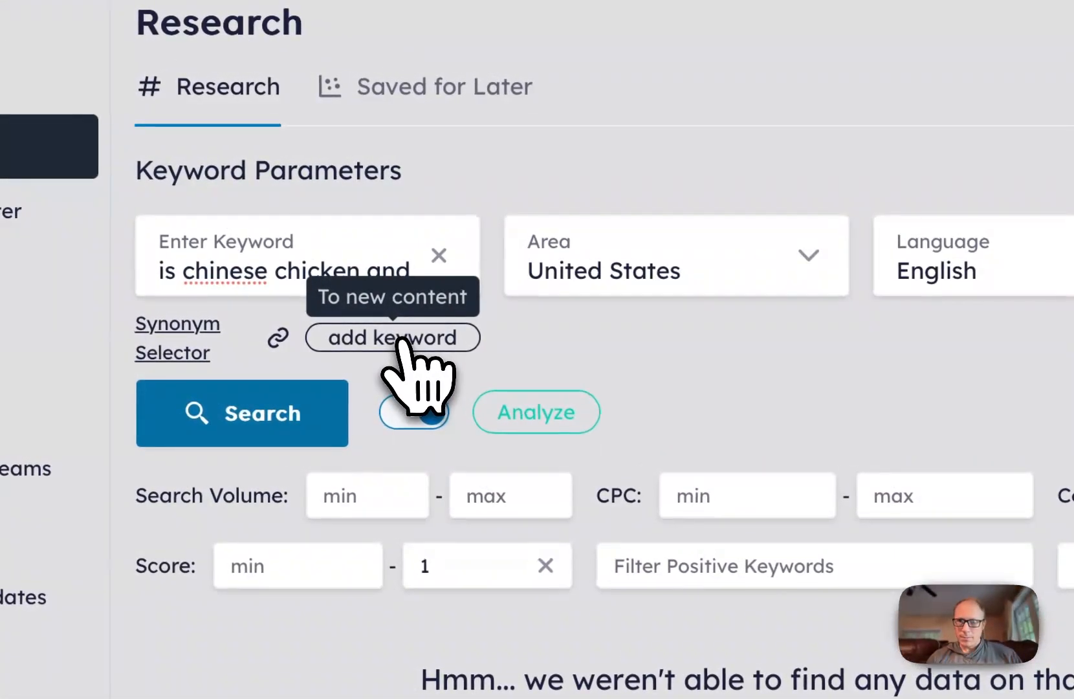
Step: Add "is chinese chicken and broccoli healthy for weight loss" to the new article, review the new articles, and save all collected keywords
left_click(266, 304)
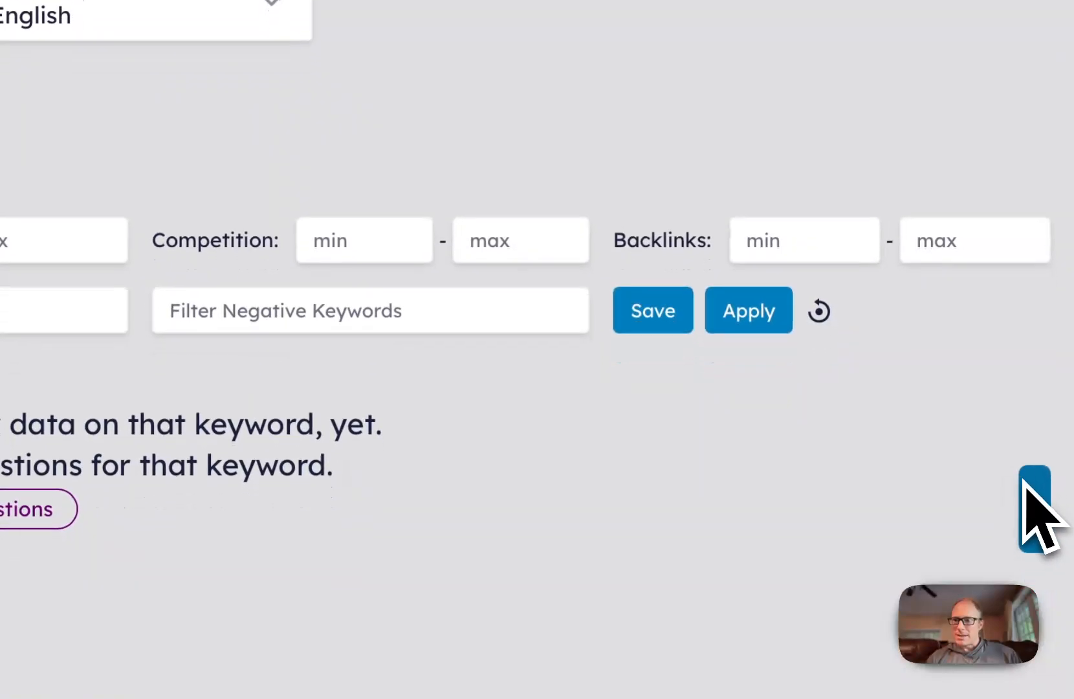
left_click(1035, 508)
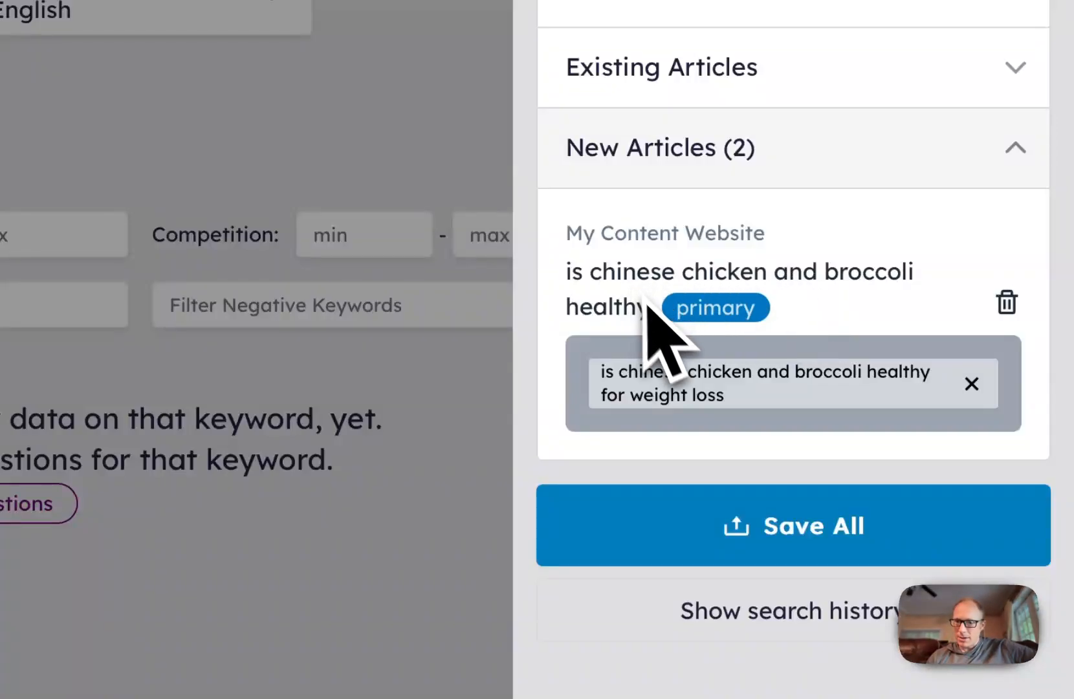
left_click_drag(614, 269, 610, 313)
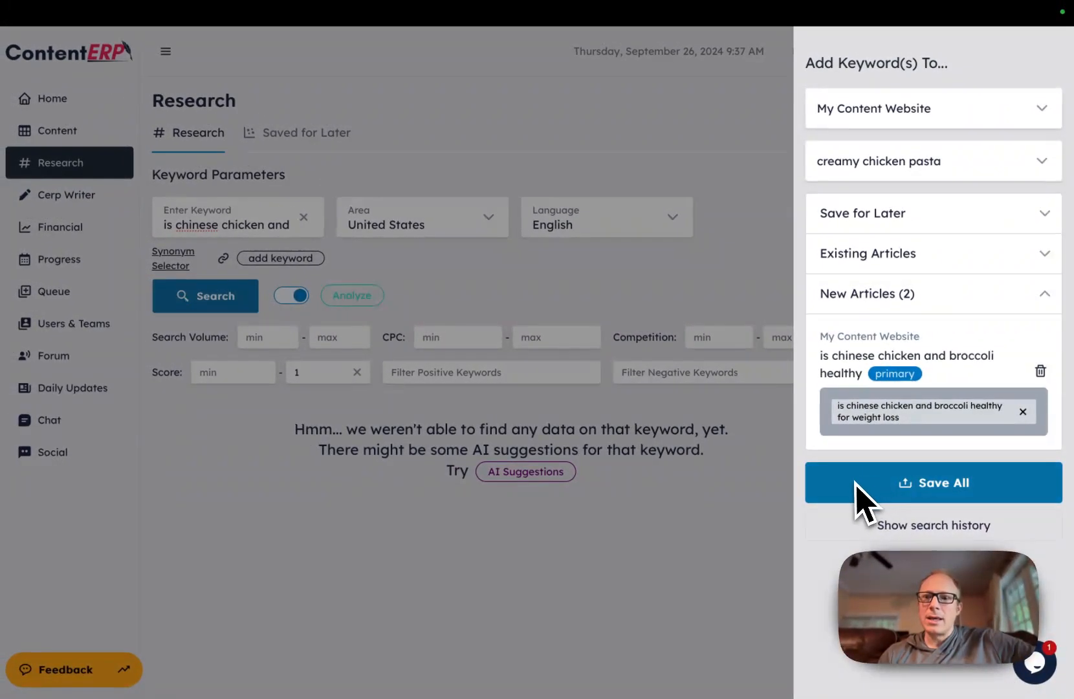
left_click(893, 484)
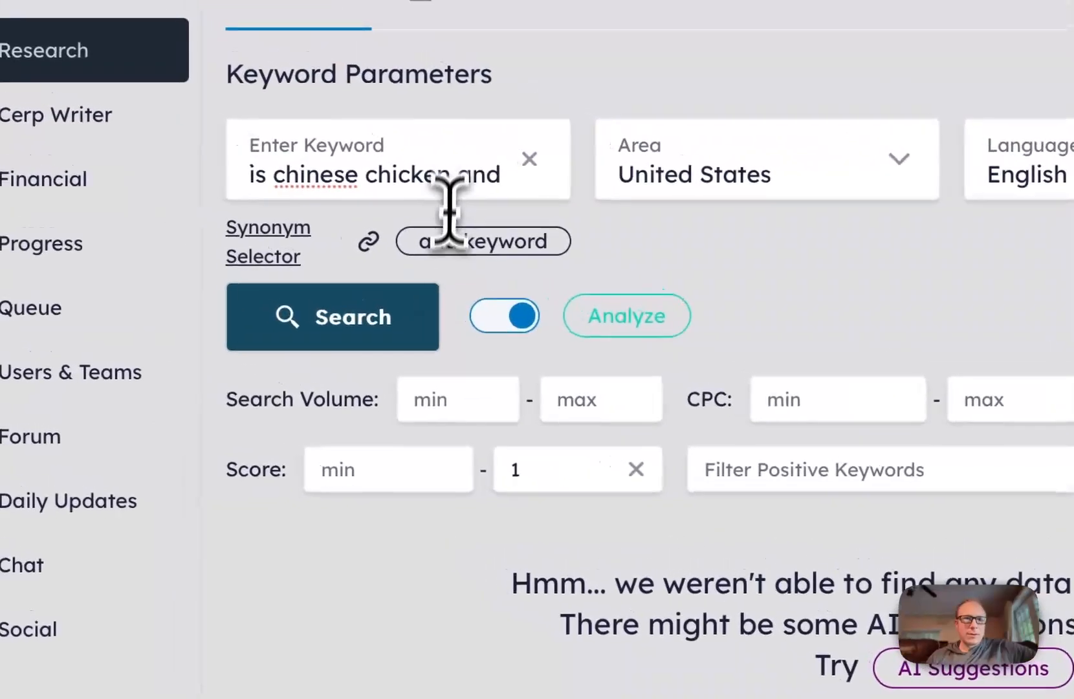
Step: Replace the research keyword with "chicken broccoli healthy" and search for its related keywords
left_click(367, 141)
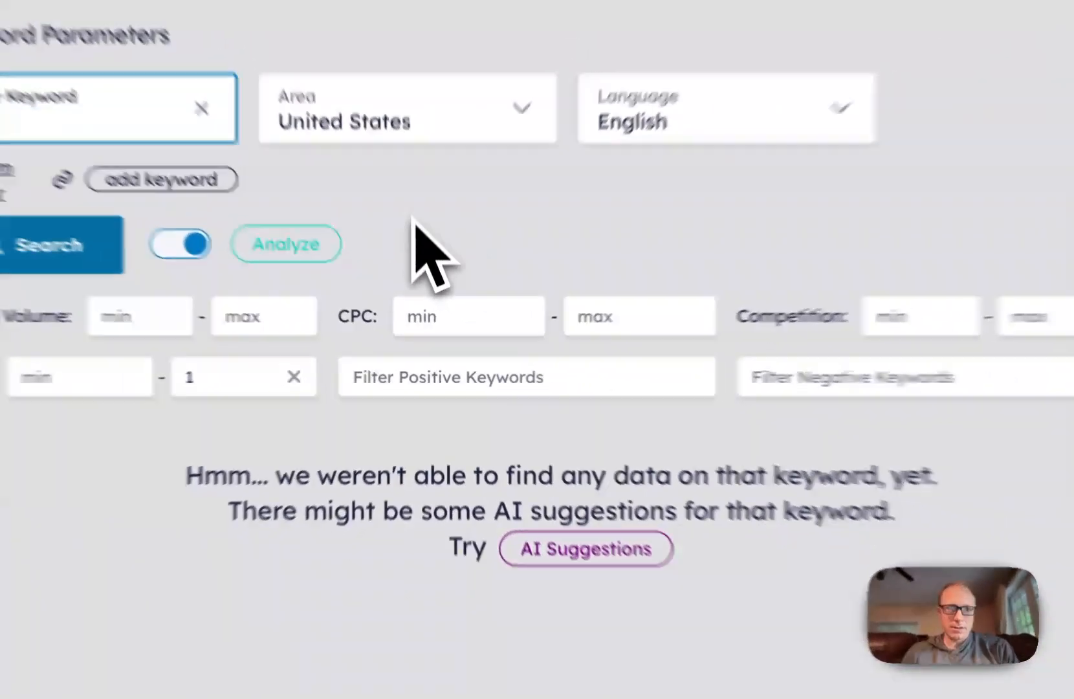
type("chicken broccoli")
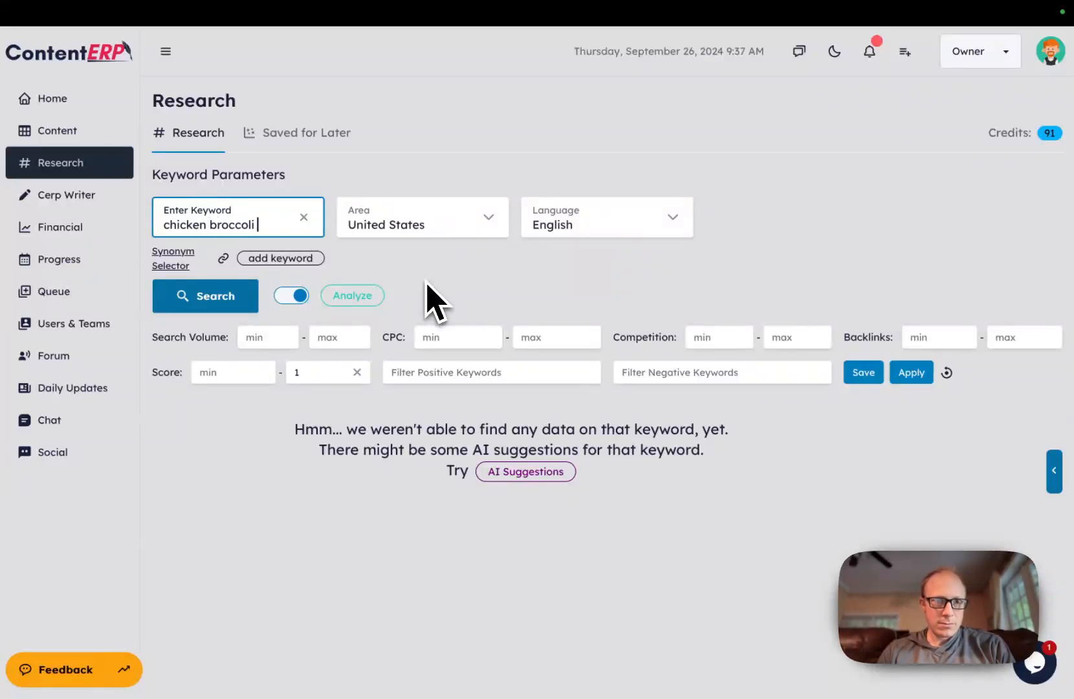
type(" healthy")
key("Return")
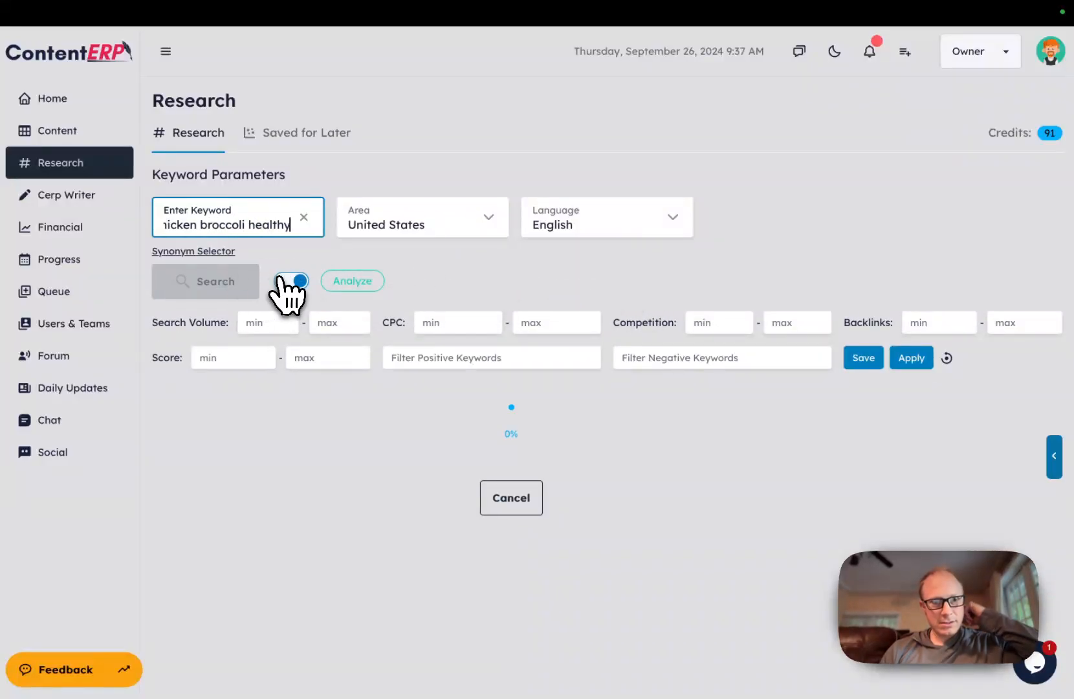
Step: Switch from related keywords to keyword suggestions, search them for "chicken broccoli healthy", and browse the suggested keywords
left_click(287, 281)
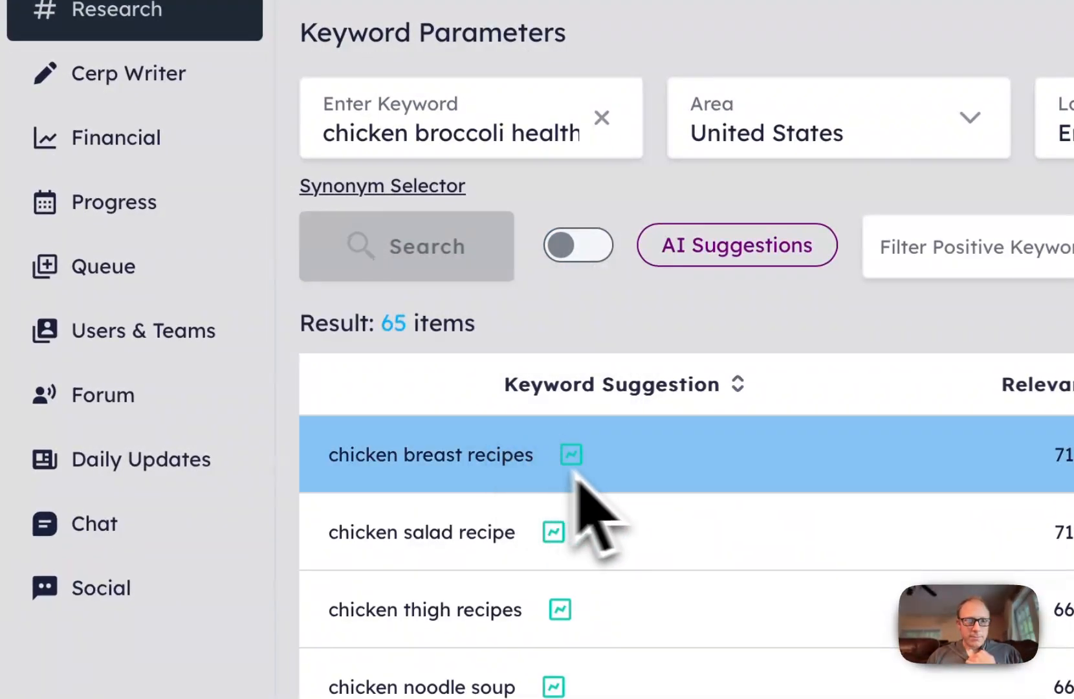
left_click(578, 246)
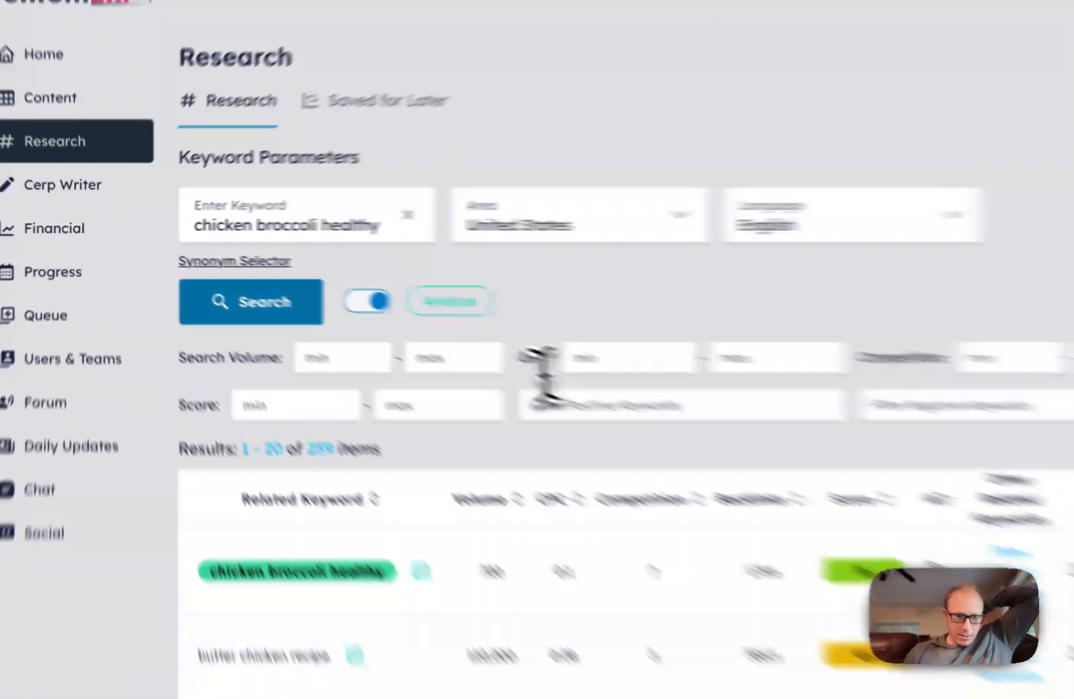
left_click(343, 357)
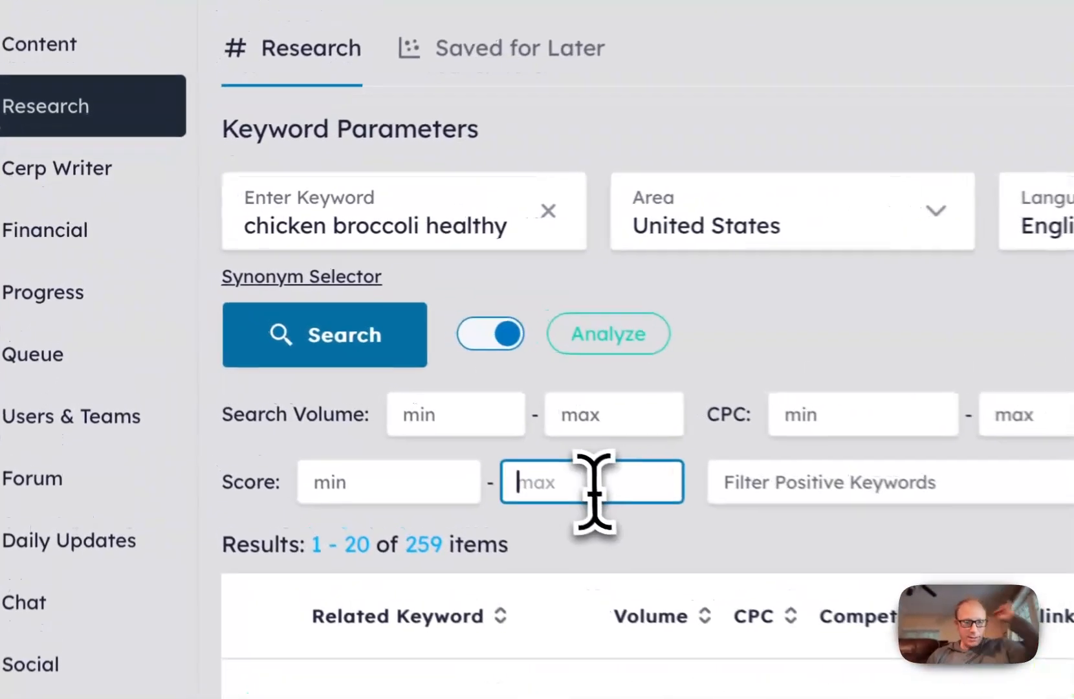
left_click(500, 343)
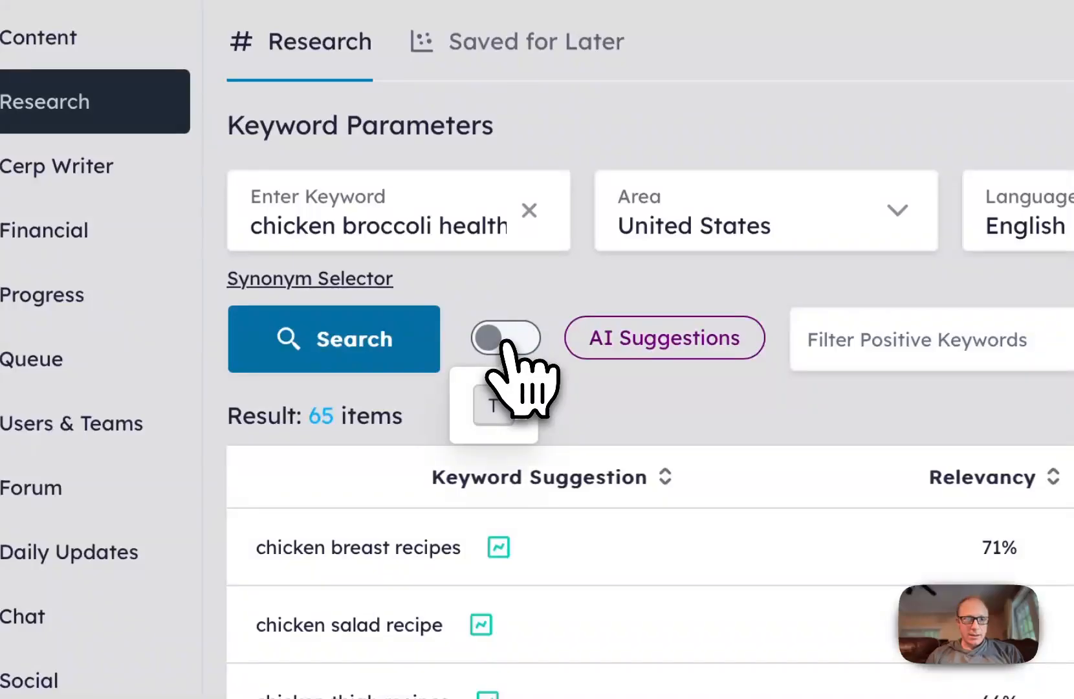
left_click(326, 350)
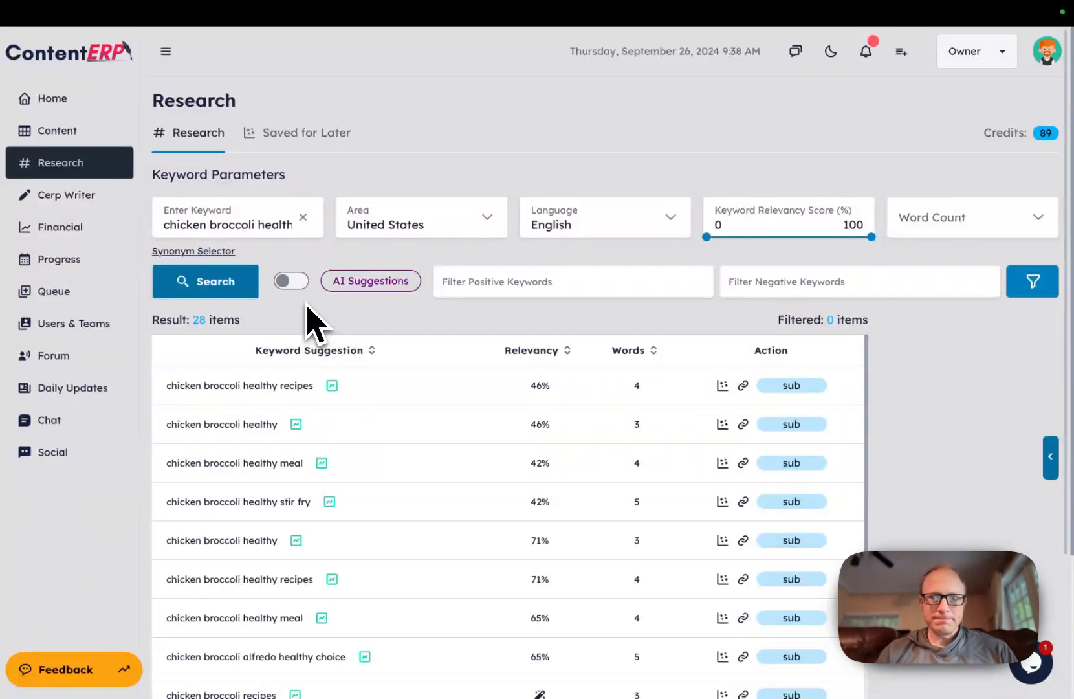
scroll(343, 479, "down", 3)
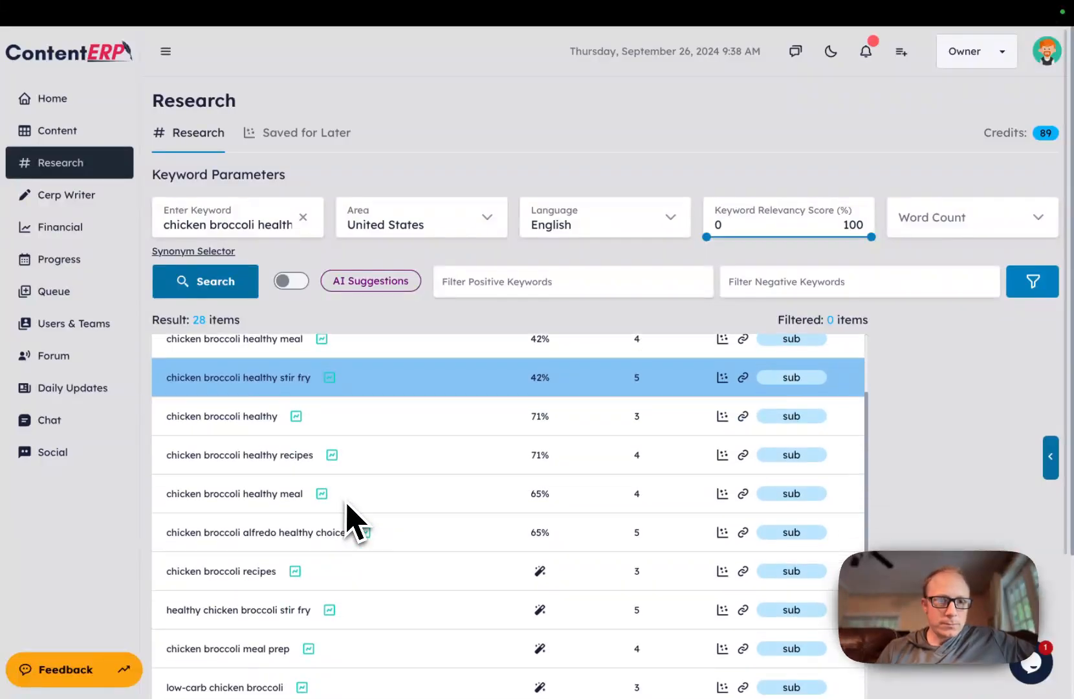
scroll(388, 466, "down", 1)
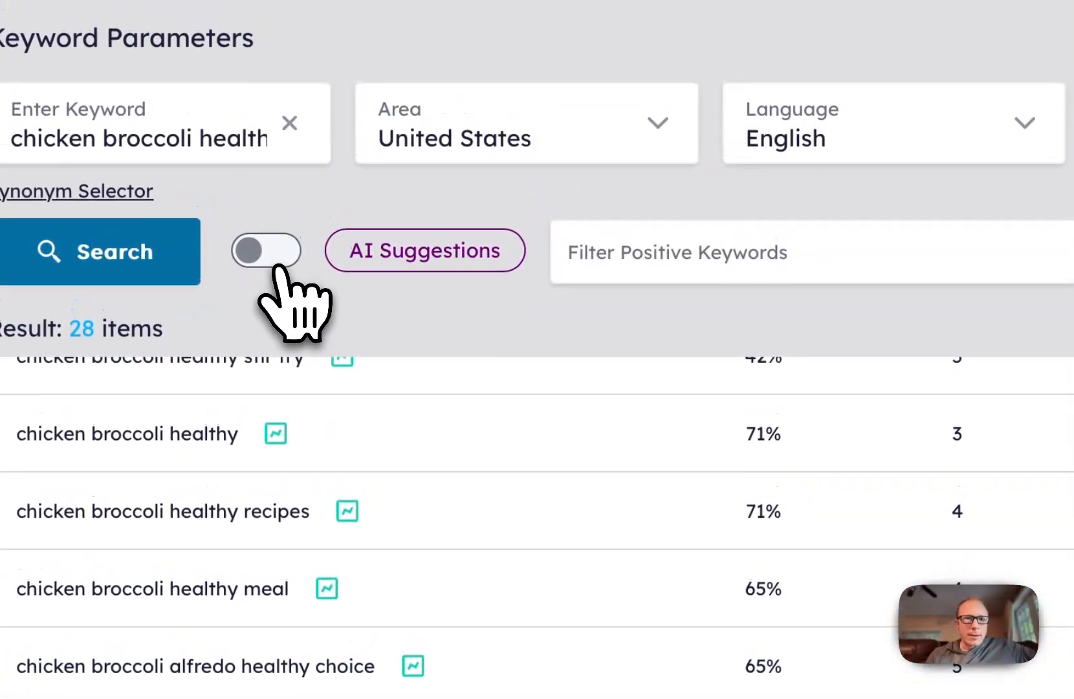
Step: Return to the related keywords and filter them to a maximum score of 1
left_click(275, 257)
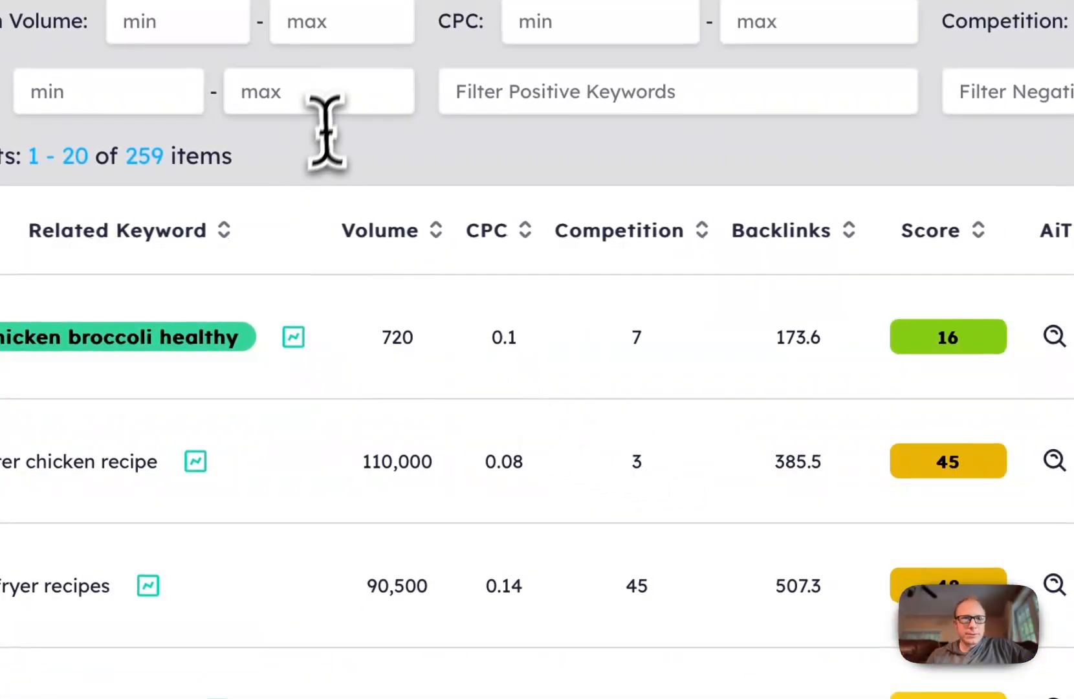
left_click(389, 427)
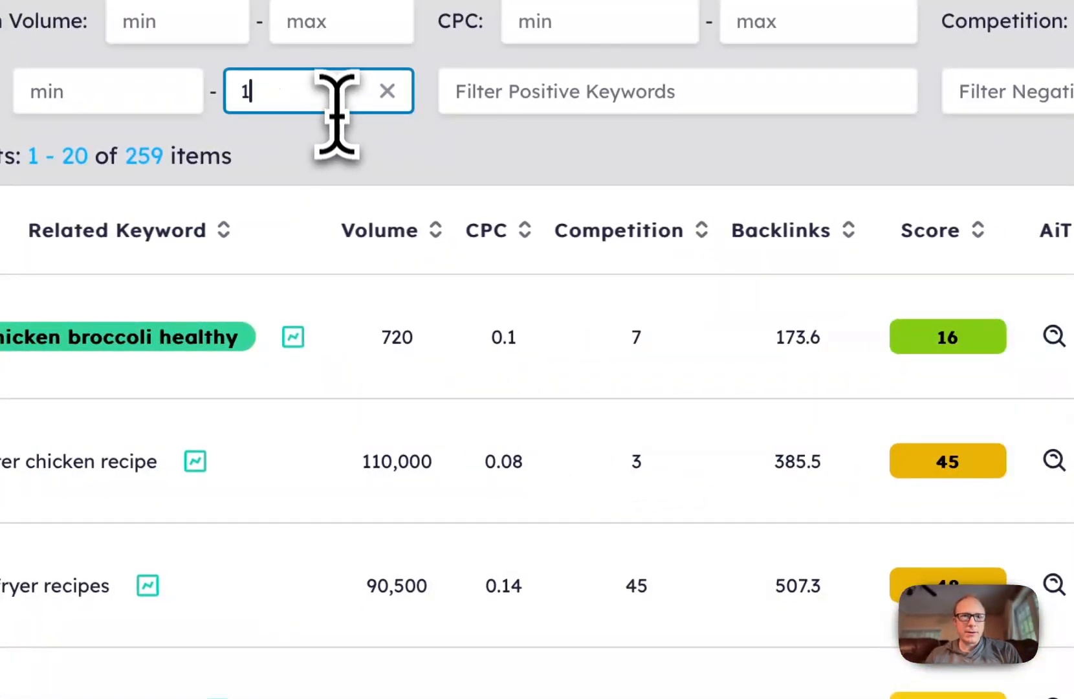
key("Tab")
scroll(438, 456, "down", 6)
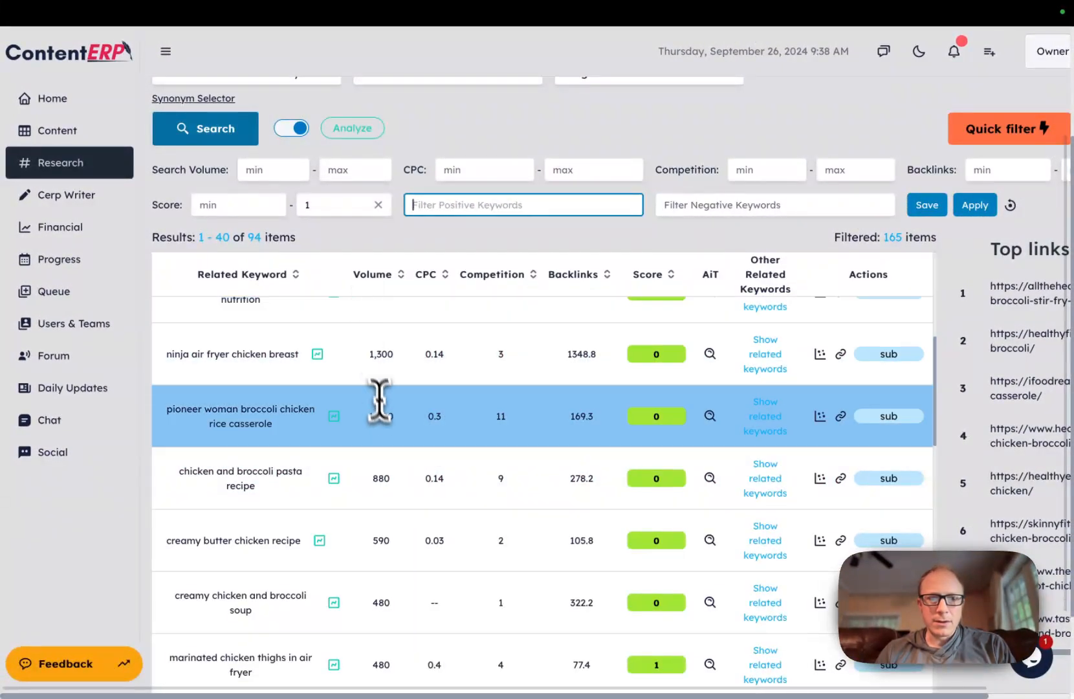
Step: Request the AiT values for "chicken and broccoli pasta recipe", "healthy chicken recipes to lose belly fat" and "chicken and broccoli stir fry with noodles"
scroll(383, 422, "down", 1)
scroll(614, 421, "down", 1)
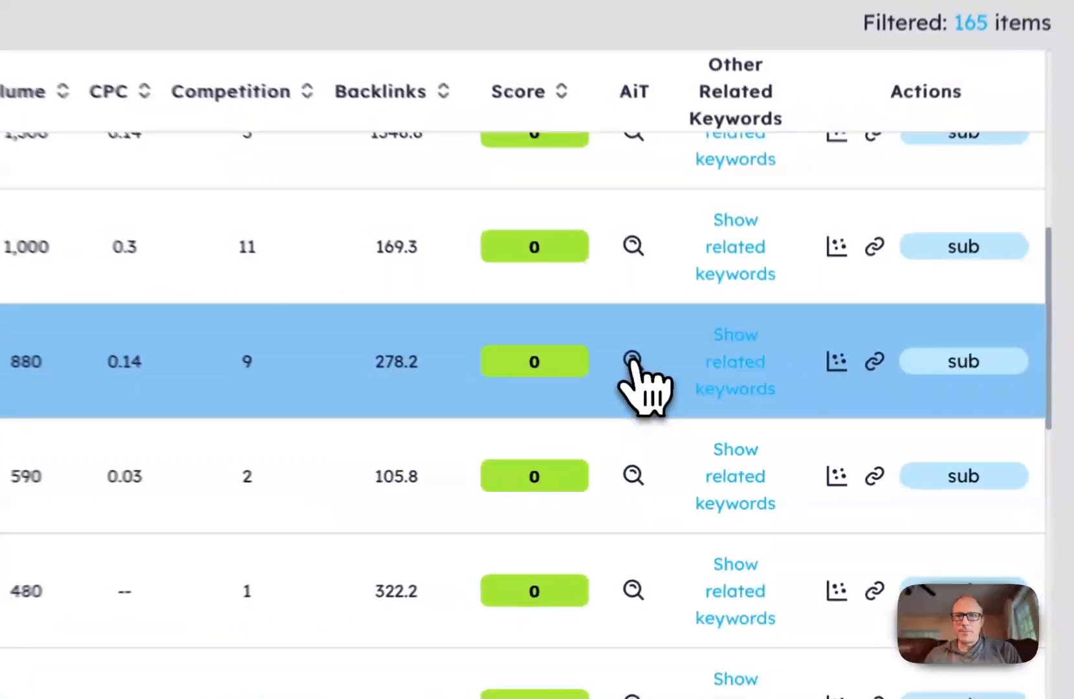
left_click(710, 420)
scroll(711, 479, "down", 1)
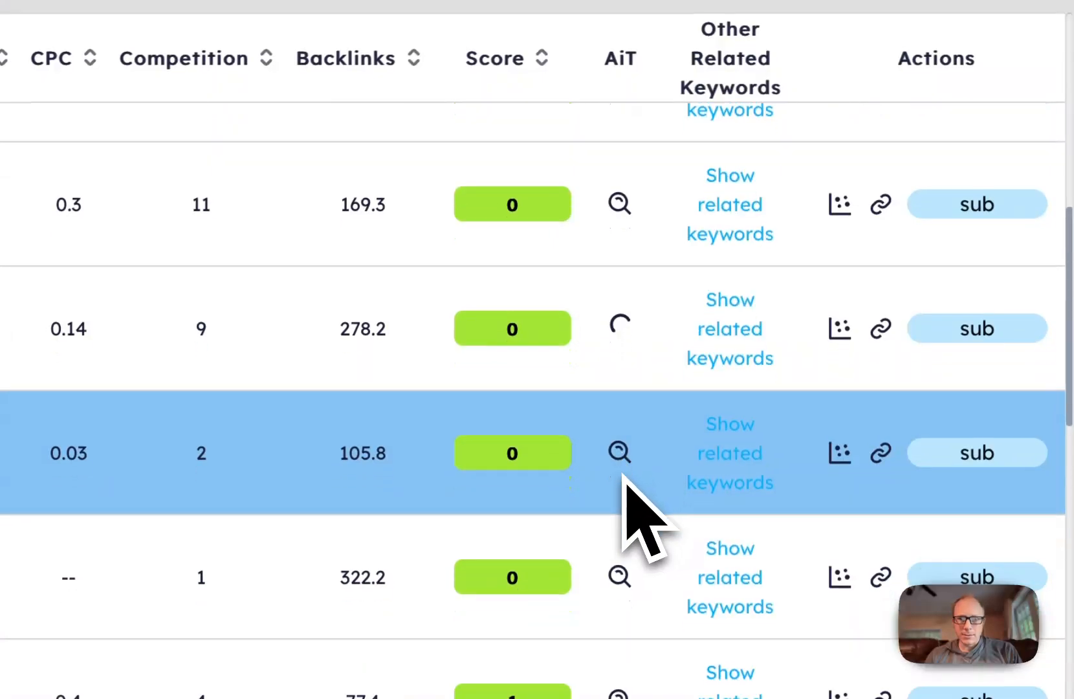
scroll(623, 474, "down", 5)
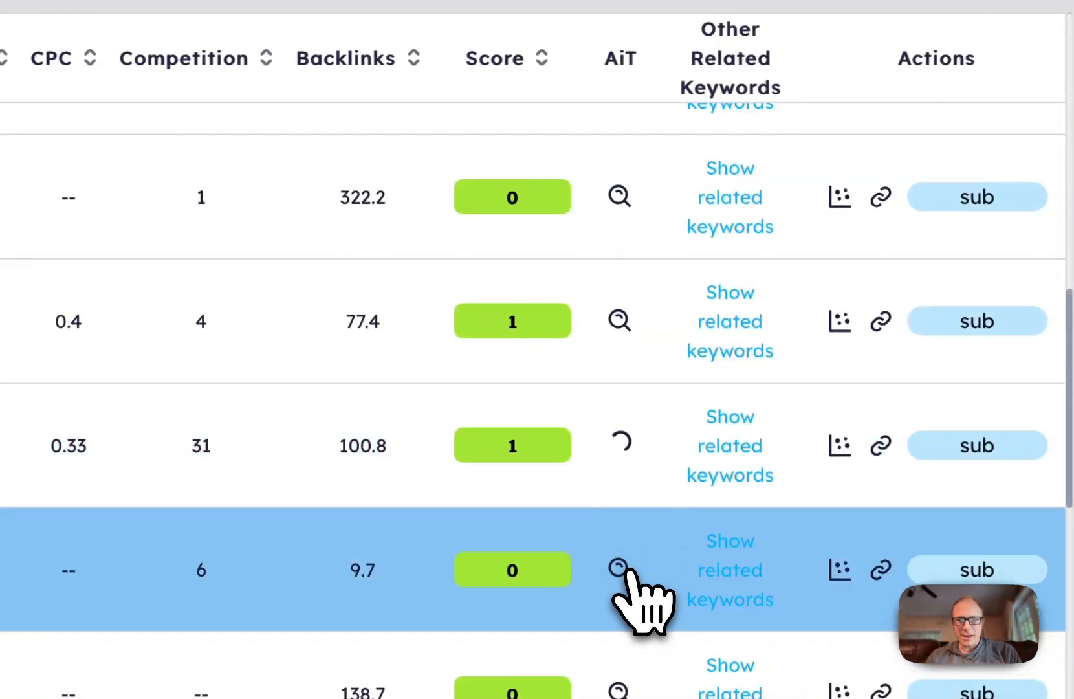
Step: Compare the AiT values of the checked keywords and look over the top links for the searched keyword
scroll(628, 571, "up", 2)
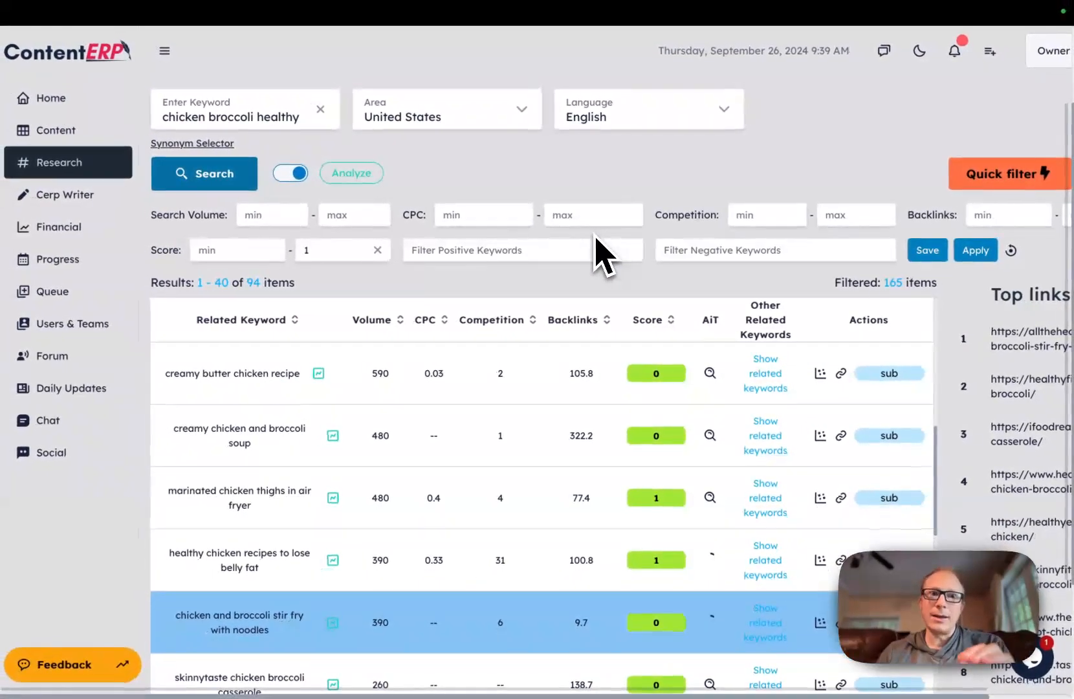
scroll(660, 272, "down", 3)
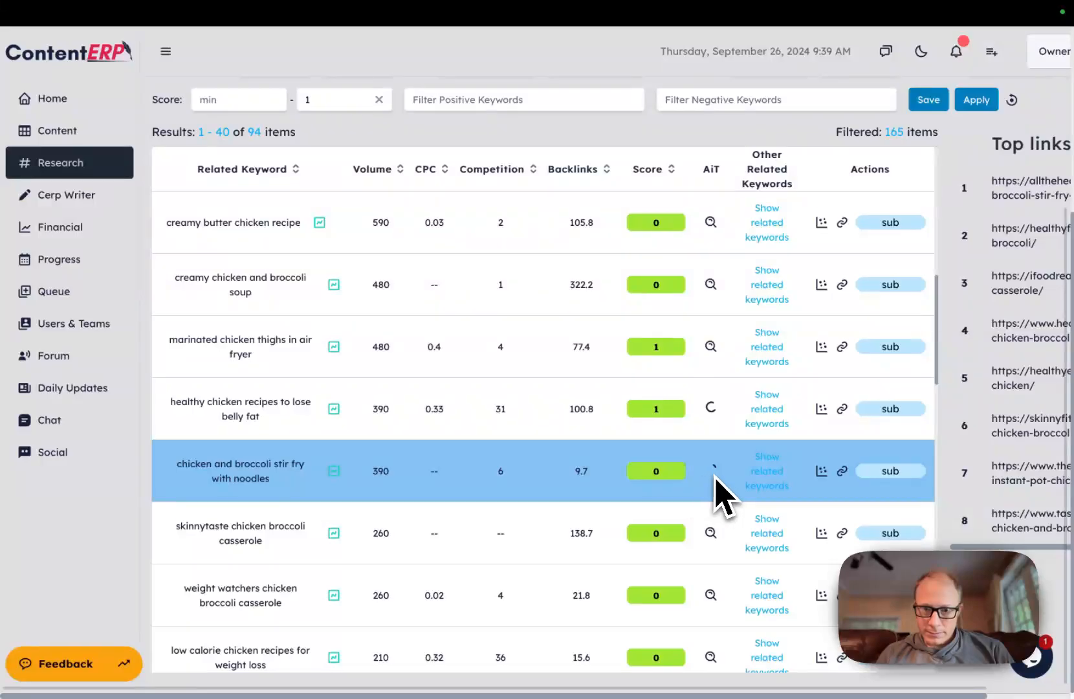
scroll(715, 476, "up", 3)
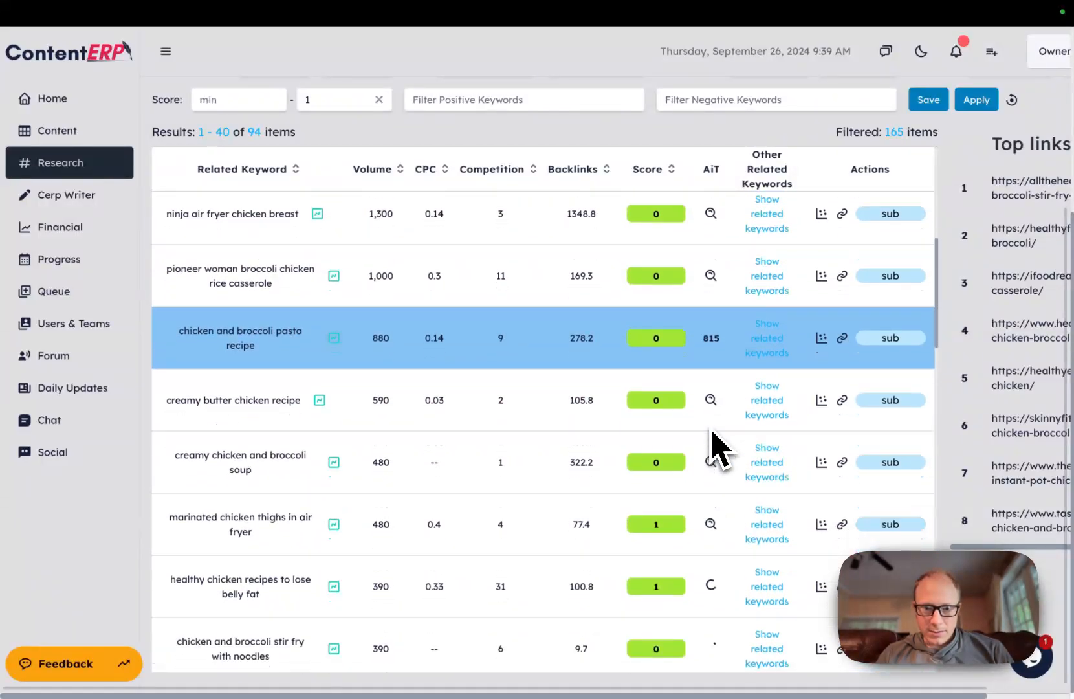
scroll(715, 450, "down", 2)
scroll(702, 402, "up", 1)
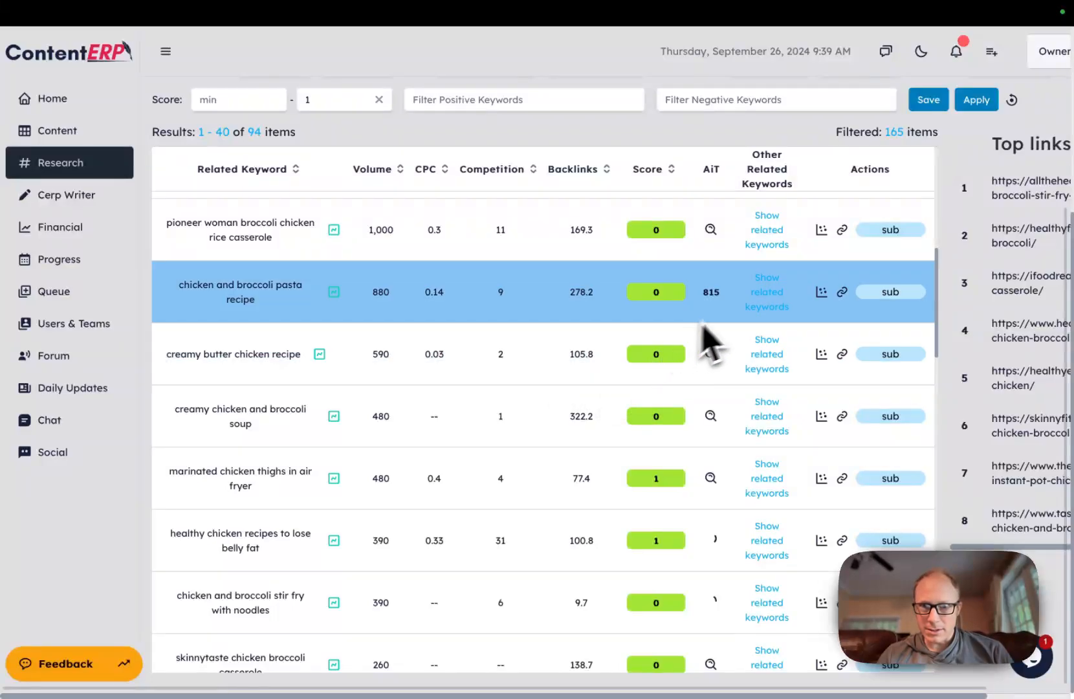
scroll(724, 333, "down", 3)
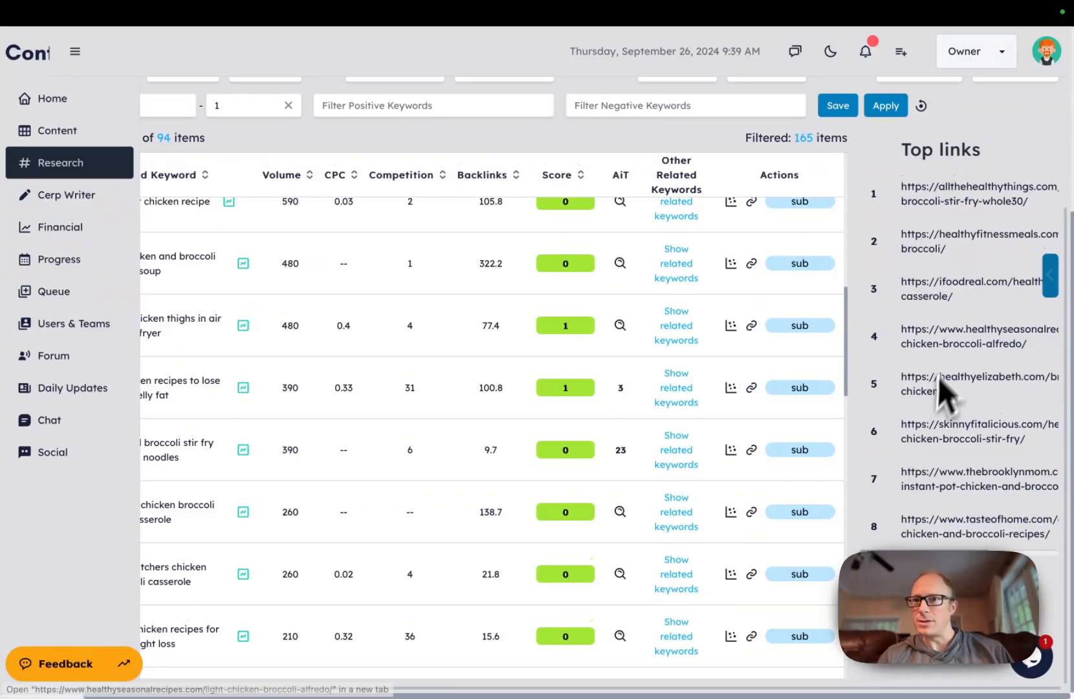
scroll(932, 353, "up", 3)
scroll(954, 324, "down", 4)
scroll(938, 376, "up", 1)
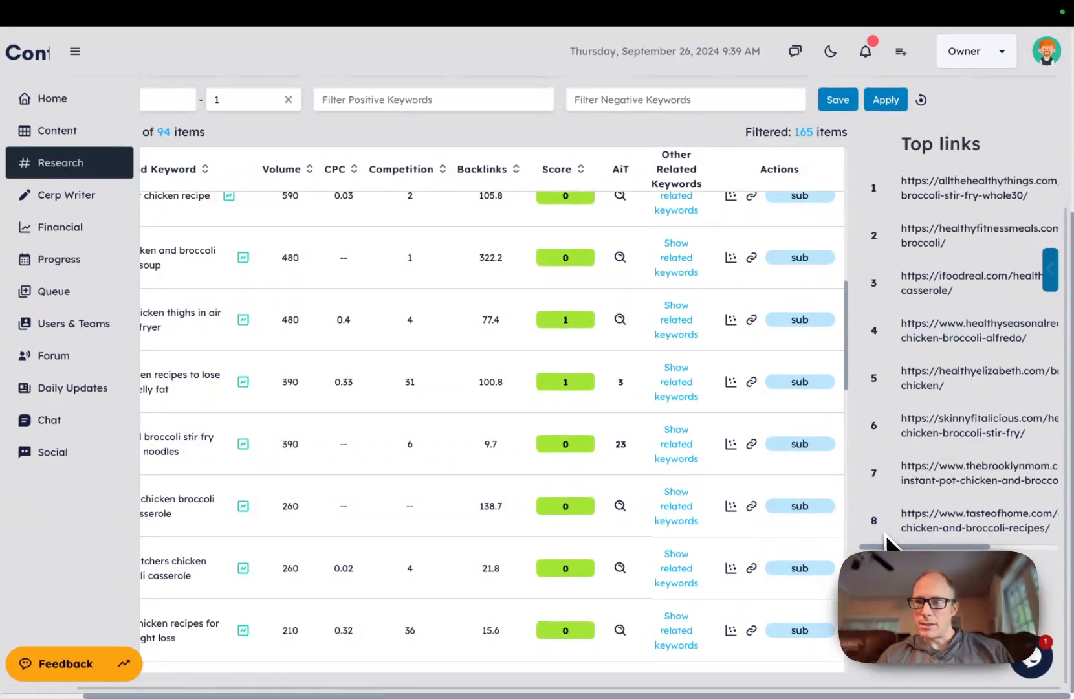
Step: Look over the top links and browse the filtered related keywords down to the ones with low search volume
scroll(891, 518, "right", 3)
scroll(892, 543, "left", 3)
scroll(893, 517, "right", 1)
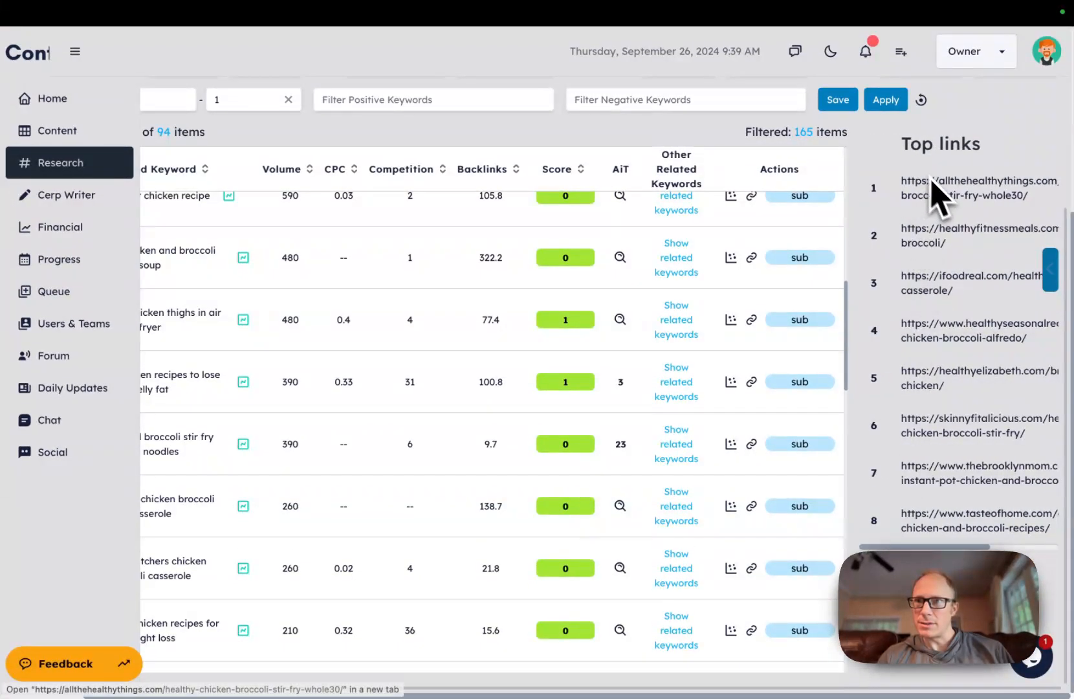
left_click(688, 369)
scroll(439, 392, "left", 3)
scroll(438, 394, "down", 2)
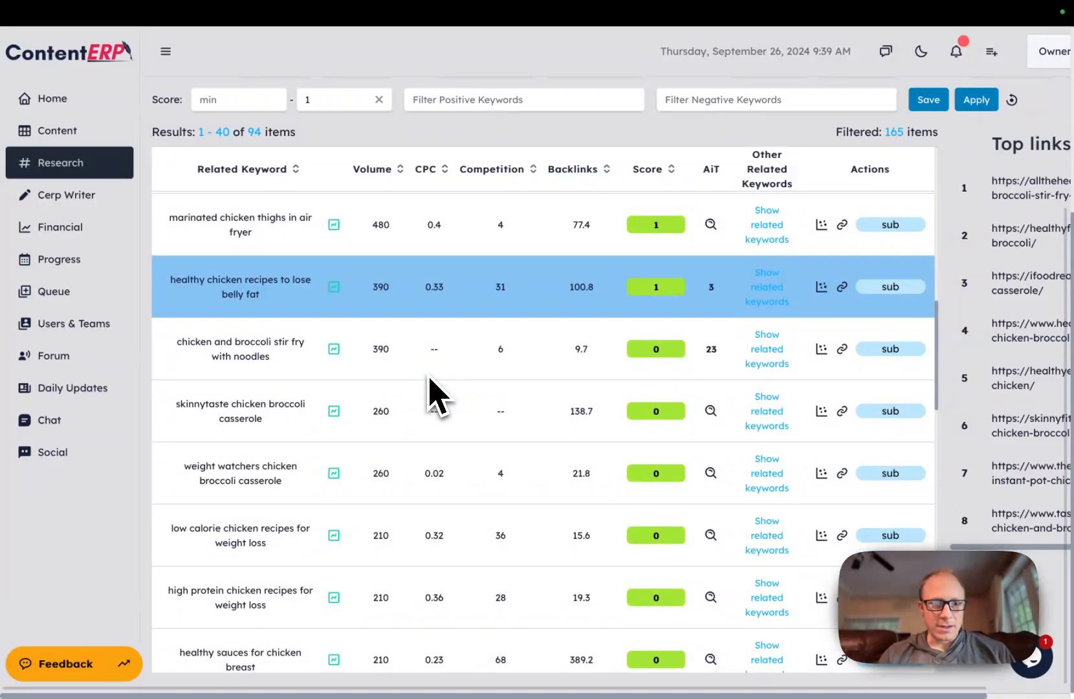
scroll(432, 396, "down", 2)
scroll(491, 495, "down", 6)
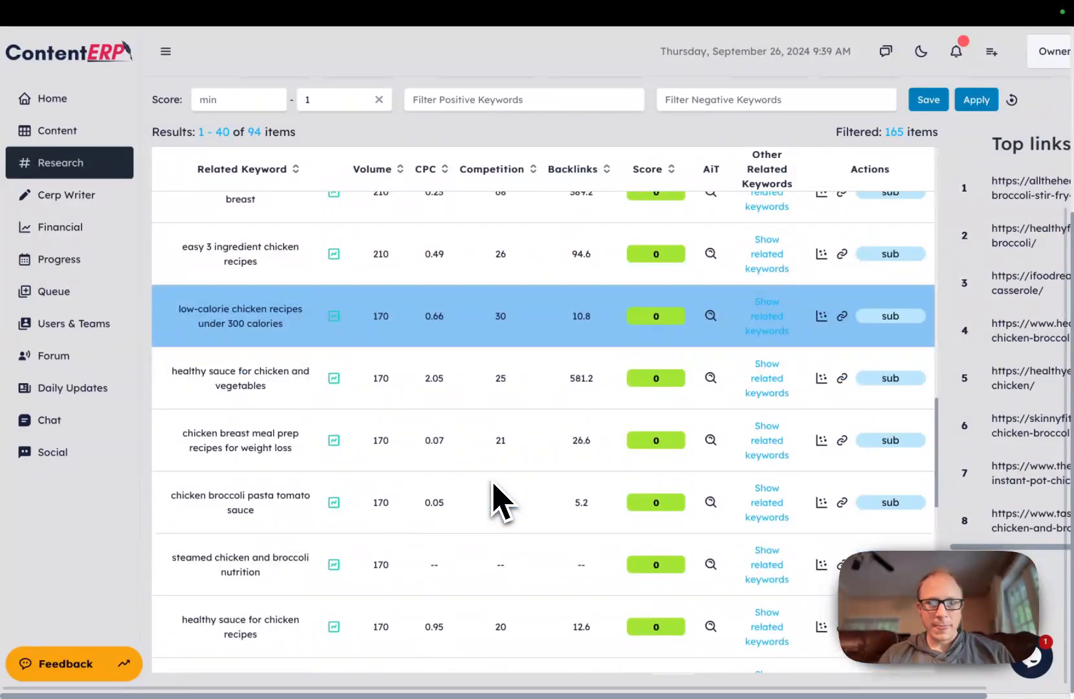
scroll(502, 501, "down", 6)
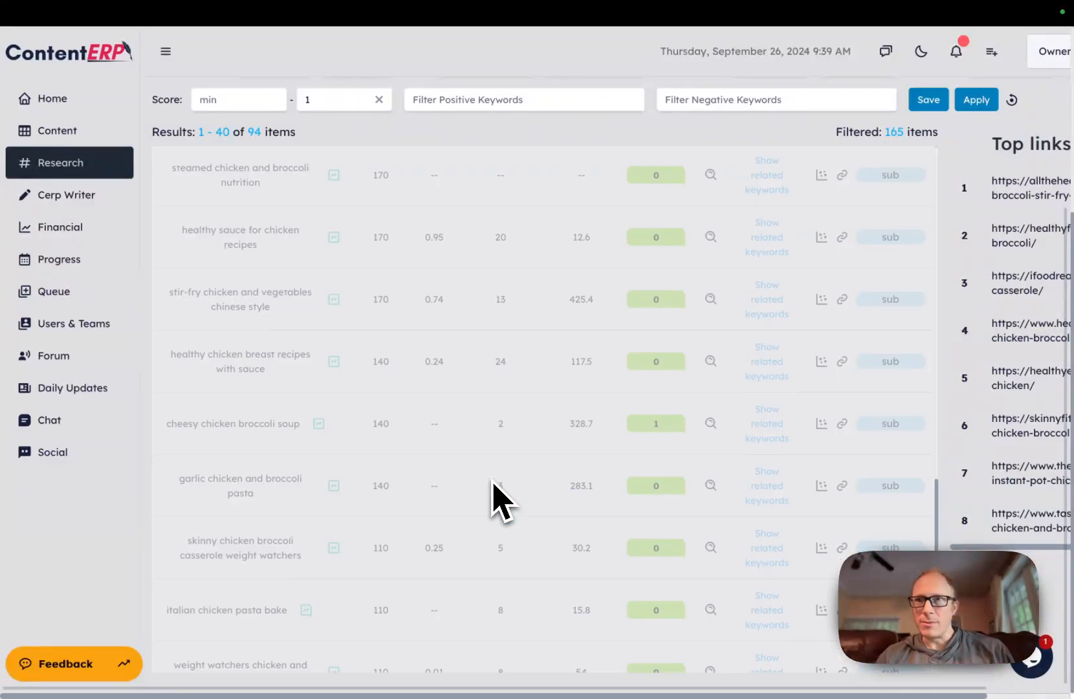
scroll(635, 479, "right", 3)
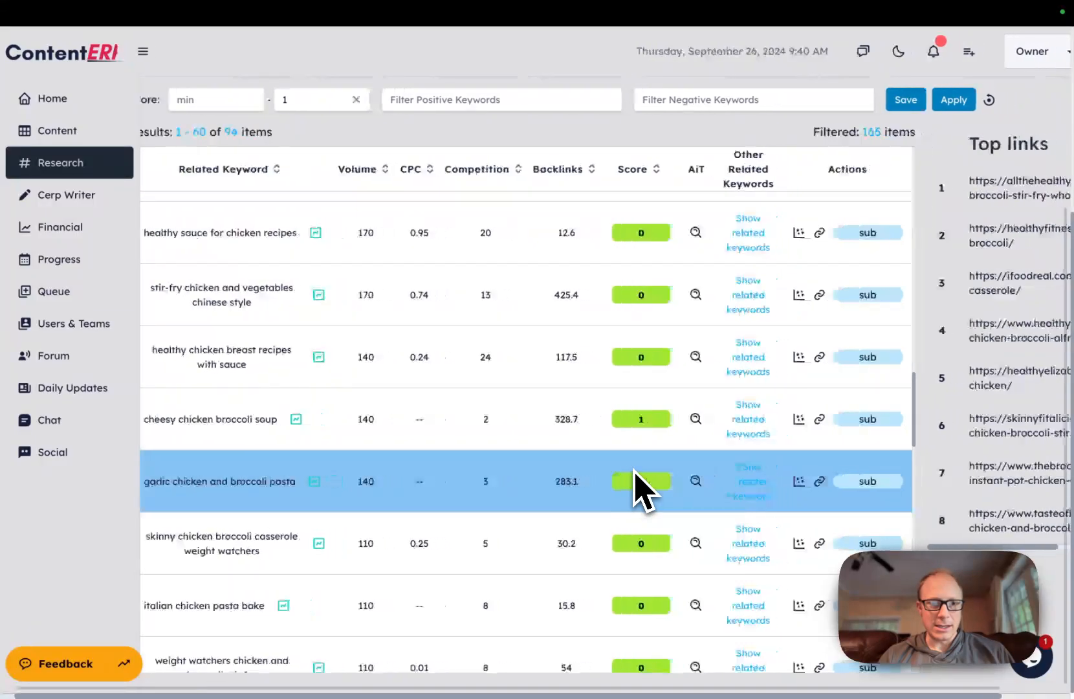
scroll(900, 214, "up", 4)
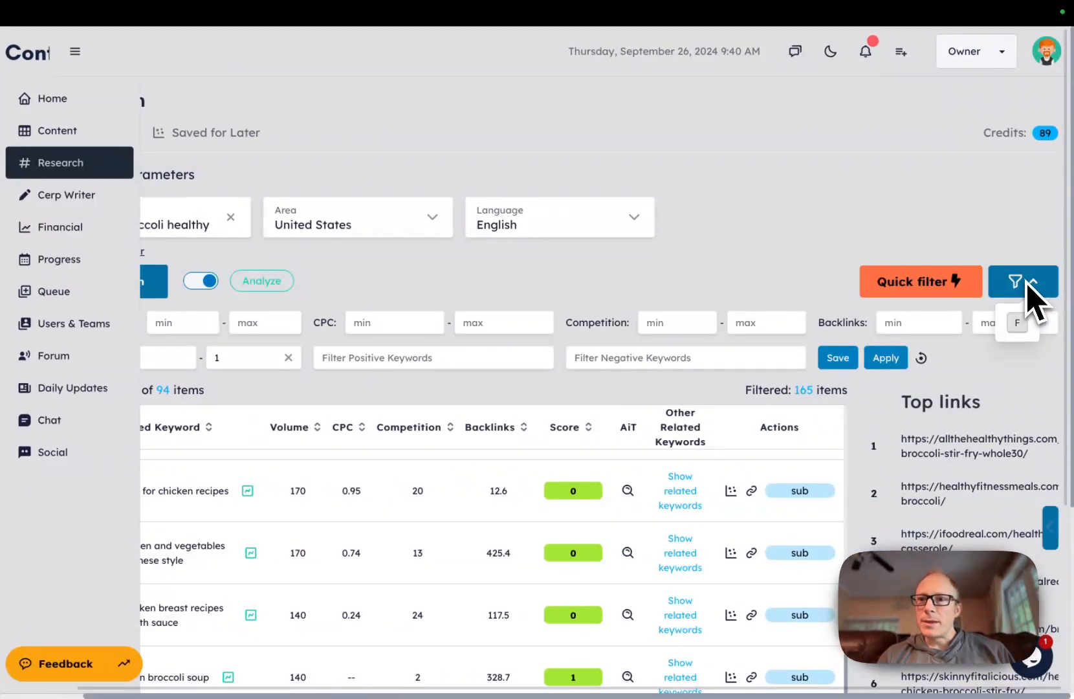
scroll(980, 408, "down", 7)
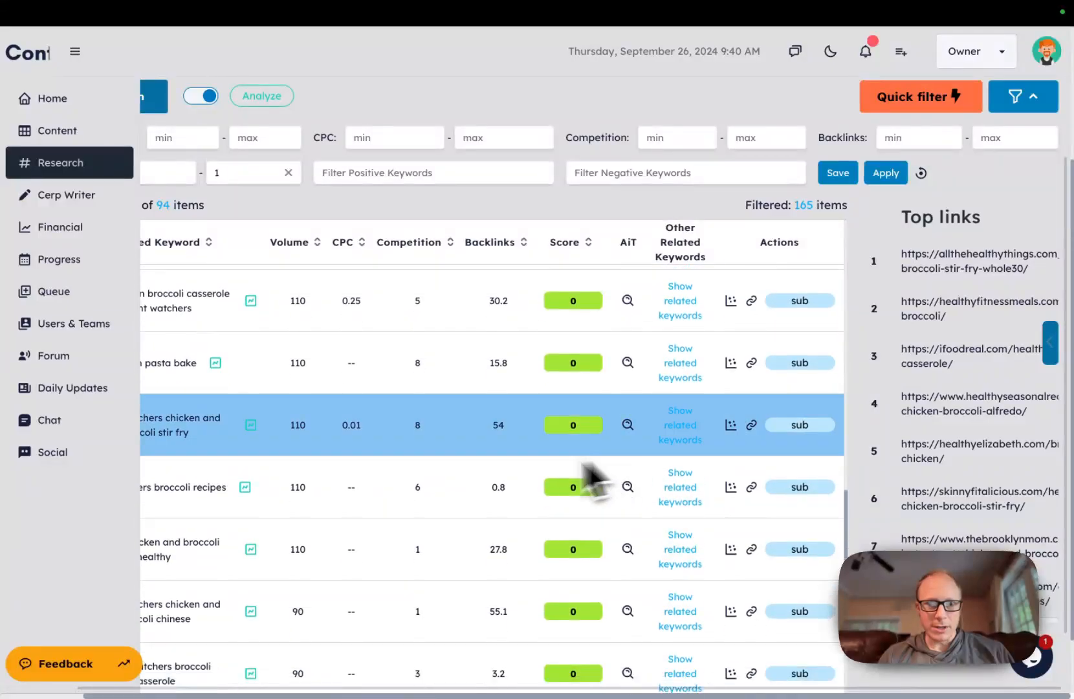
scroll(456, 499, "left", 3)
scroll(455, 499, "down", 8)
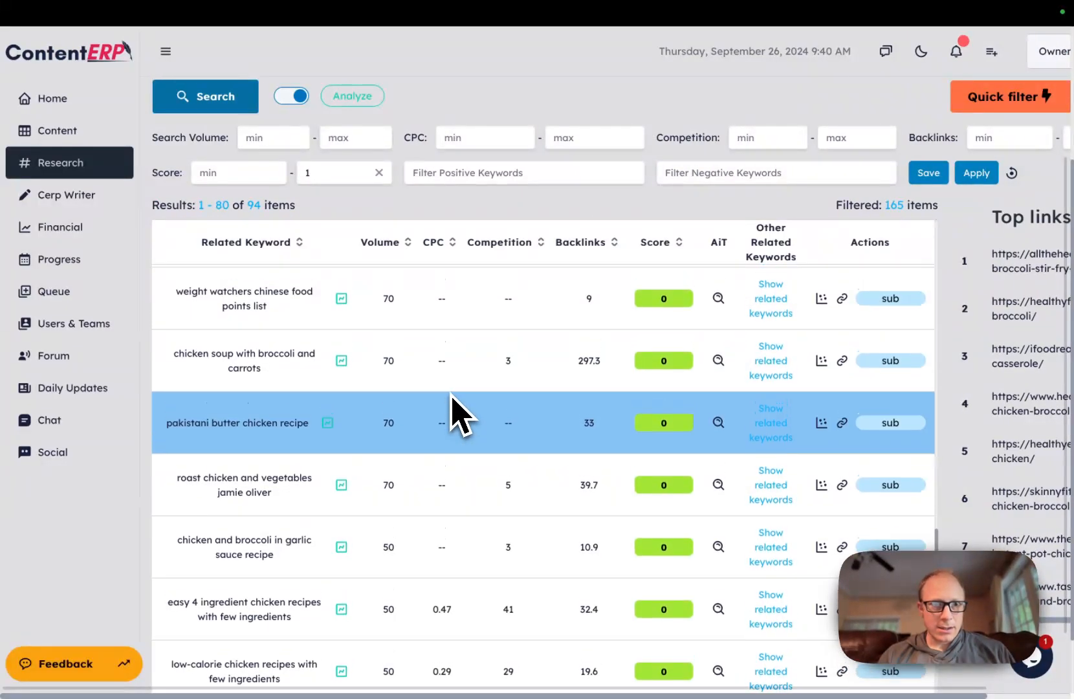
scroll(459, 350, "down", 1)
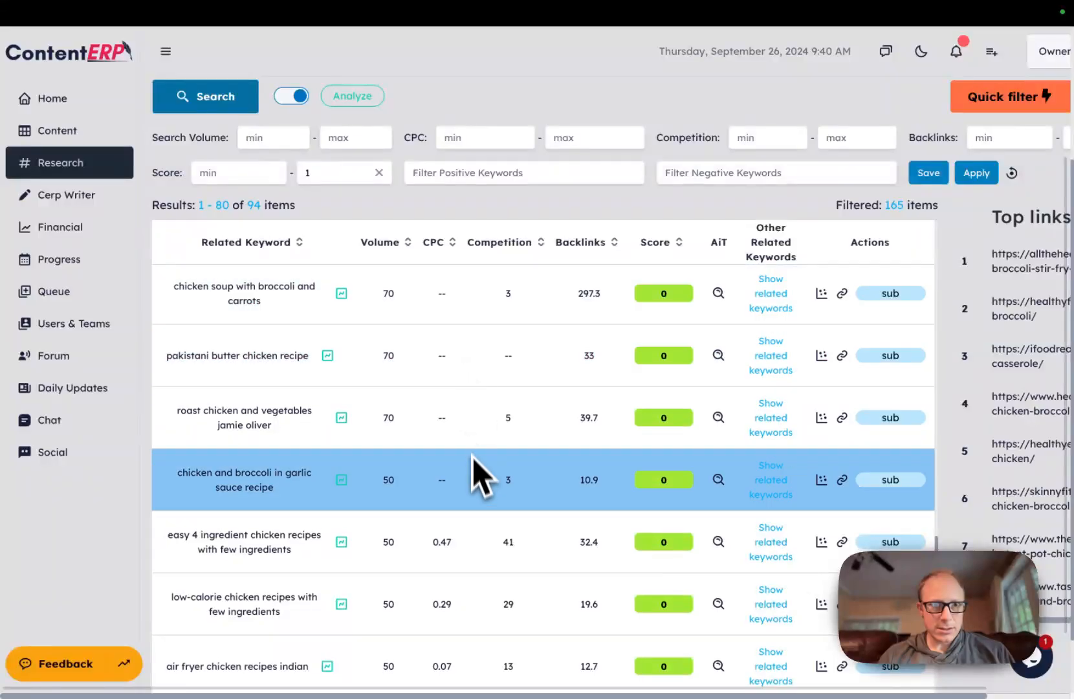
scroll(472, 485, "down", 2)
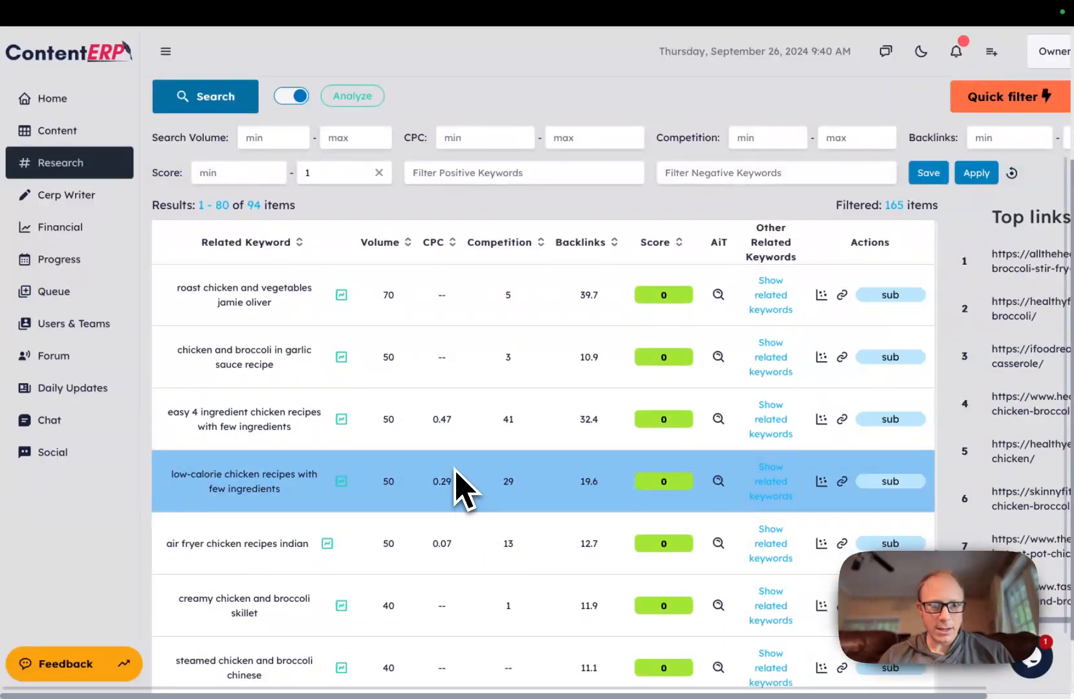
scroll(621, 489, "down", 1)
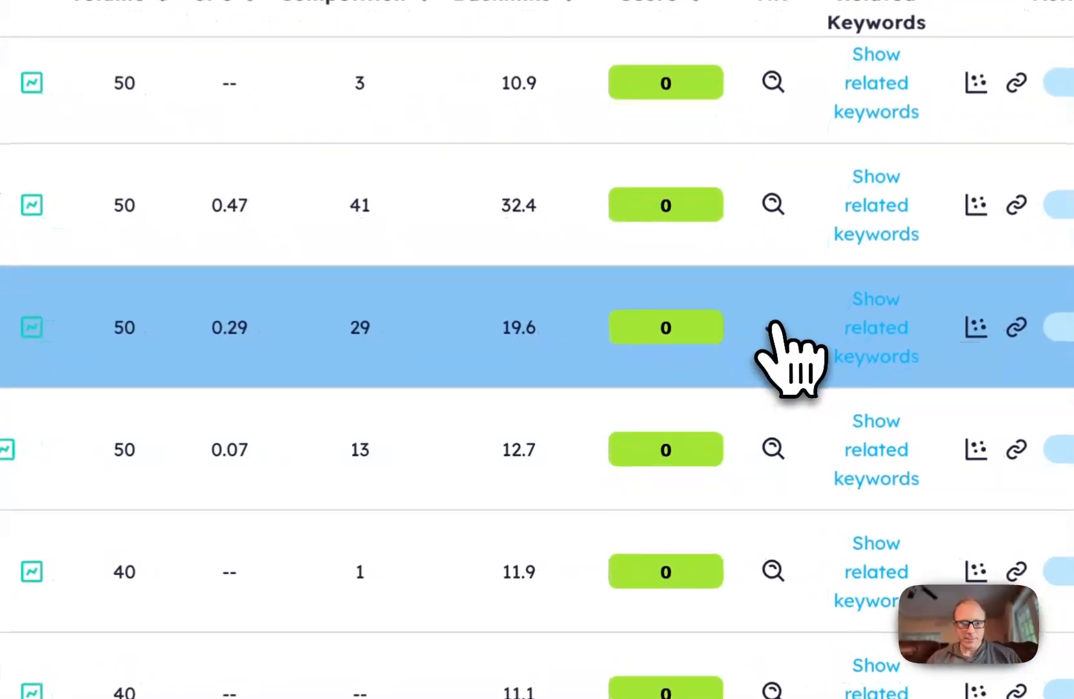
Step: Request the AiT values for "low-calorie chicken recipes with few ingredients" and "creamy chicken and broccoli skillet" and add both as sub keywords
left_click(718, 411)
scroll(528, 479, "down", 1)
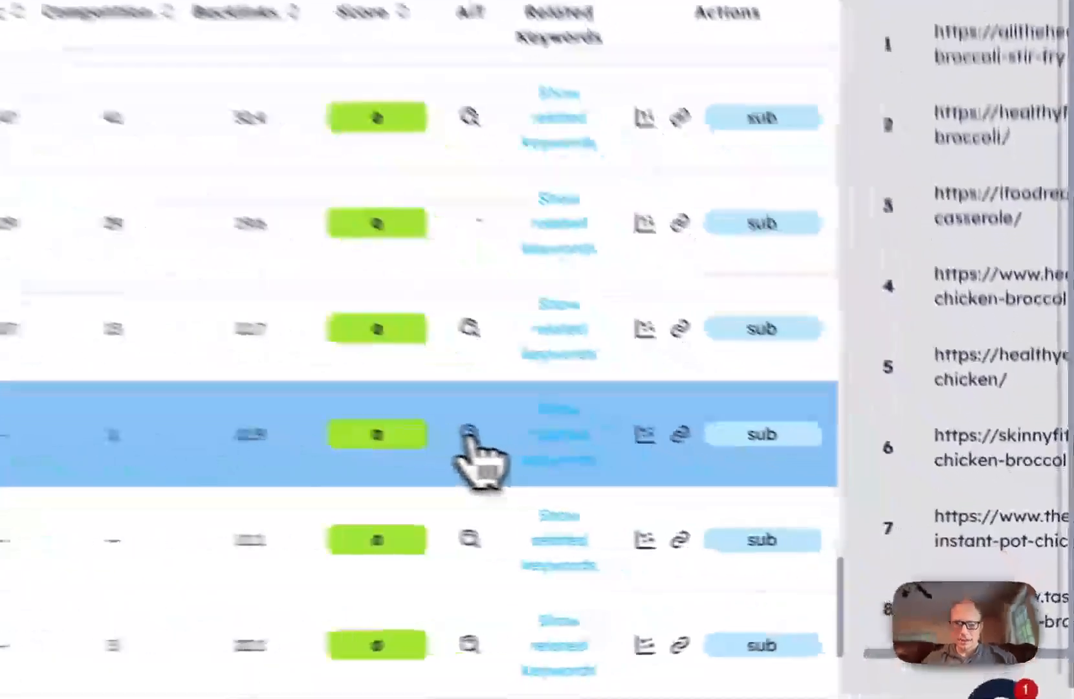
left_click(718, 490)
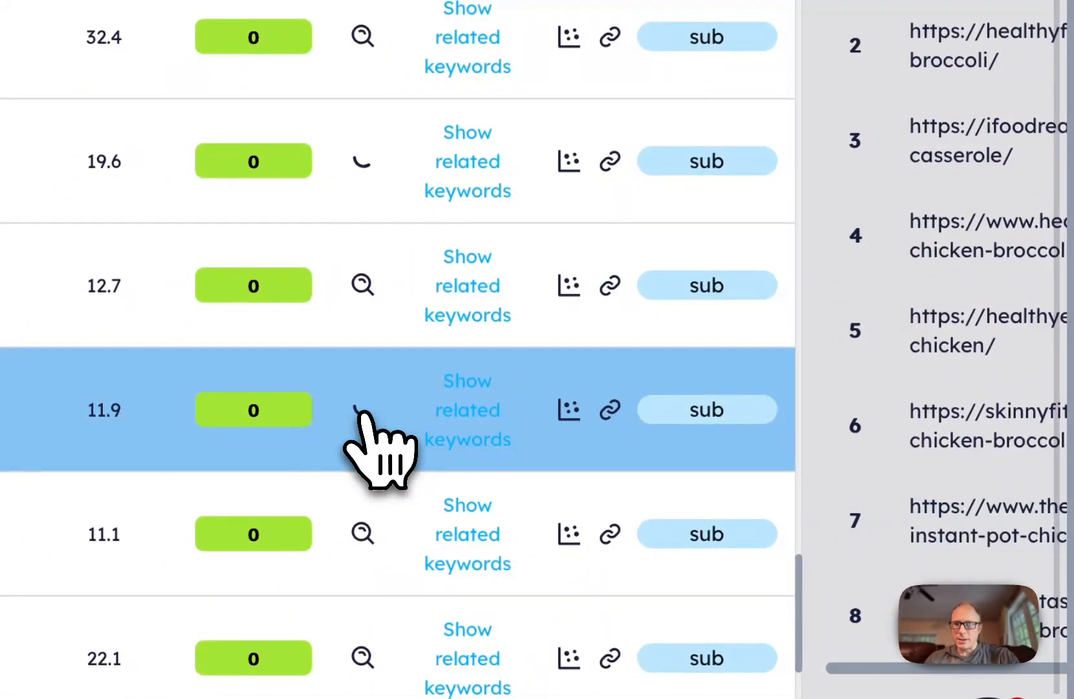
left_click(710, 413)
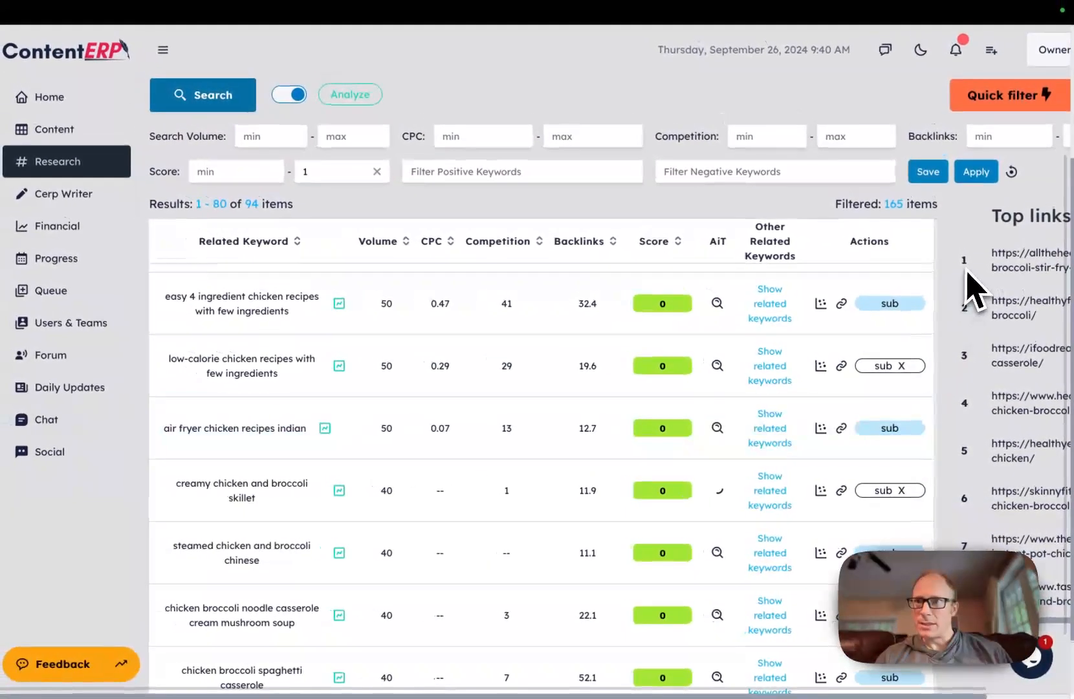
Step: Open the collected keywords, set the target website to Food Blog, and submit the new articles
scroll(958, 194, "up", 3)
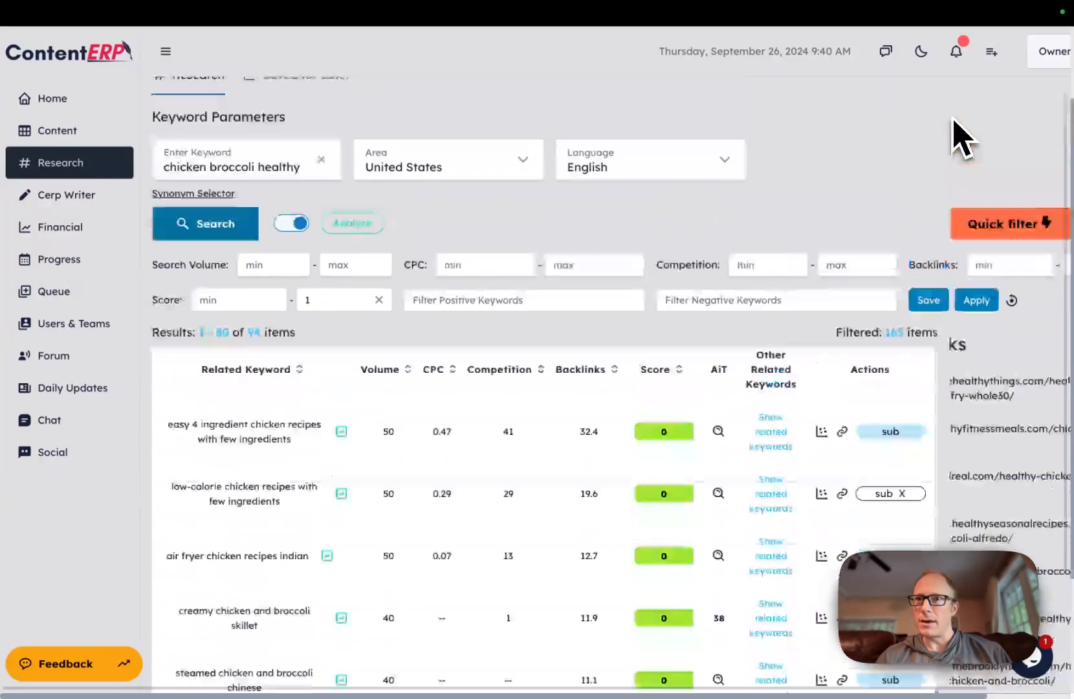
scroll(951, 192, "right", 2)
scroll(958, 194, "down", 4)
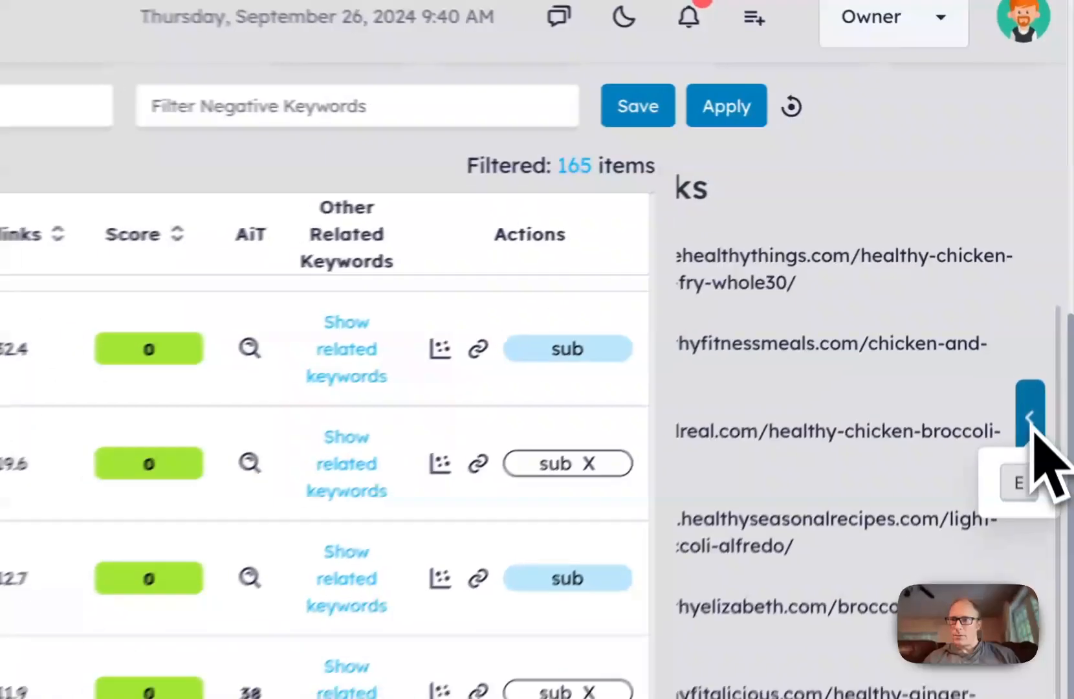
left_click(1052, 270)
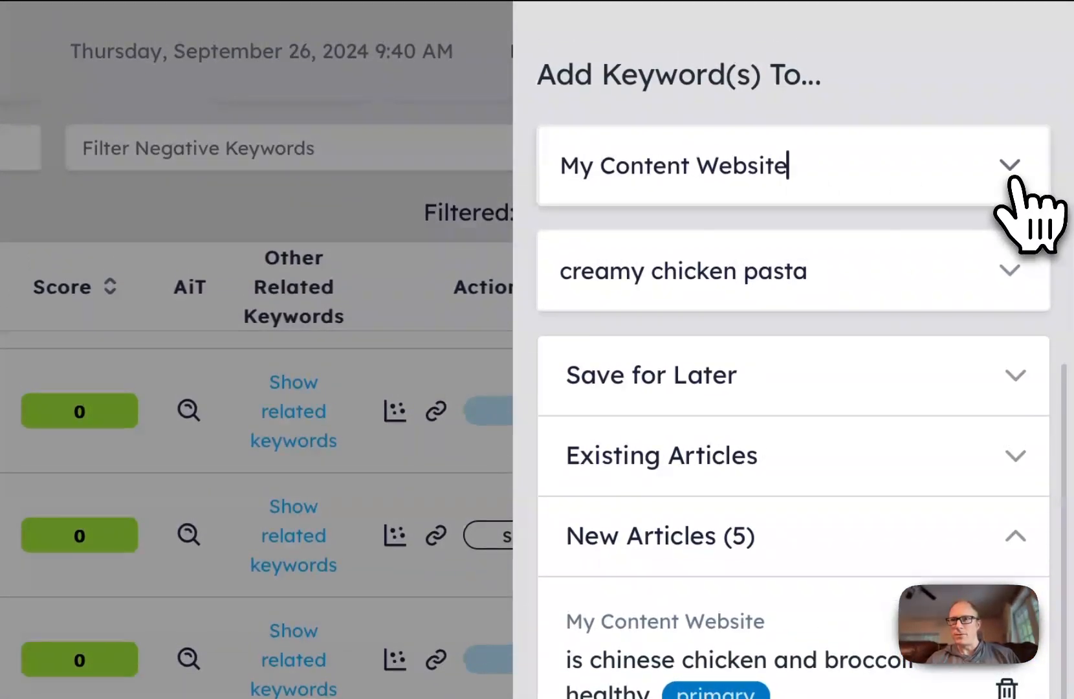
left_click(1009, 182)
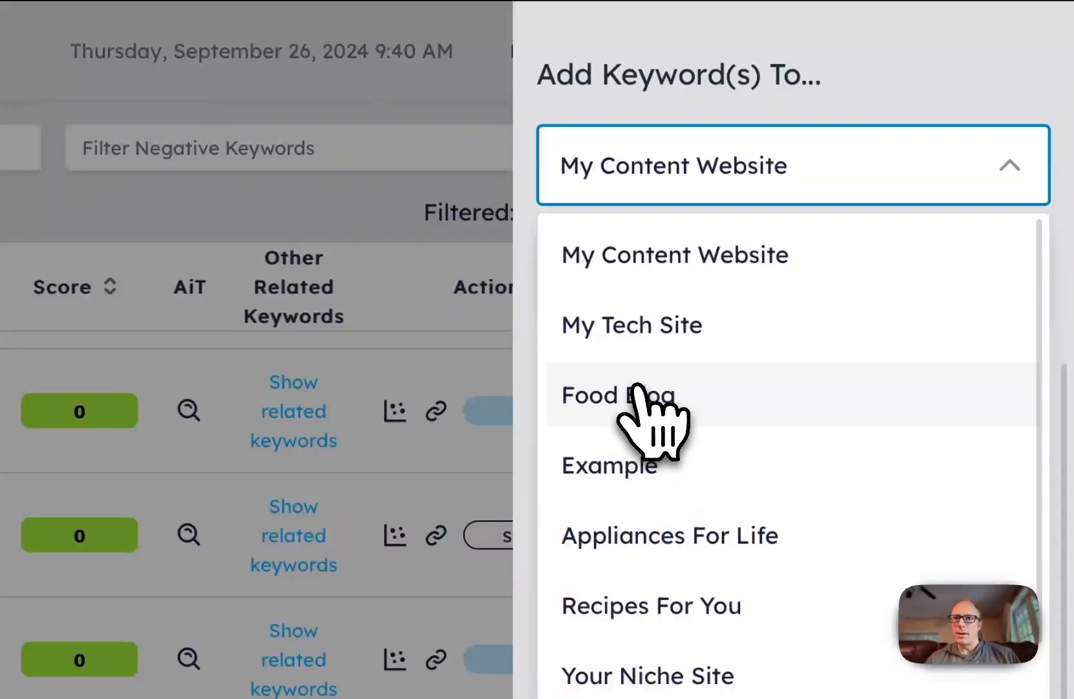
left_click(637, 392)
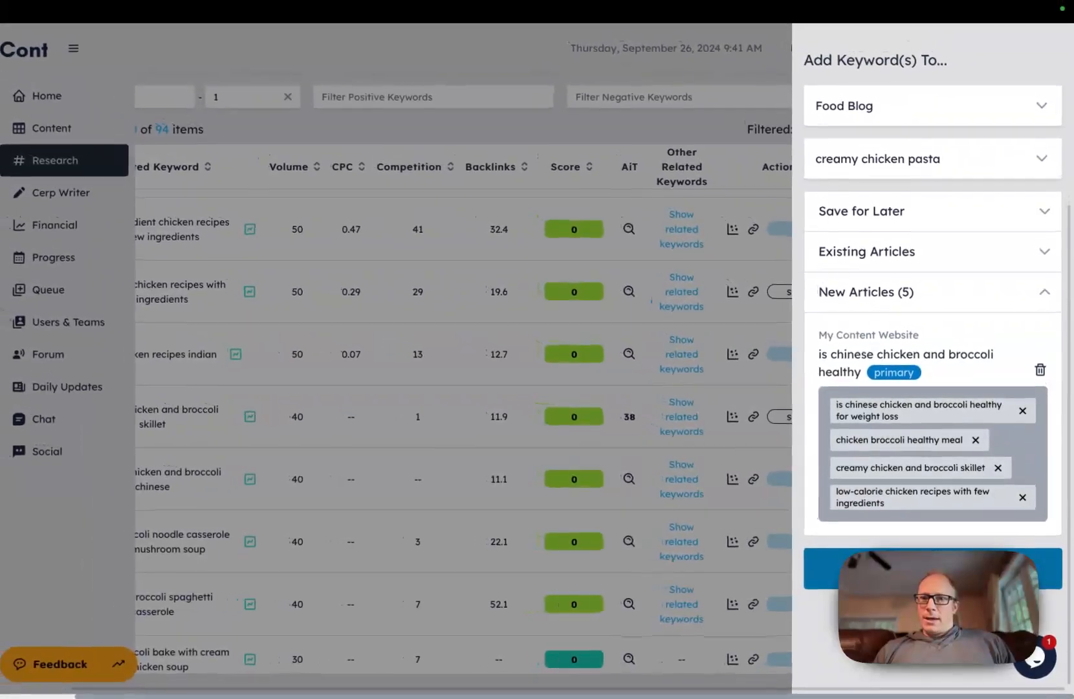
left_click(769, 545)
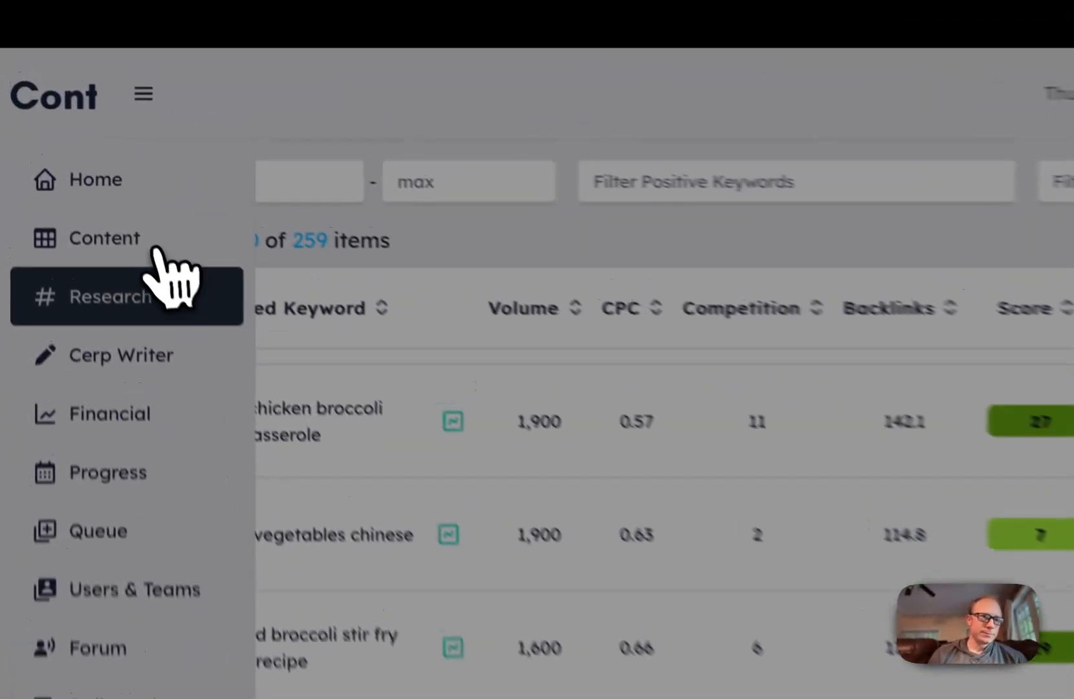
Step: Open the content list and look through the Food Blog items for the new article
left_click(84, 134)
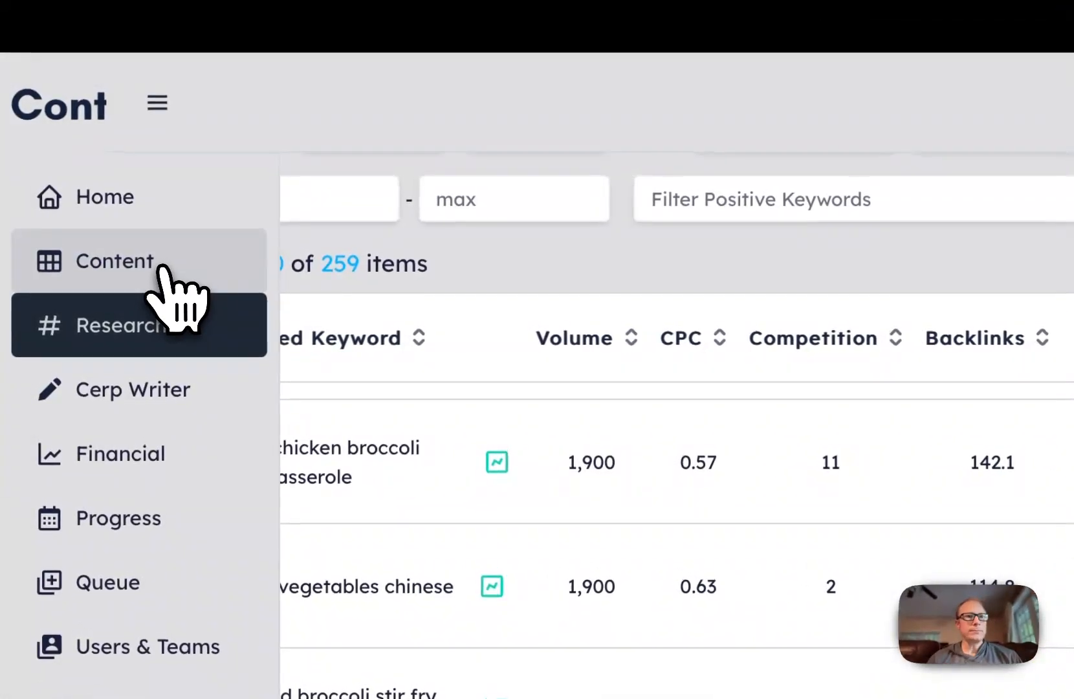
left_click(80, 134)
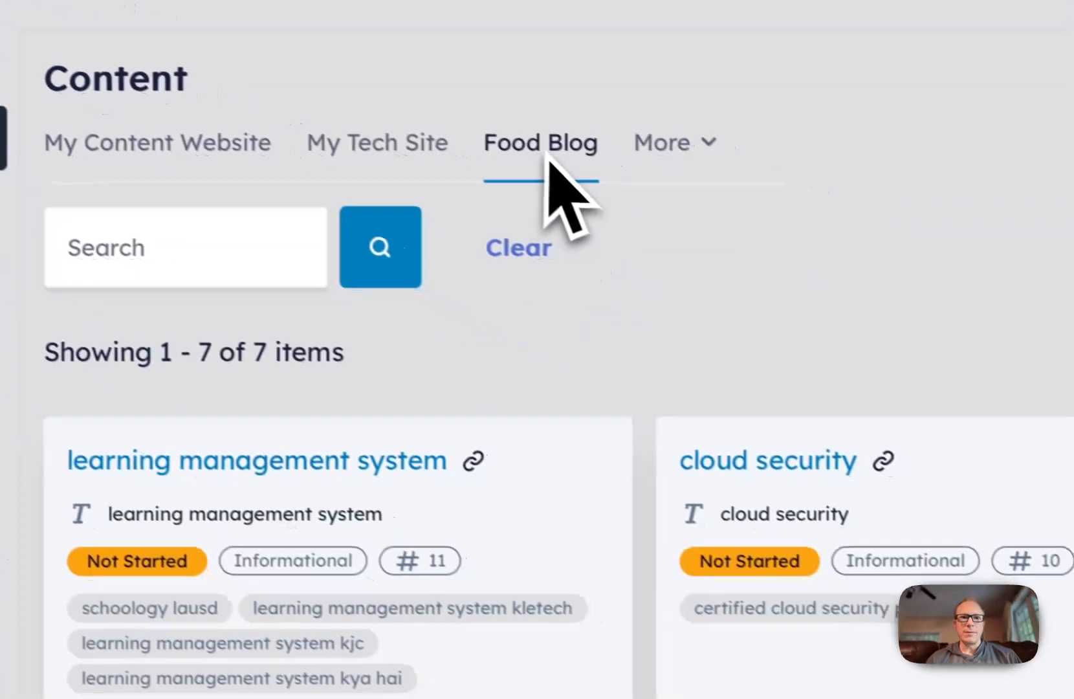
left_click(644, 132)
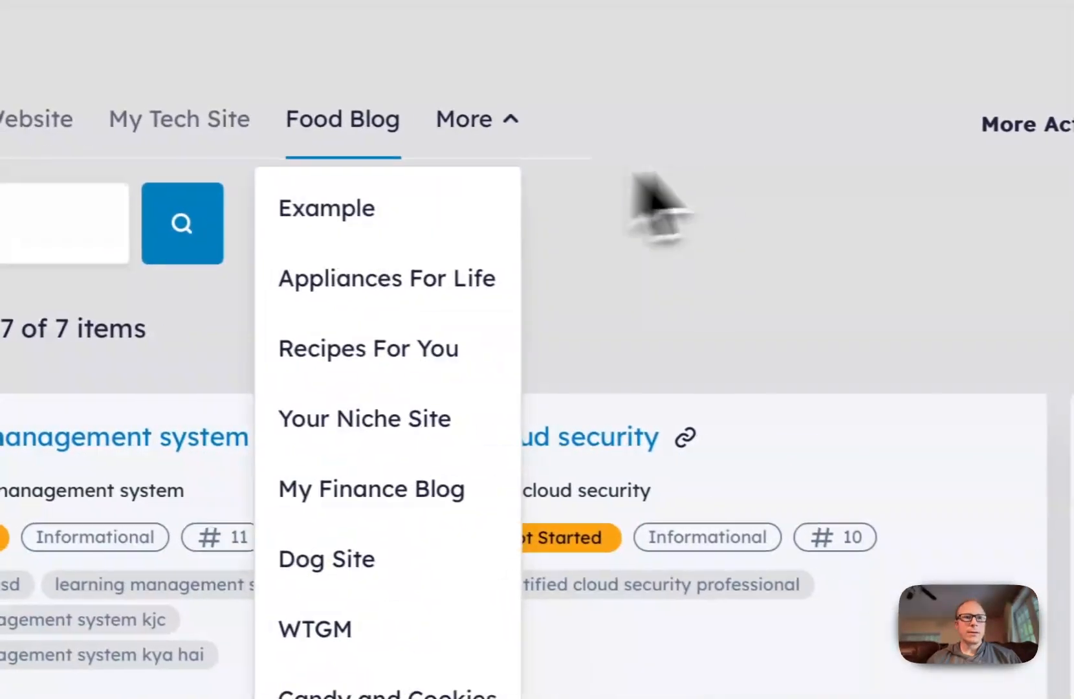
left_click(968, 178)
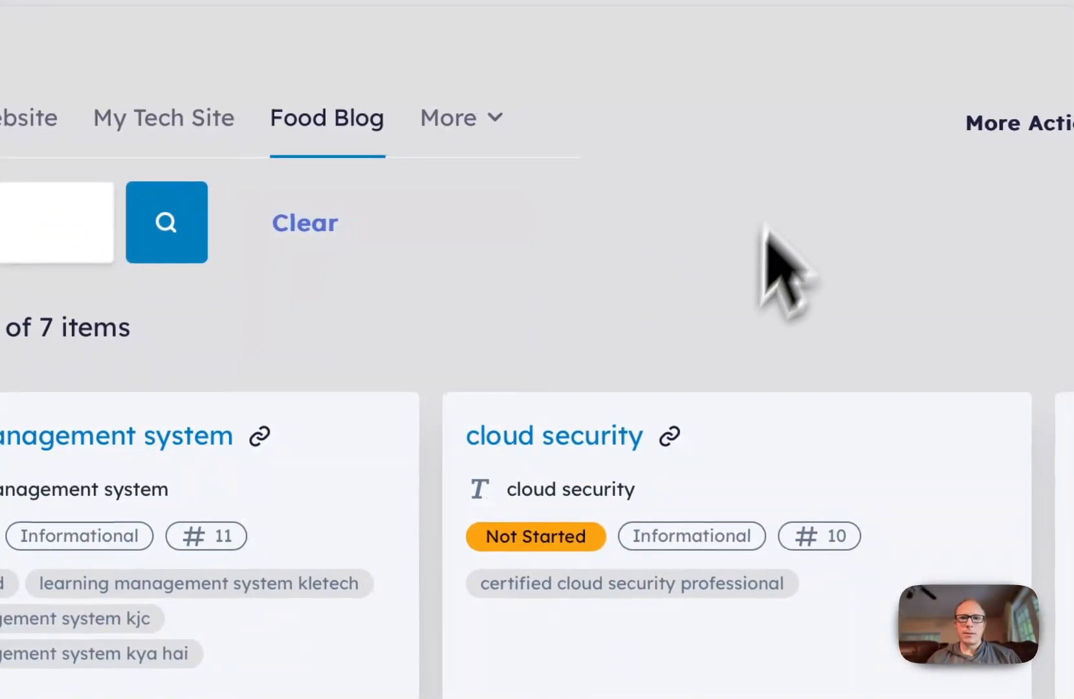
scroll(724, 331, "down", 3)
scroll(343, 427, "up", 3)
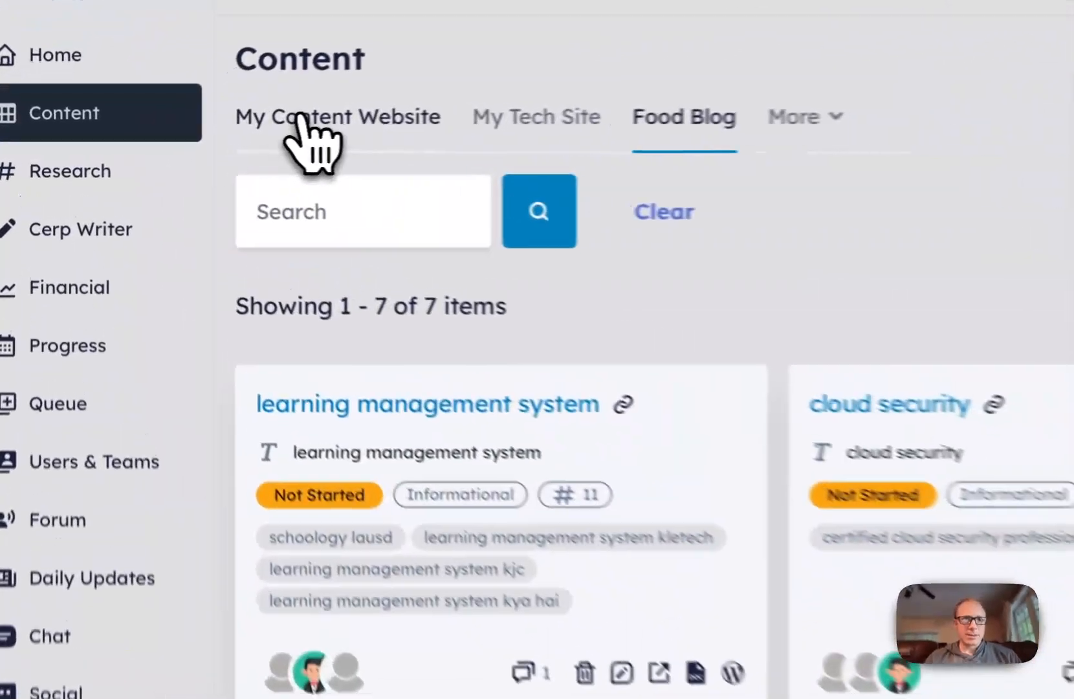
Step: Open the "is chinese chicken and broccoli healthy" item of My Content Website and review its keywords, role tasks and requirements
left_click(185, 135)
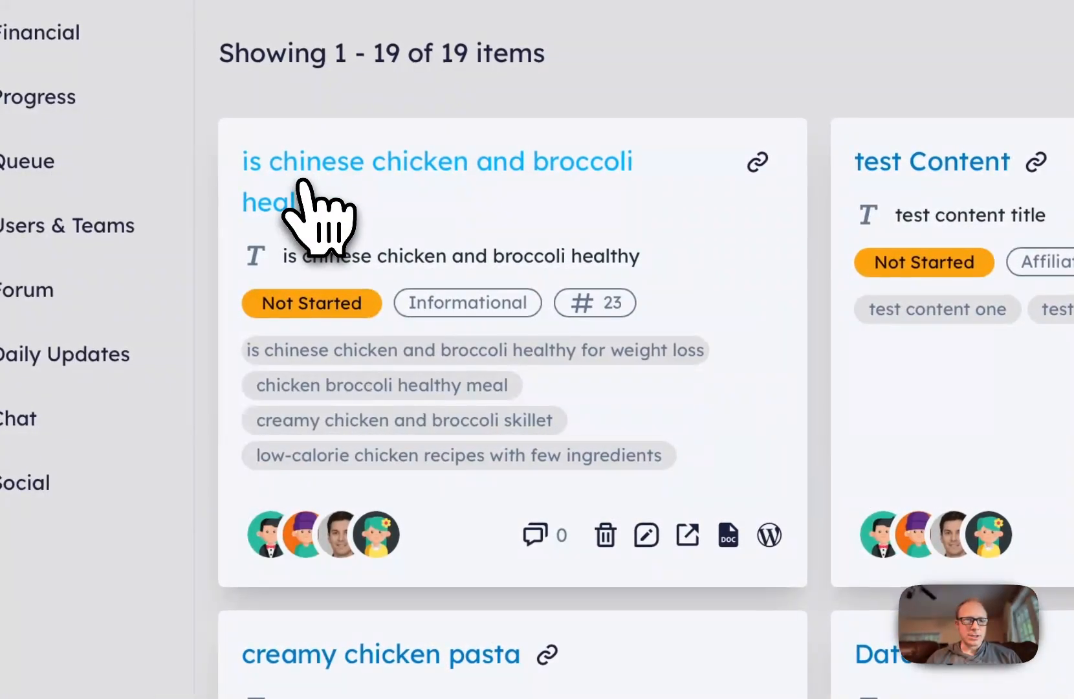
left_click(302, 187)
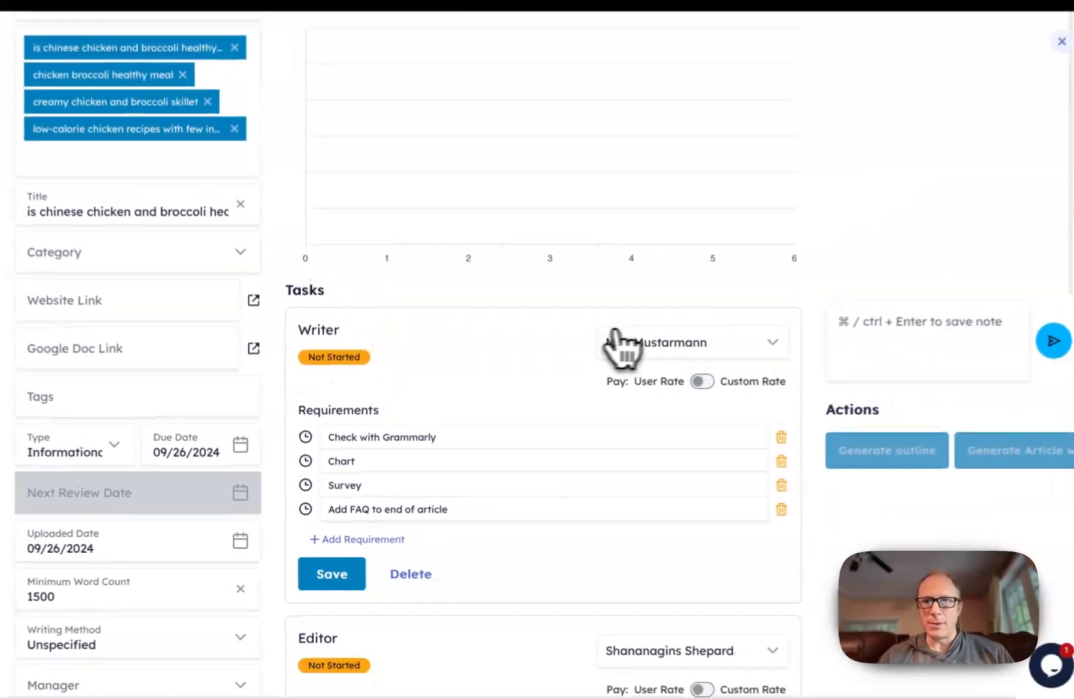
scroll(615, 333, "down", 2)
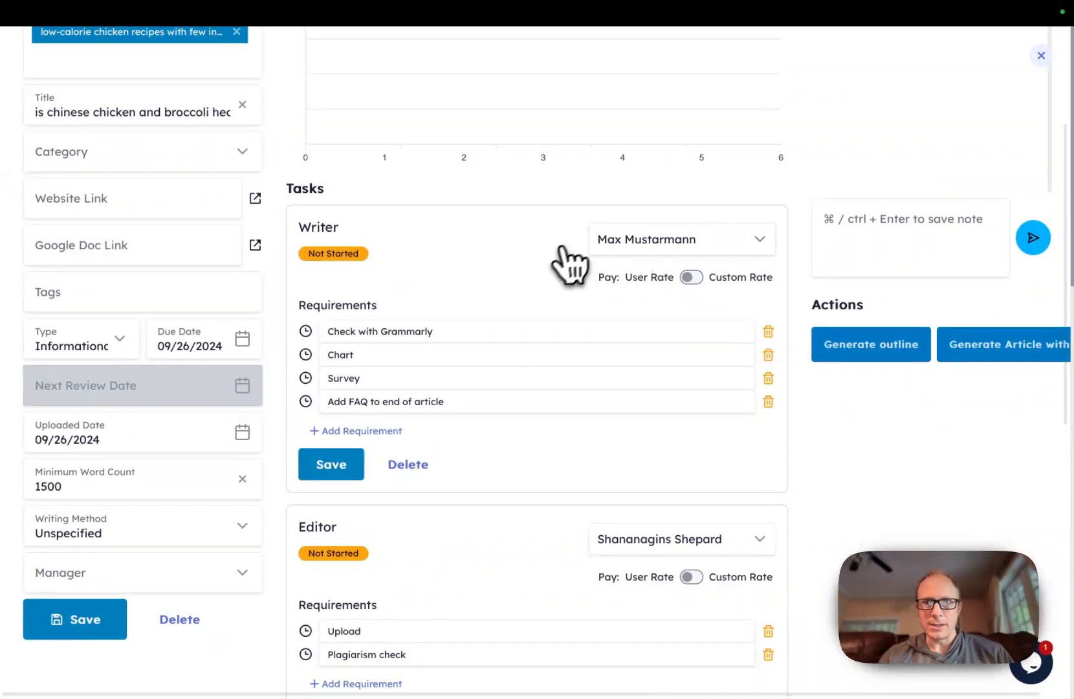
scroll(570, 265, "down", 3)
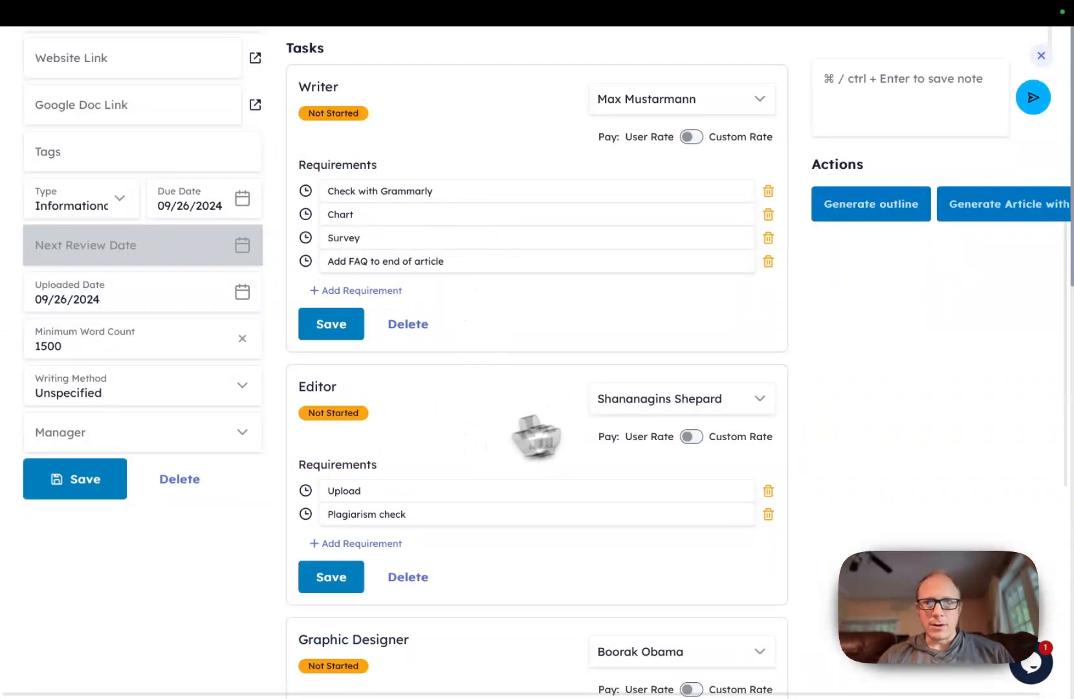
scroll(575, 431, "down", 6)
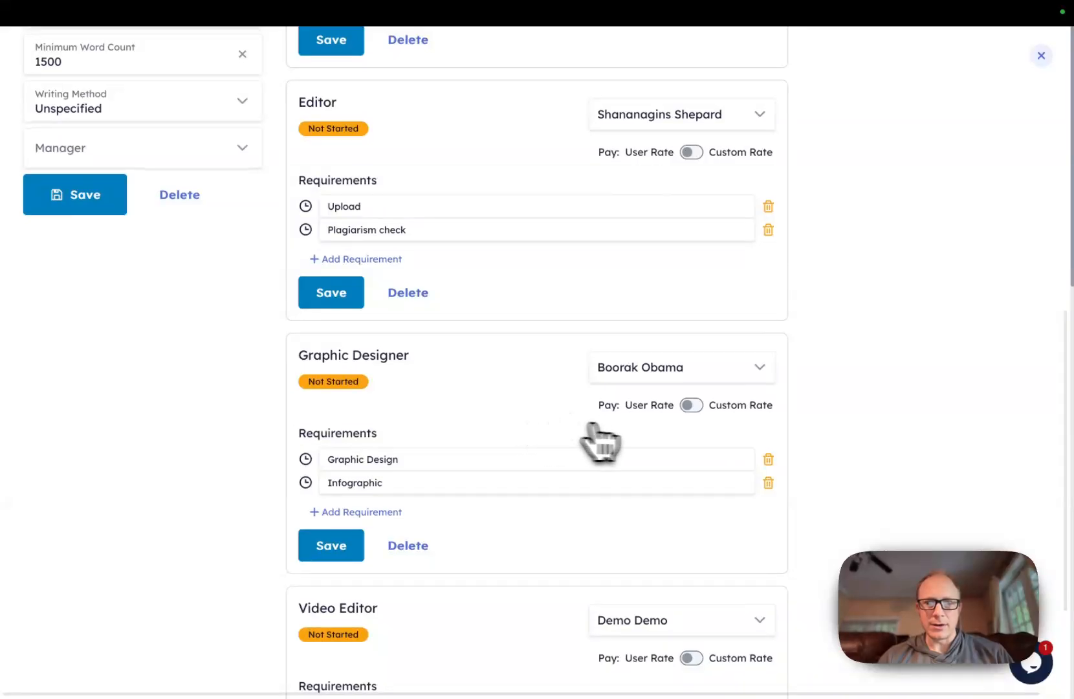
scroll(614, 445, "down", 3)
scroll(695, 511, "up", 15)
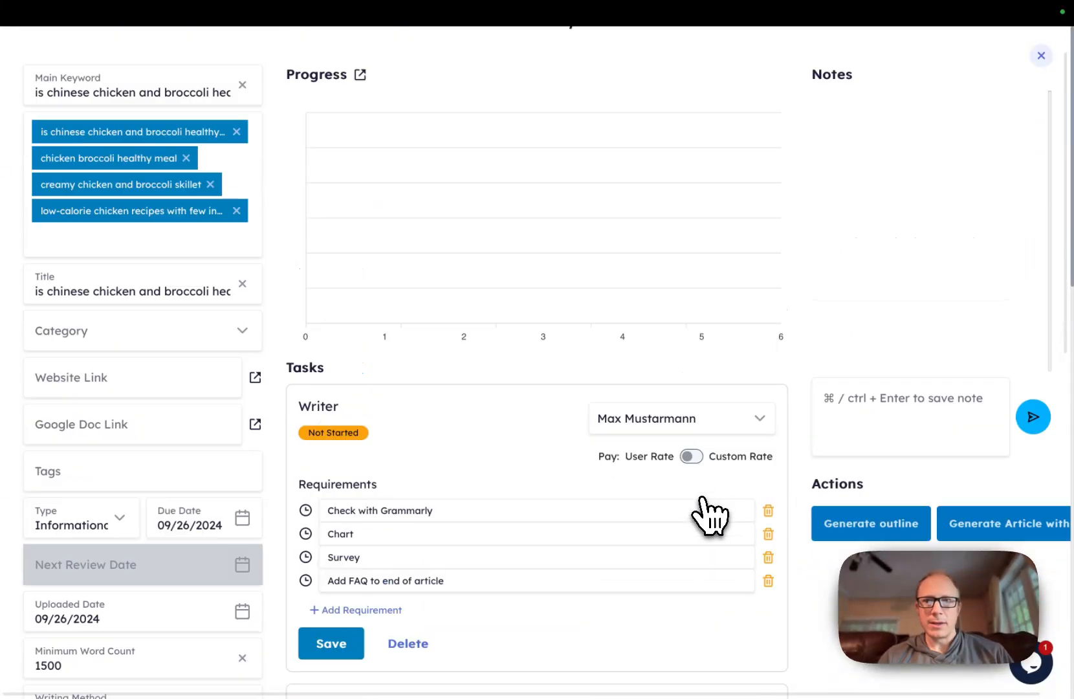
scroll(810, 467, "down", 6)
scroll(702, 618, "down", 10)
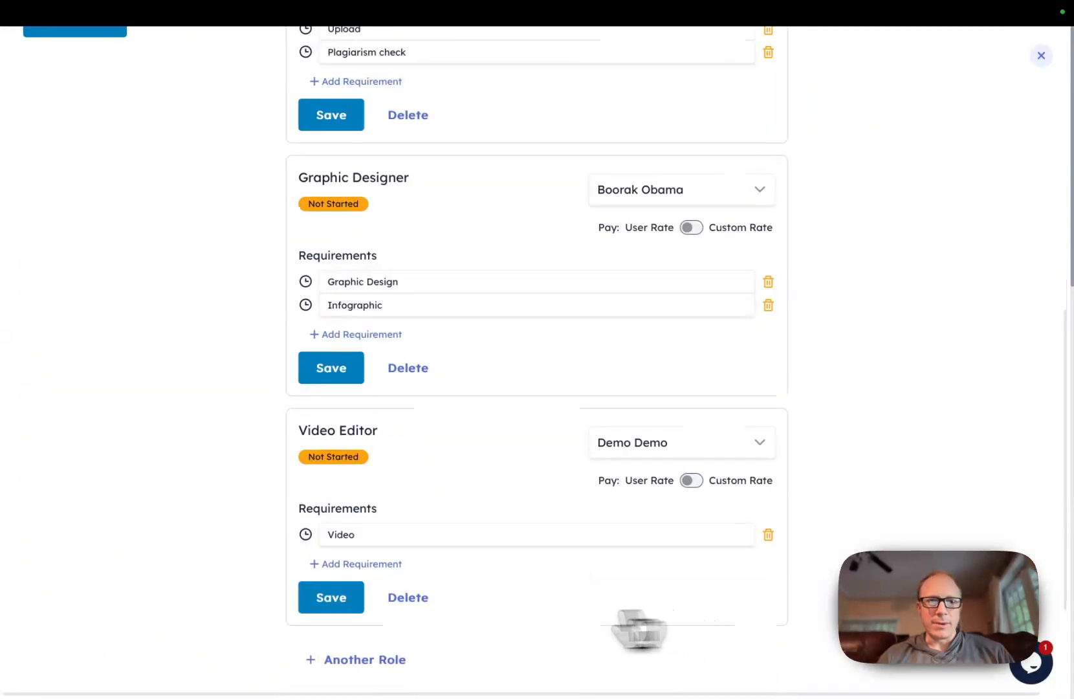
Step: Start generating the article with AI for the "is chinese chicken and broccoli healthy" item
scroll(583, 500, "up", 15)
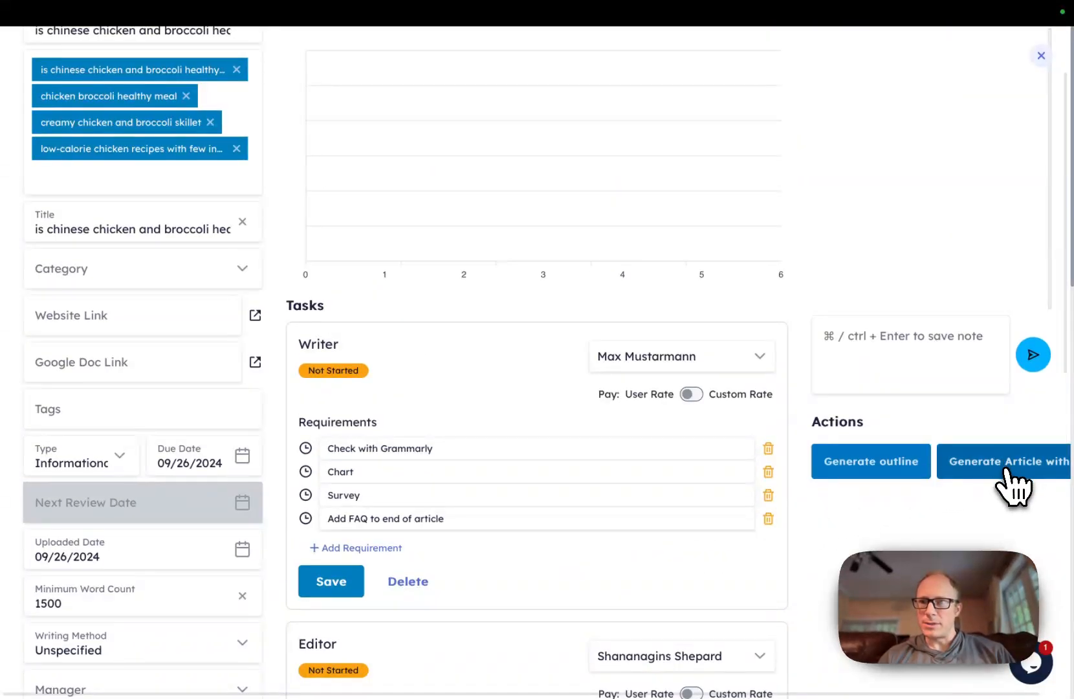
scroll(1014, 486, "right", 1)
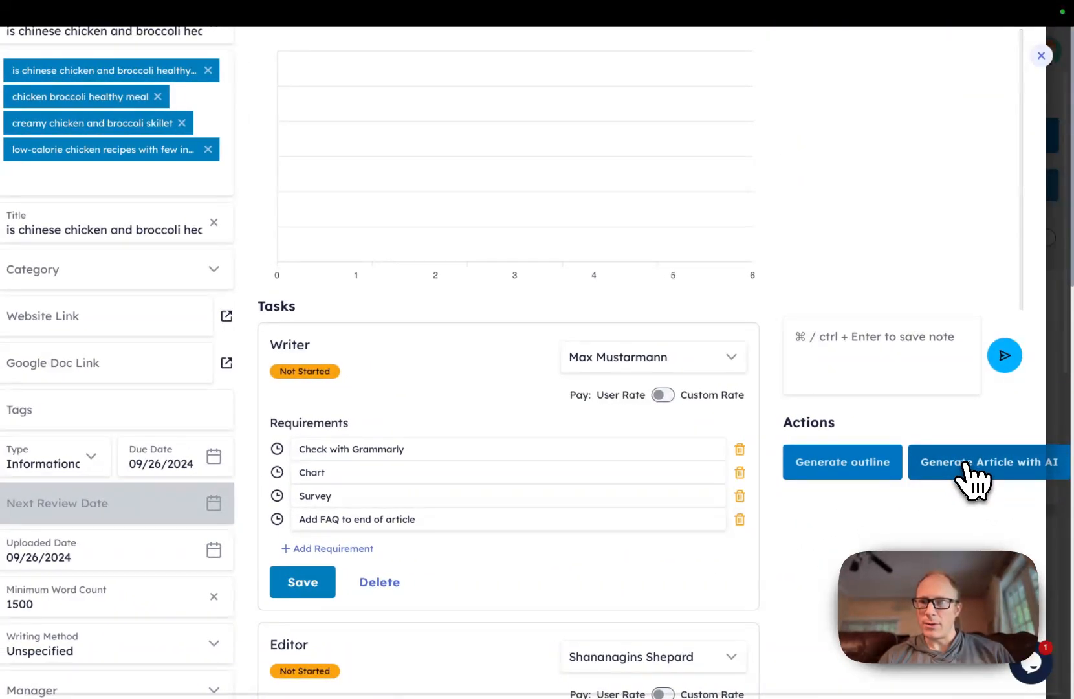
left_click(965, 463)
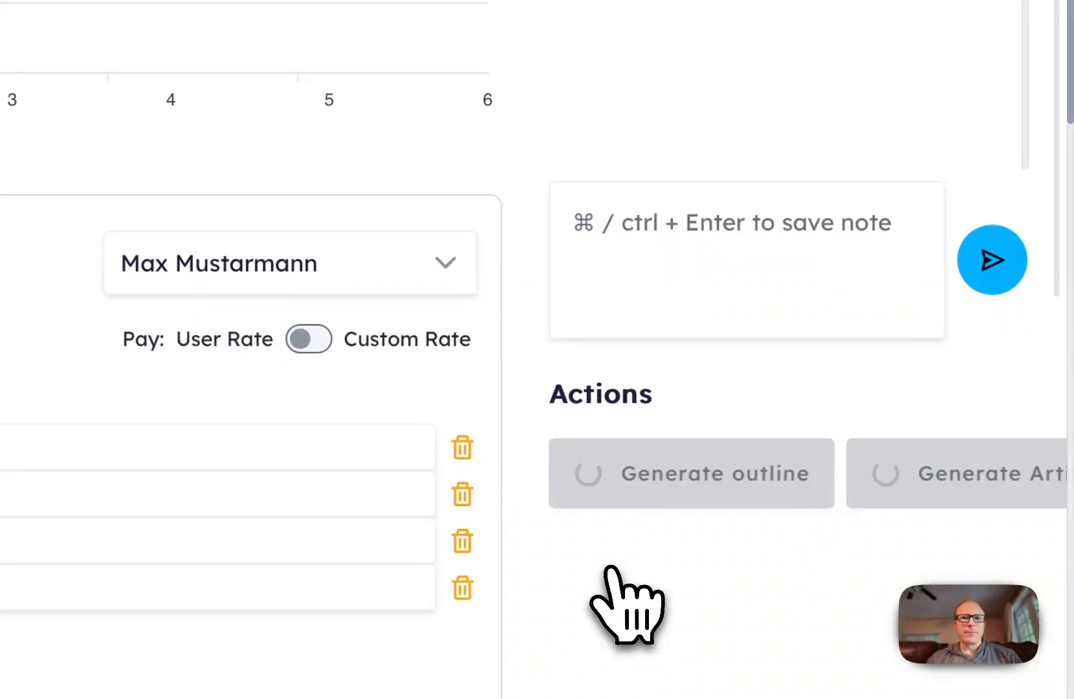
Step: Close the article item, open the progress overview for My Content Website, and reset the zoom of the Monica timeline chart
left_click(1007, 105)
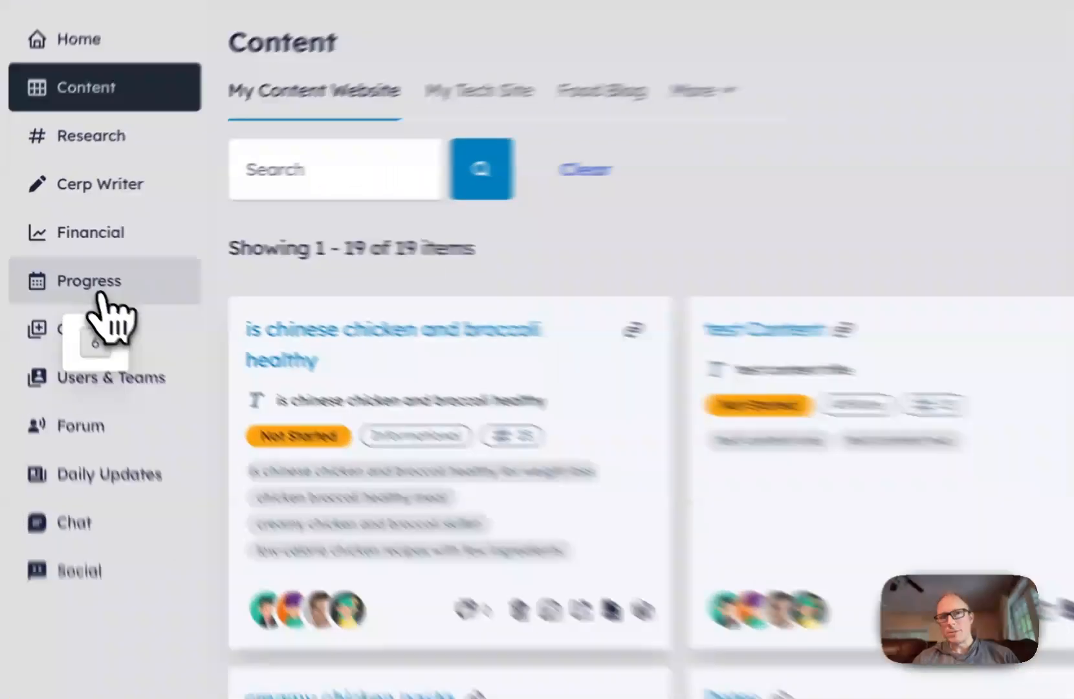
left_click(68, 266)
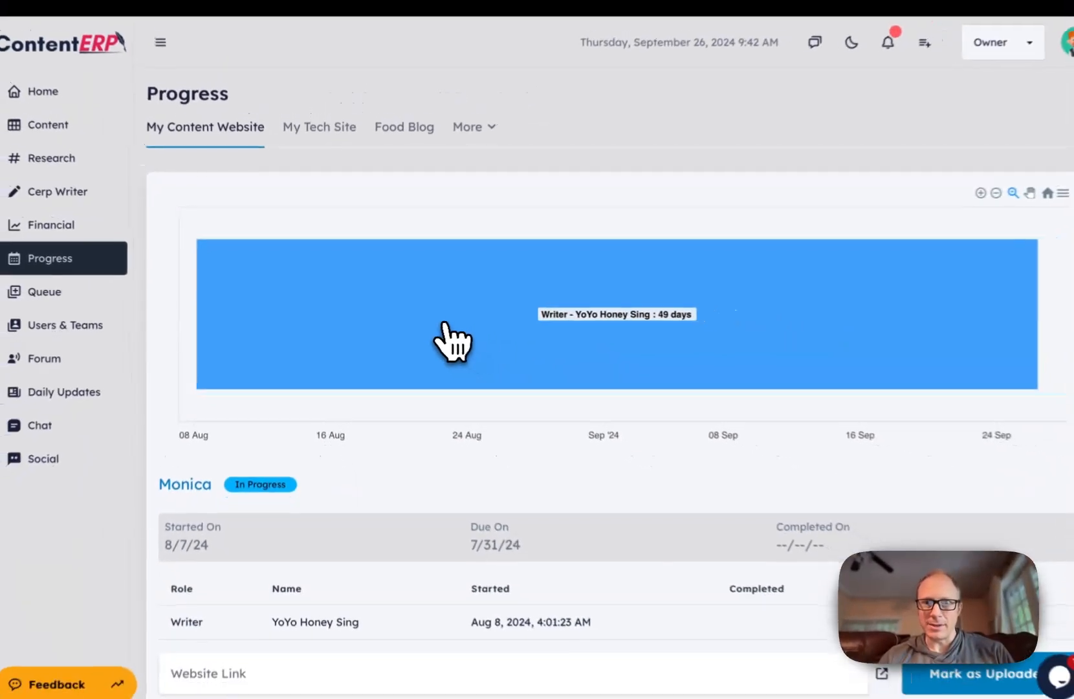
scroll(446, 336, "down", 5)
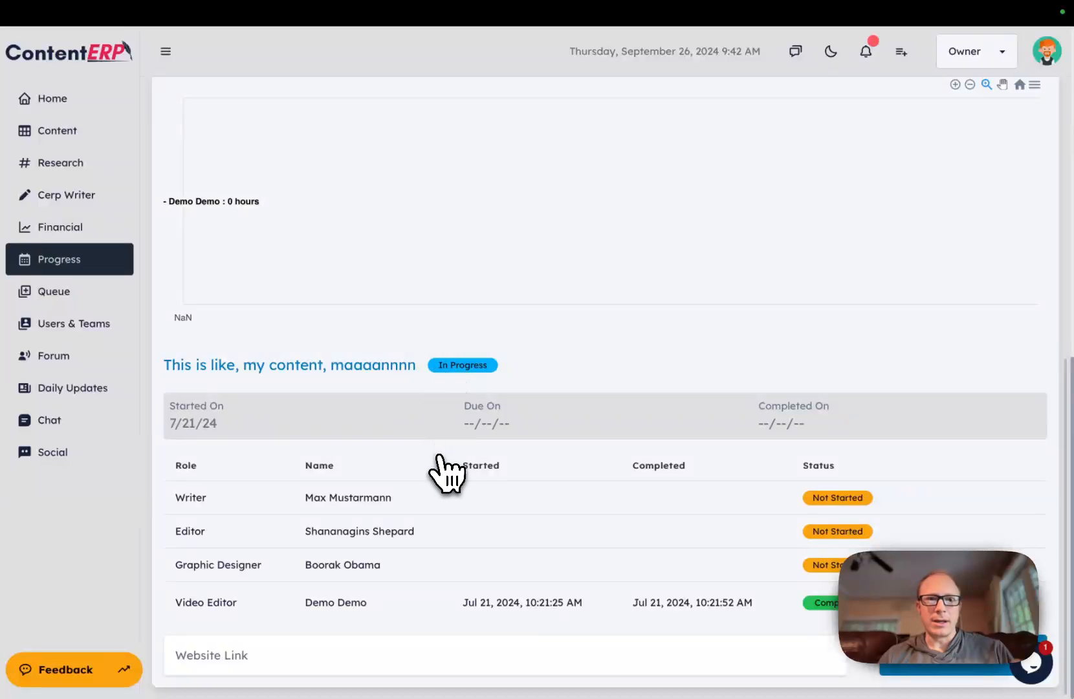
scroll(446, 472, "up", 15)
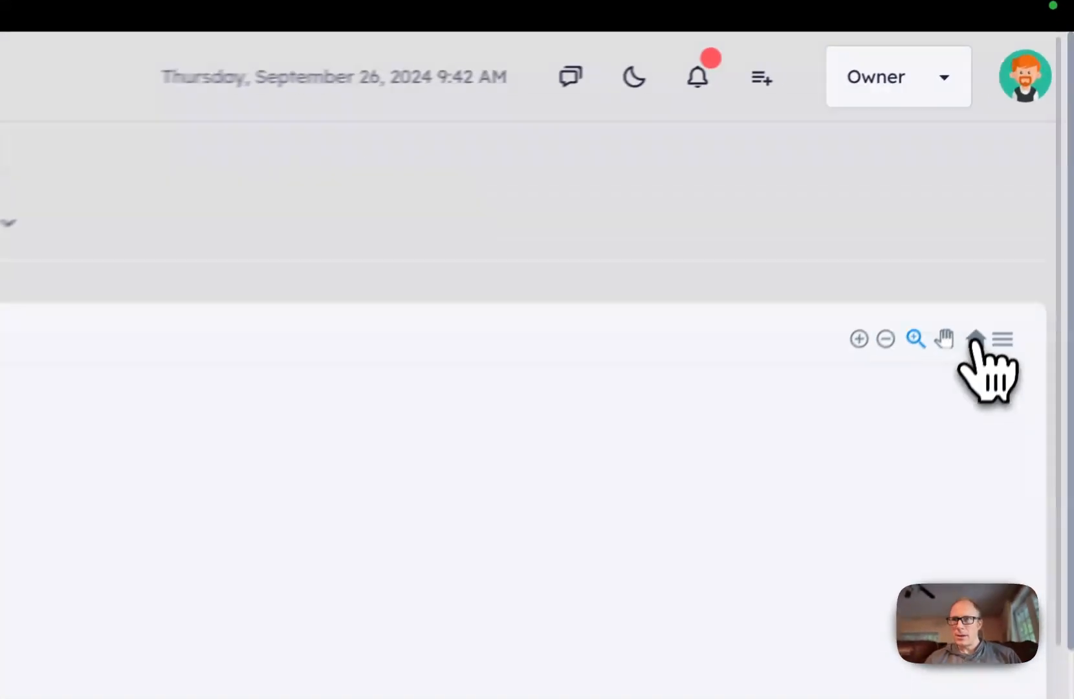
left_click(1020, 196)
mouse_move(587, 338)
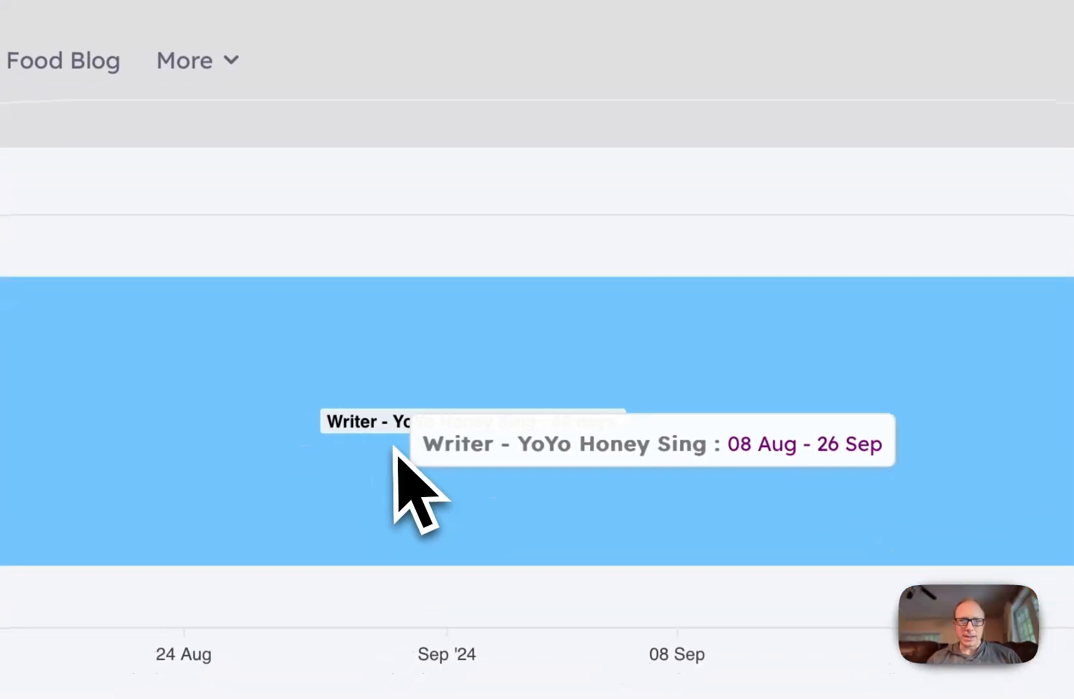
Step: Reset the zoom of the timeline chart for "This is like, my content, maaaannnn"
scroll(393, 447, "down", 10)
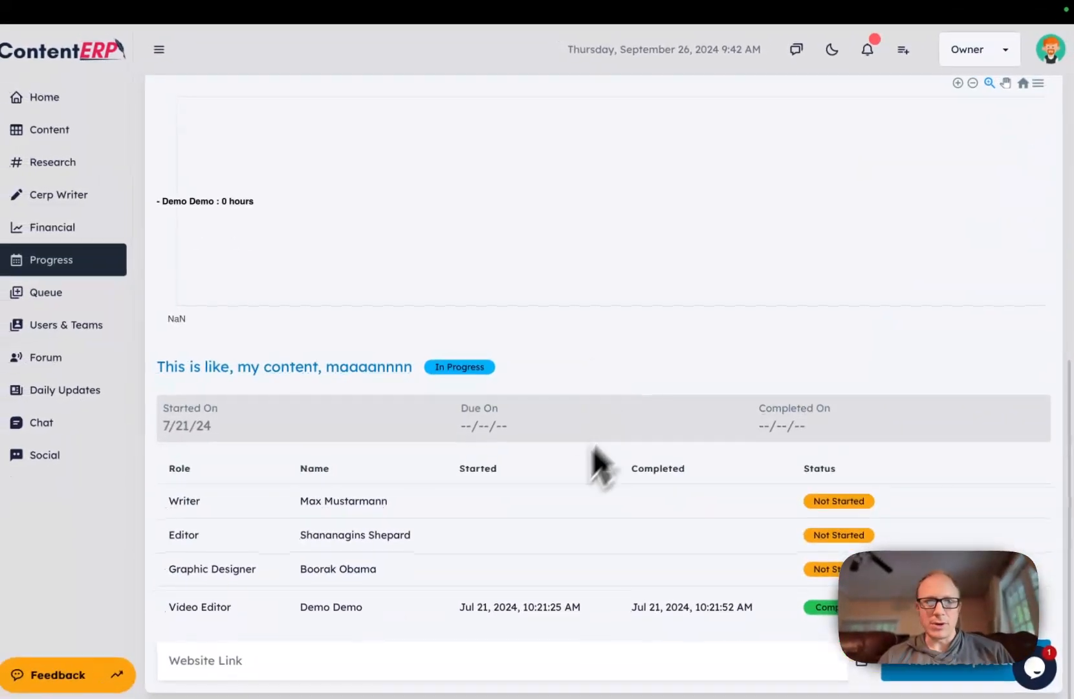
scroll(612, 507, "up", 3)
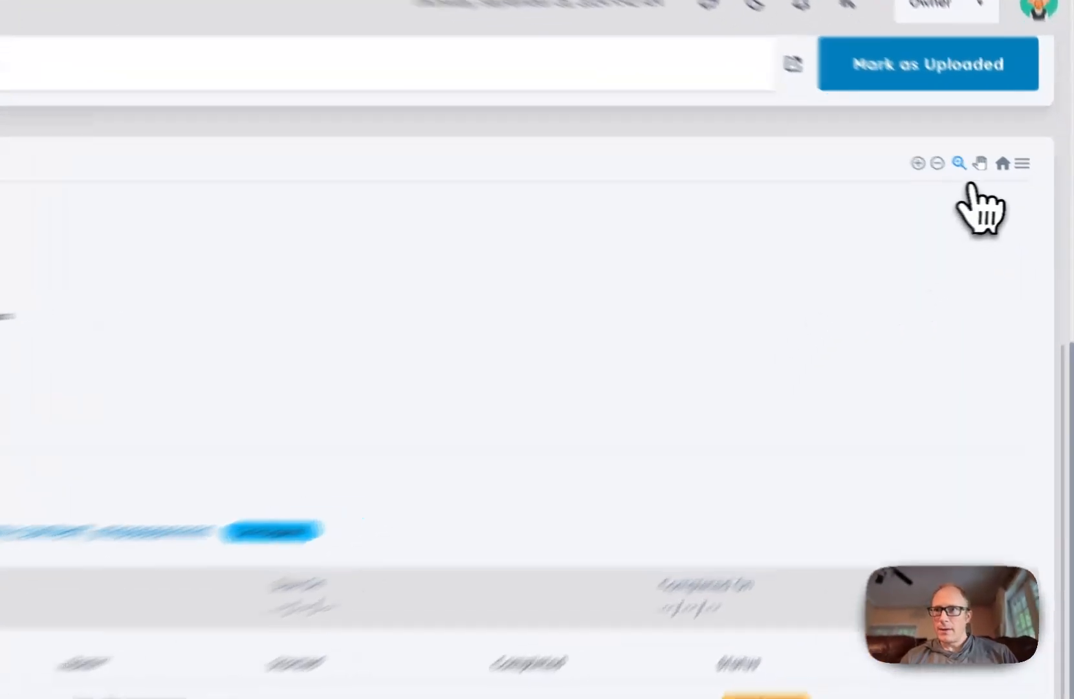
left_click(1002, 163)
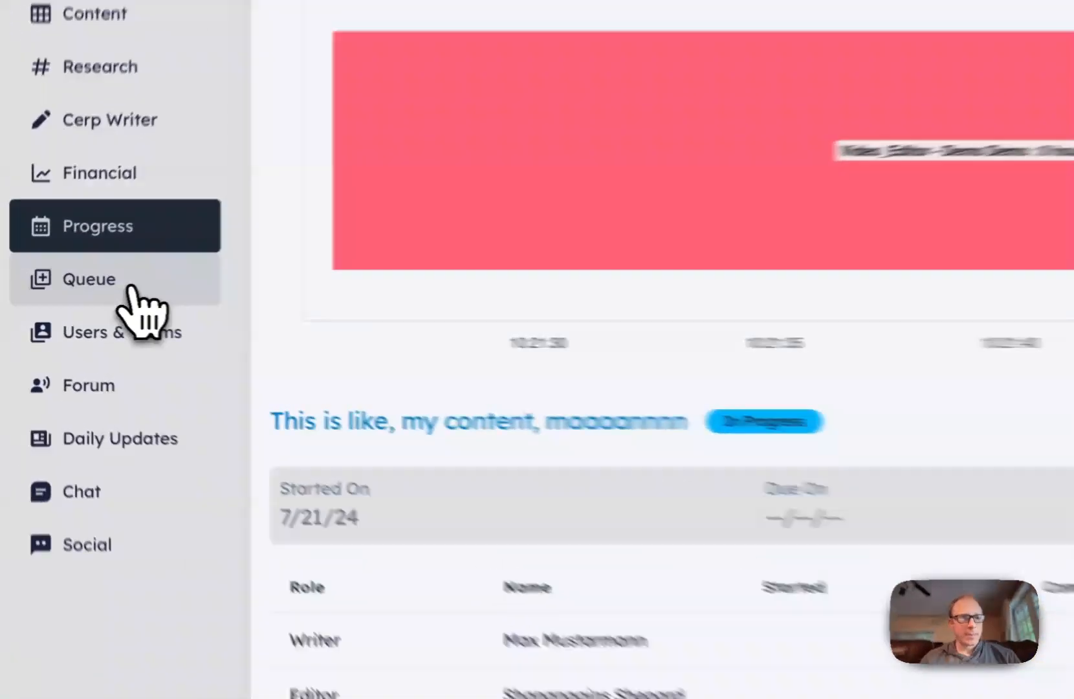
Step: Open queue management and review the writers' assigned articles, due dates and task checklists
left_click(50, 295)
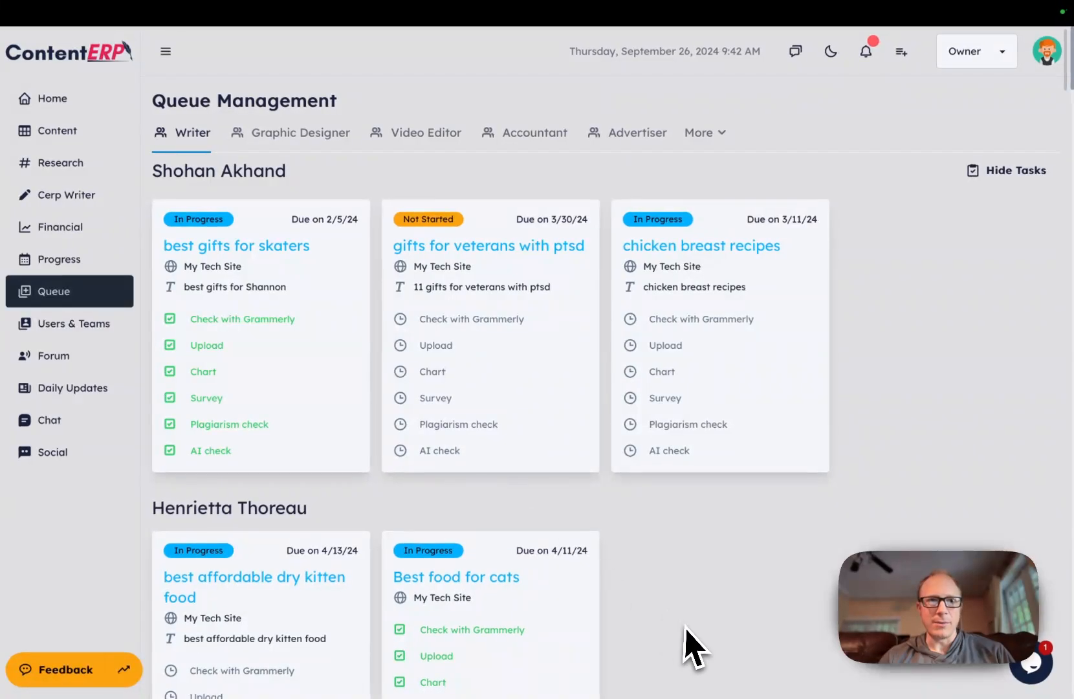
scroll(689, 595, "down", 3)
scroll(669, 479, "up", 3)
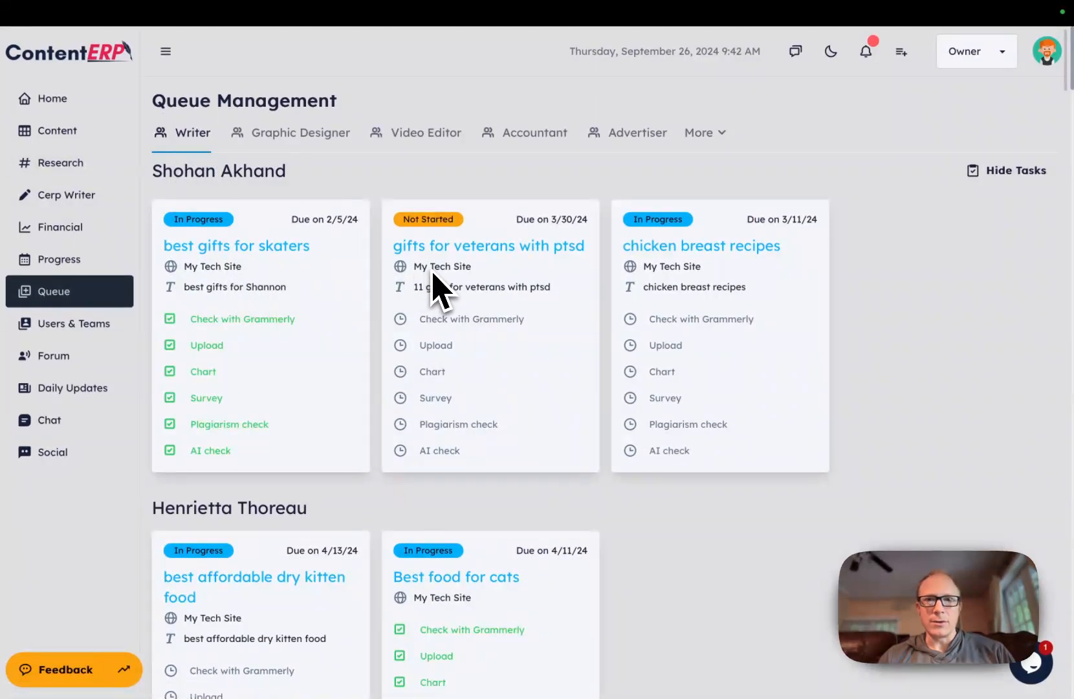
scroll(663, 332, "down", 2)
scroll(474, 460, "down", 2)
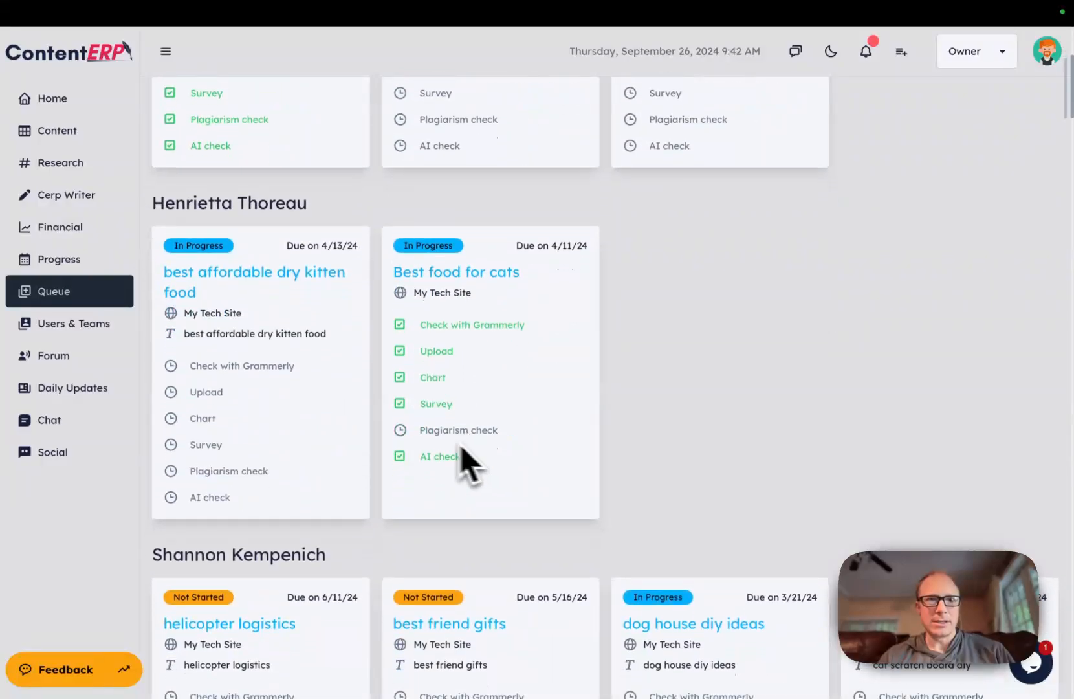
scroll(482, 375, "down", 5)
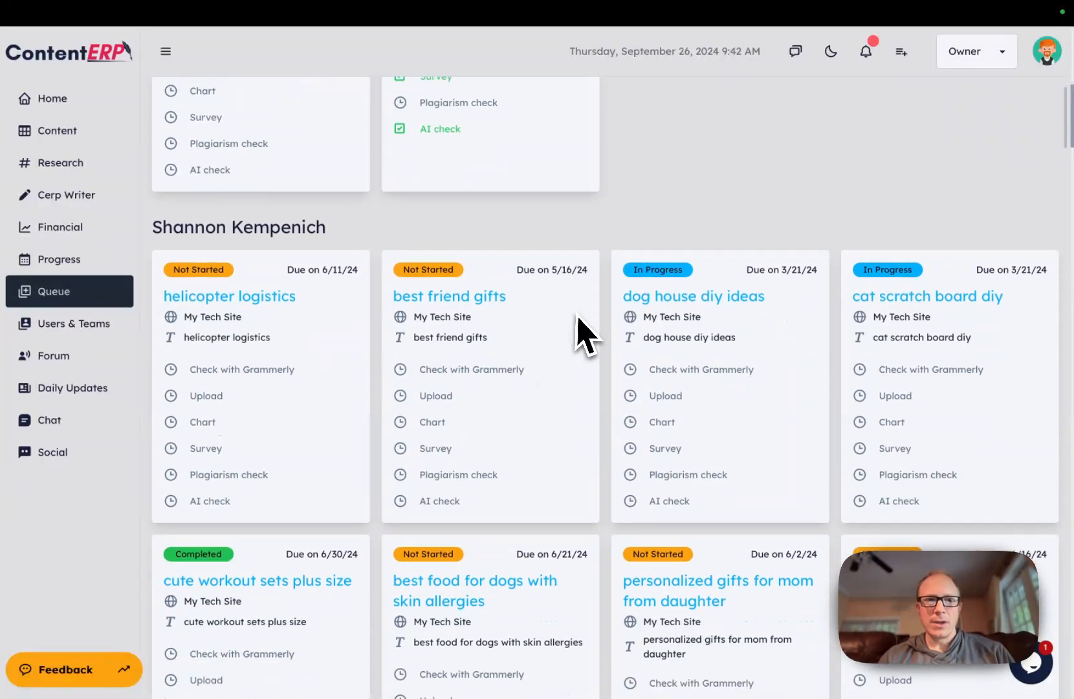
scroll(295, 414, "down", 1)
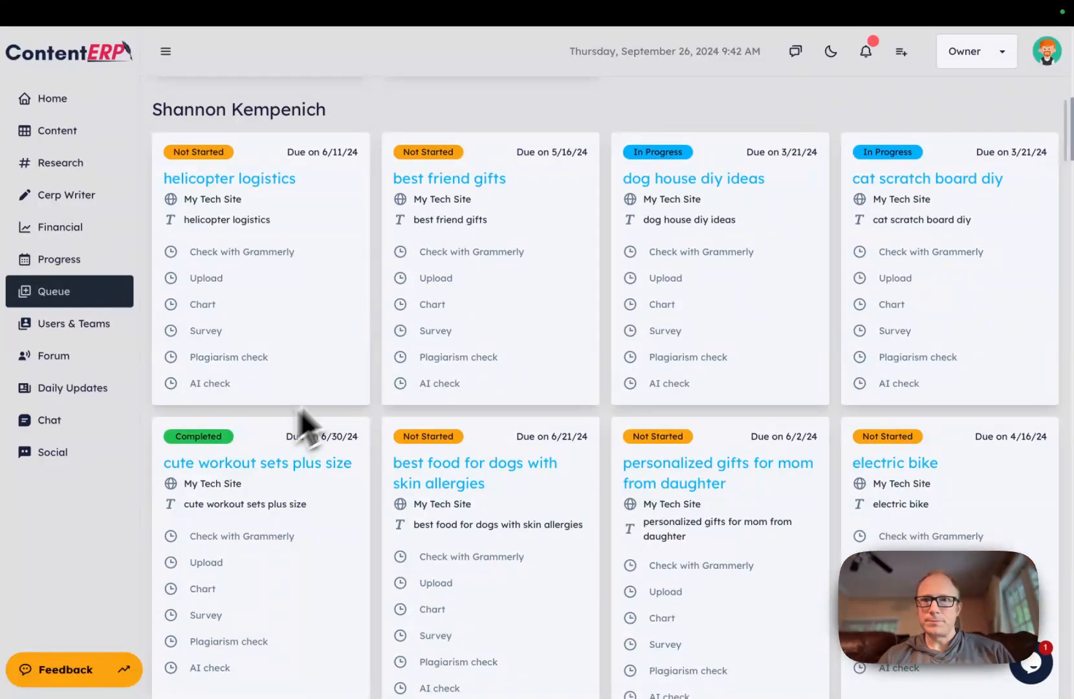
scroll(663, 375, "down", 9)
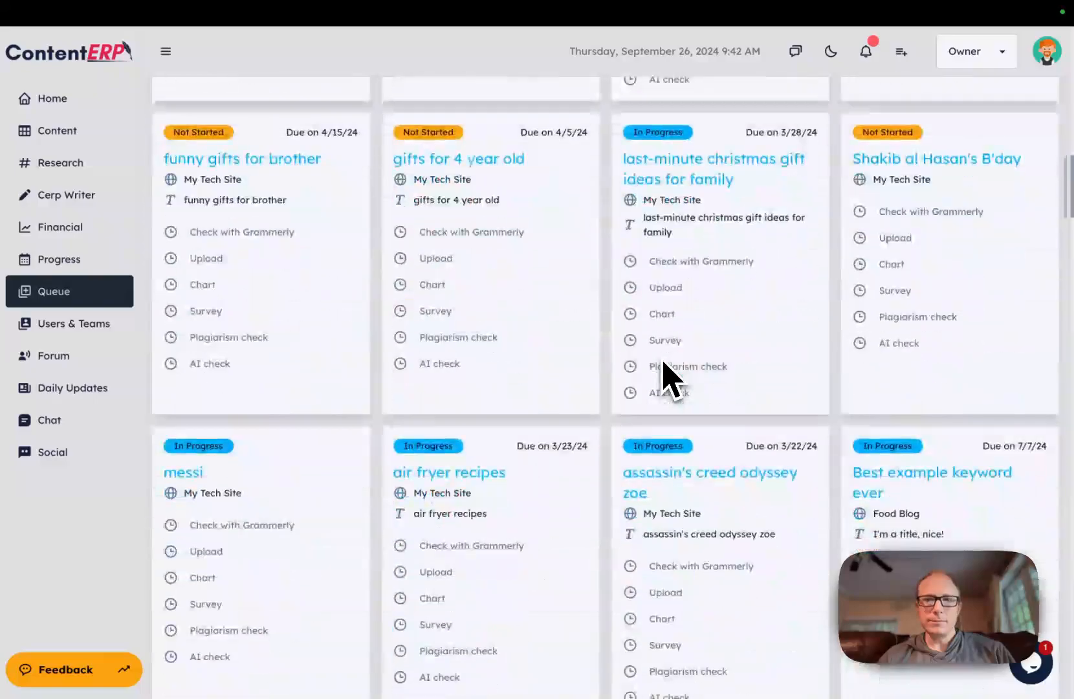
scroll(663, 375, "down", 3)
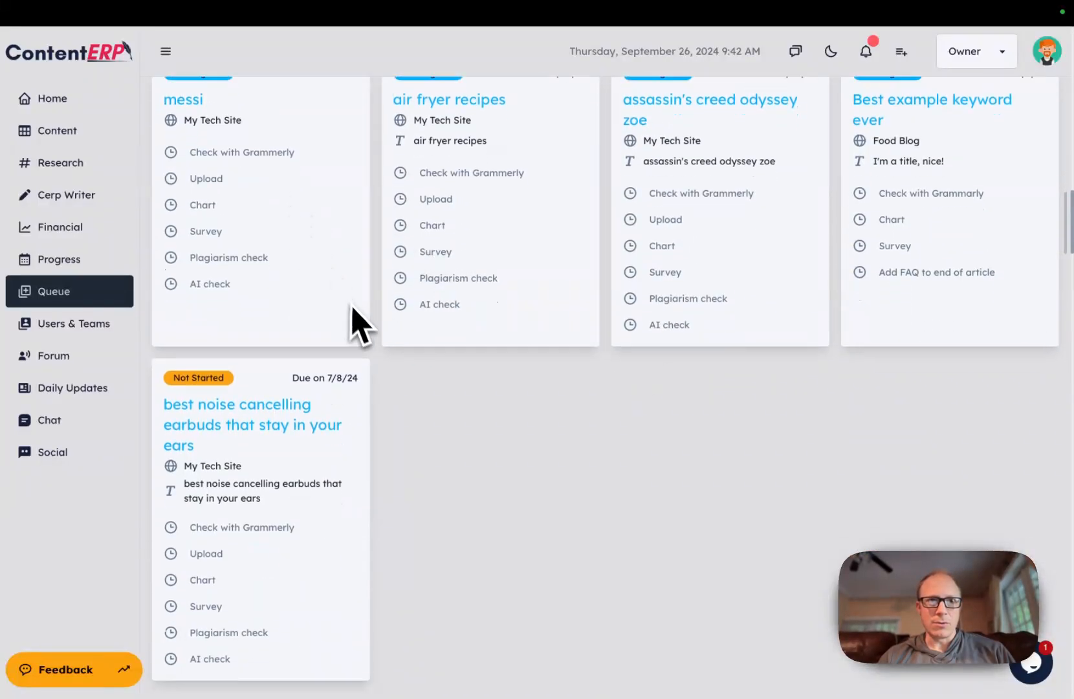
Step: Move the "dinner night outfits for guys summer" card to the front of its writer's queue
scroll(360, 324, "down", 4)
scroll(528, 333, "down", 4)
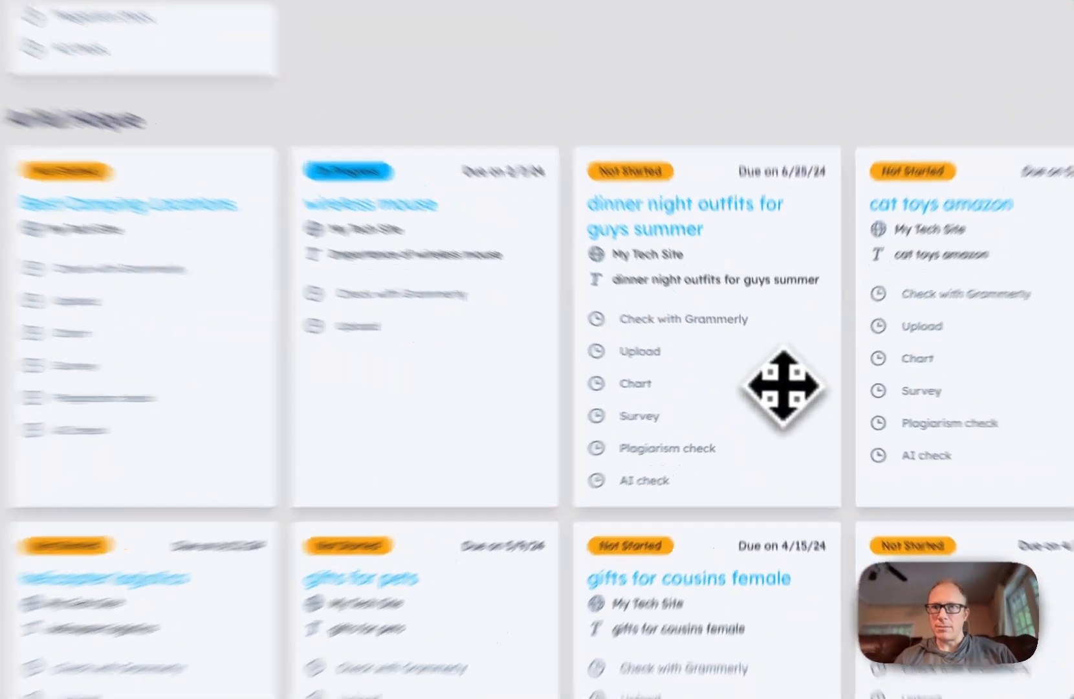
left_click_drag(774, 384, 309, 371)
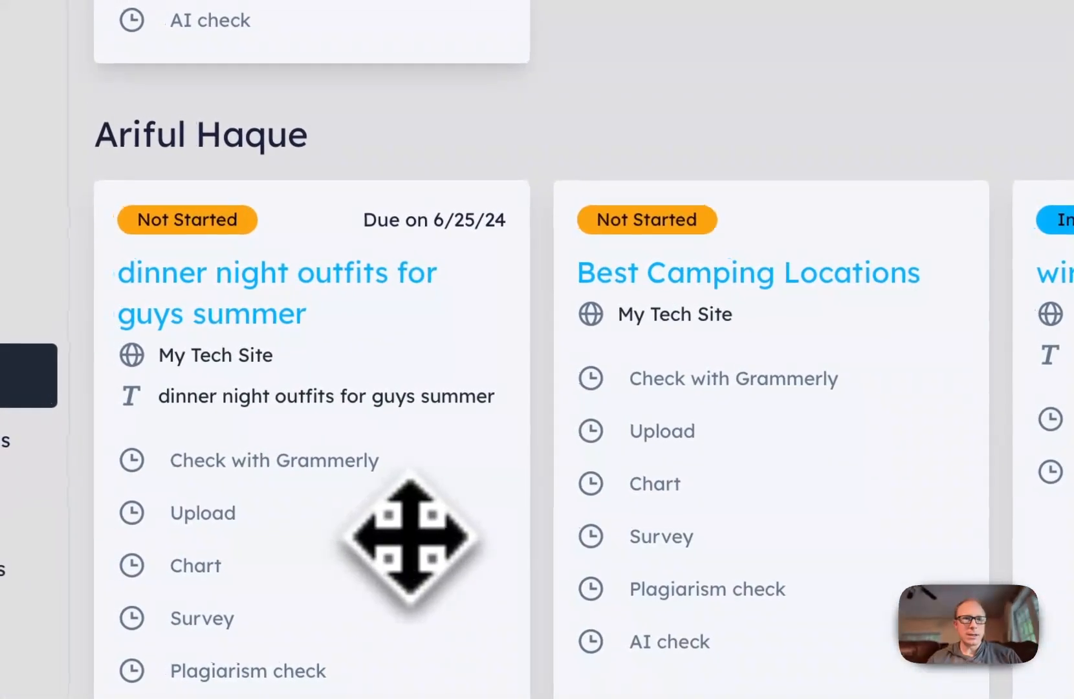
Step: Move the "top 10 fintech companies in africa" card to the front of its writer's queue
scroll(317, 310, "down", 2)
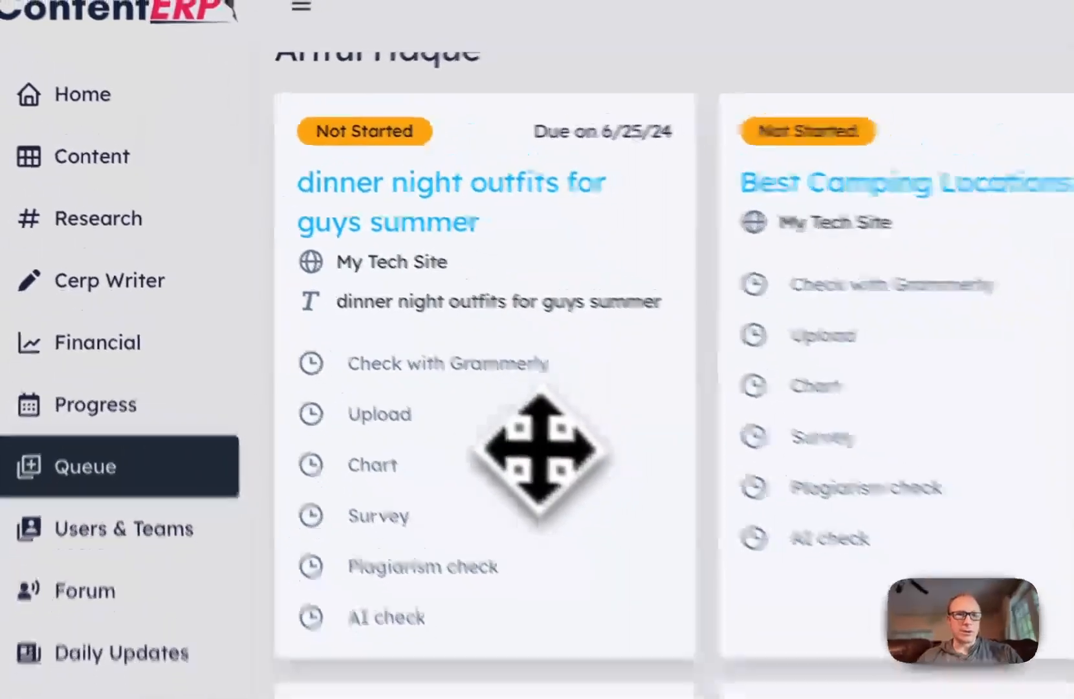
scroll(370, 360, "up", 1)
scroll(343, 336, "down", 10)
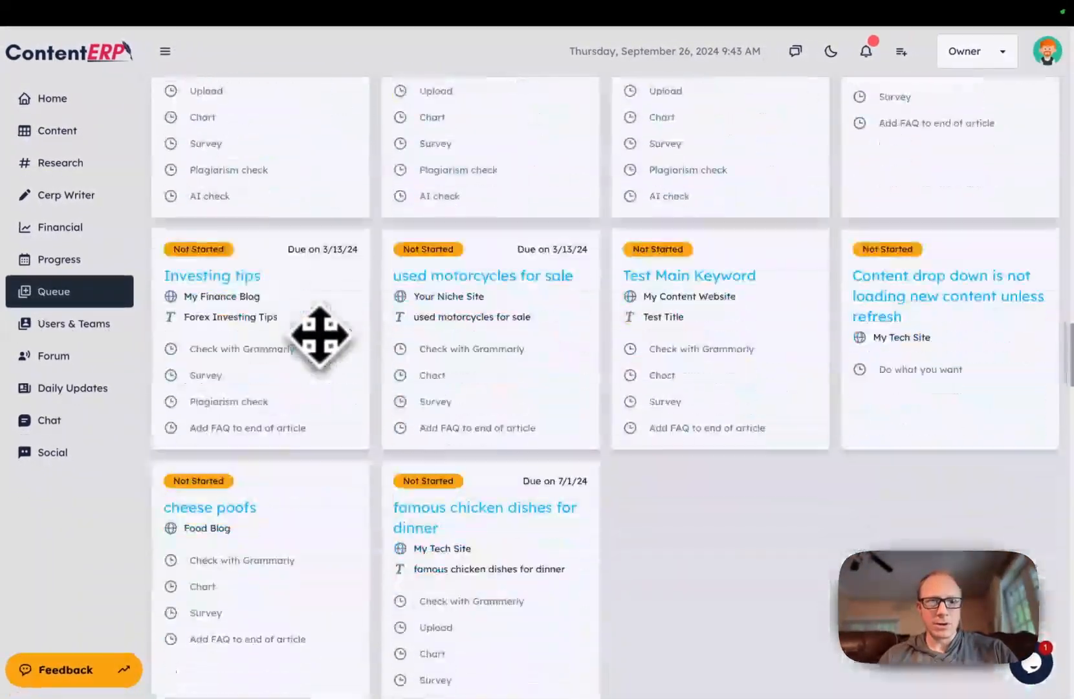
scroll(491, 444, "down", 6)
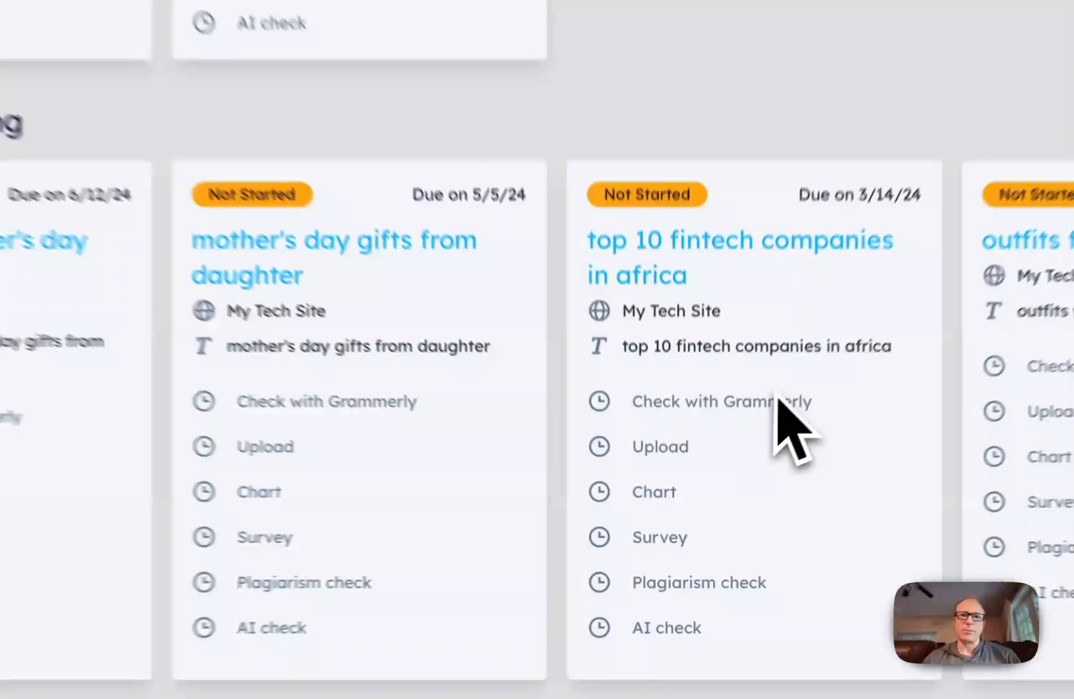
left_click_drag(734, 469, 270, 460)
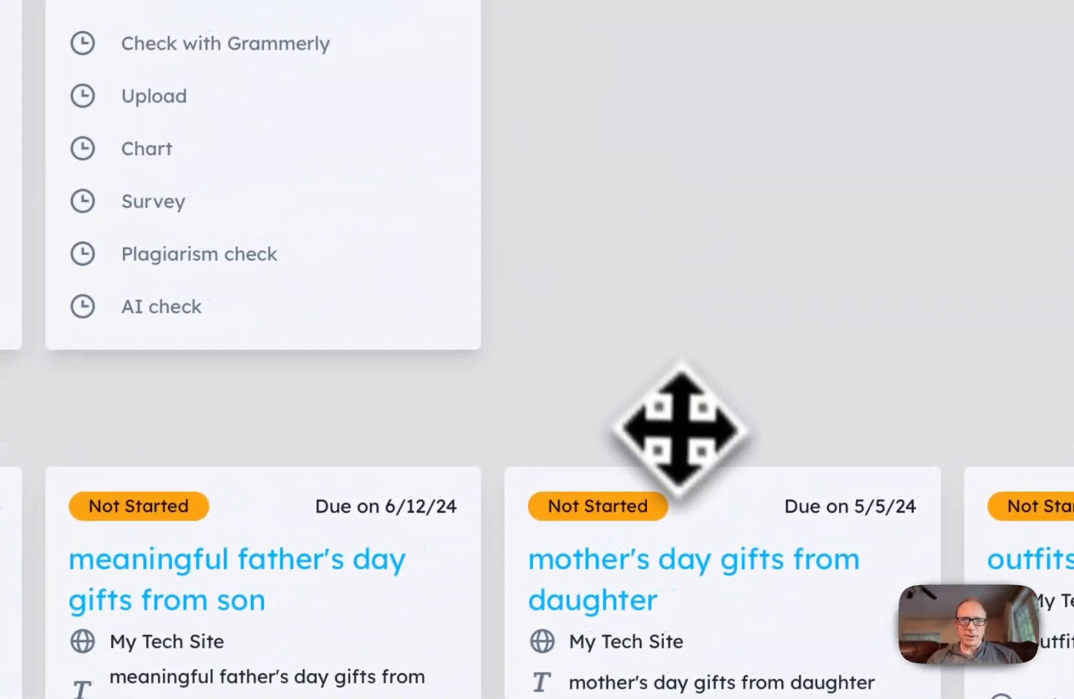
Step: Look through the remaining writers' queues and check the task checklist of the "Best food for cats" article
scroll(679, 426, "down", 8)
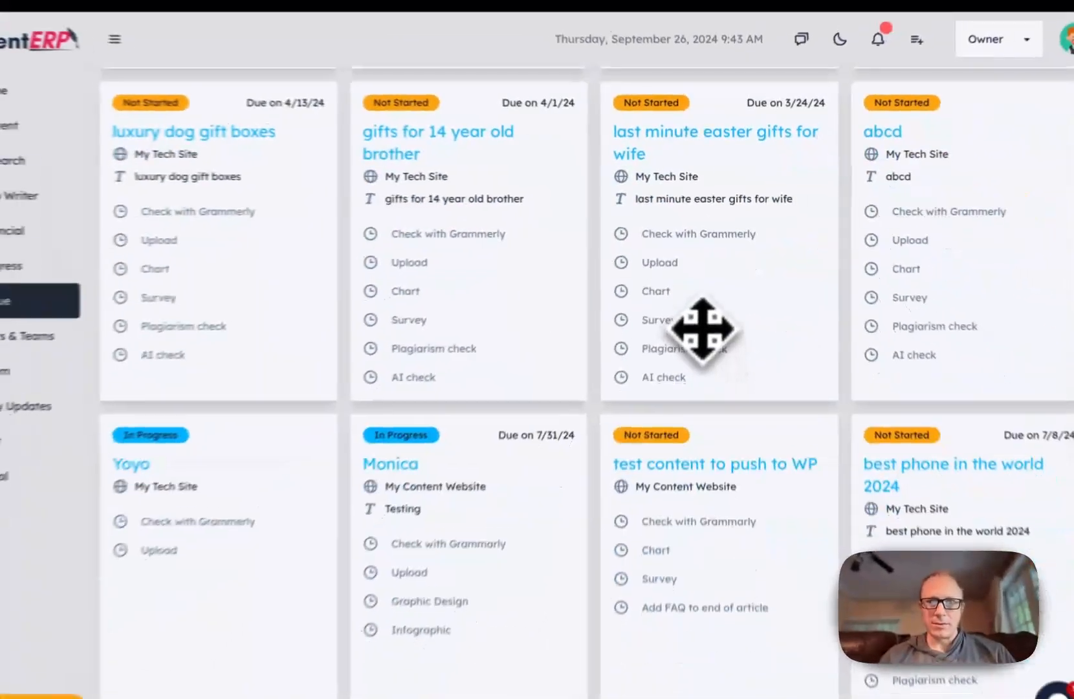
scroll(764, 483, "down", 8)
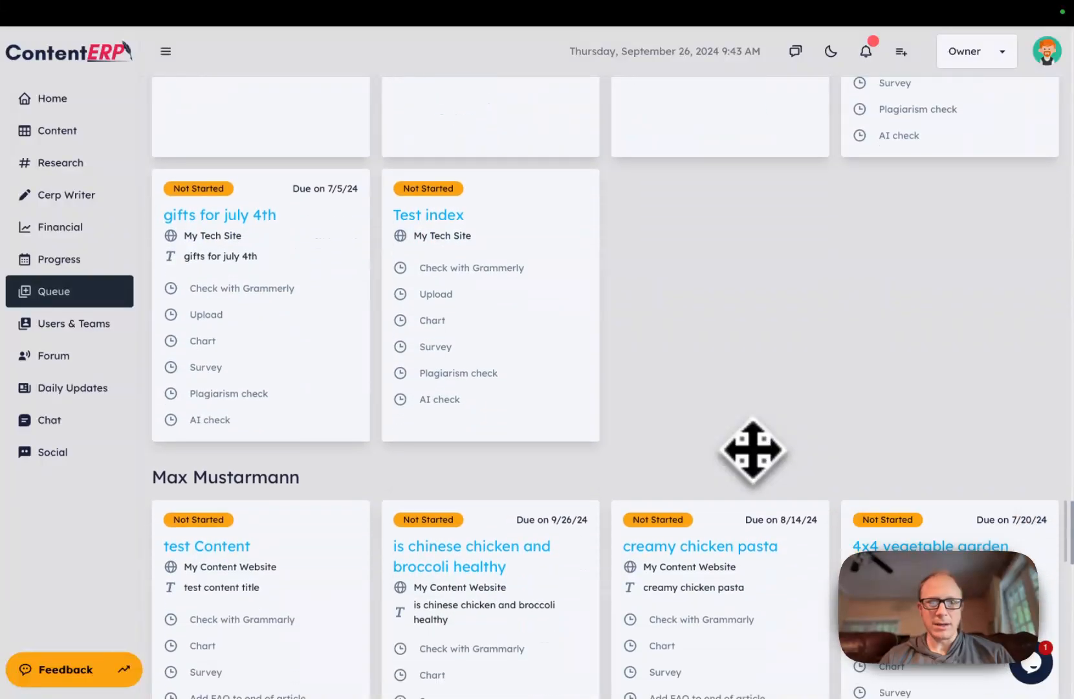
scroll(752, 451, "down", 4)
scroll(371, 388, "up", 15)
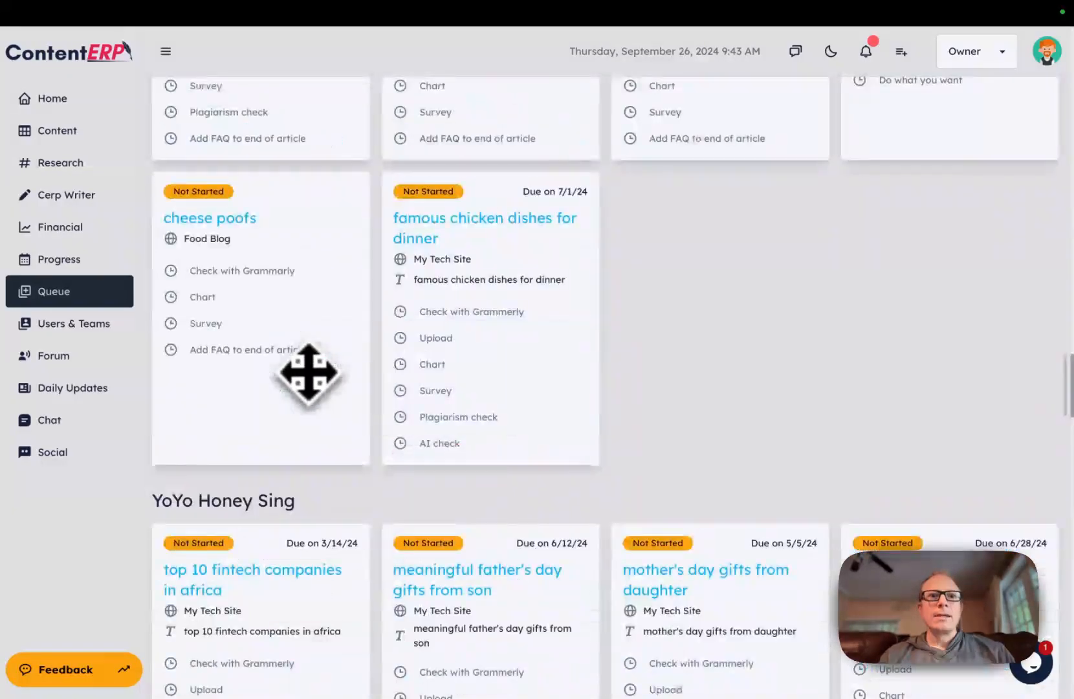
scroll(309, 374, "up", 20)
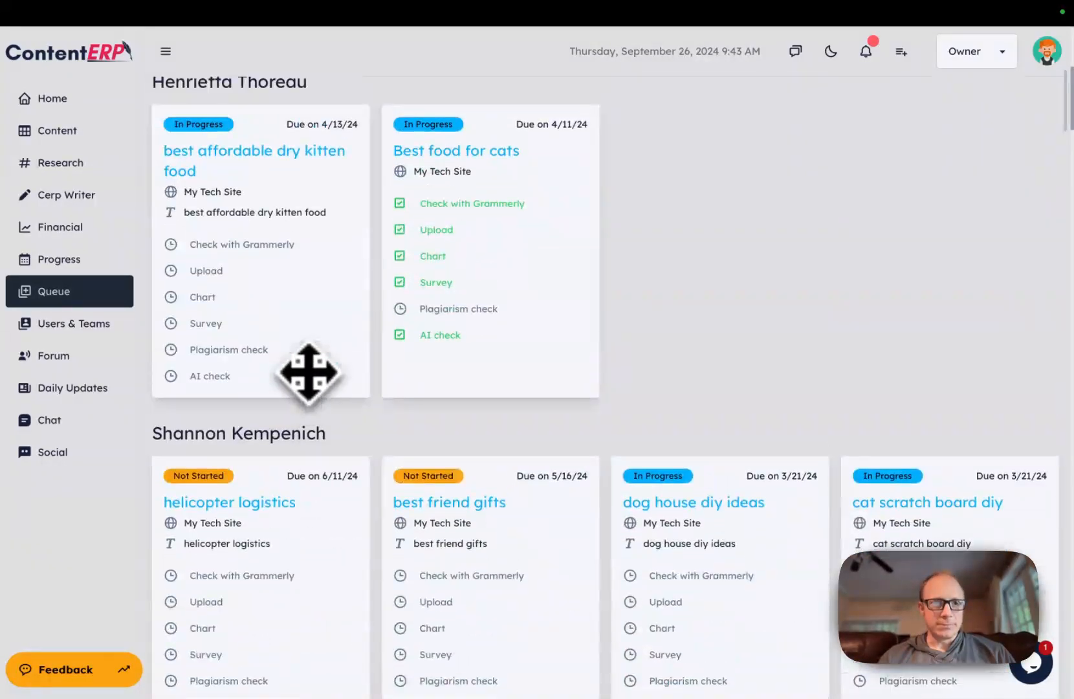
scroll(308, 373, "up", 1)
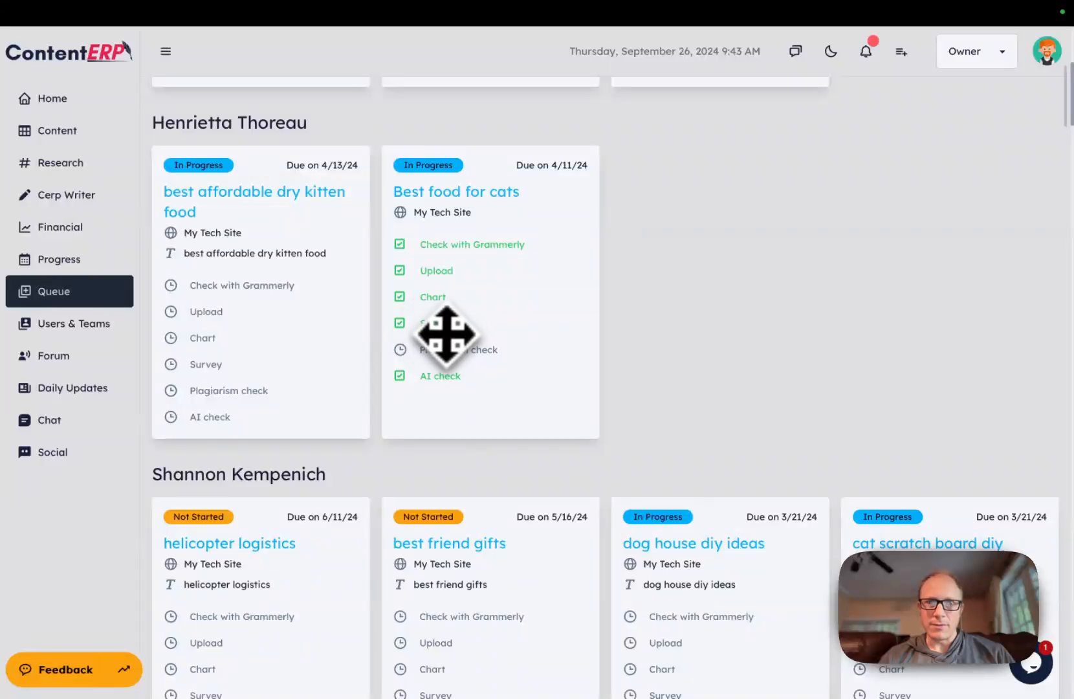
scroll(444, 326, "up", 1)
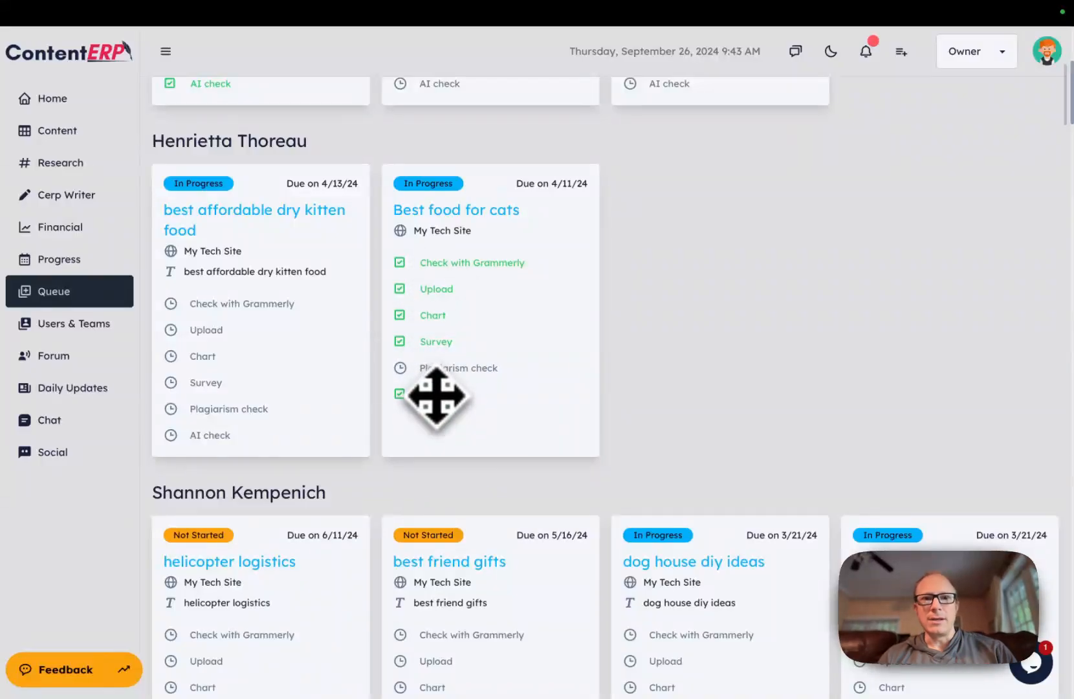
scroll(437, 396, "up", 5)
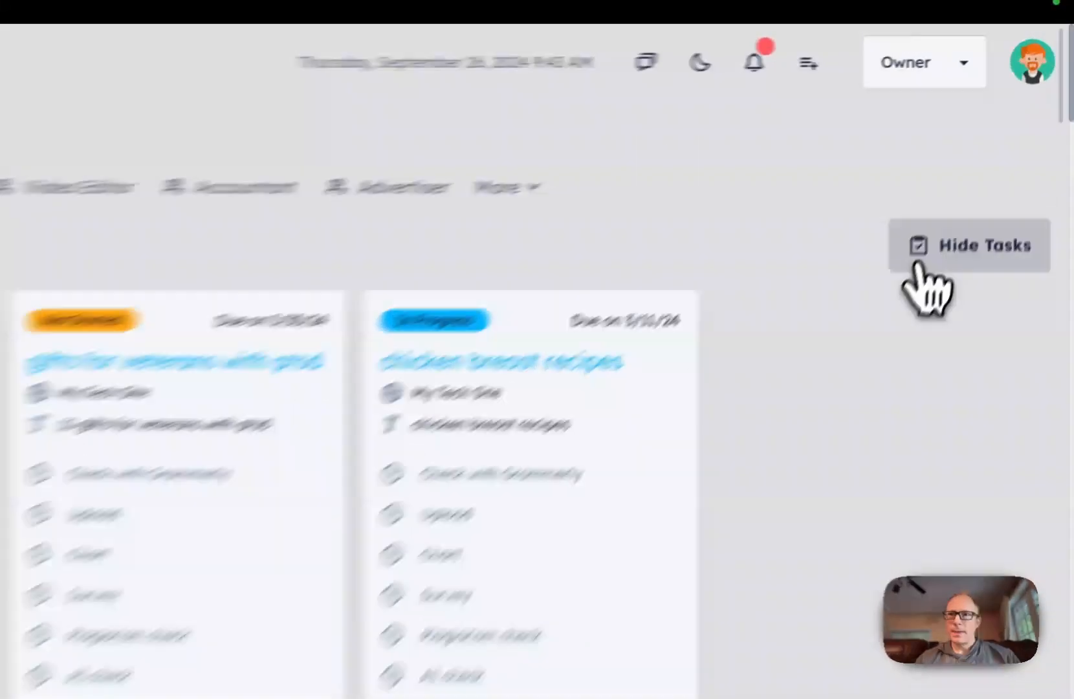
Step: Hide the tasks on the queue cards and show them again, and view the list of further roles
left_click(1004, 173)
left_click(1004, 174)
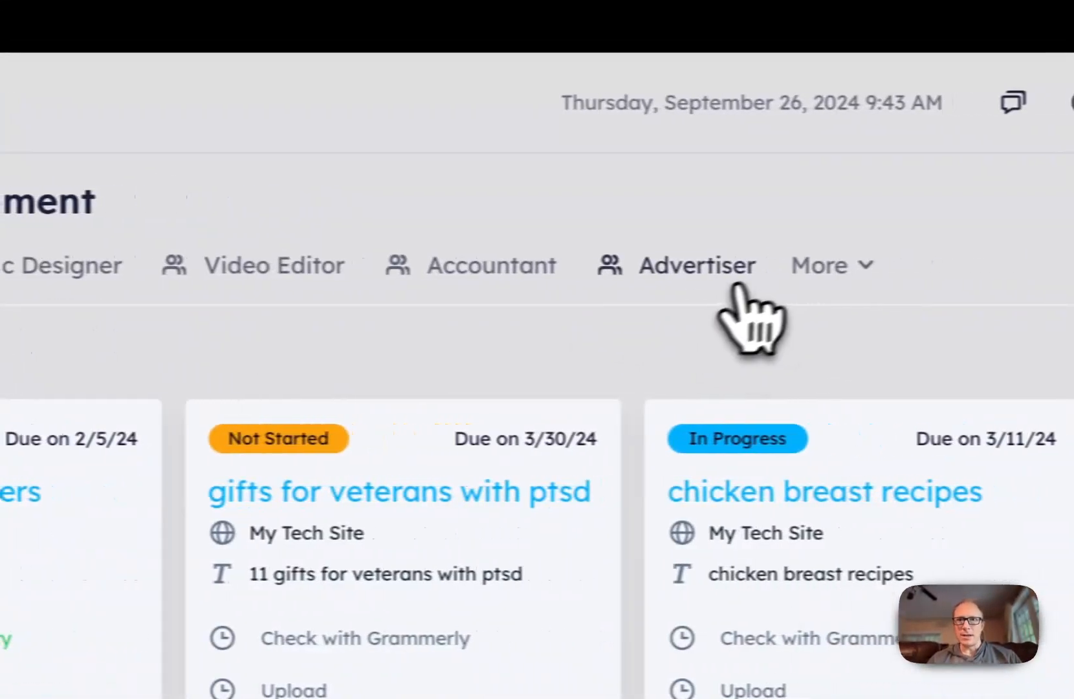
left_click(820, 265)
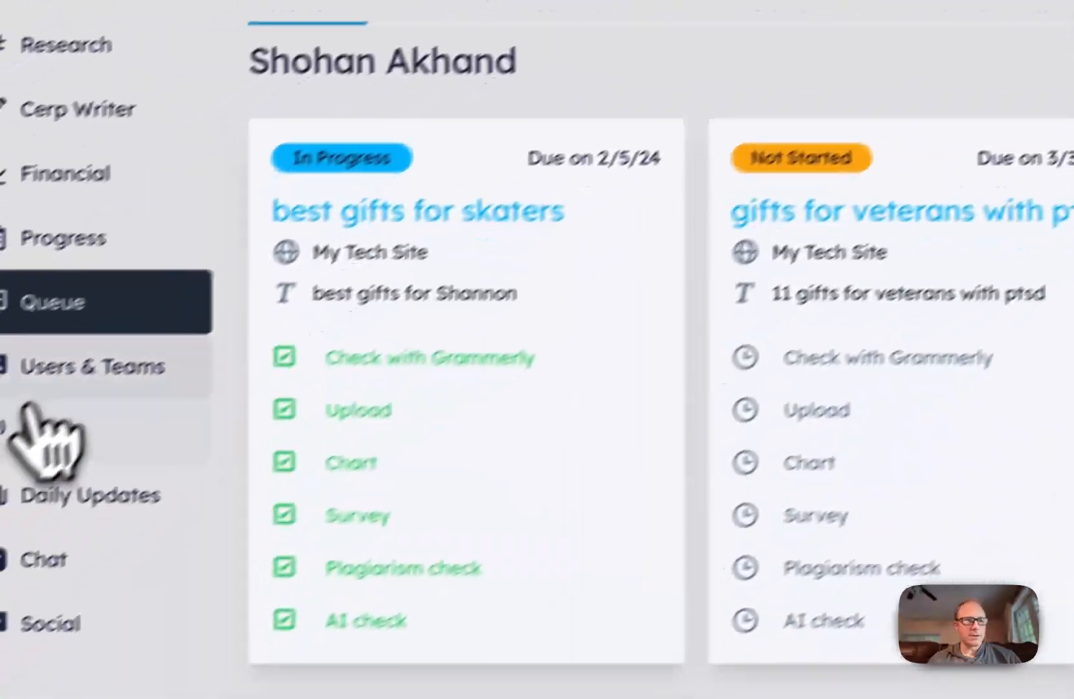
Step: Open the users and teams area, view the activity monitoring settings, and return to the user list
left_click(26, 388)
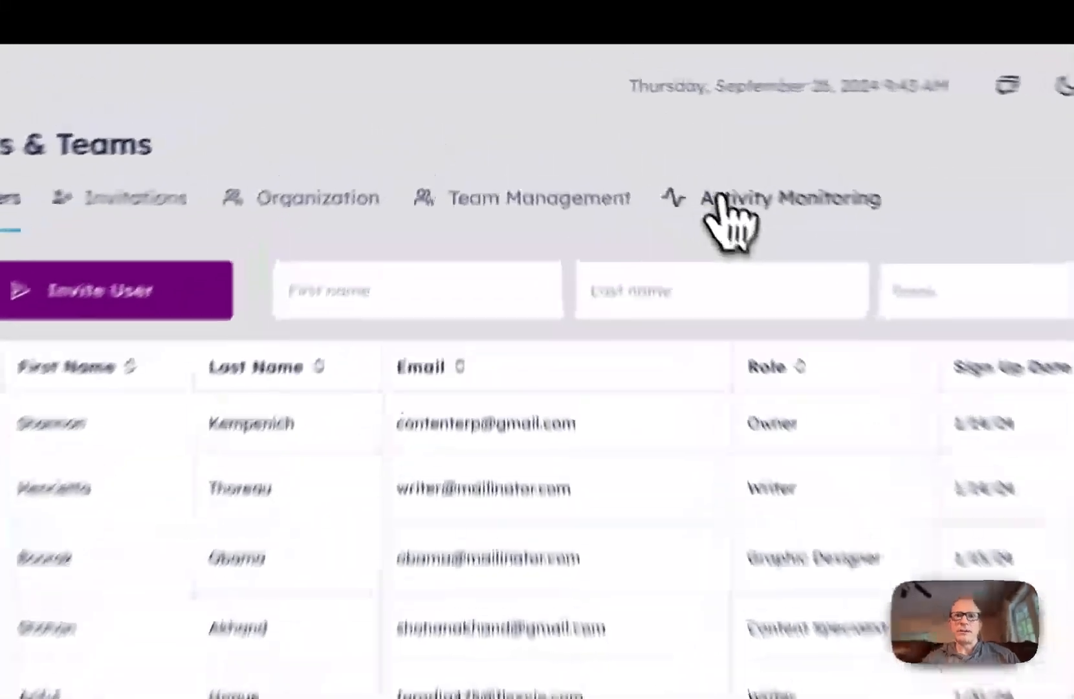
left_click(630, 117)
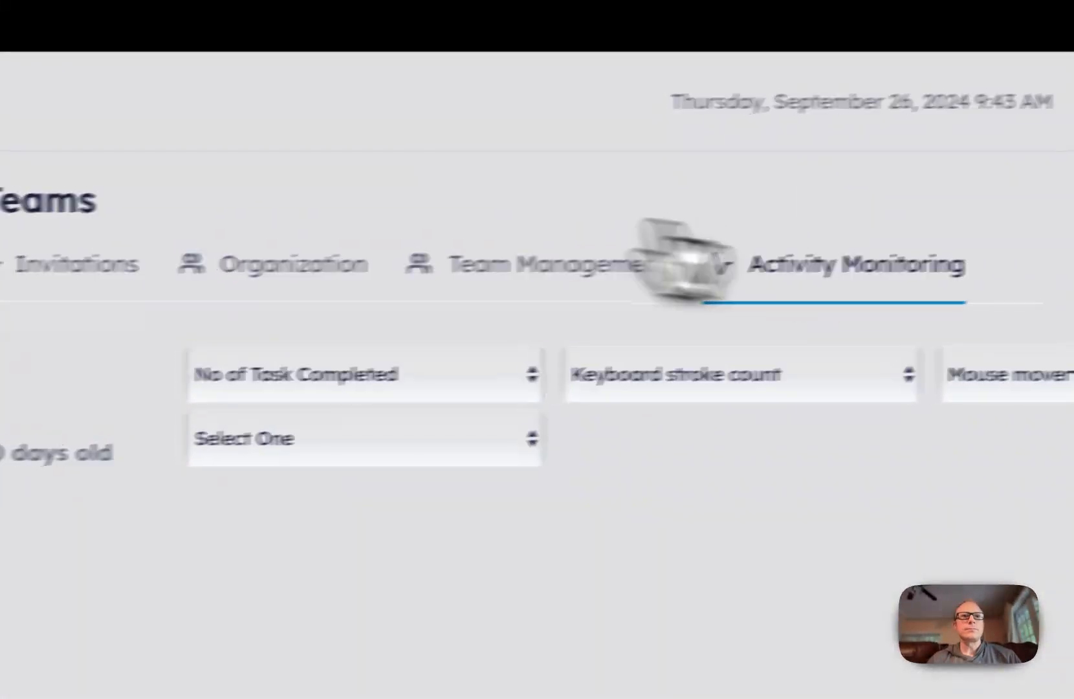
left_click(223, 225)
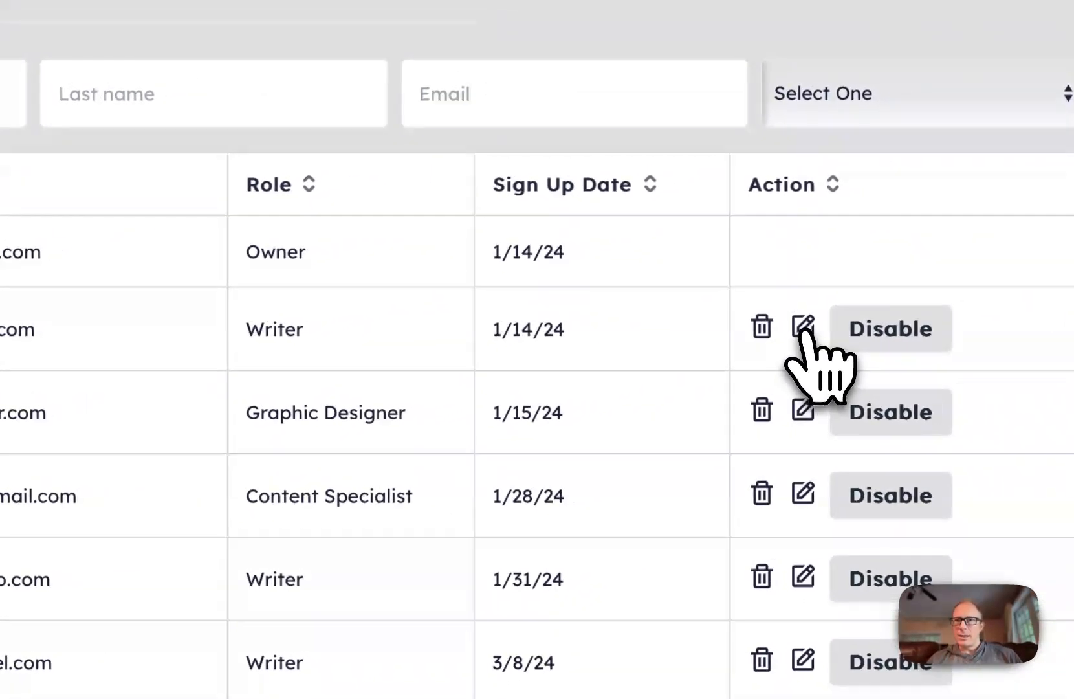
Step: Open the settings of the first writer in the user list and review the role, permissions and payment terms
left_click(801, 327)
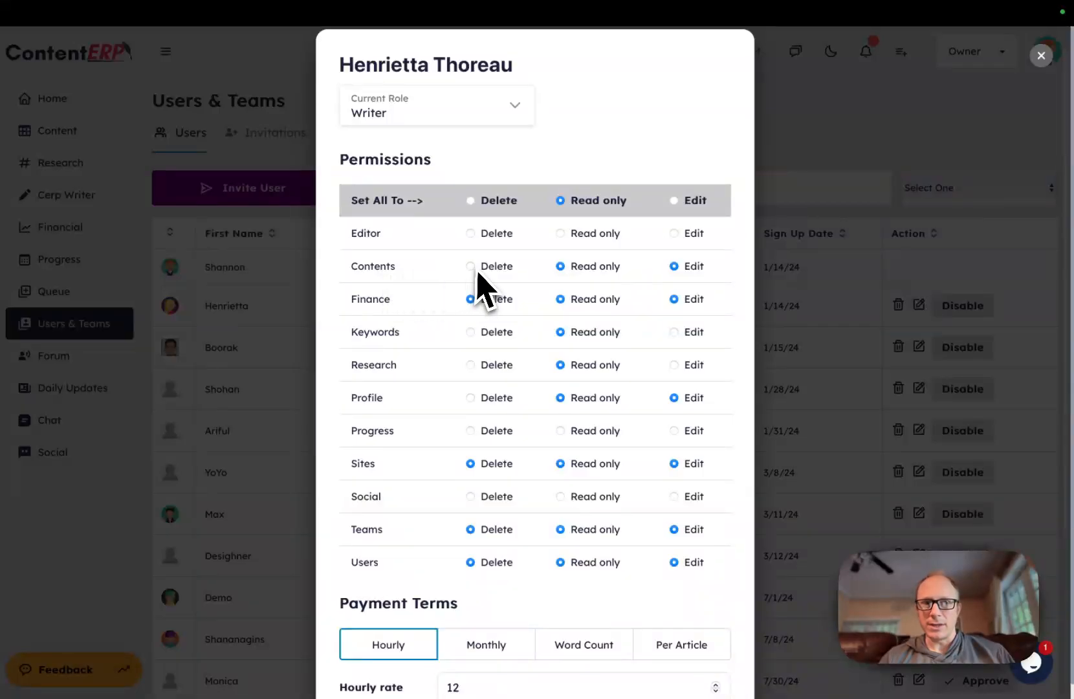
scroll(495, 322, "down", 3)
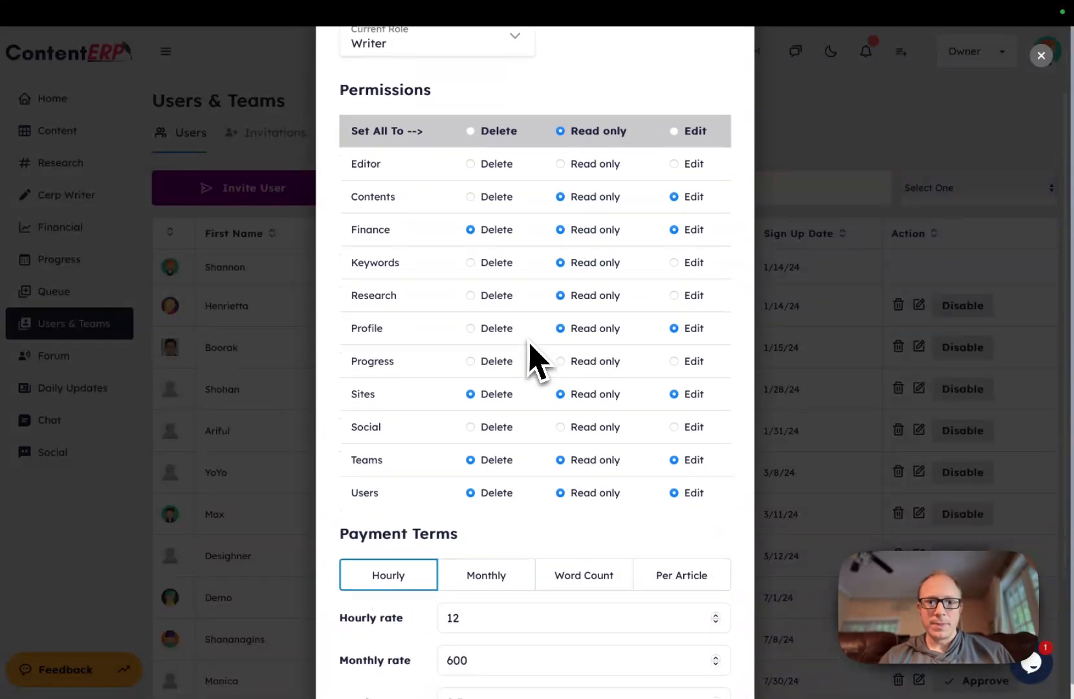
scroll(647, 228, "up", 3)
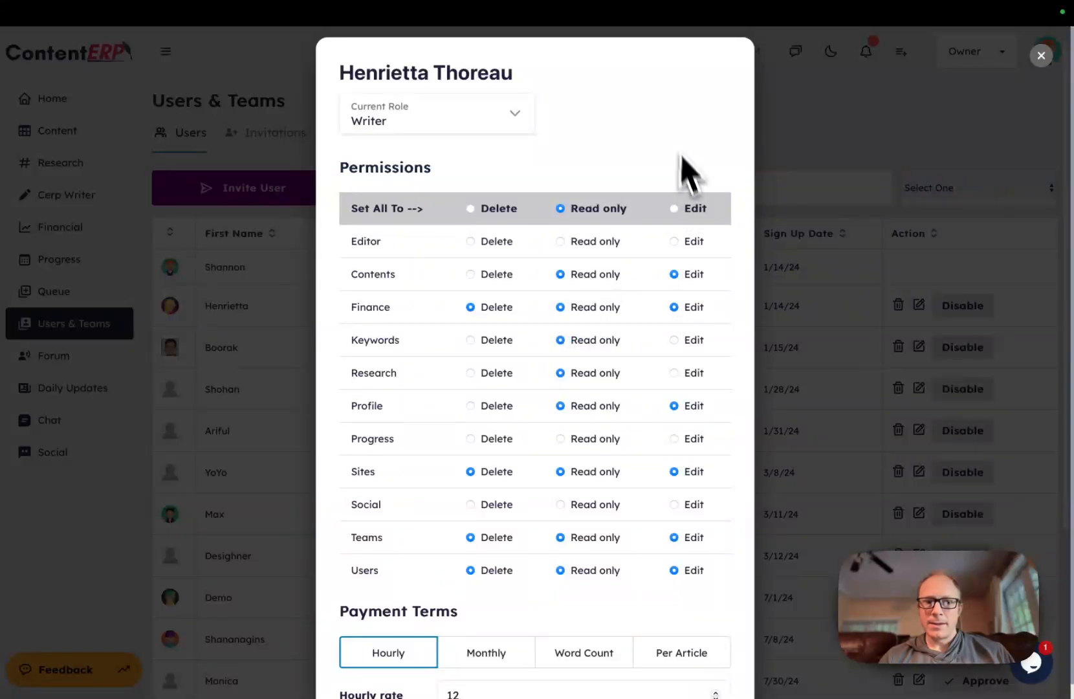
scroll(672, 142, "down", 8)
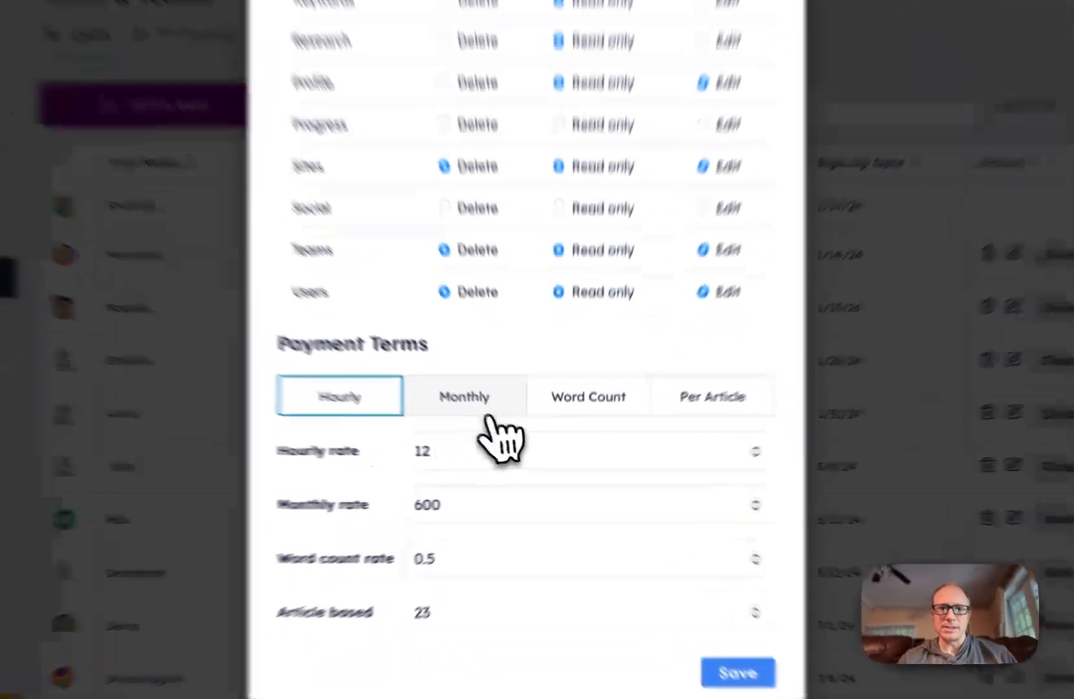
Step: Try the different payment terms for the writer, including monthly, word count and per article, and close the settings without saving
left_click(486, 417)
left_click(584, 417)
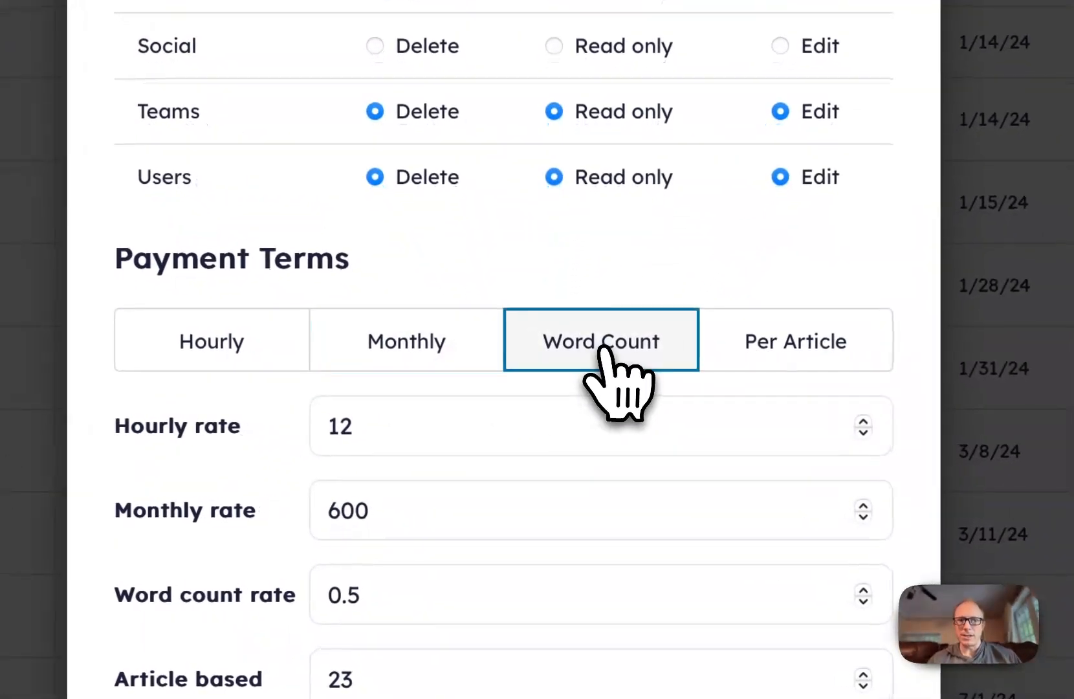
left_click(679, 417)
left_click(295, 340)
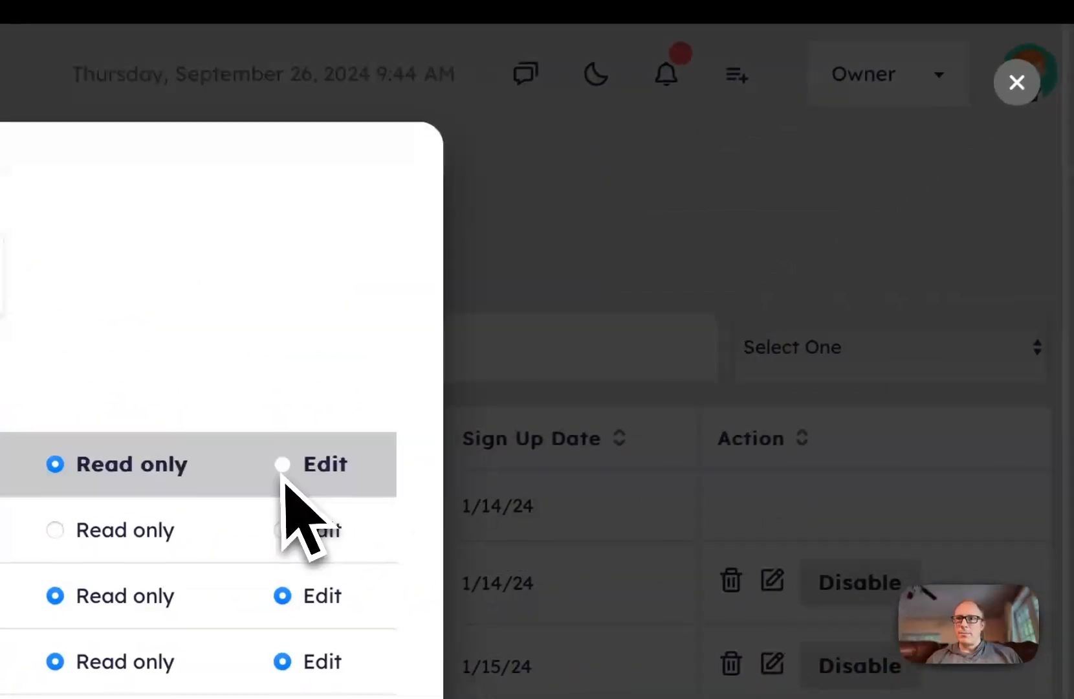
left_click(1016, 82)
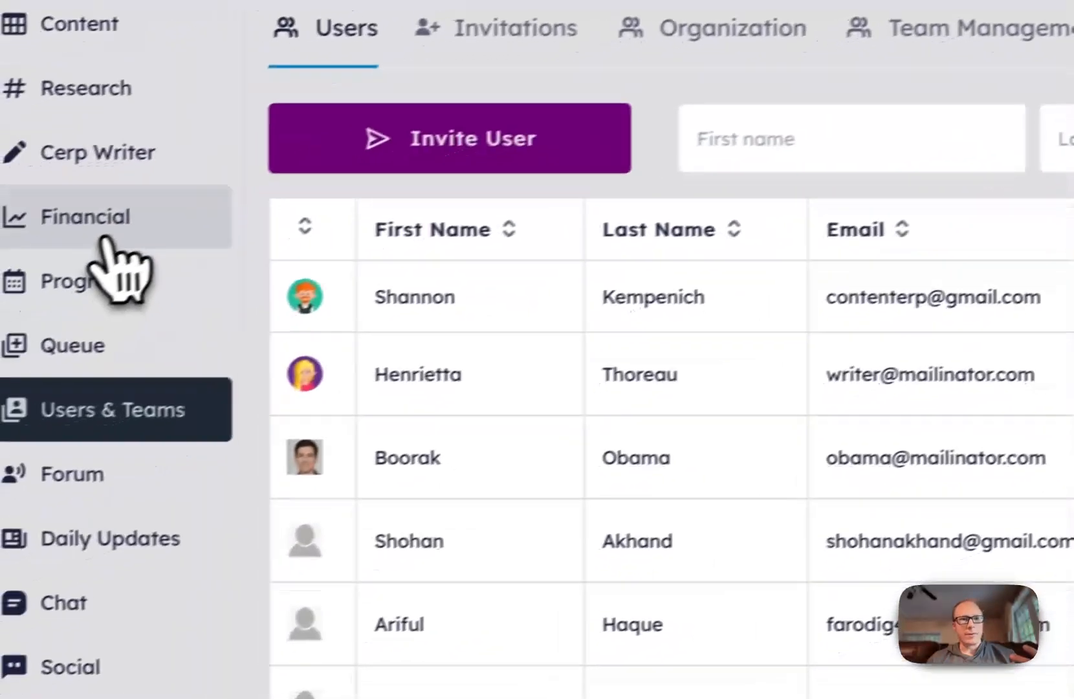
Step: View the financial overview of My Content Website and open the article editor
left_click(138, 223)
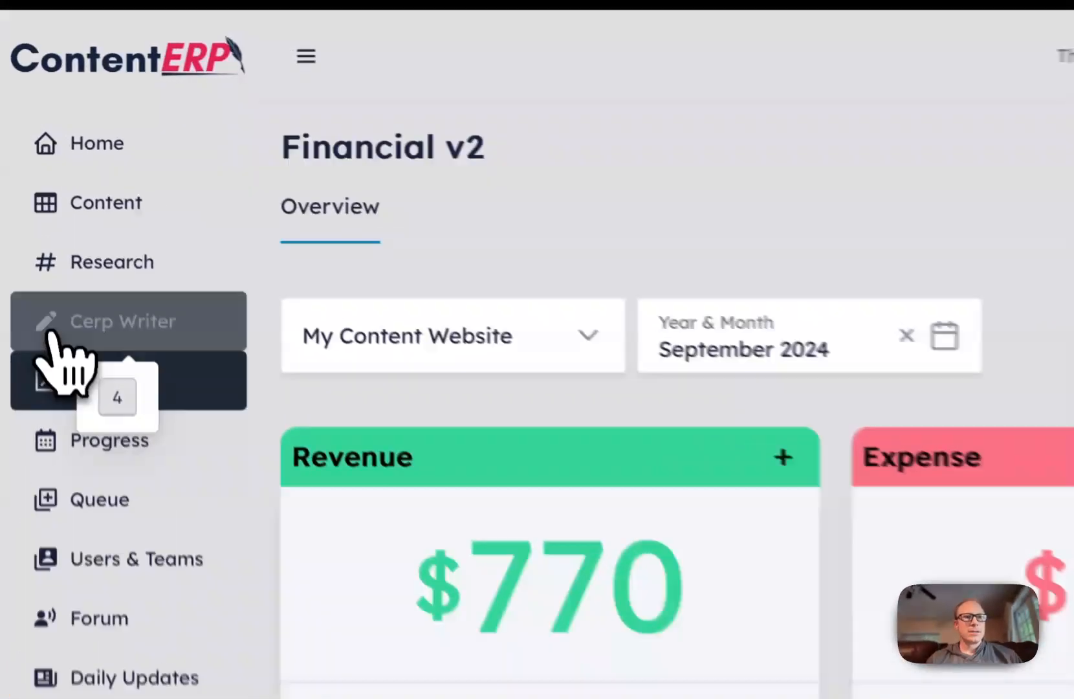
left_click(27, 202)
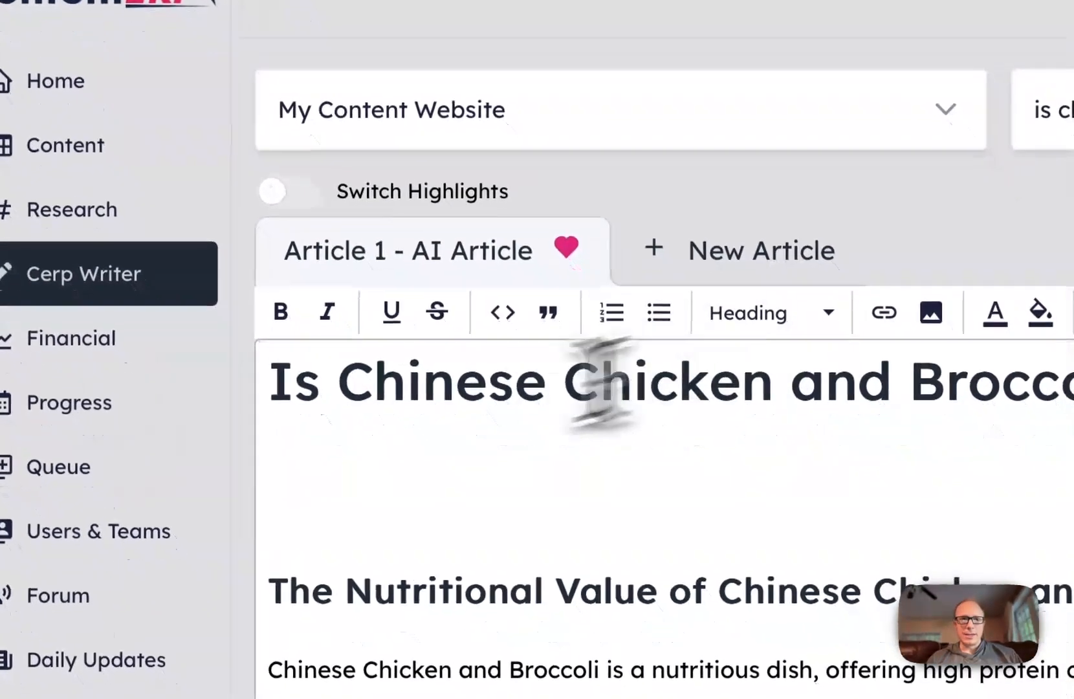
Step: Select the article's title text to view the inline rewriting options and clear the selection
left_click(387, 452)
mouse_move(334, 379)
left_mouse_down()
mouse_move(662, 354)
mouse_move(802, 376)
left_mouse_up()
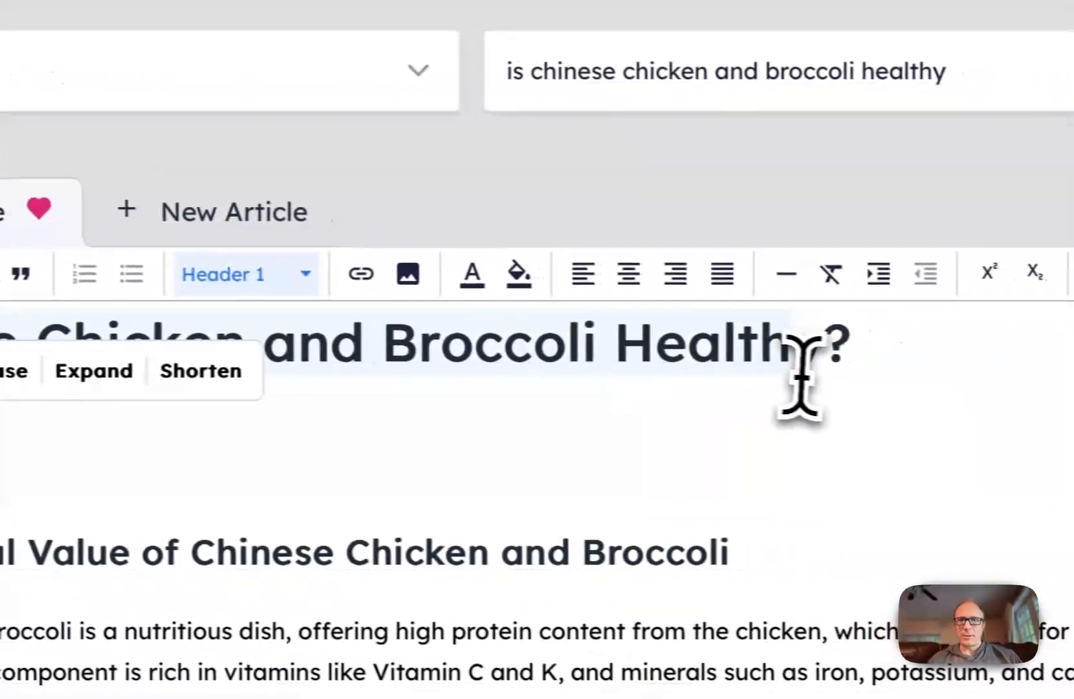
left_click(823, 283)
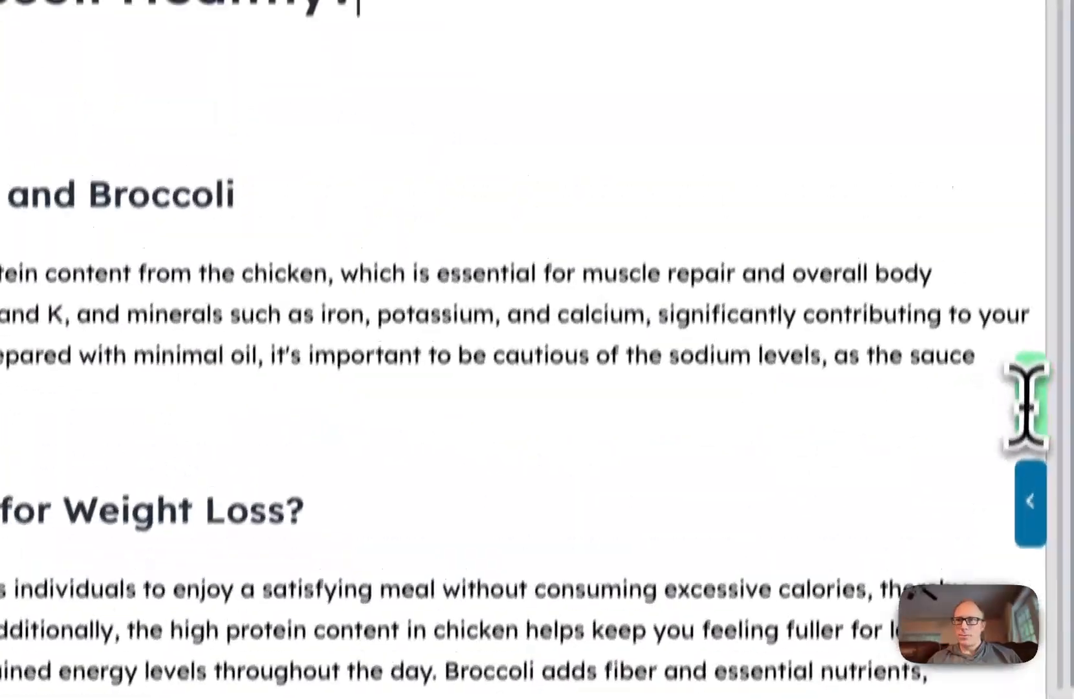
Step: Open the article statistics, review the counts, headings, title and keywords, and close them
left_click(1030, 552)
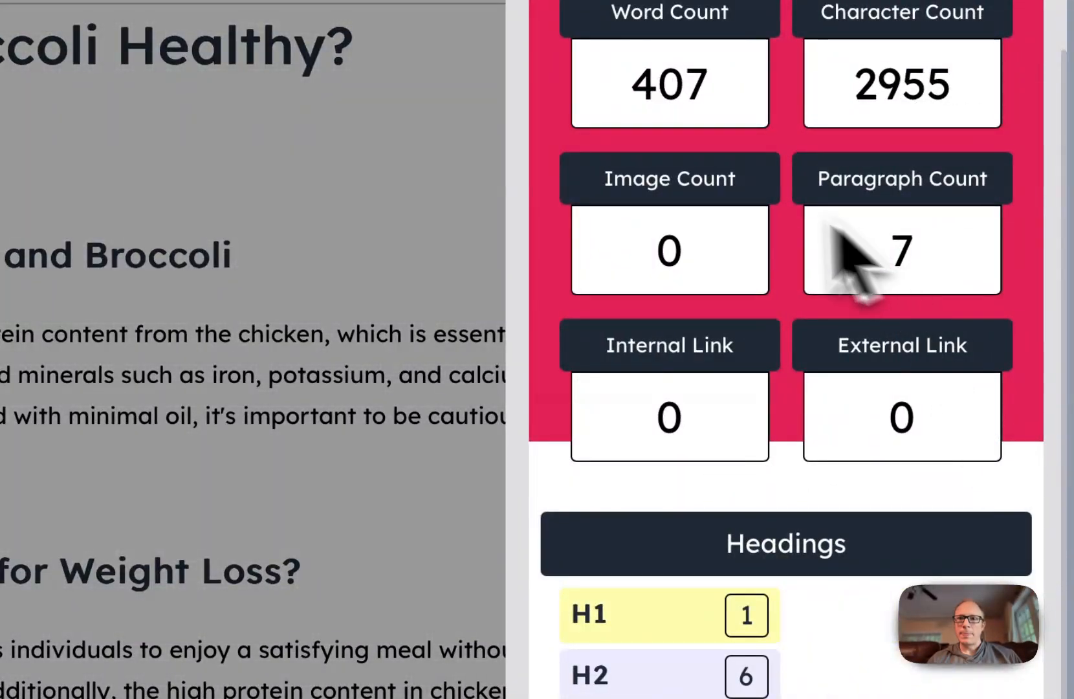
scroll(825, 266, "down", 3)
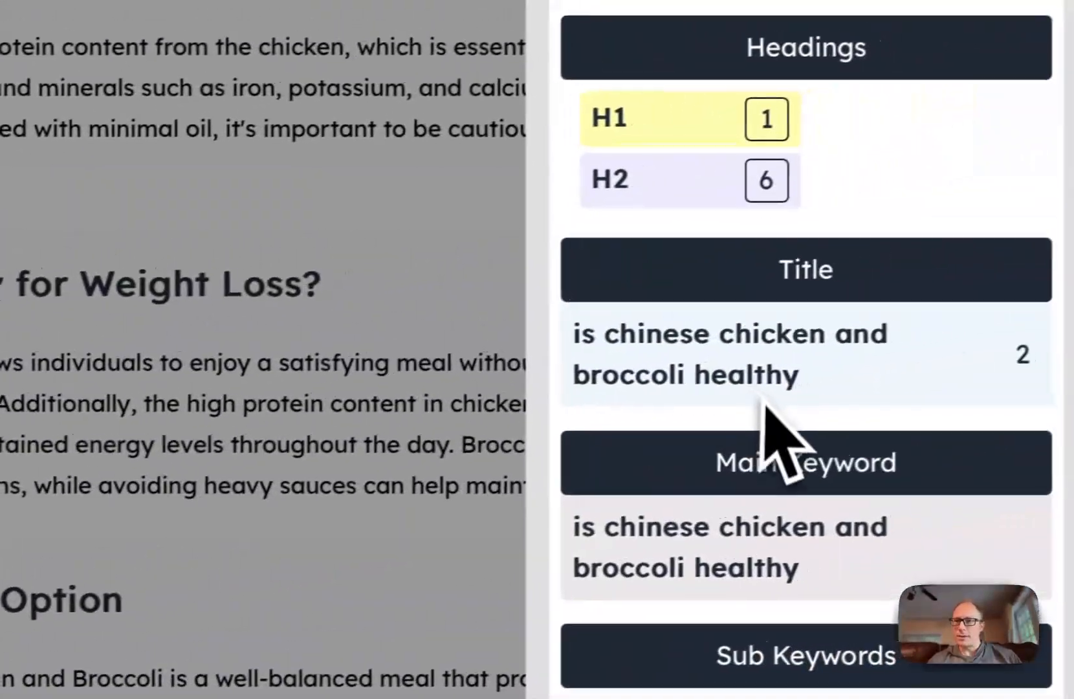
scroll(765, 408, "down", 3)
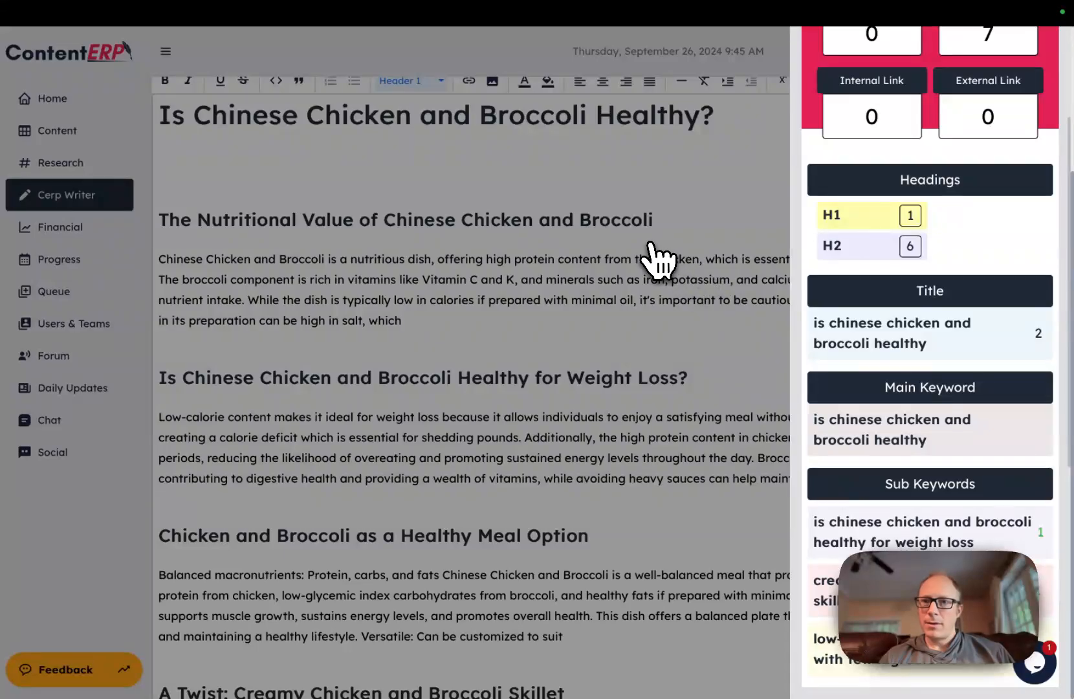
left_click(634, 169)
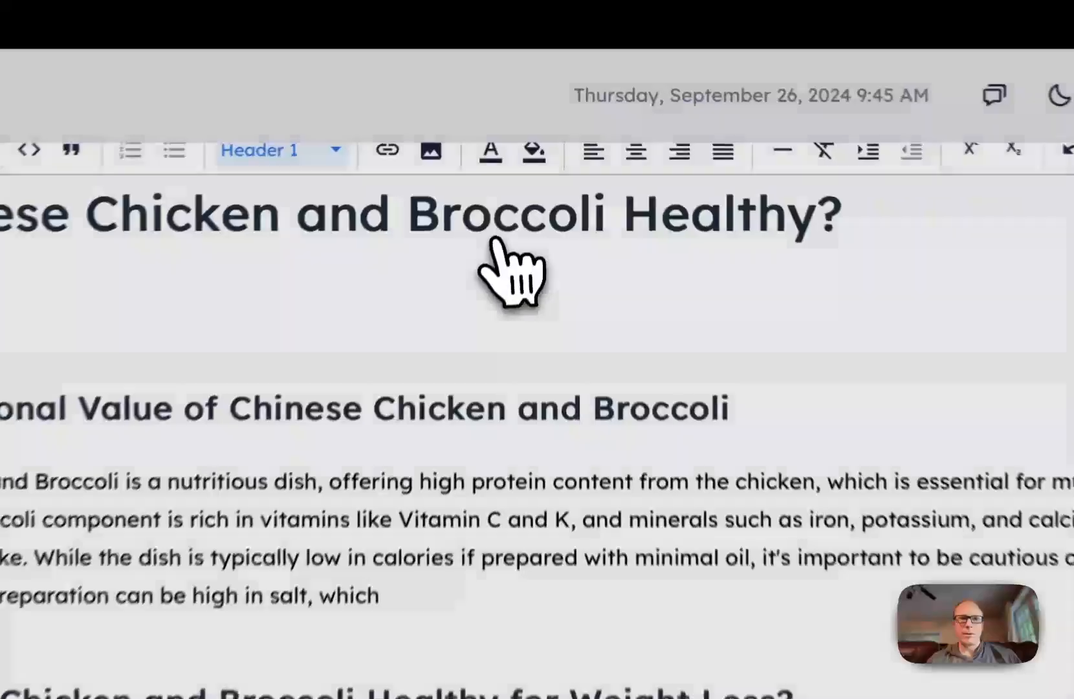
scroll(529, 130, "up", 3)
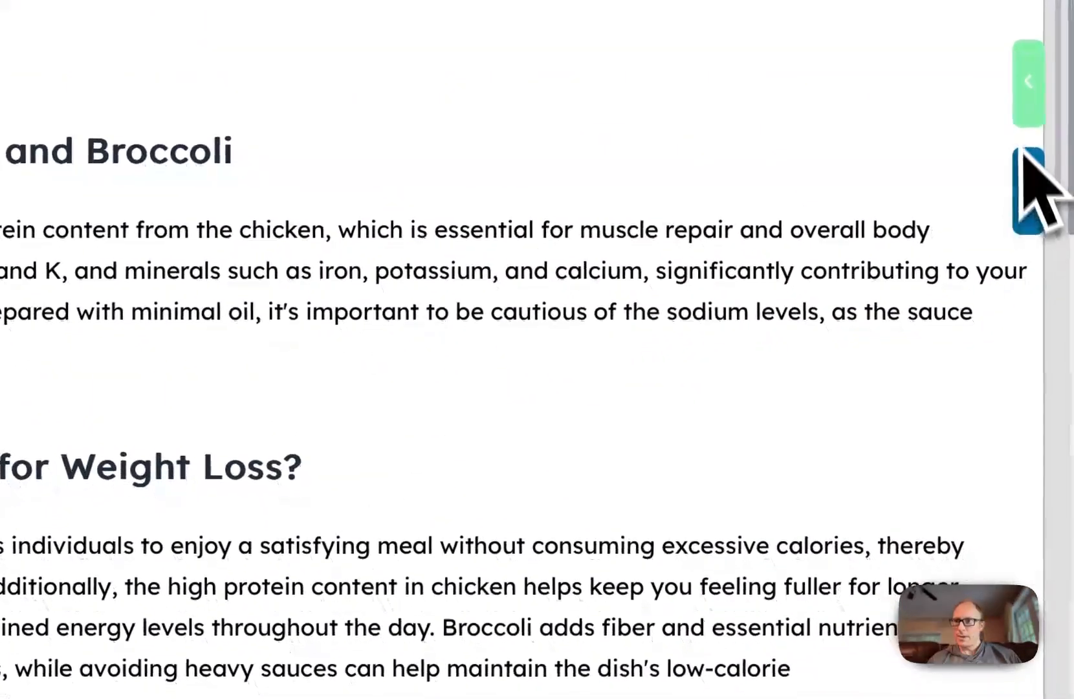
Step: Reopen the article statistics to check the main keyword and sub keywords, and return to the article text
left_click(1023, 155)
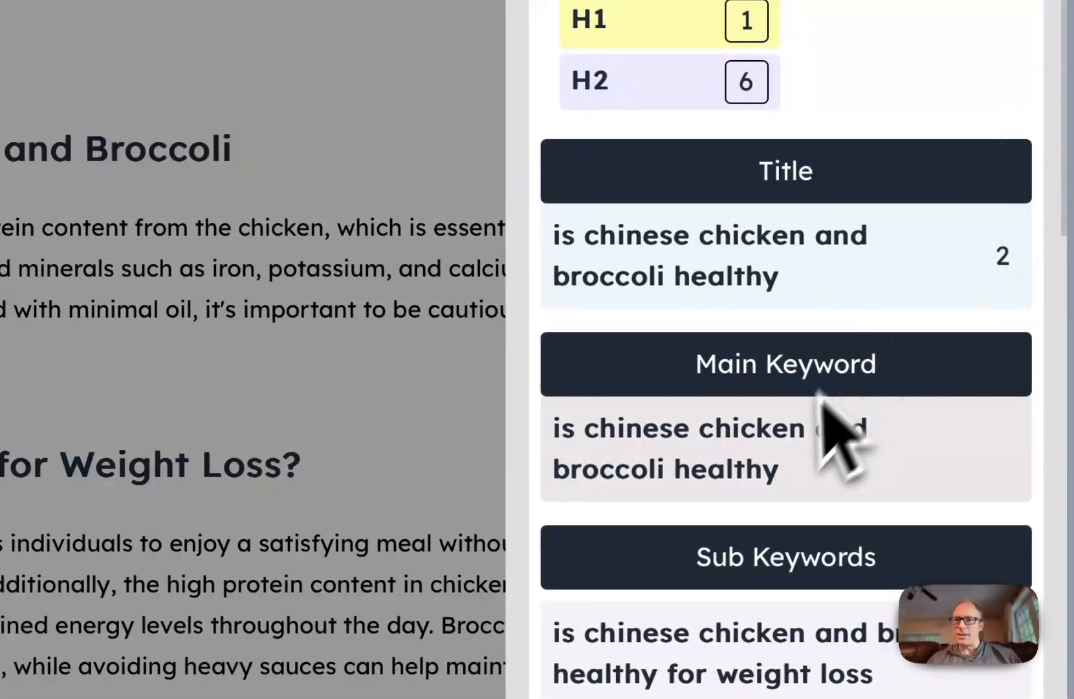
scroll(815, 446, "down", 2)
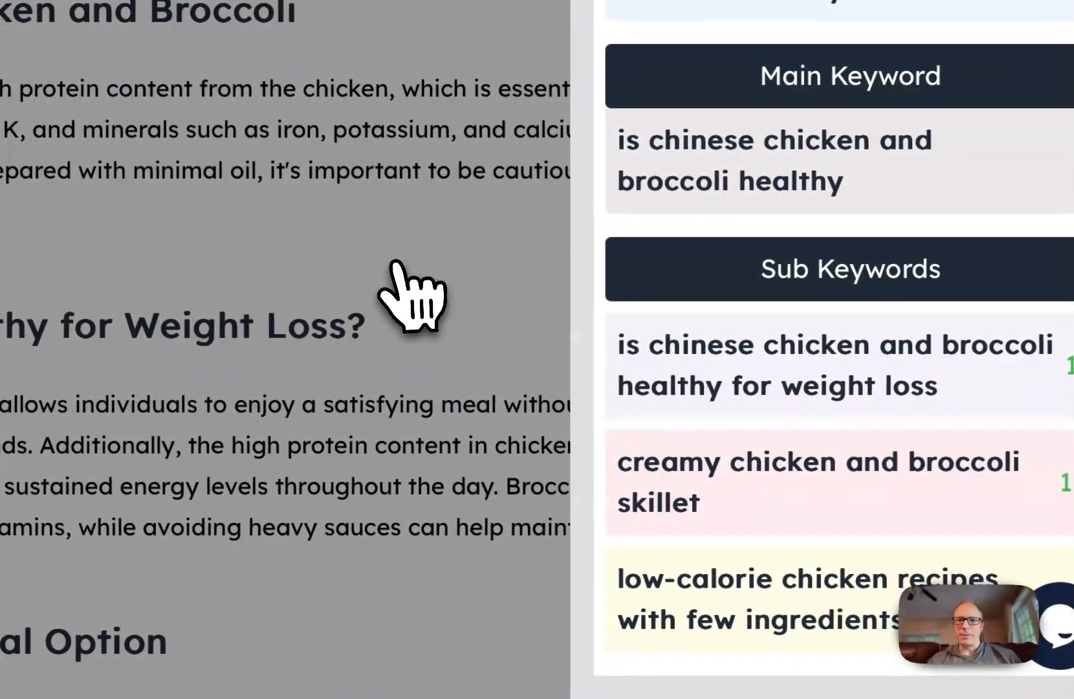
left_click(394, 262)
scroll(395, 262, "down", 4)
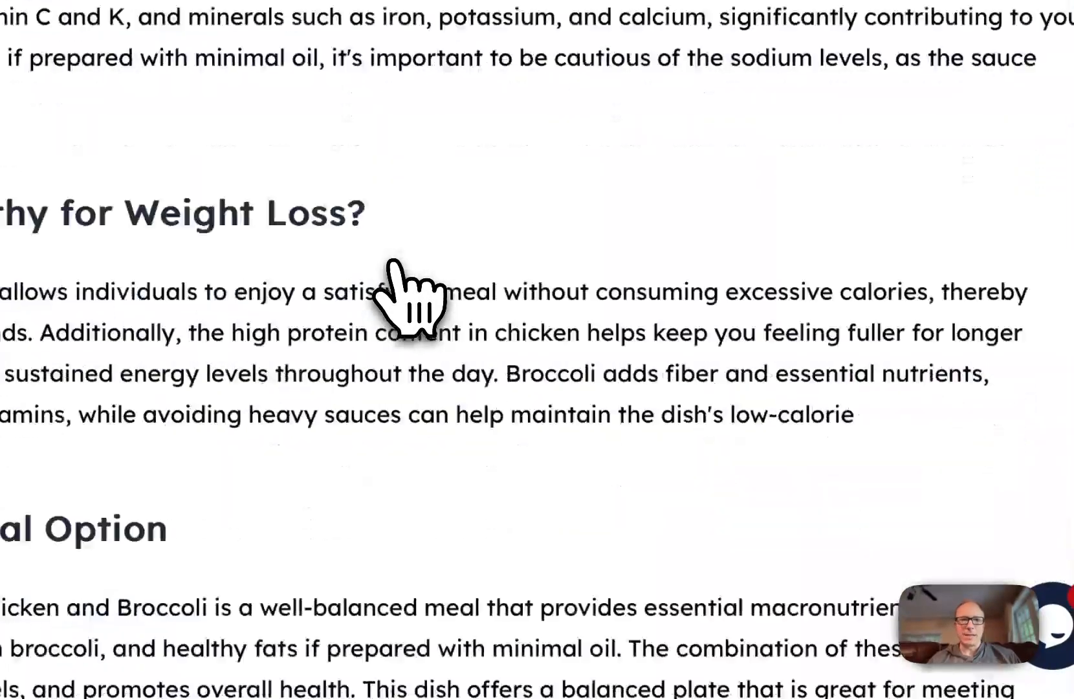
Step: Turn on keyword highlights for the AI article and look through the highlighted phrases down to the conclusion
scroll(394, 262, "up", 6)
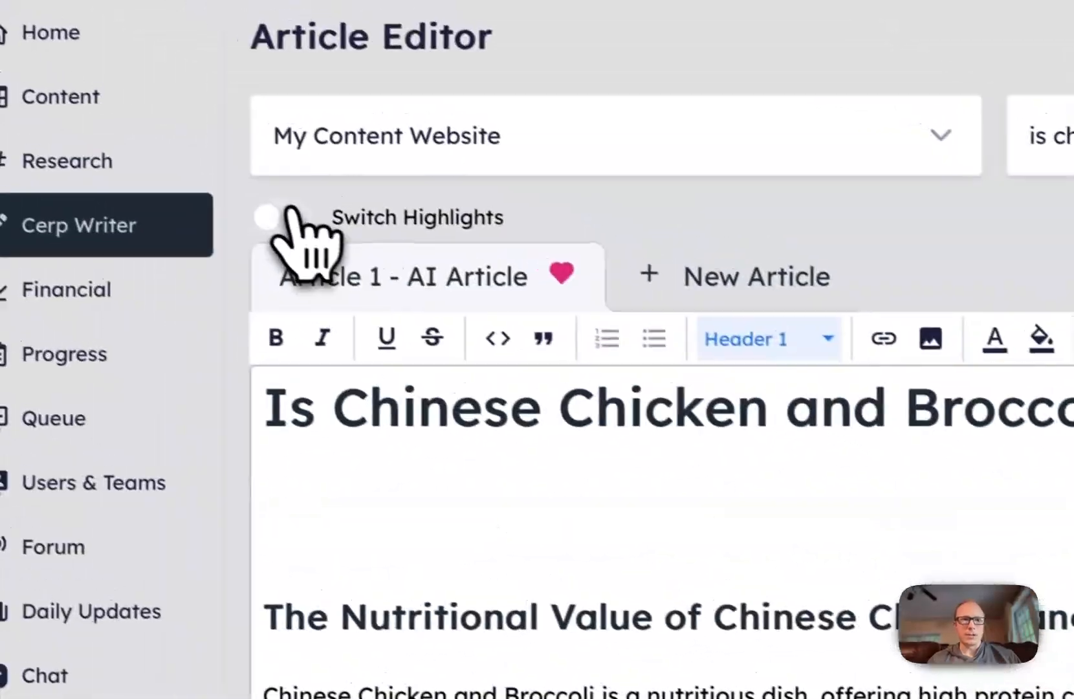
left_click(127, 129)
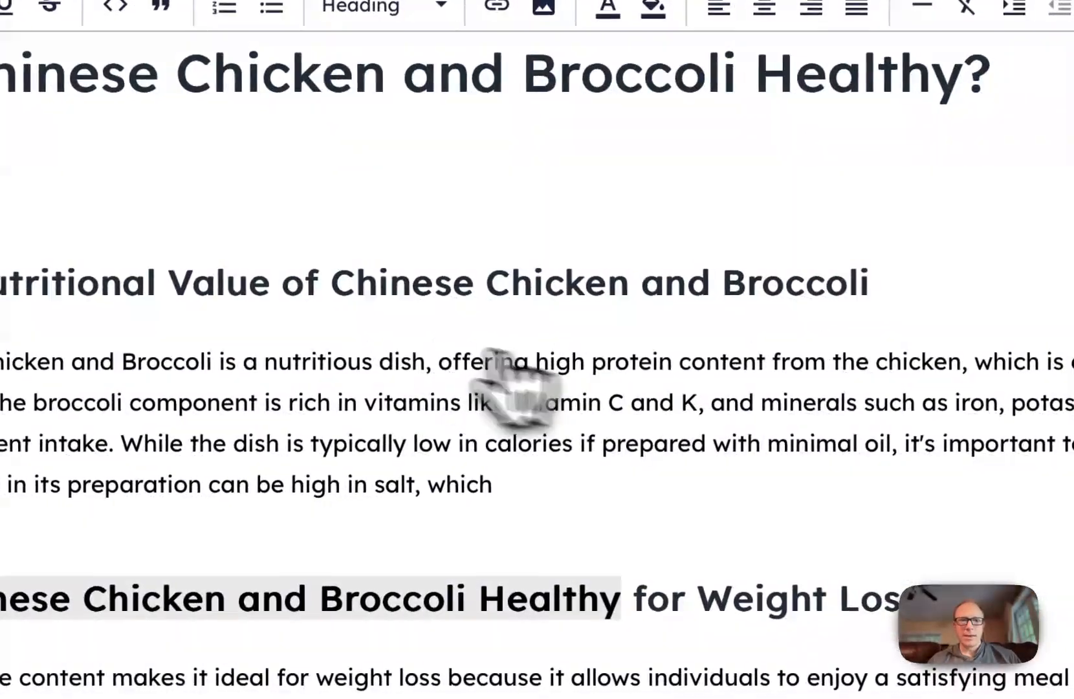
scroll(414, 339, "down", 2)
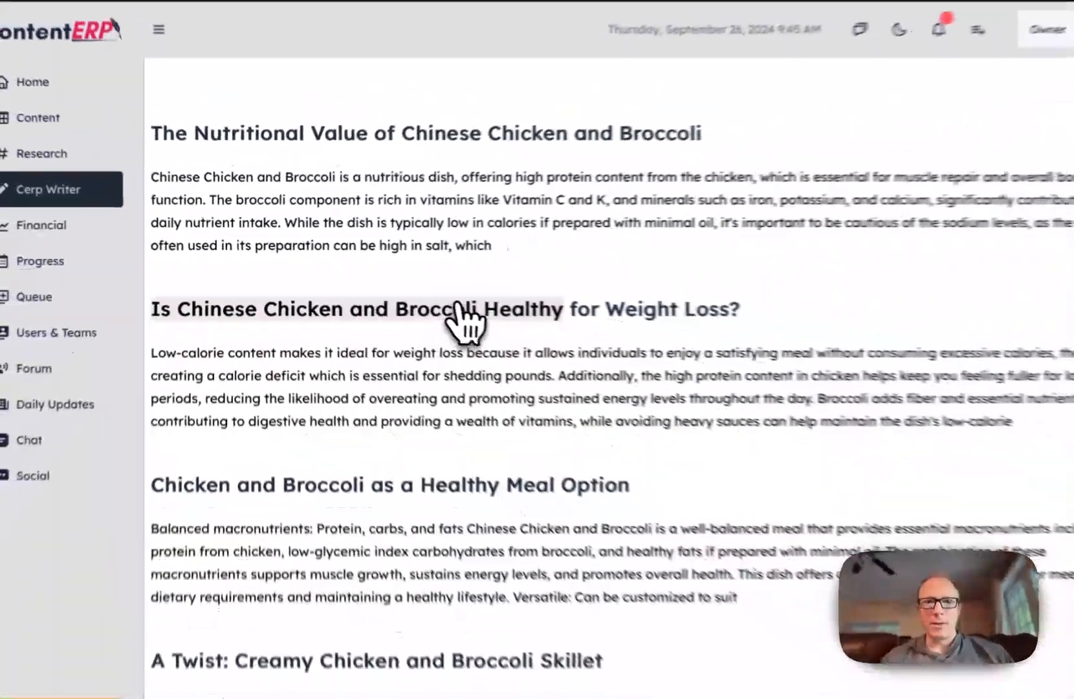
scroll(451, 302, "down", 2)
scroll(551, 388, "down", 4)
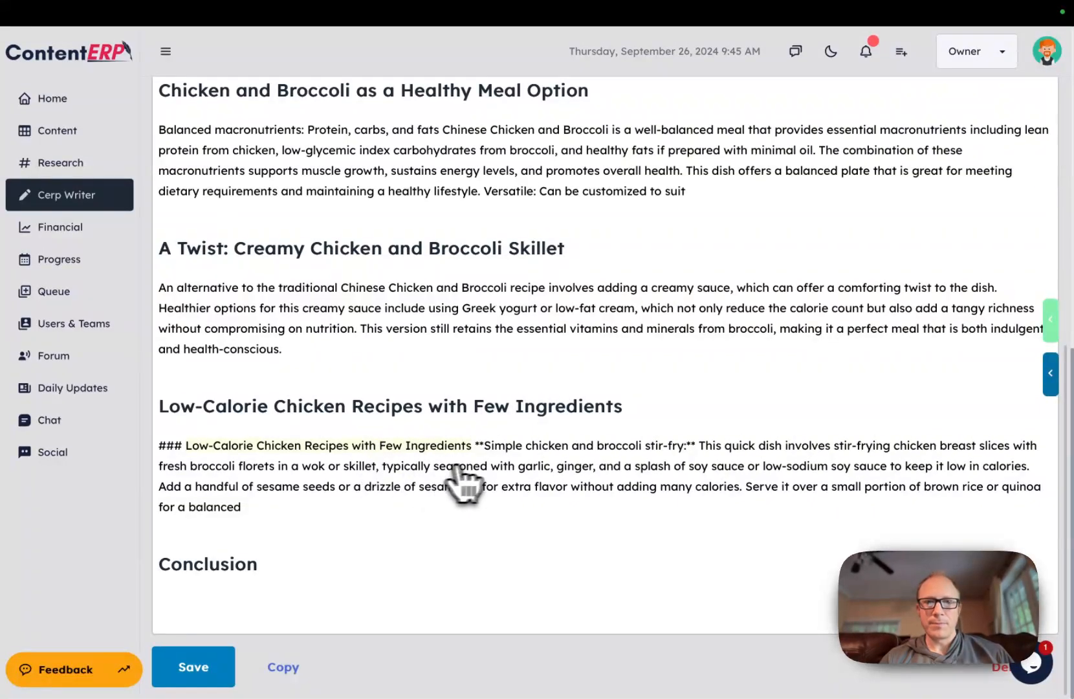
Step: Open the AI generation options for the article, check the statistics once more, and return to the AI options
scroll(708, 458, "up", 10)
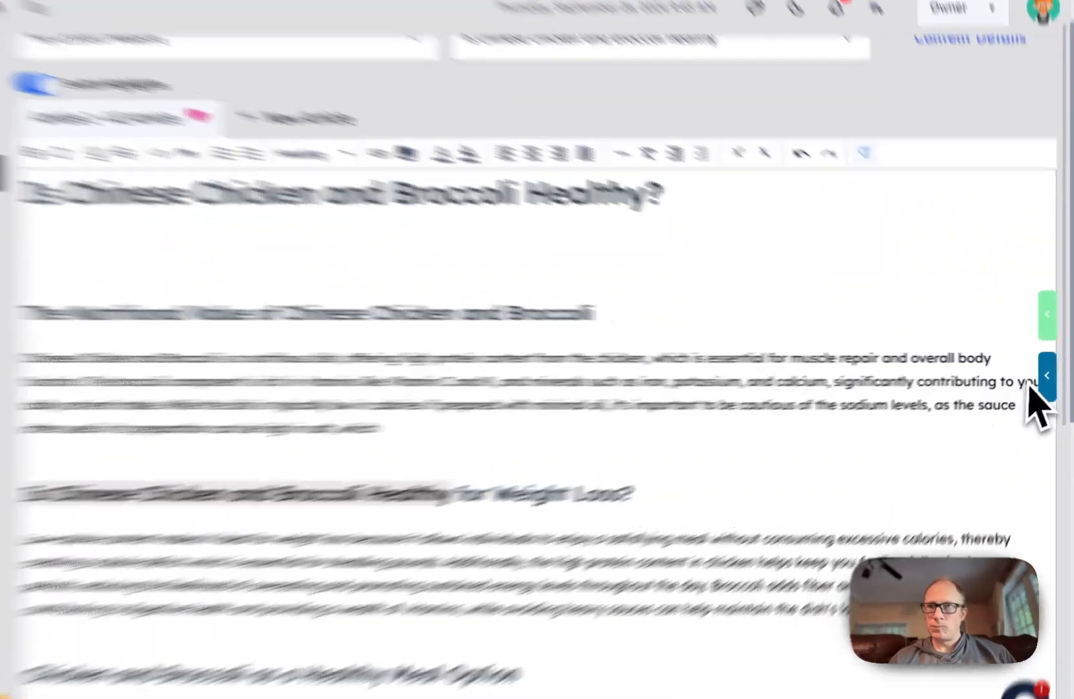
left_click(1048, 375)
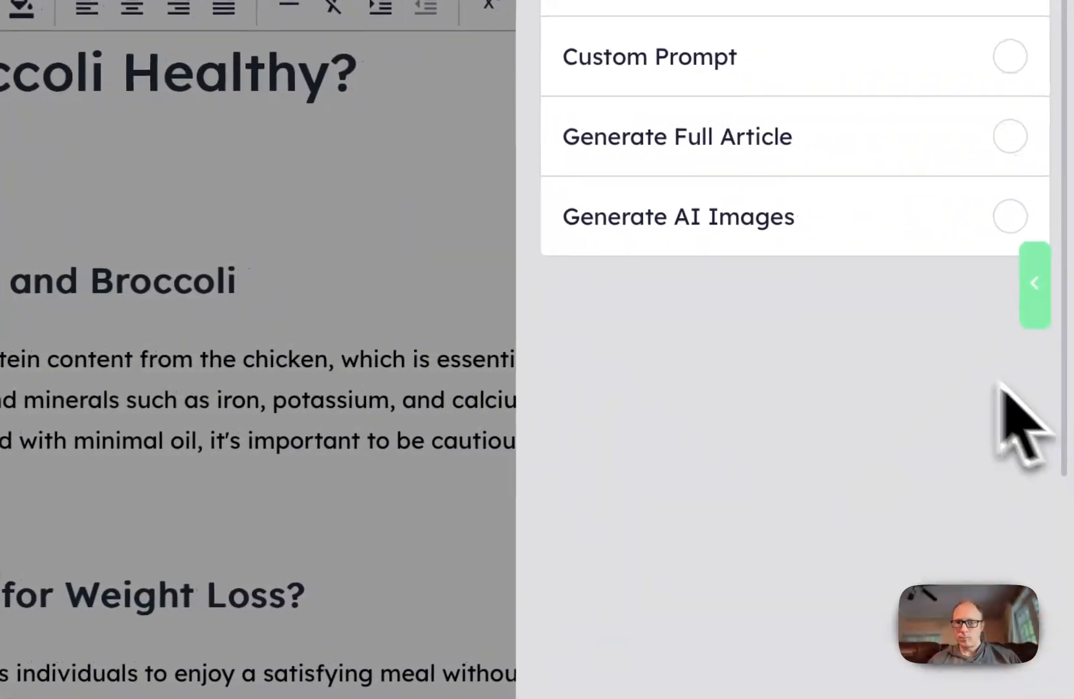
left_click(1035, 288)
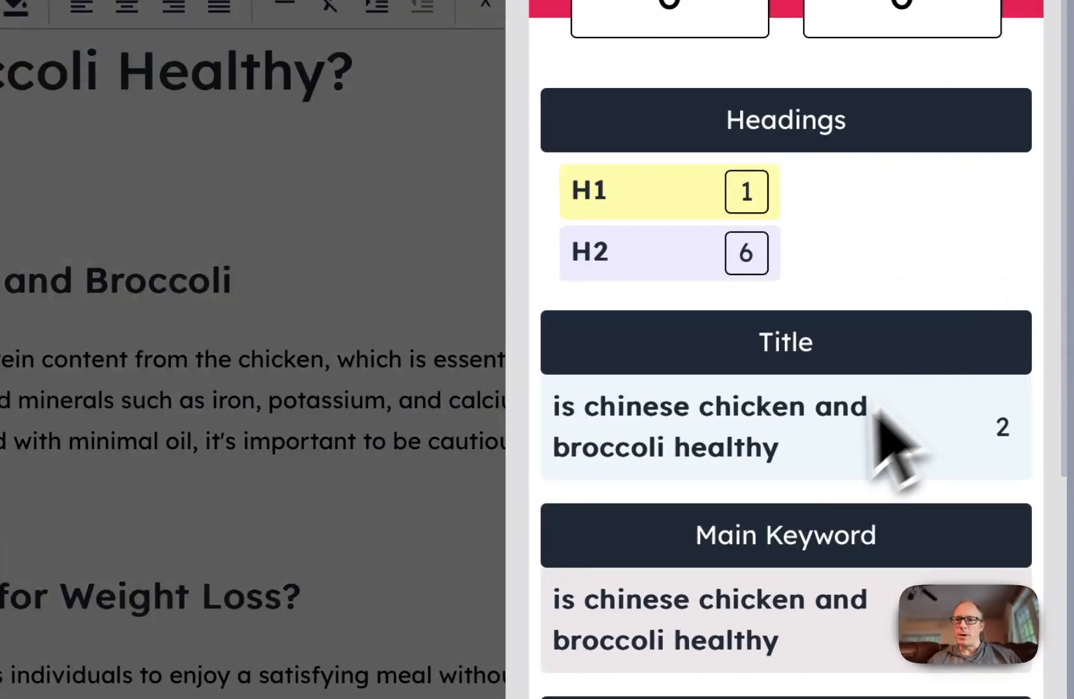
scroll(841, 433, "down", 1)
scroll(821, 433, "up", 1)
left_click(440, 421)
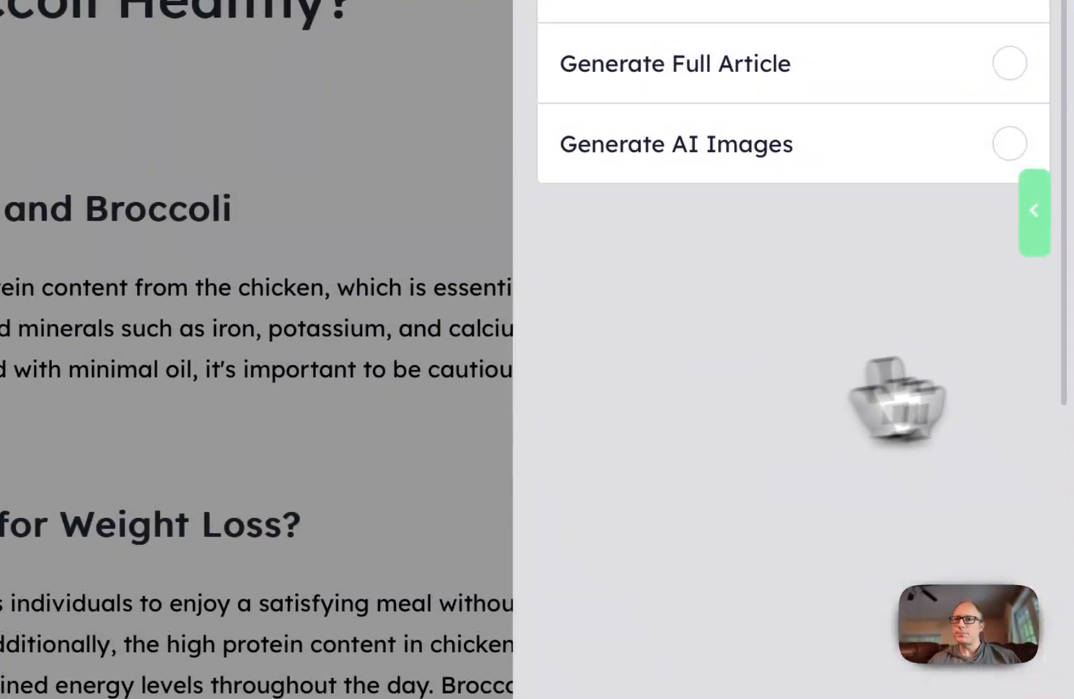
Step: Choose Generate AI Images, set the image style to Water Color, and view the other available styles
left_click(787, 169)
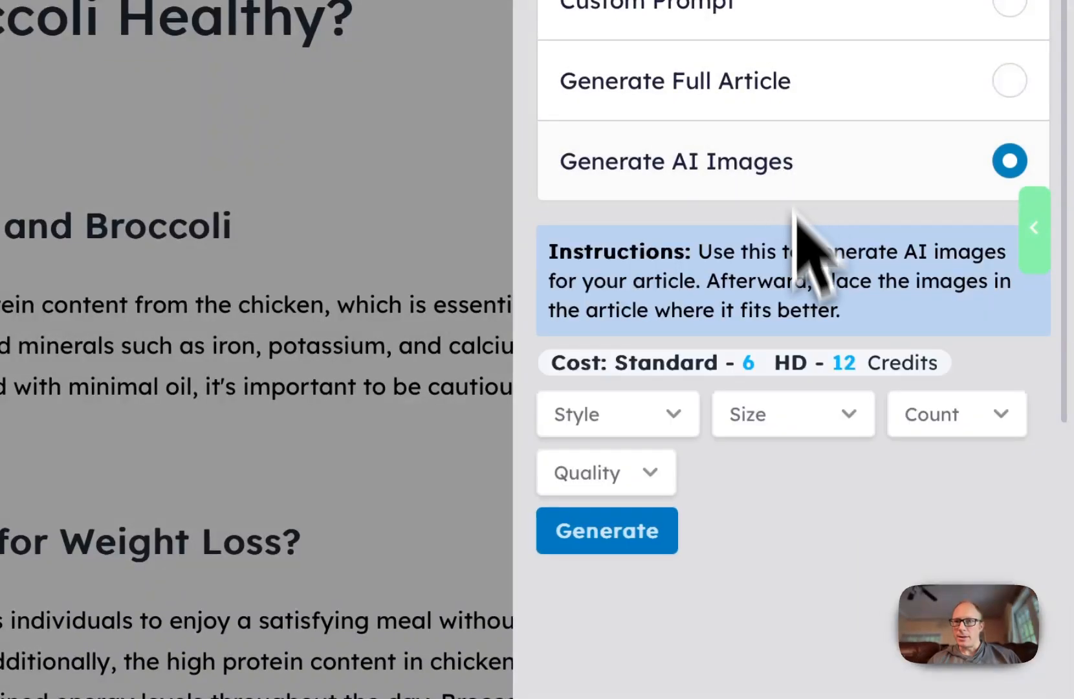
left_click(672, 417)
scroll(611, 511, "down", 3)
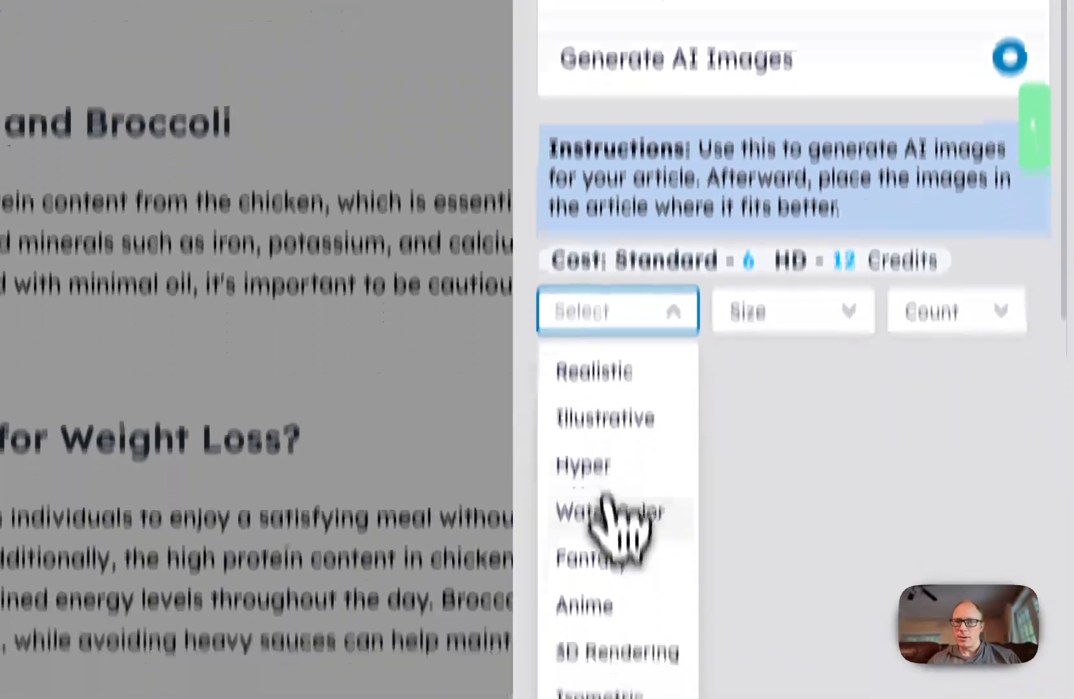
left_click(602, 386)
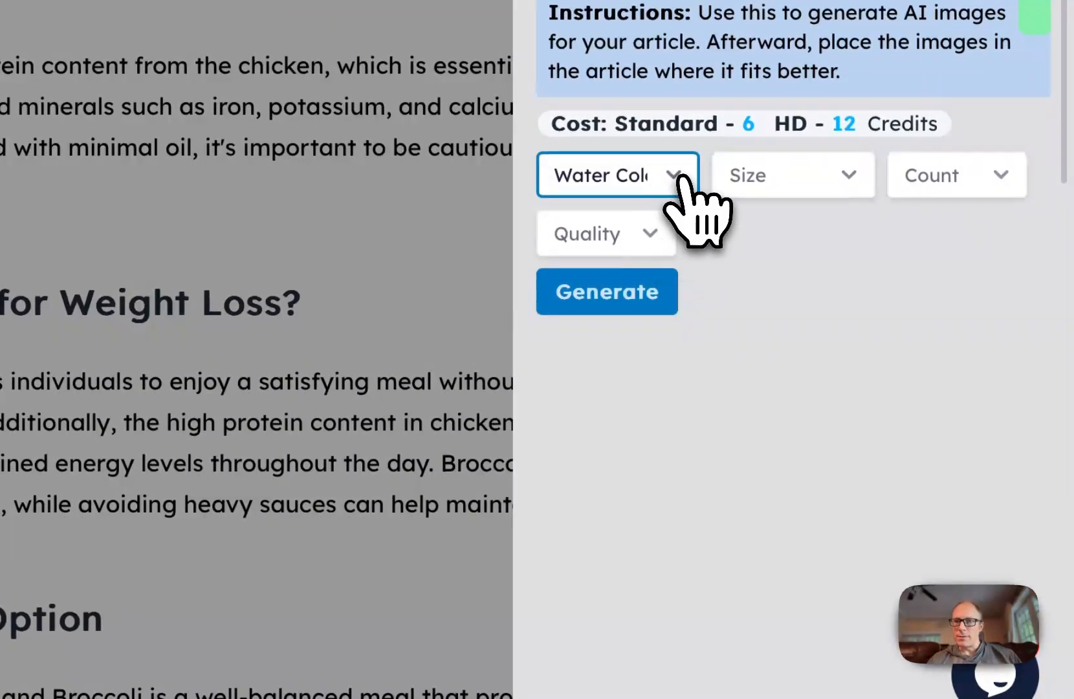
left_click(678, 189)
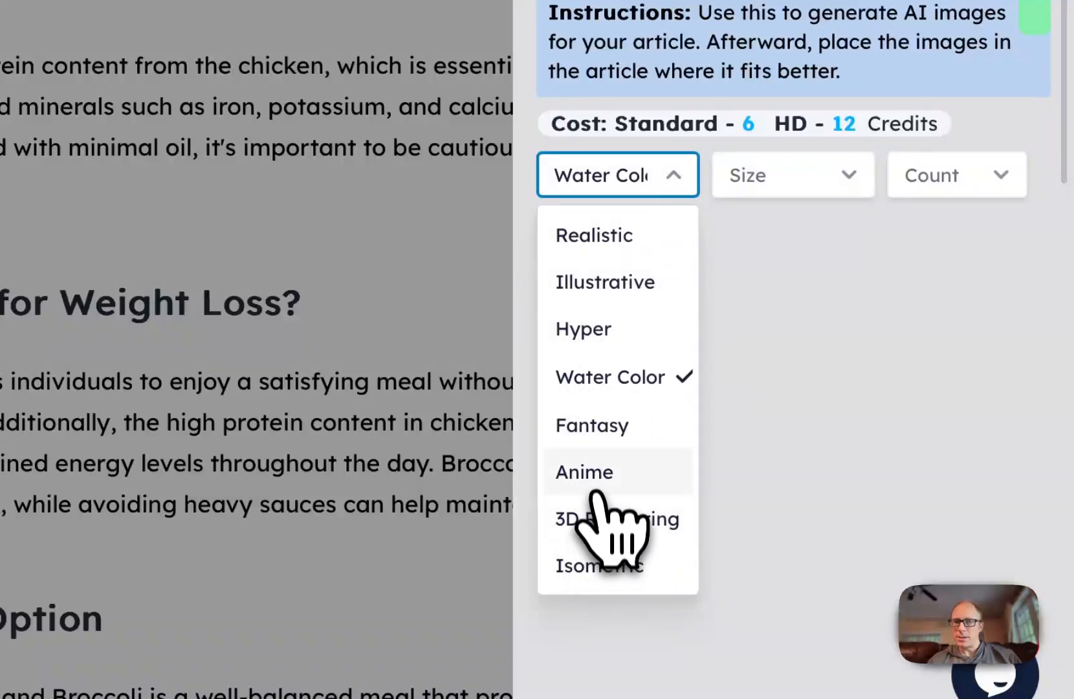
Step: Set the image size to 1024x1792, the image count to 3 and the quality to standard
left_click(853, 178)
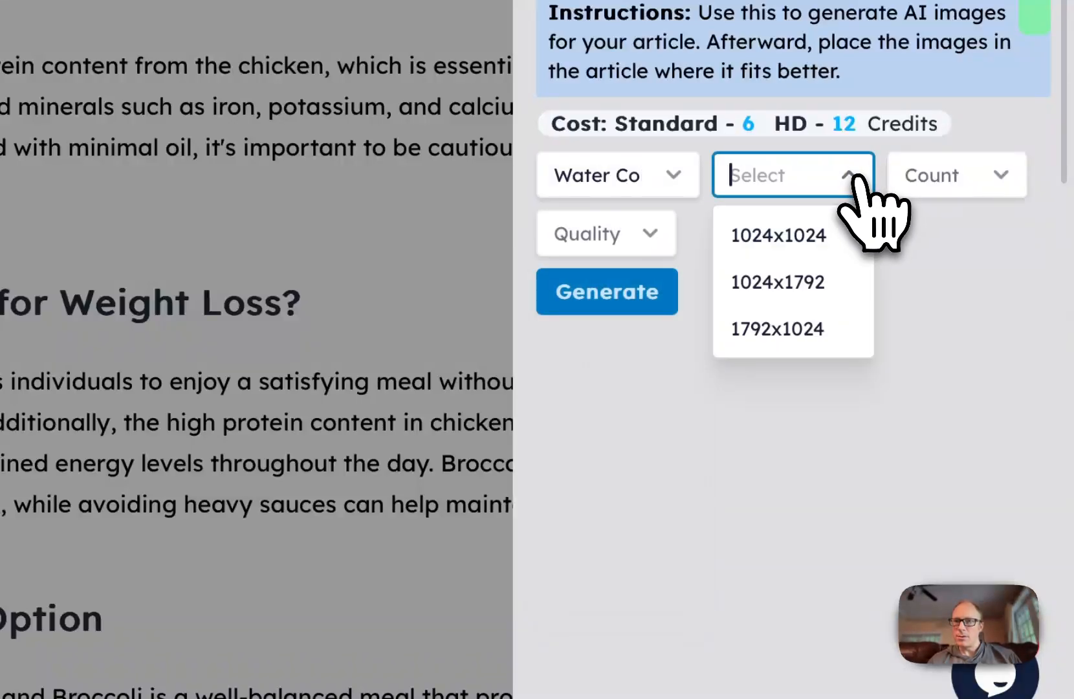
left_click(803, 277)
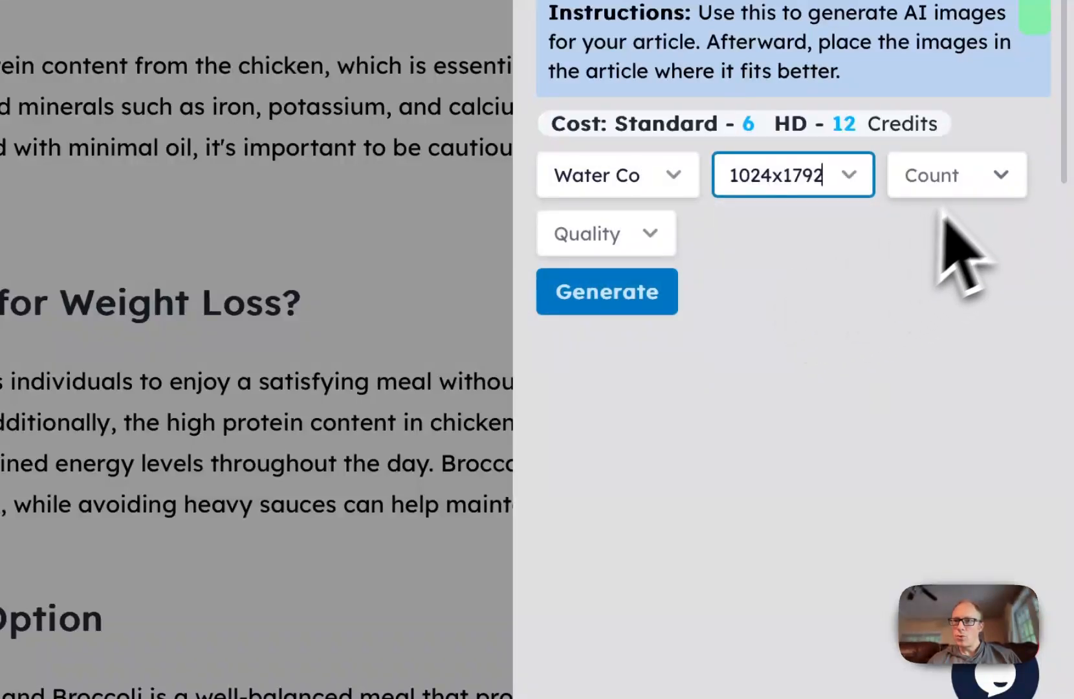
left_click(1010, 176)
left_click(942, 321)
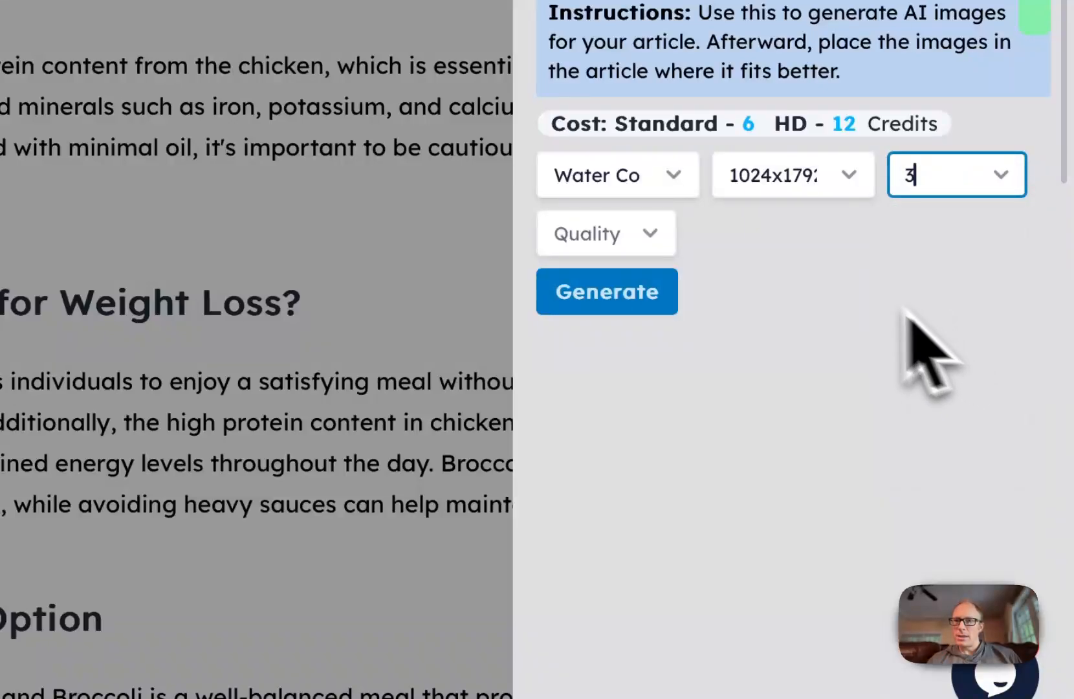
left_click(666, 240)
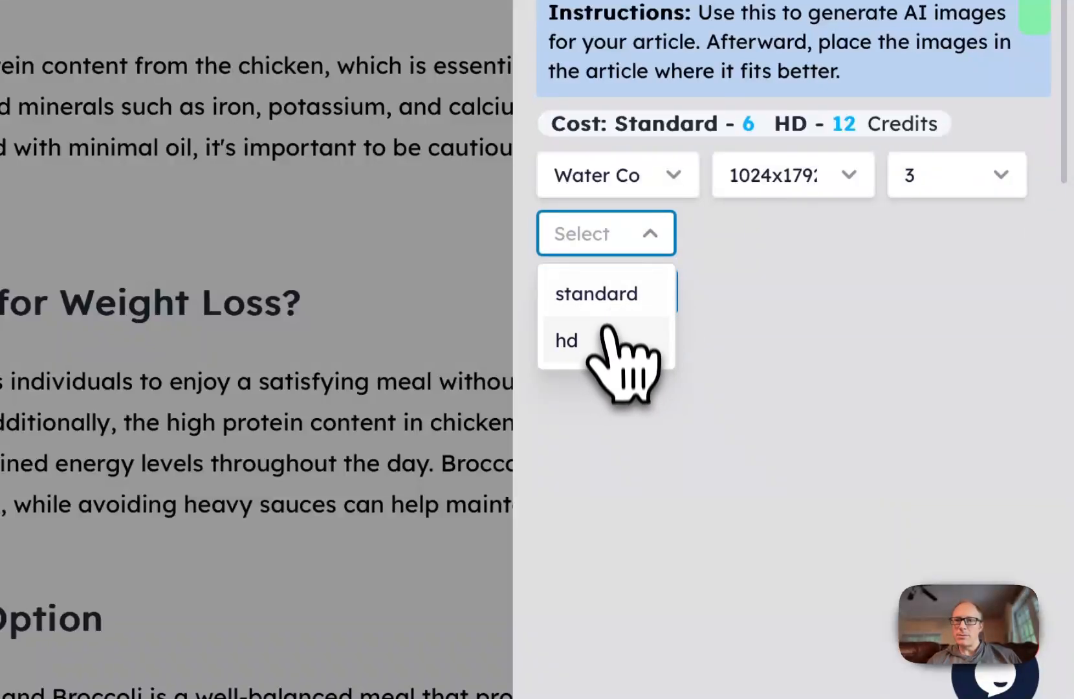
left_click(608, 294)
Step: Change the image count to 2 and generate the AI images for the article
left_click(988, 174)
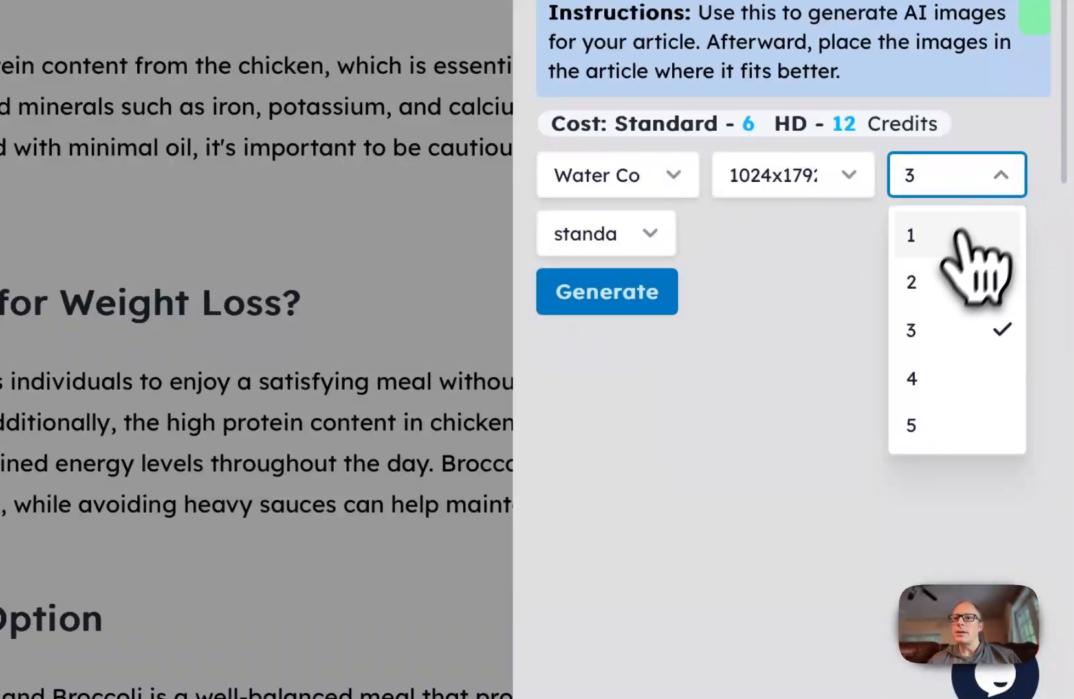
left_click(951, 281)
left_click(605, 291)
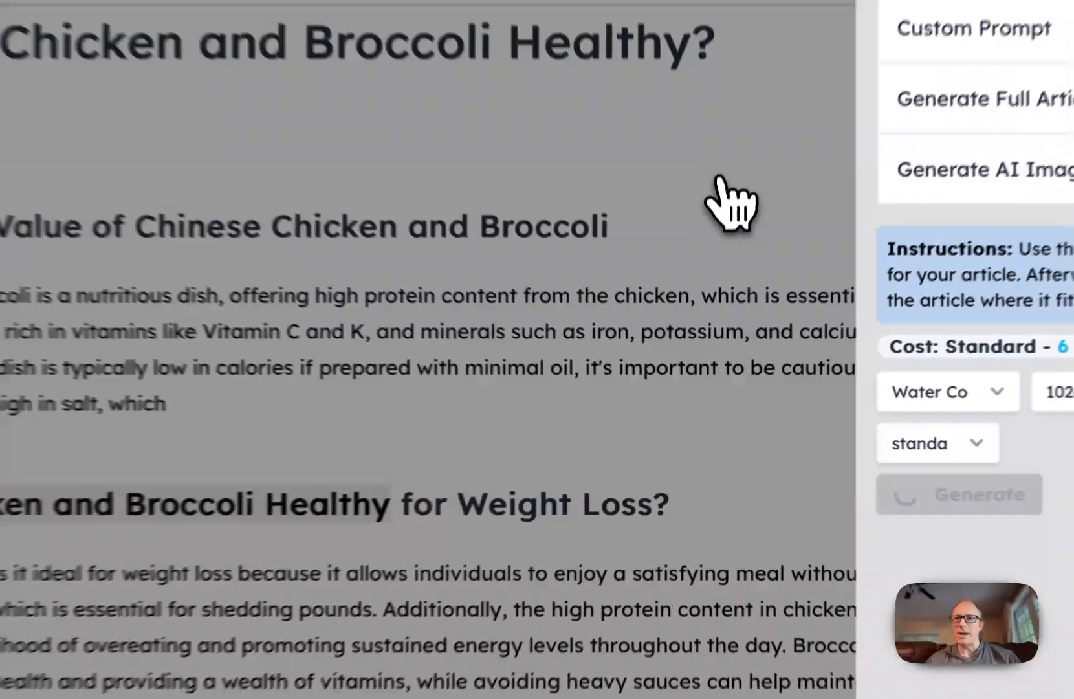
Step: Return from the AI options to the article, look through it down to the conclusion, and go back to the title
left_click(714, 290)
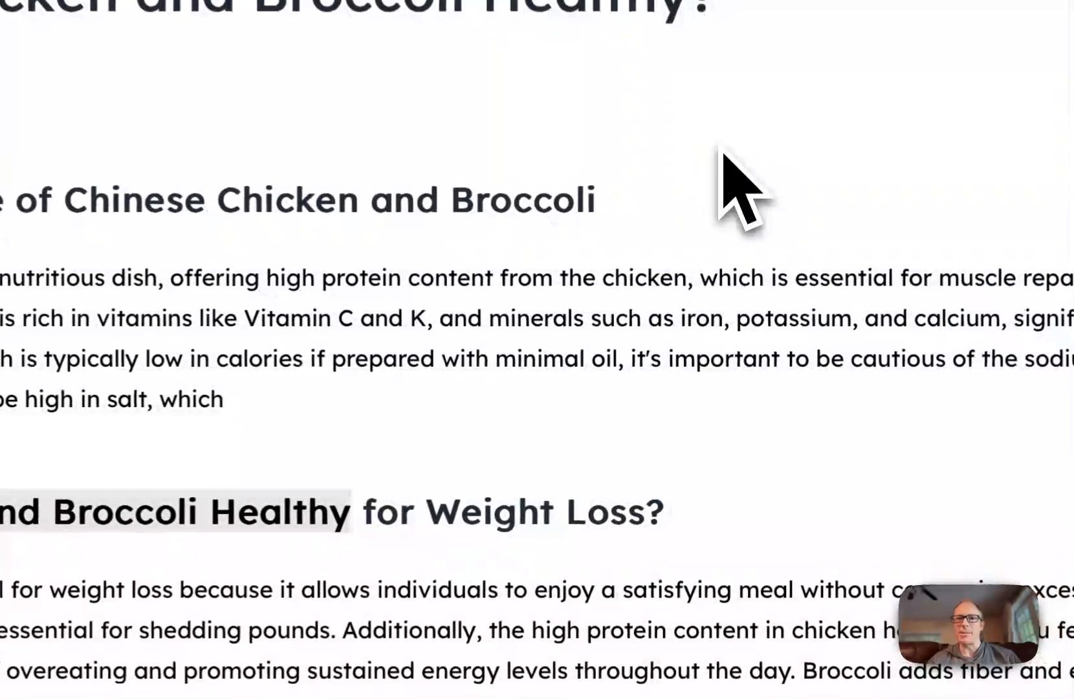
scroll(551, 504, "down", 15)
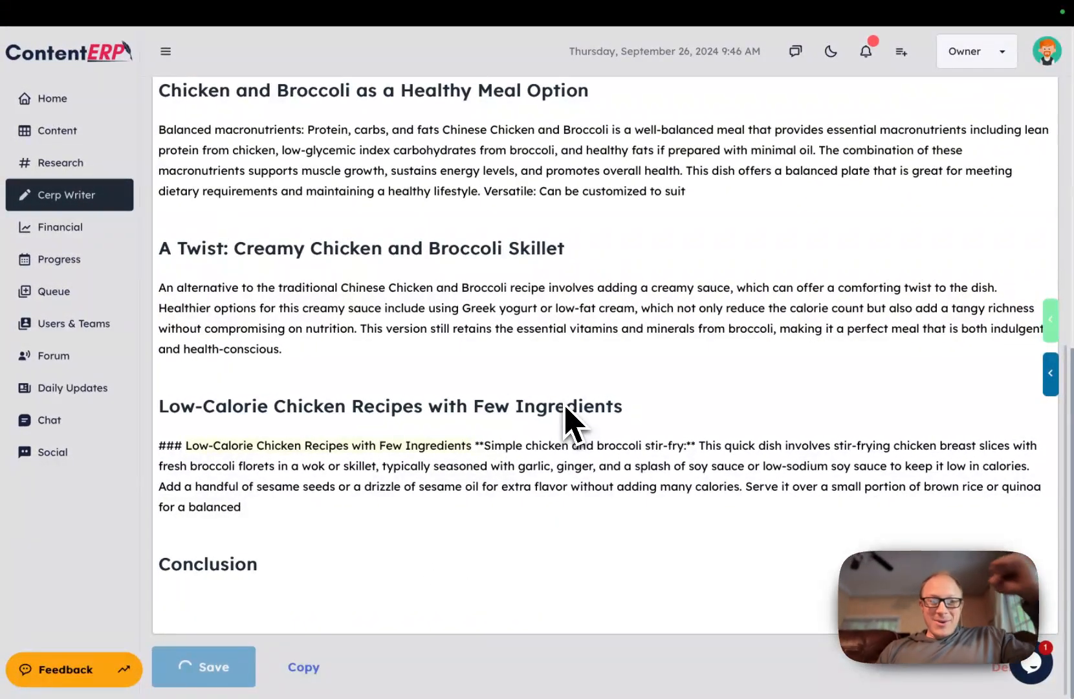
scroll(670, 414, "up", 10)
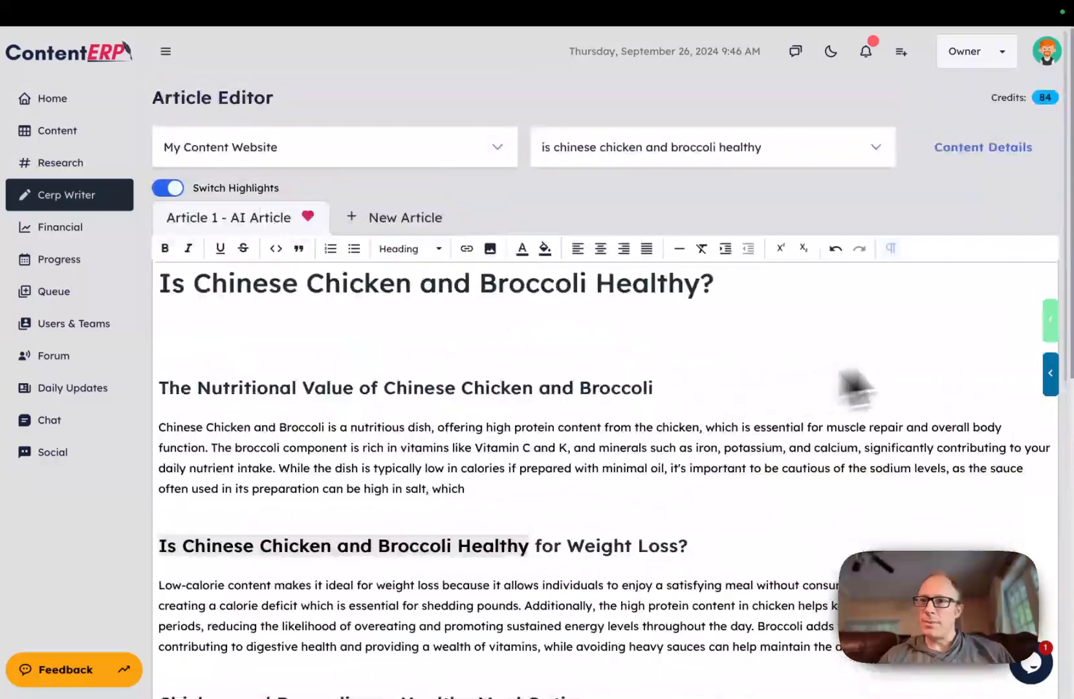
Step: Open the article statistics and examine the word, image, paragraph and link counts, the headings, the title and the keywords
left_click(1052, 332)
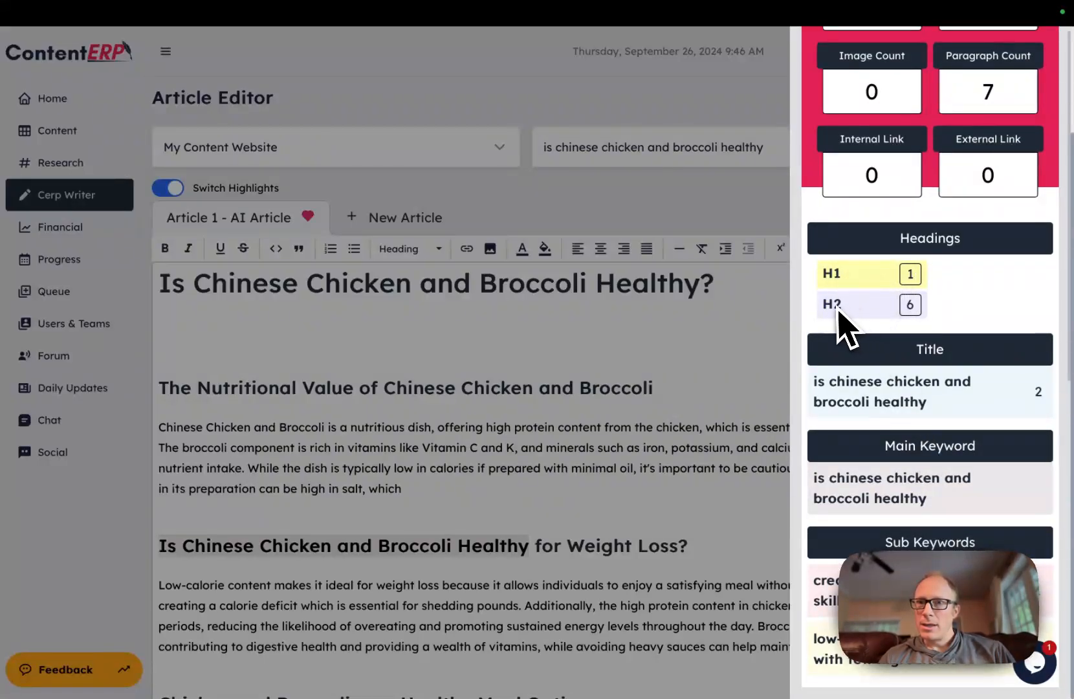
scroll(929, 322, "up", 3)
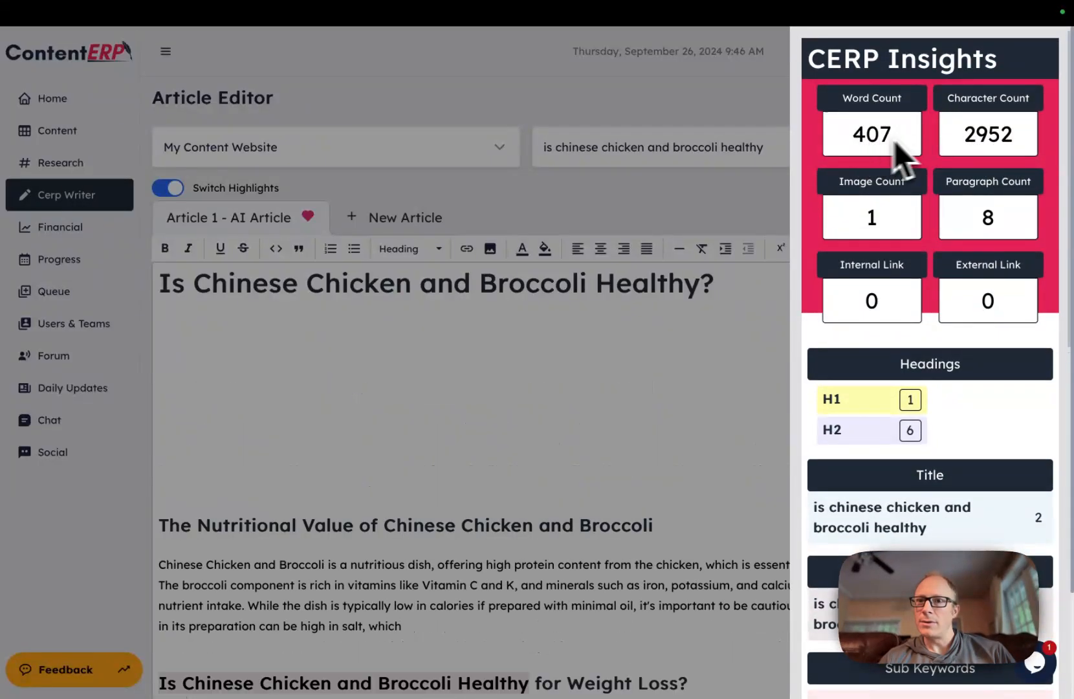
scroll(575, 485, "down", 2)
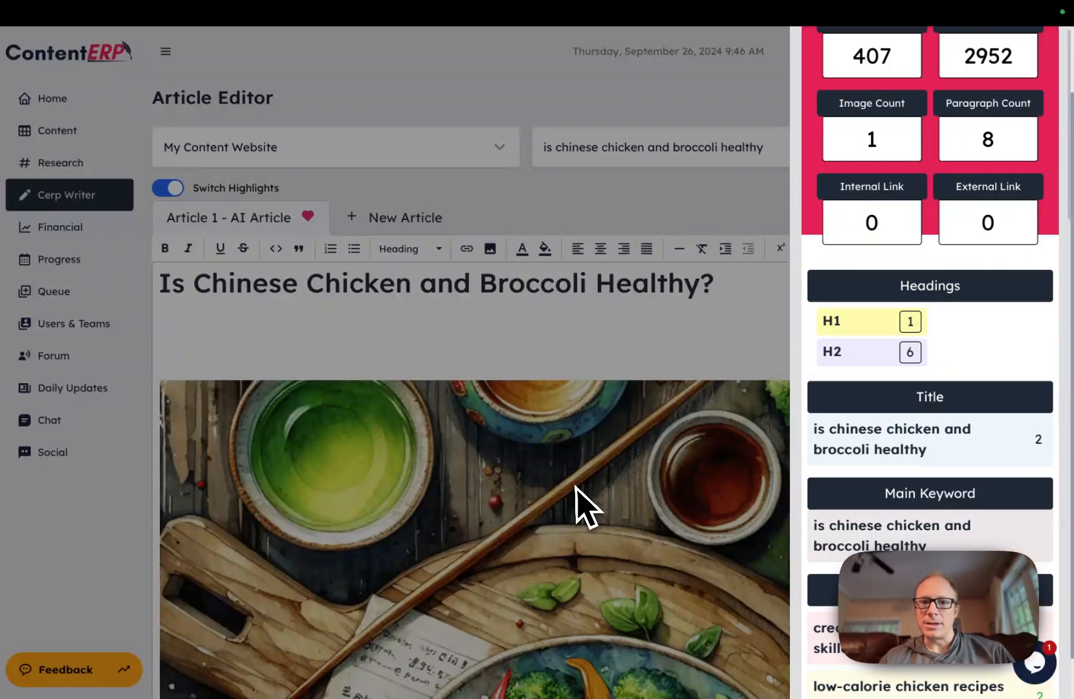
scroll(935, 281, "up", 2)
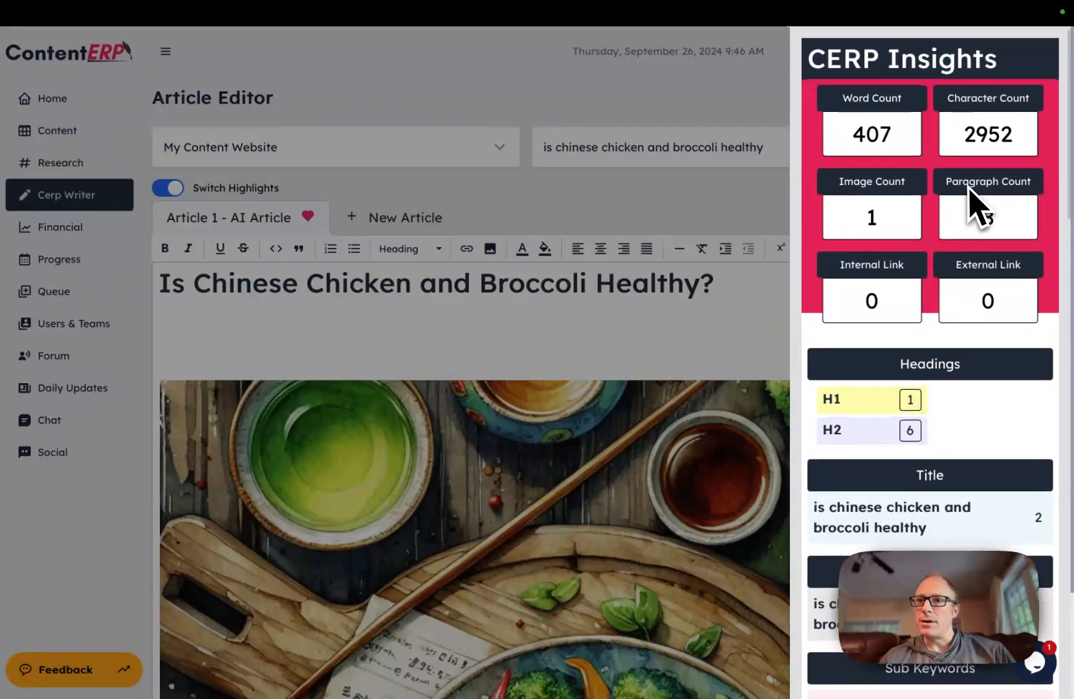
scroll(892, 428, "down", 2)
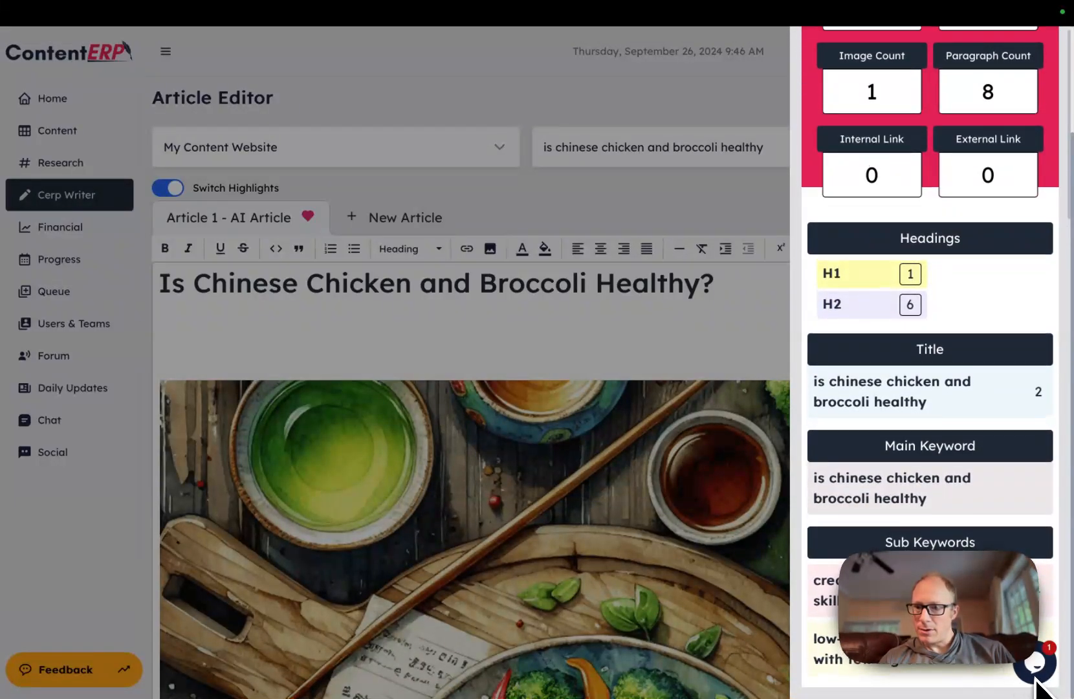
scroll(973, 678, "down", 1)
scroll(973, 678, "up", 1)
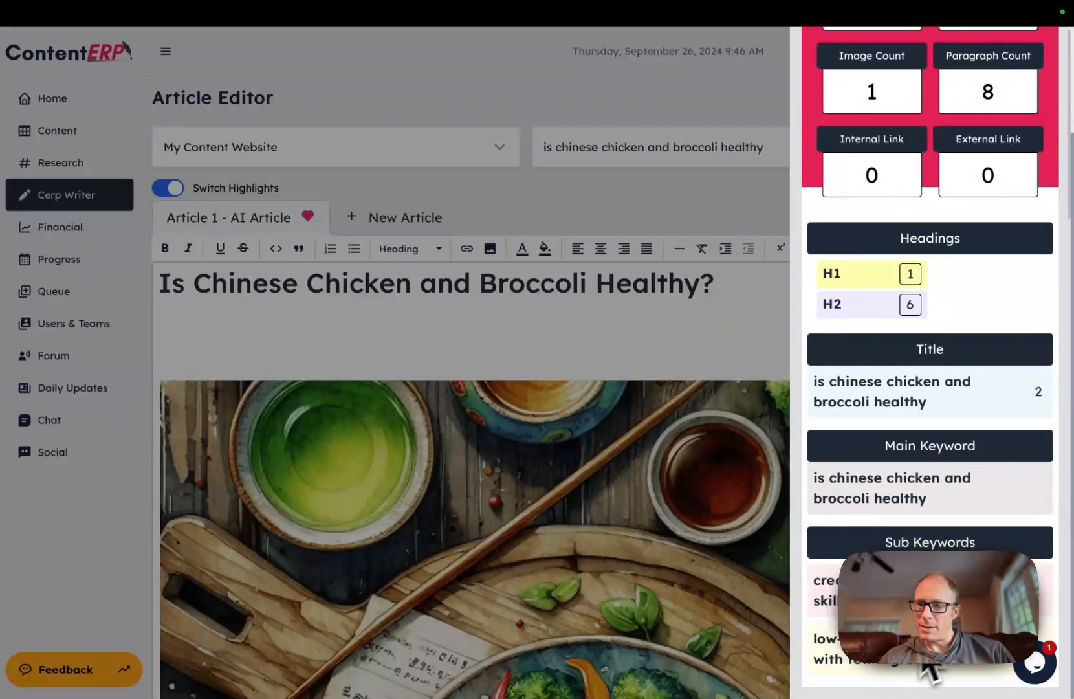
scroll(926, 664, "down", 1)
scroll(932, 664, "up", 1)
Step: Return to the article and examine the generated image under the title and the text down to the Conclusion heading
left_click(629, 316)
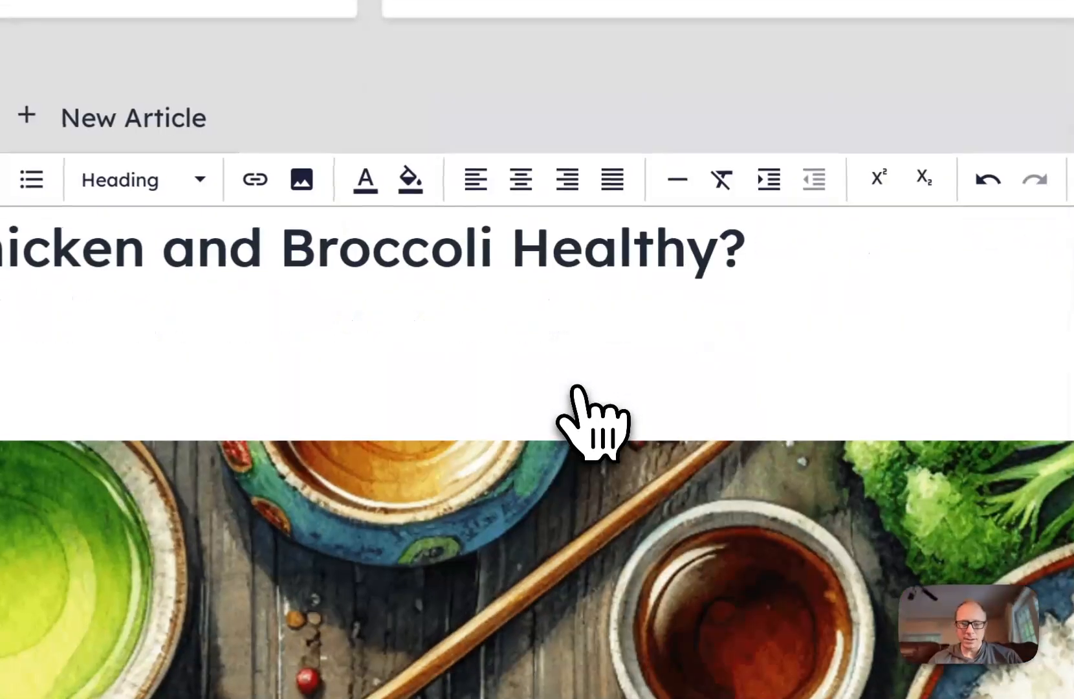
scroll(574, 389, "down", 10)
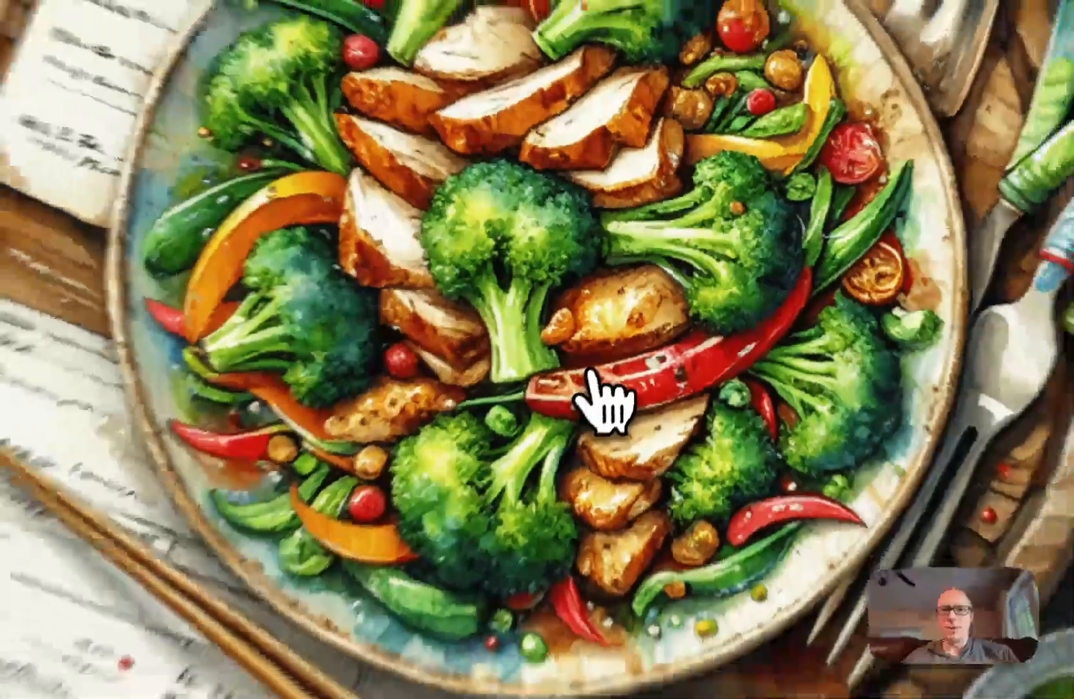
scroll(642, 479, "up", 5)
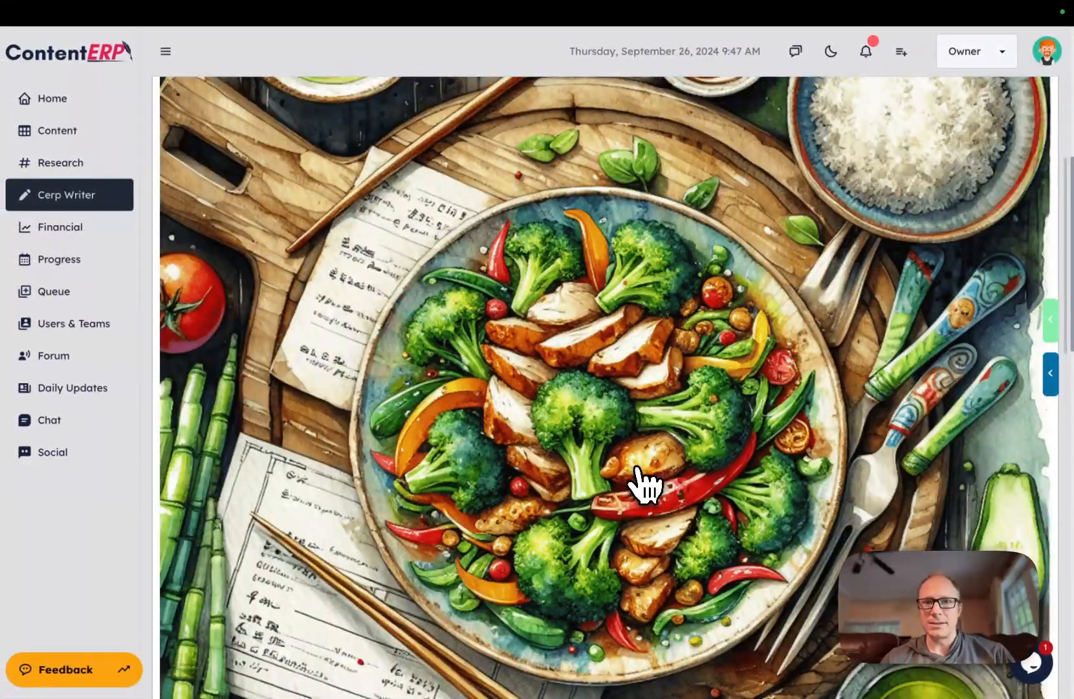
scroll(644, 484, "down", 10)
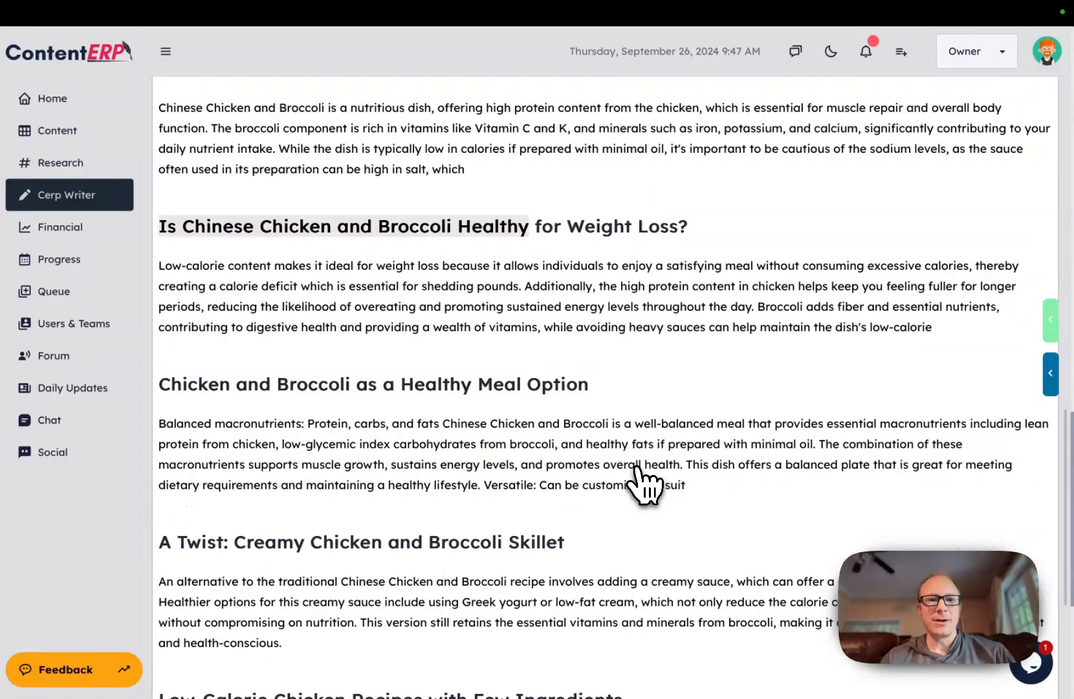
scroll(645, 484, "down", 2)
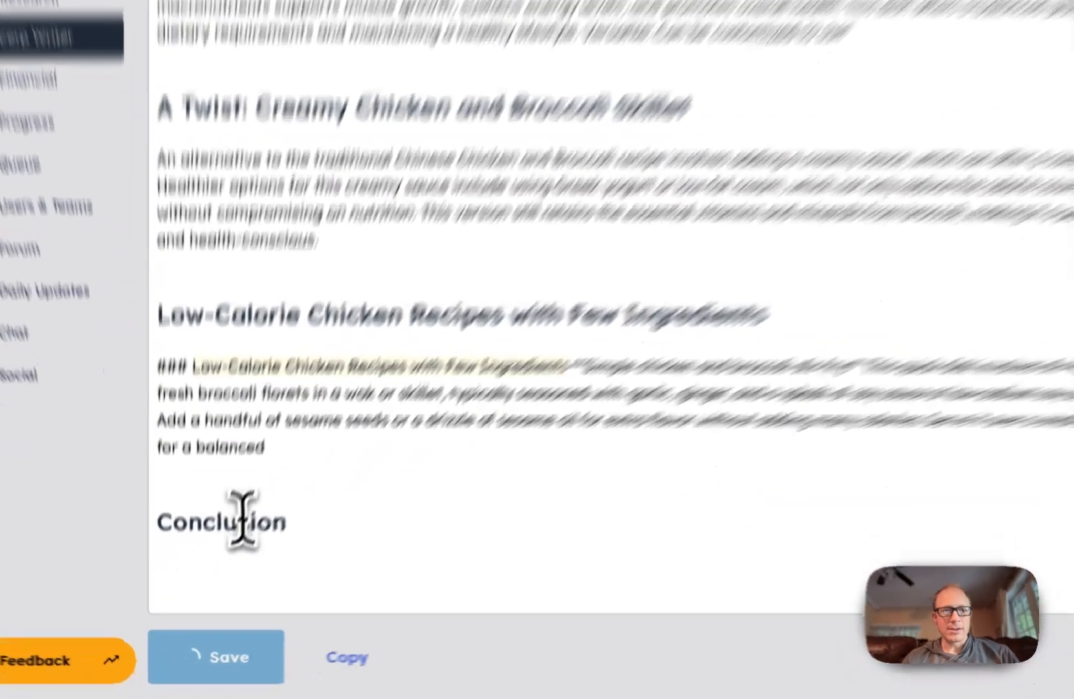
double_click(224, 565)
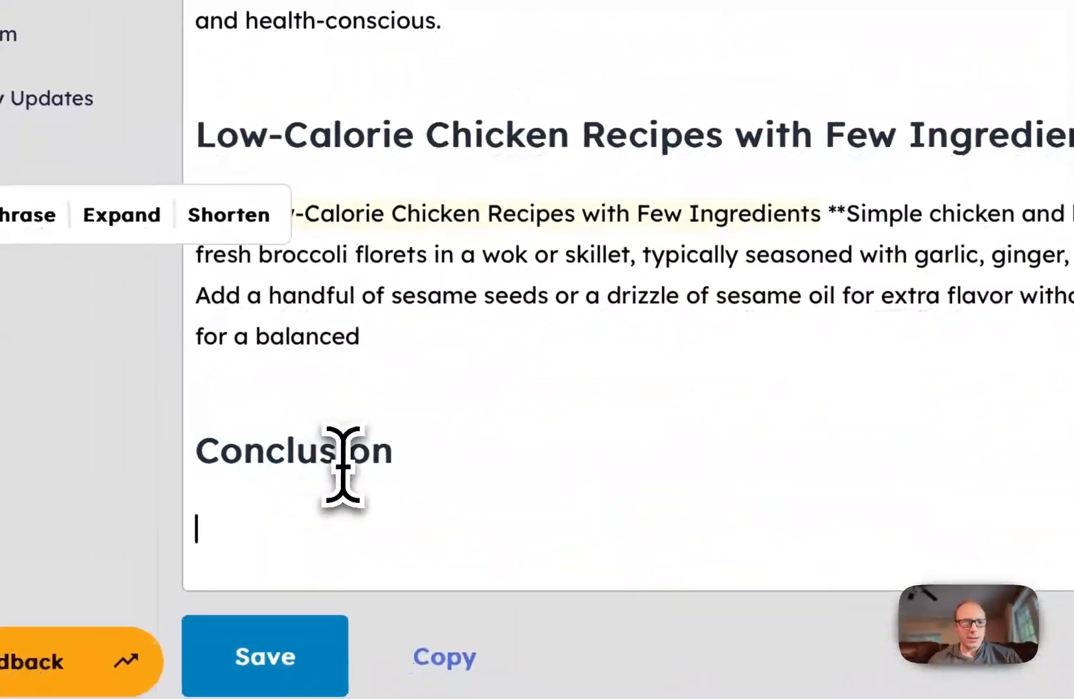
Step: Examine the second generated image below the nutritional value section, check the remaining text, and return to the article title
scroll(343, 466, "up", 10)
scroll(295, 462, "up", 10)
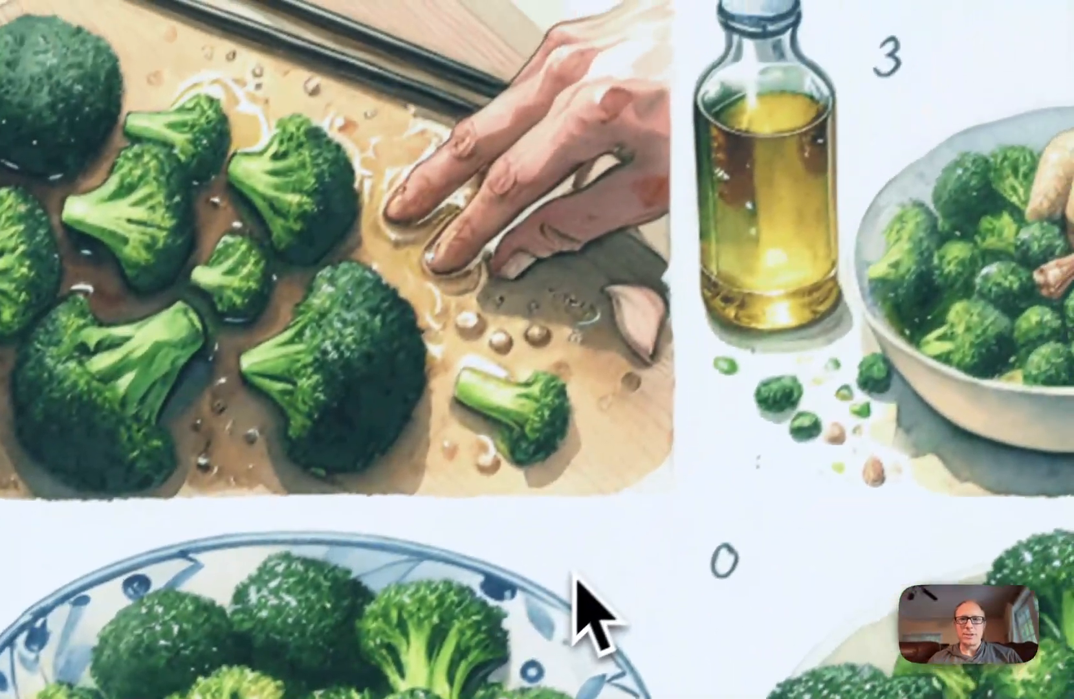
scroll(566, 196, "up", 5)
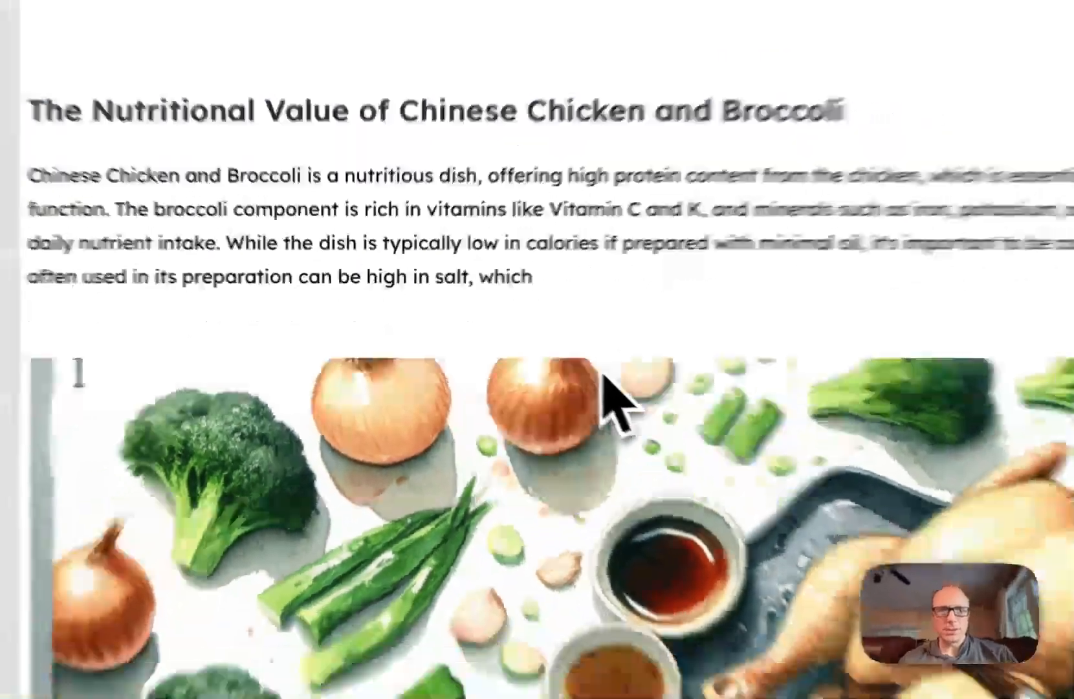
scroll(523, 364, "down", 10)
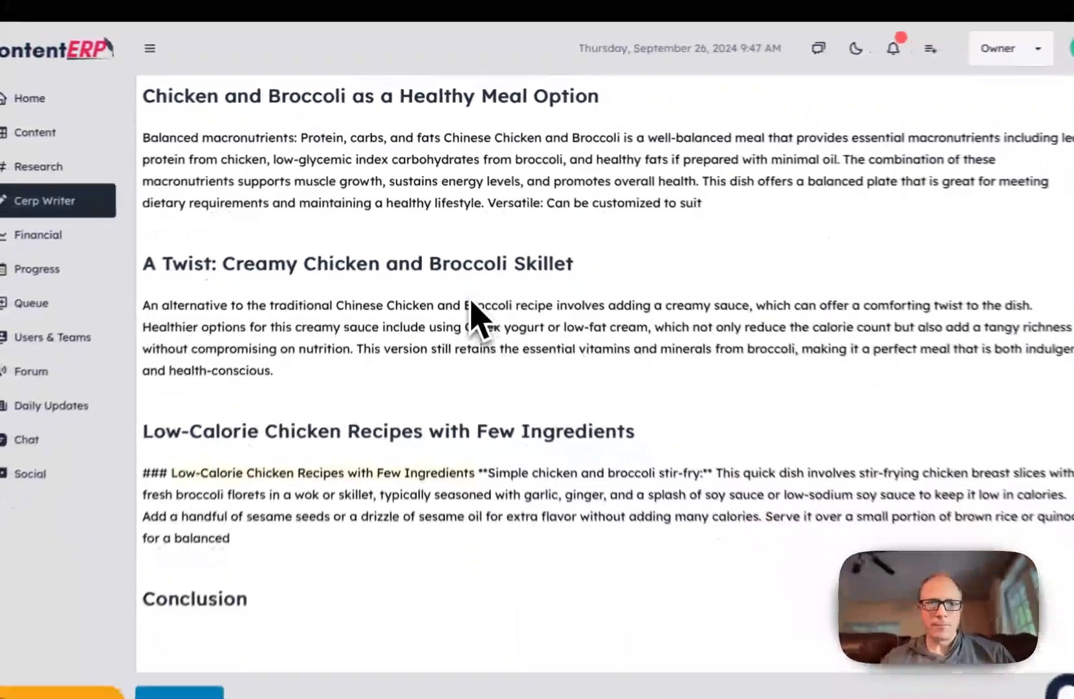
scroll(471, 304, "up", 10)
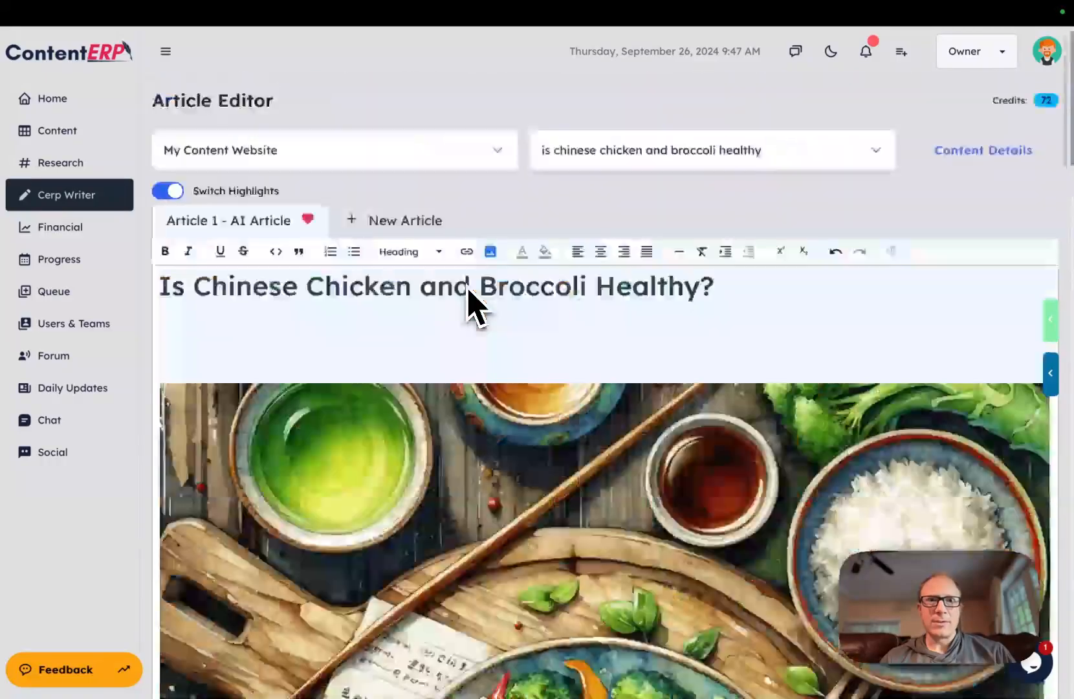
Step: Look over the first image and the nutritional value section, and place the text cursor at the end of the article title
left_click(791, 295)
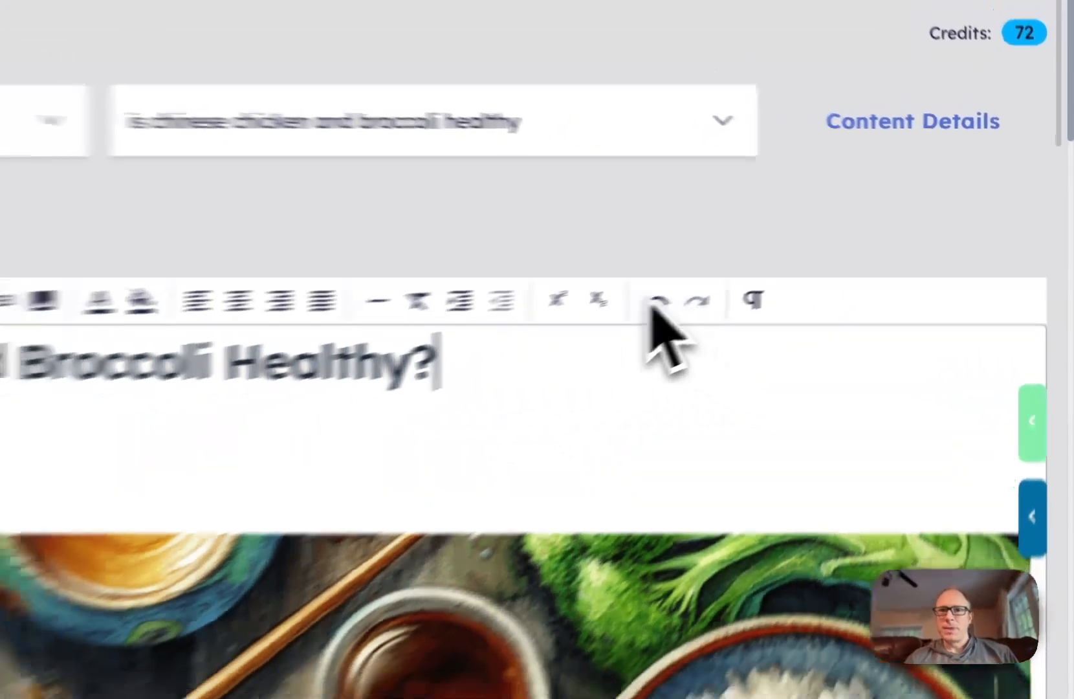
scroll(336, 288, "down", 2)
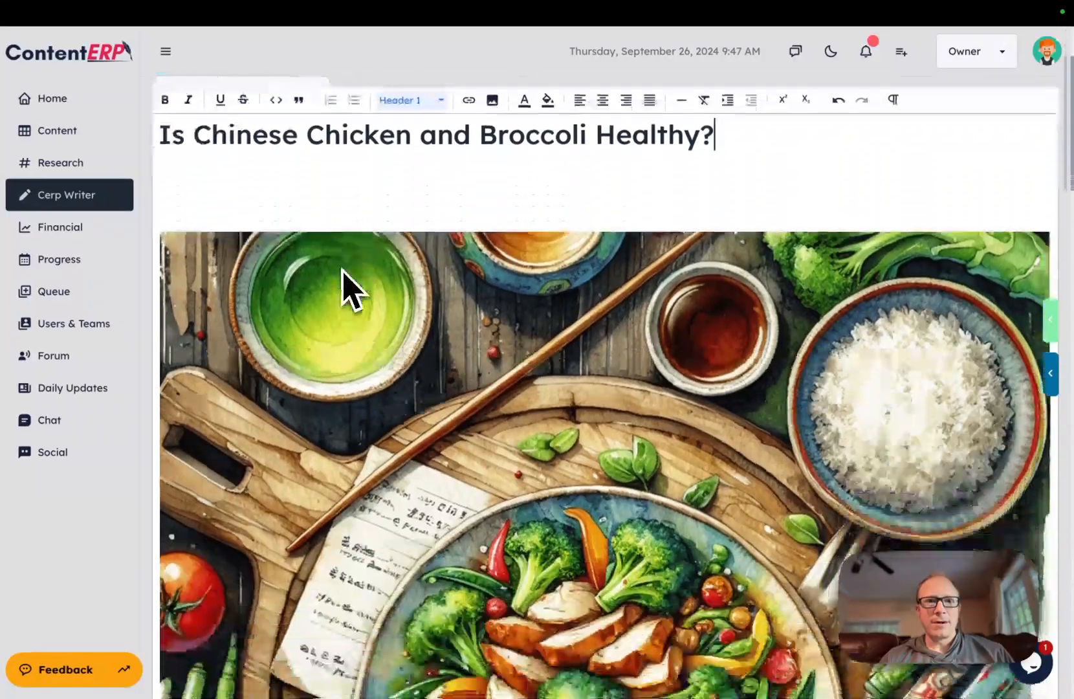
scroll(344, 273, "down", 4)
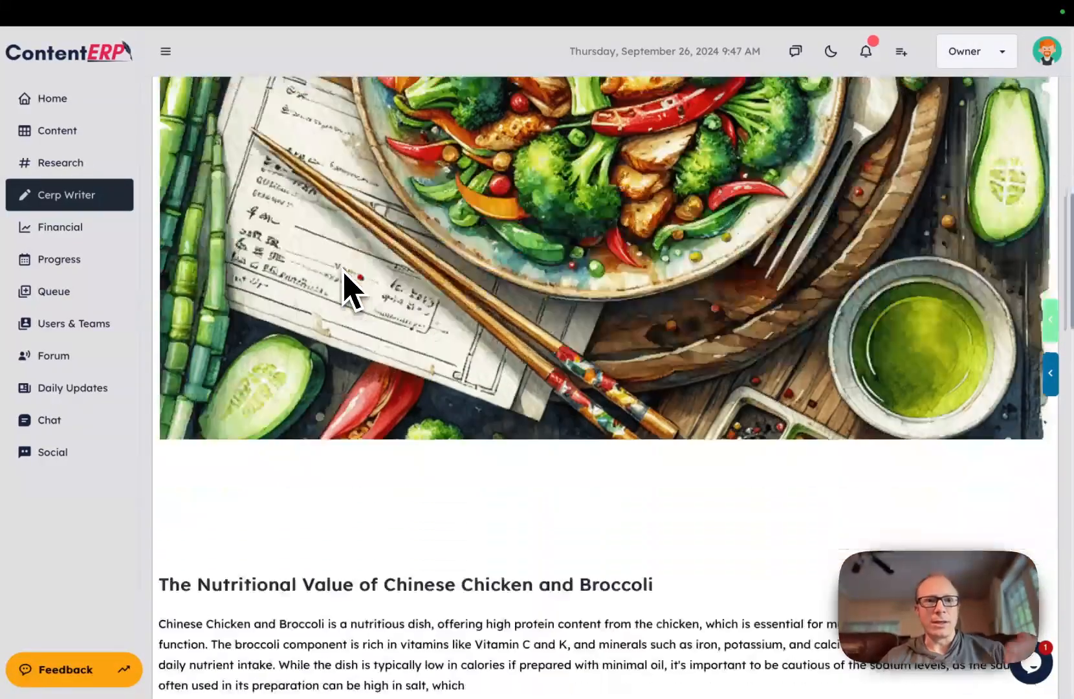
scroll(355, 336, "up", 2)
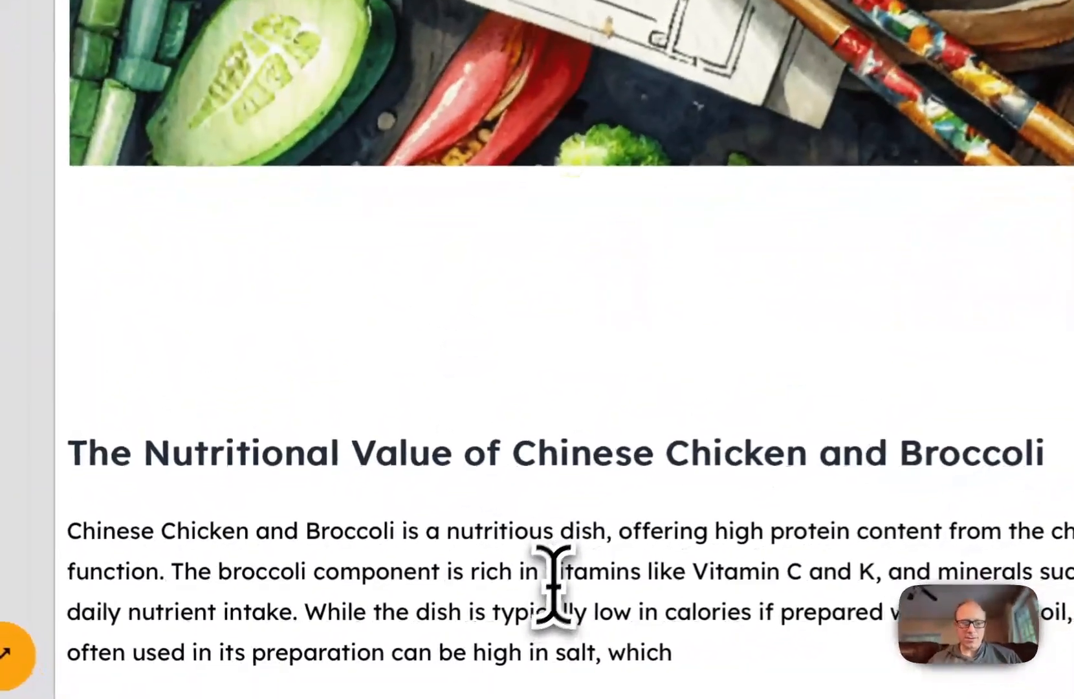
scroll(573, 355, "up", 5)
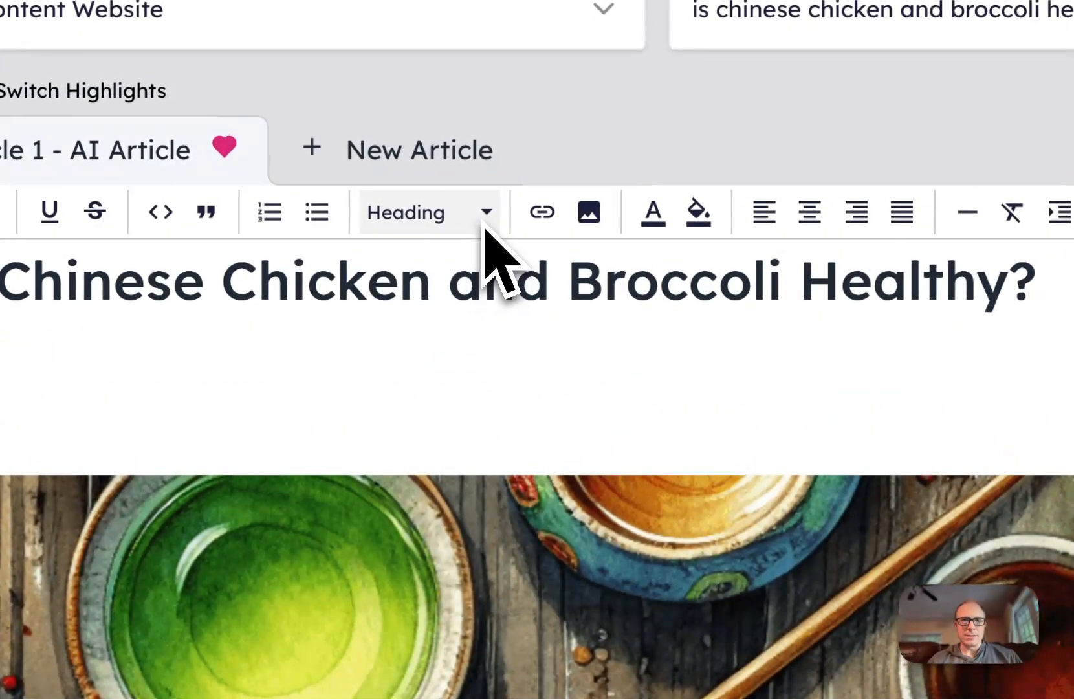
left_click(919, 436)
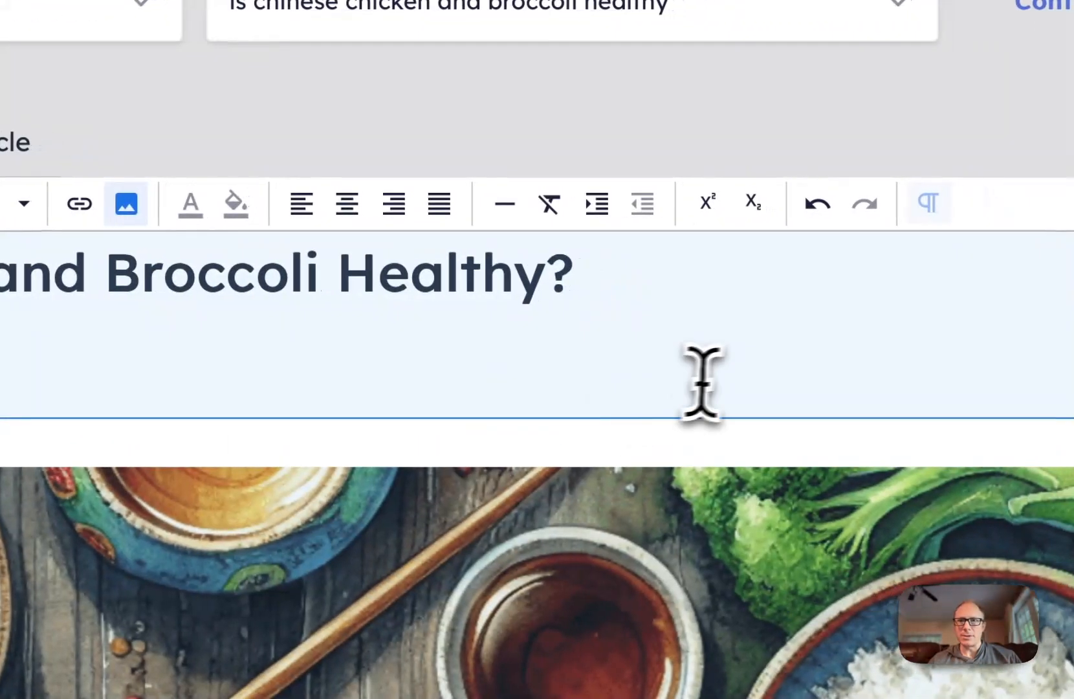
left_click(707, 381)
left_click(716, 279)
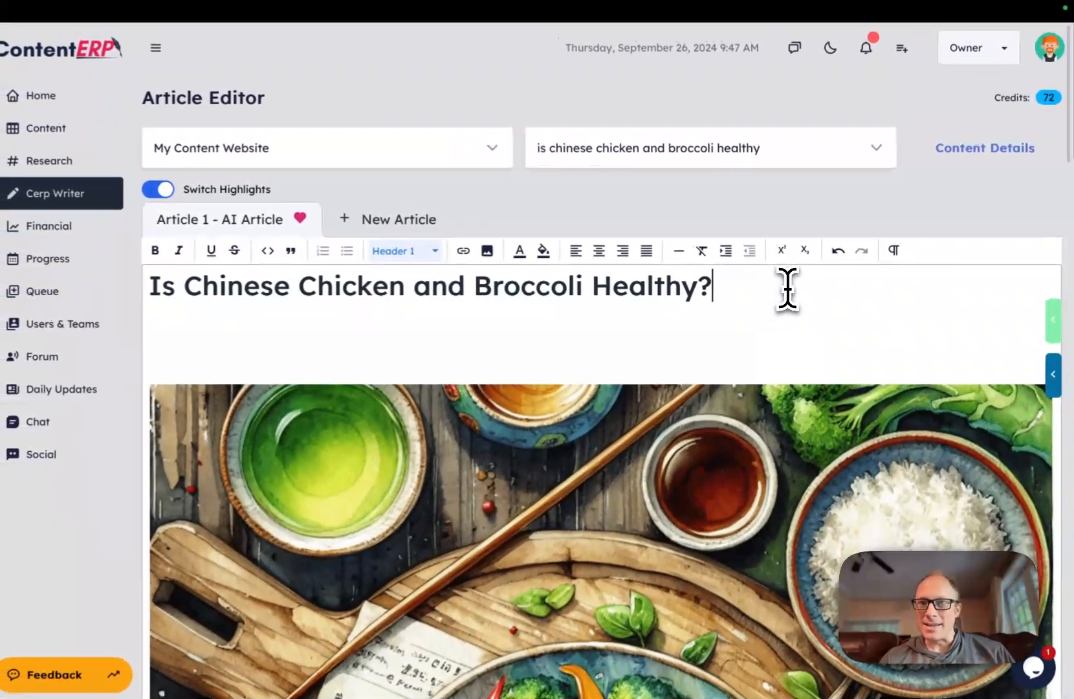
Step: Look through the article once more, from the first generated image past the second one down to the conclusion
scroll(788, 288, "down", 3)
scroll(788, 288, "down", 10)
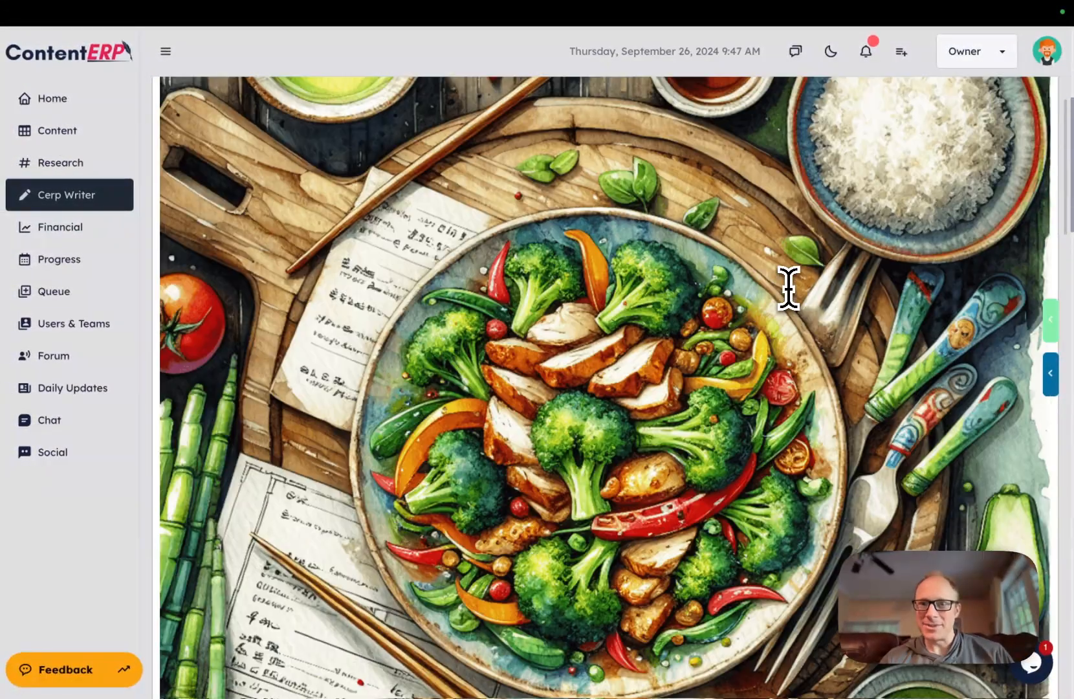
scroll(731, 448, "down", 3)
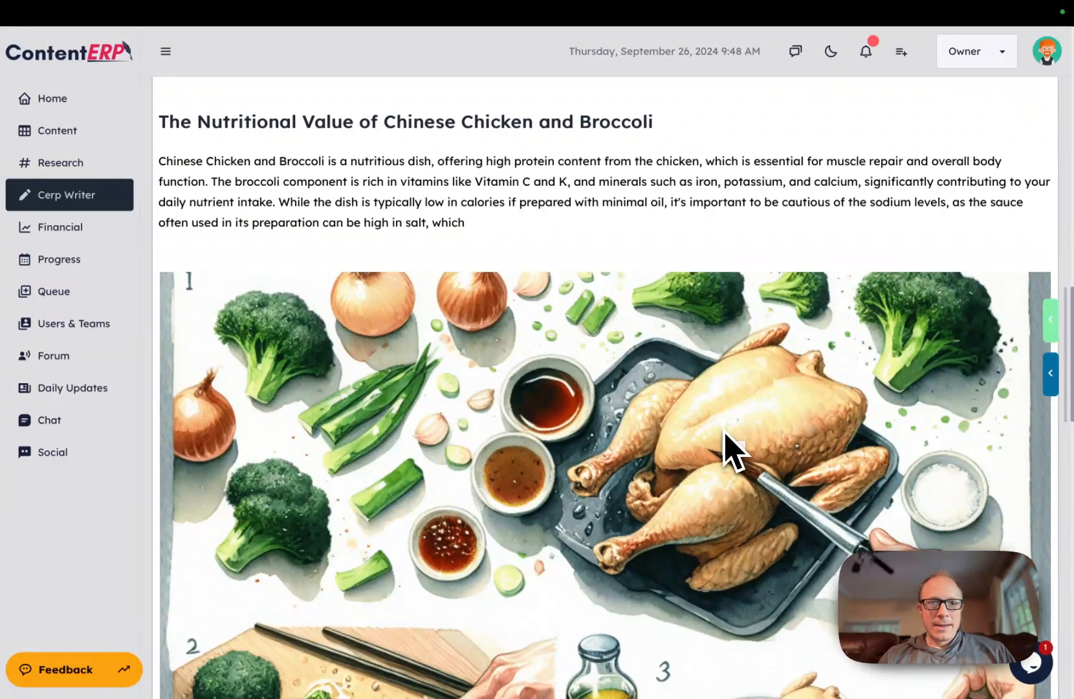
scroll(610, 557, "down", 15)
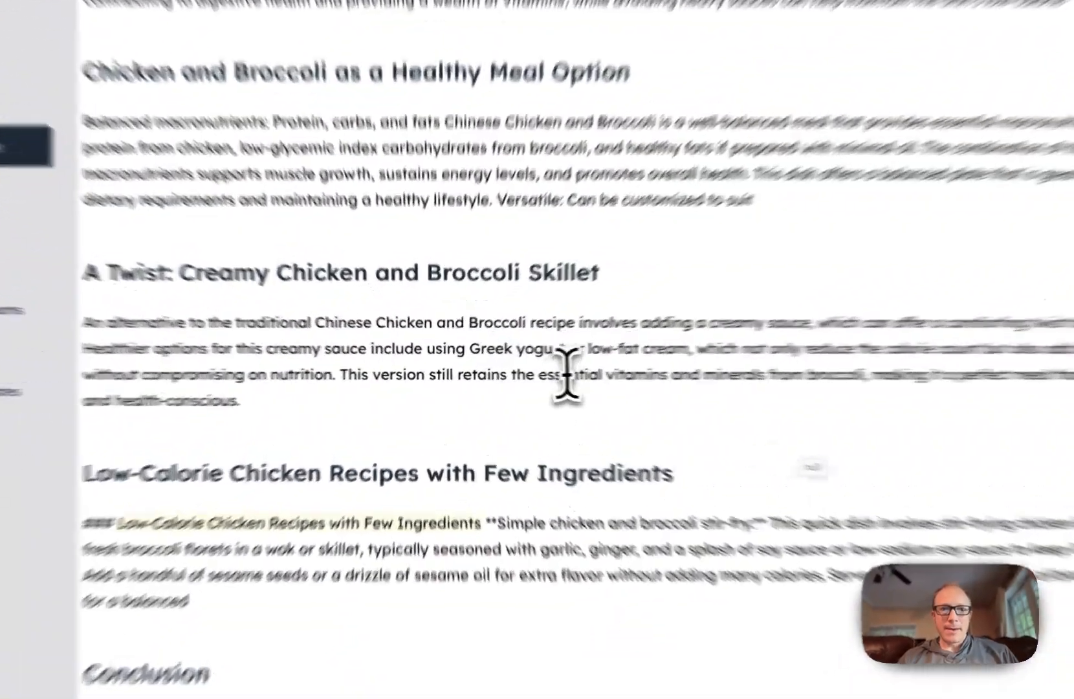
Step: Expand the paragraph under "A Twist: Creamy Chicken and Broccoli Skillet" with the AI tool and insert the expanded text
double_click(542, 373)
triple_click(657, 352)
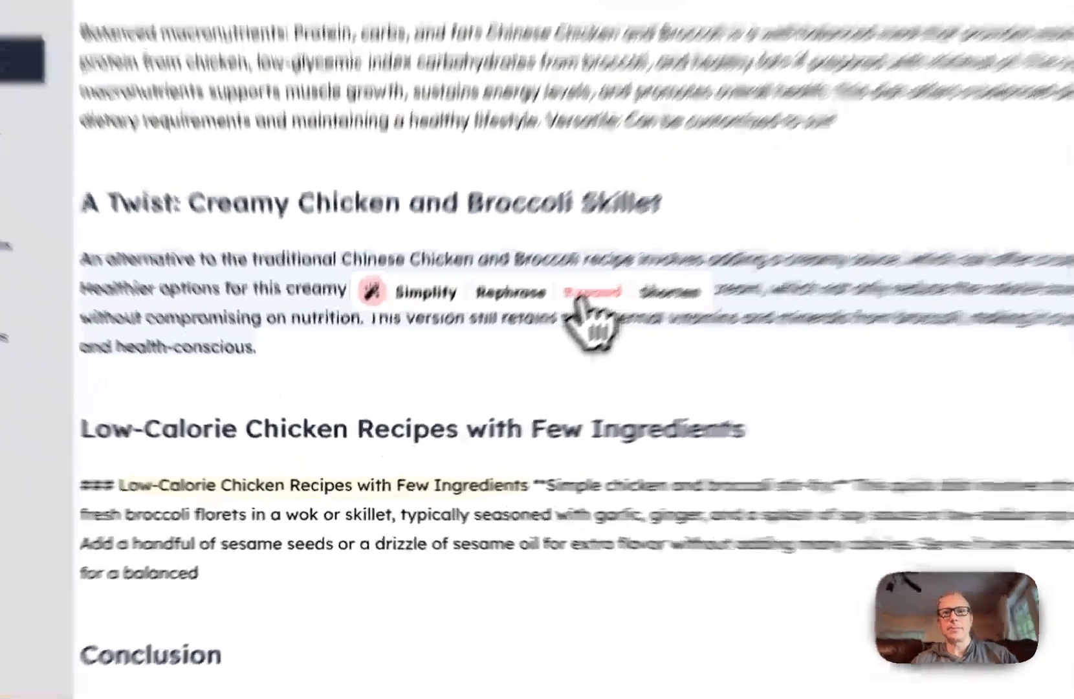
left_click(511, 359)
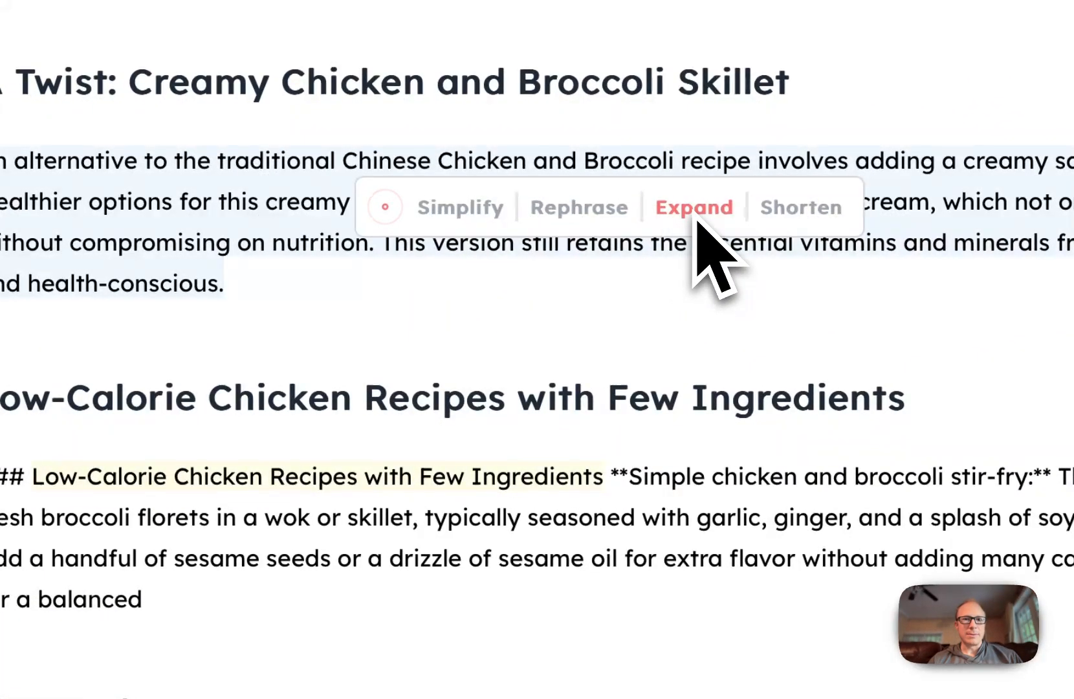
left_click(479, 513)
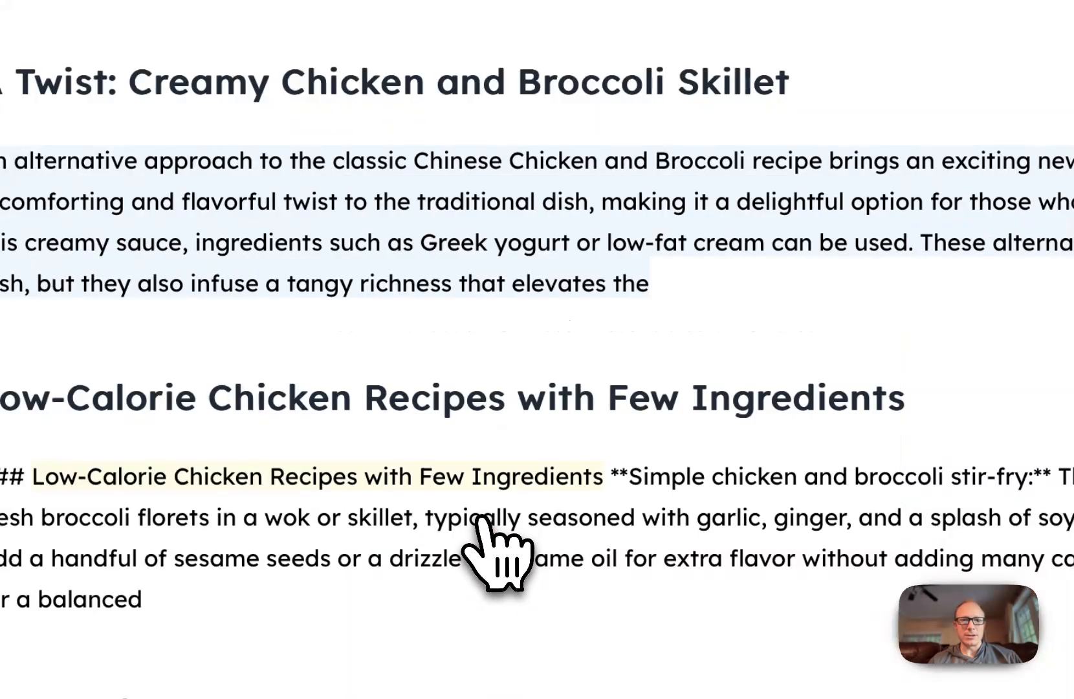
left_click(781, 296)
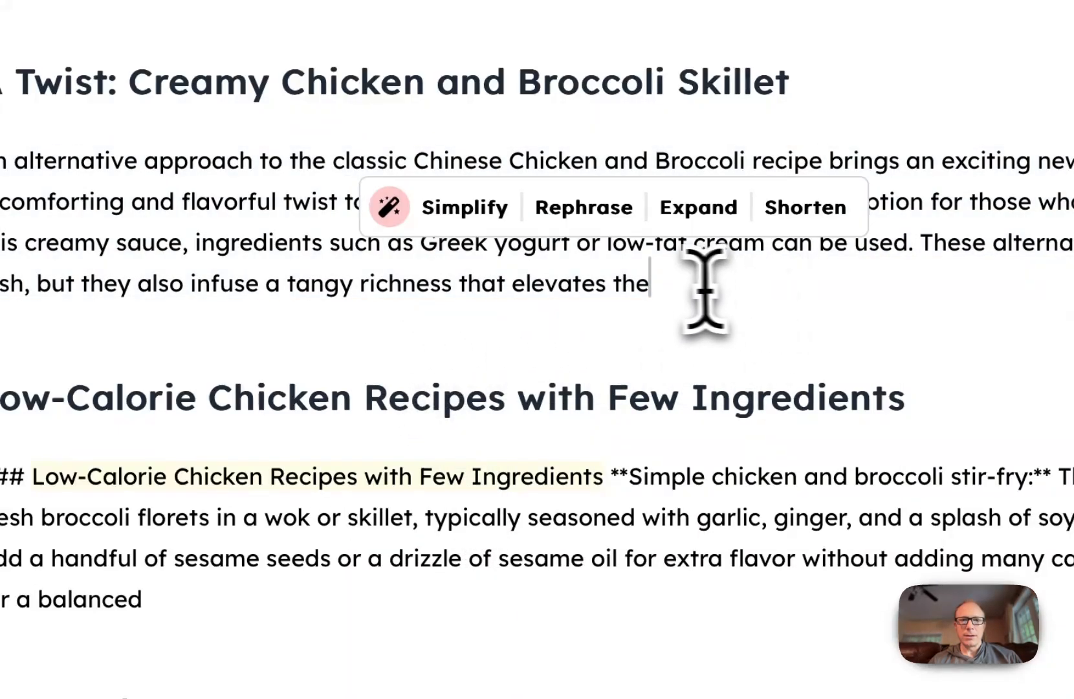
Step: Rephrase the cut-off last sentence of the creamy skillet section, starting at "These alternatives not only", with AI and insert the new version
scroll(677, 289, "down", 1)
scroll(439, 231, "down", 1)
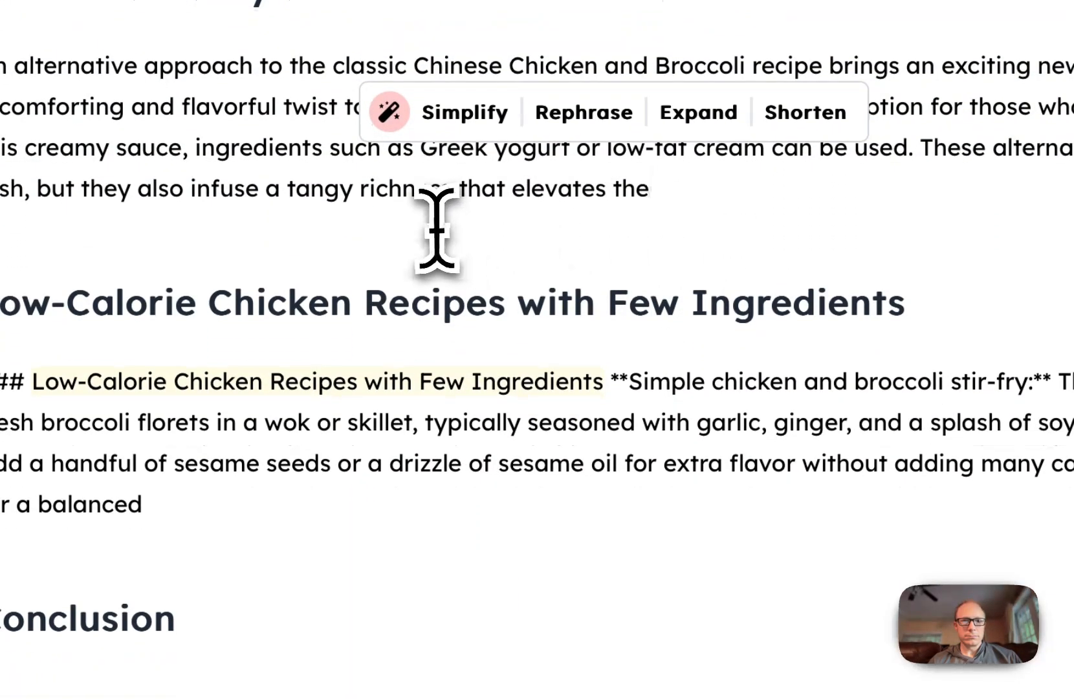
left_click_drag(677, 190, 189, 170)
left_click_drag(263, 317, 994, 295)
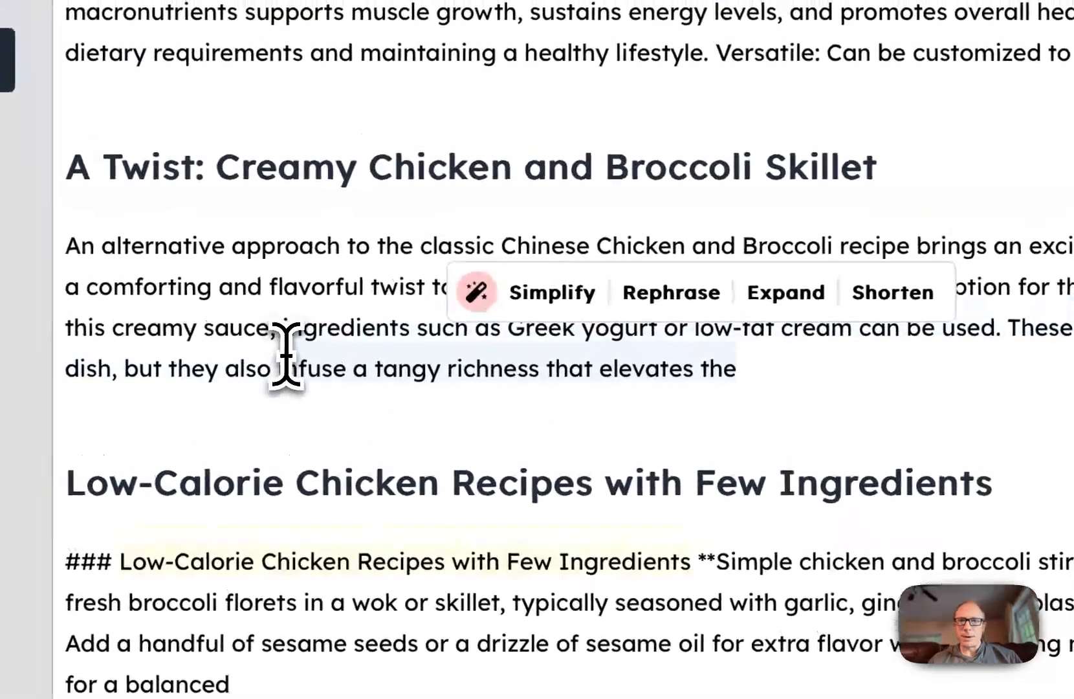
left_click_drag(609, 317, 610, 325)
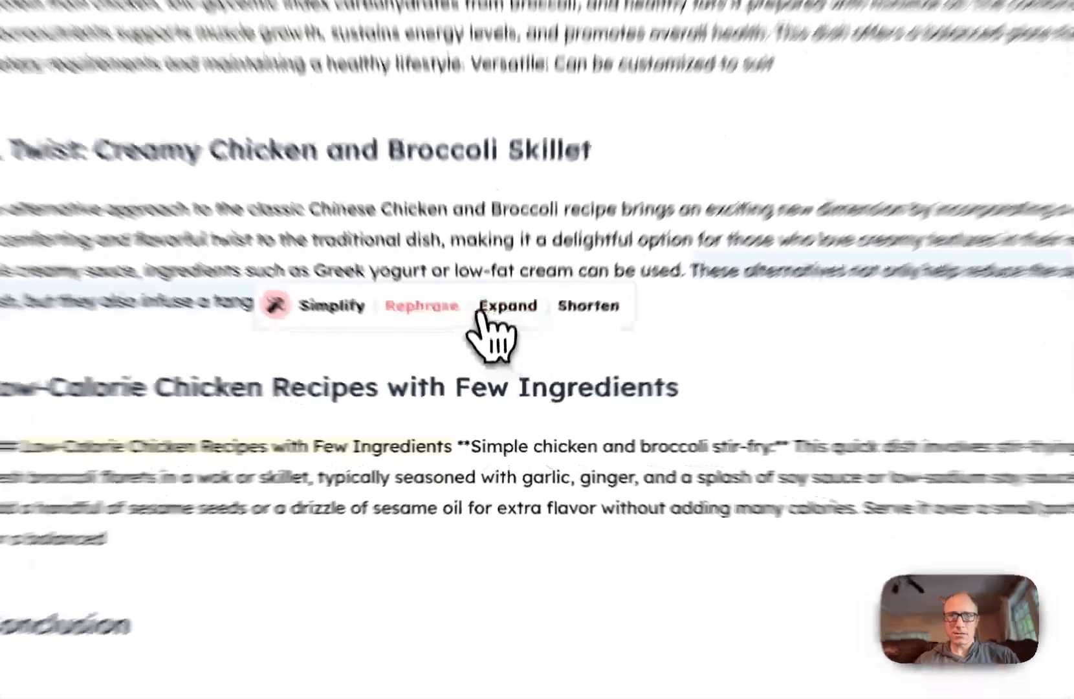
left_click(451, 352)
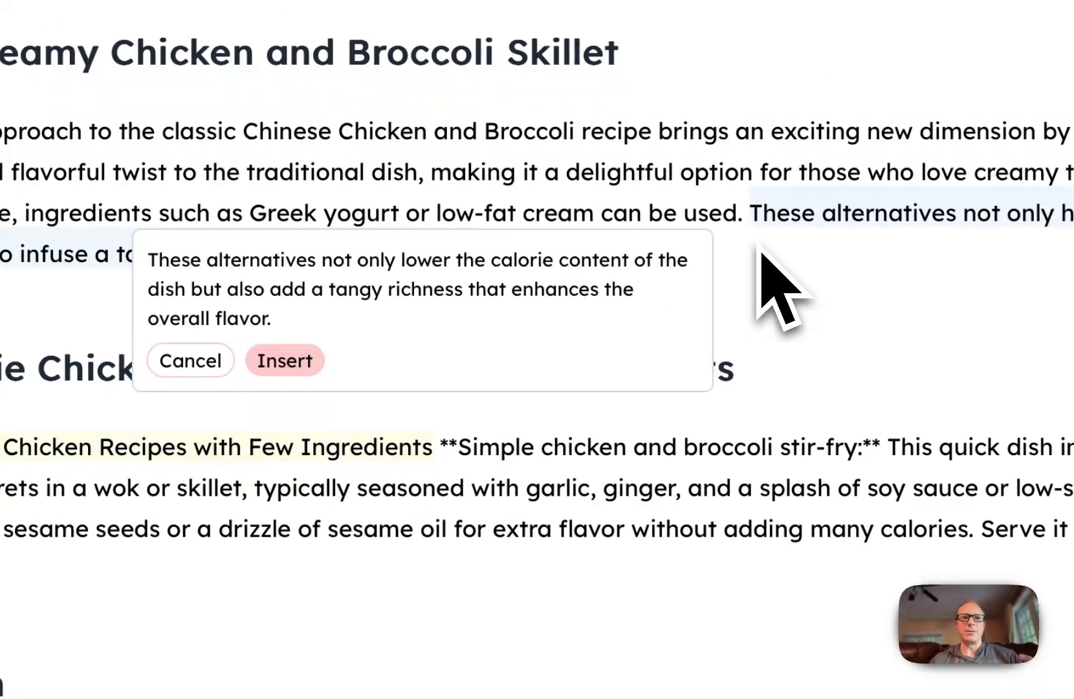
left_click(284, 363)
left_click(615, 277)
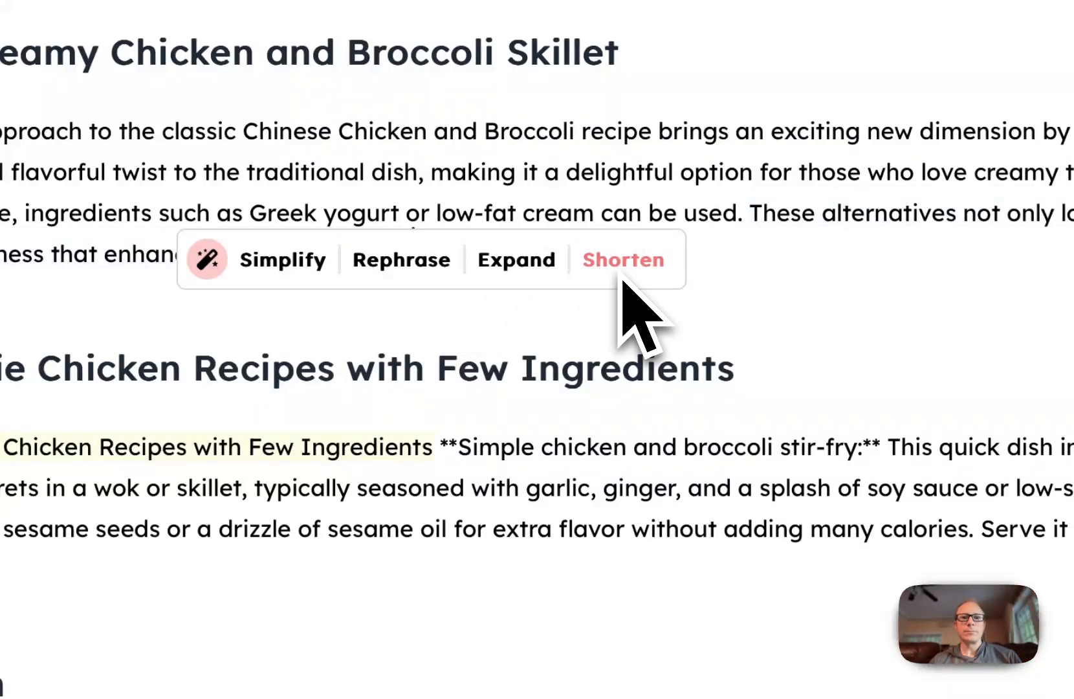
left_click(798, 266)
Step: Delete the empty Conclusion heading and replace the unfinished last sentence of the low-calorie recipes section with its AI rephrasing
scroll(798, 266, "down", 1)
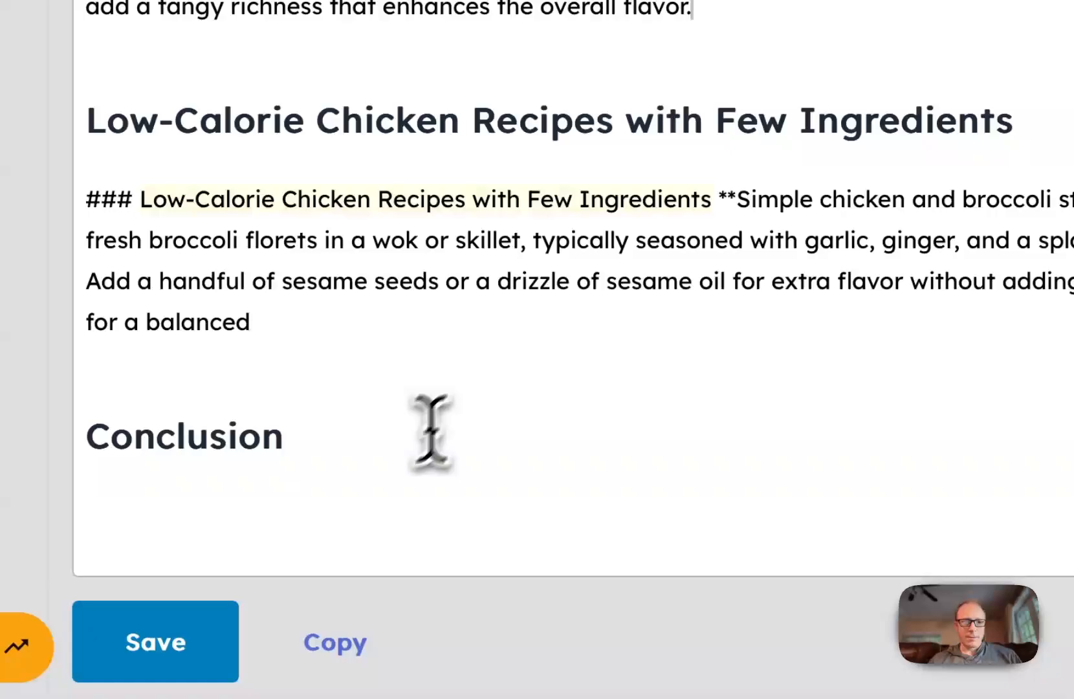
double_click(432, 432)
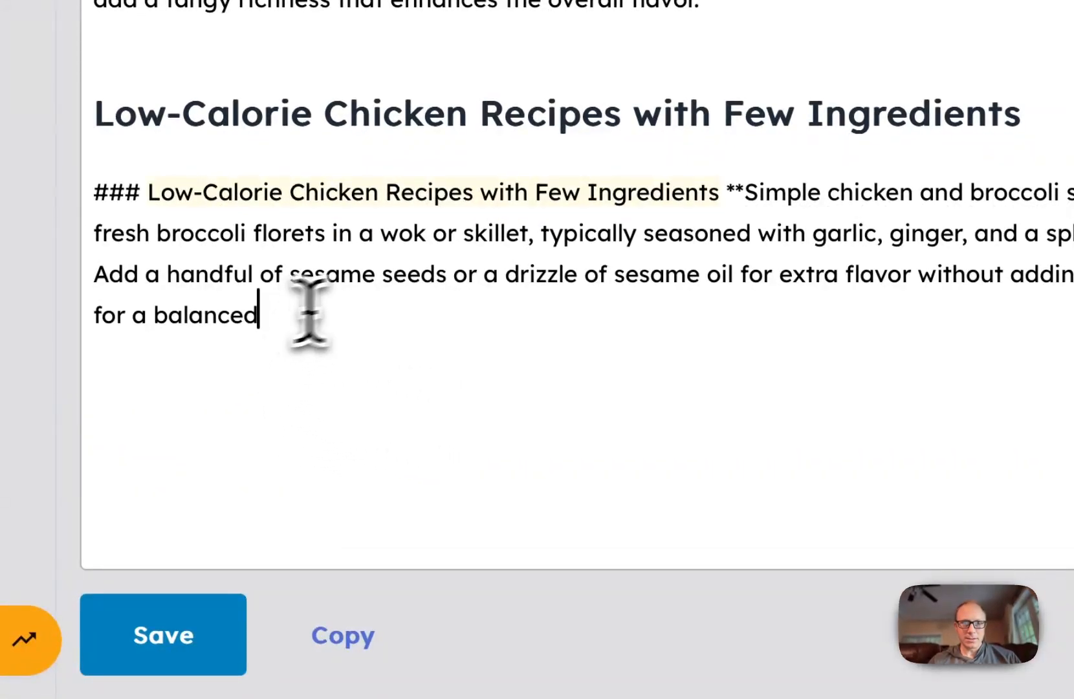
left_click_drag(309, 312, 697, 343)
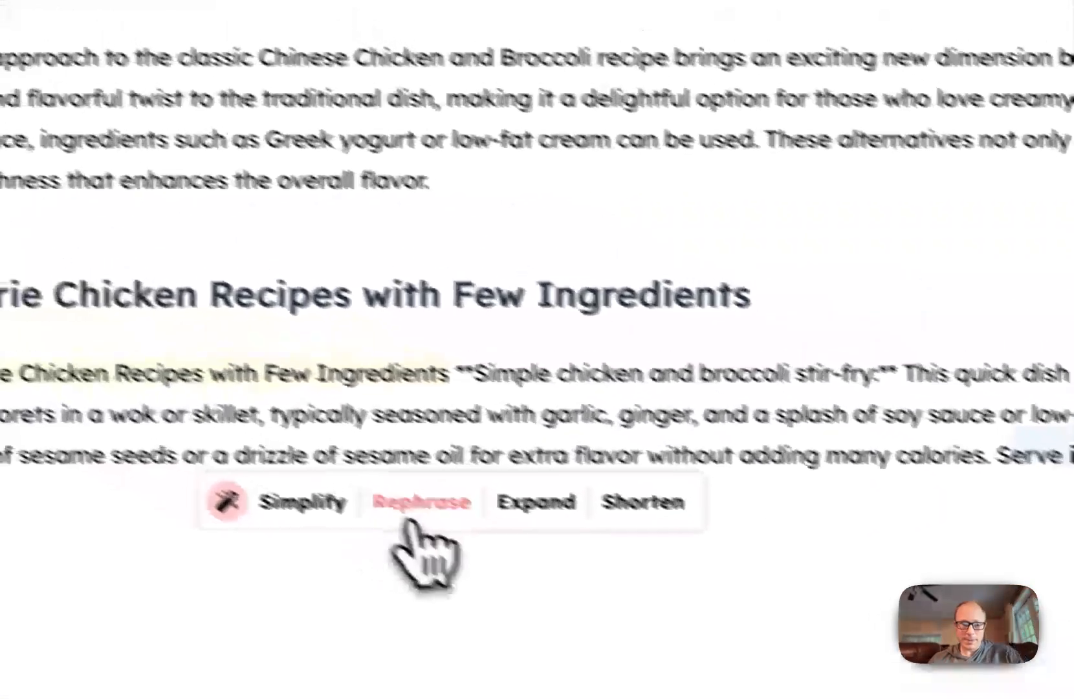
left_click(194, 398)
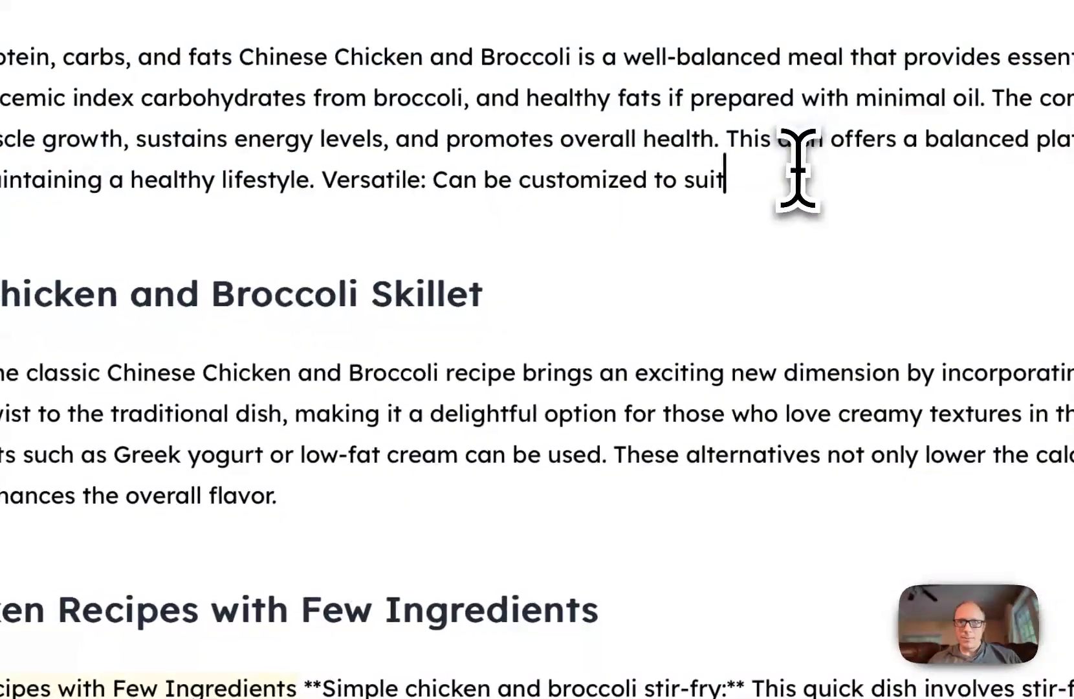
left_click_drag(797, 170, 442, 186)
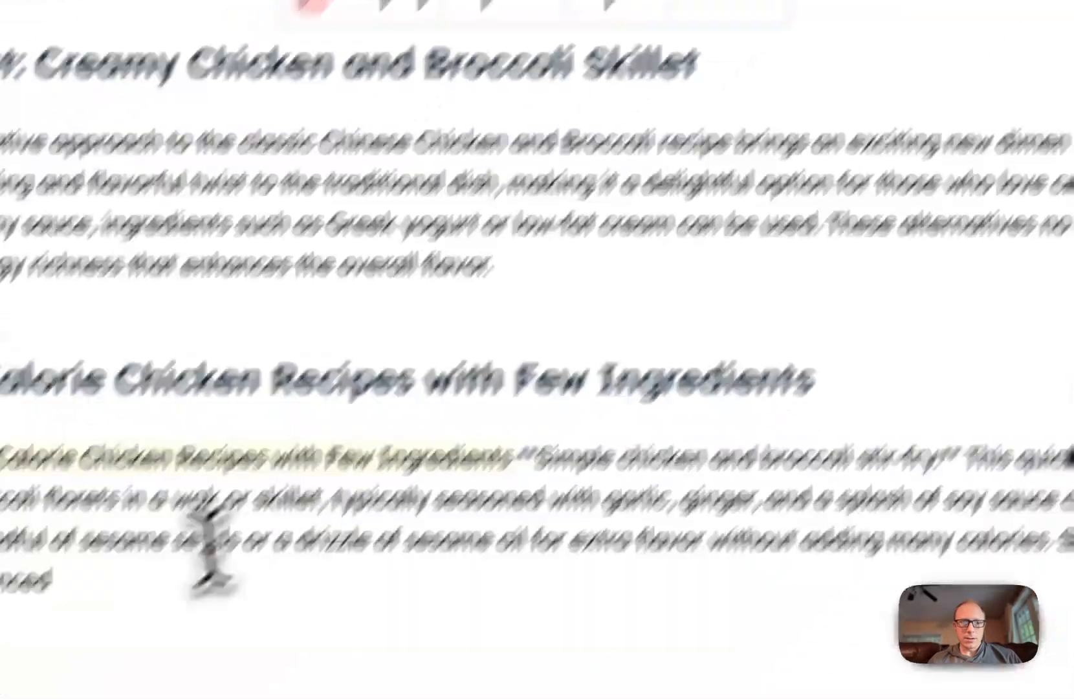
left_click_drag(254, 451, 731, 329)
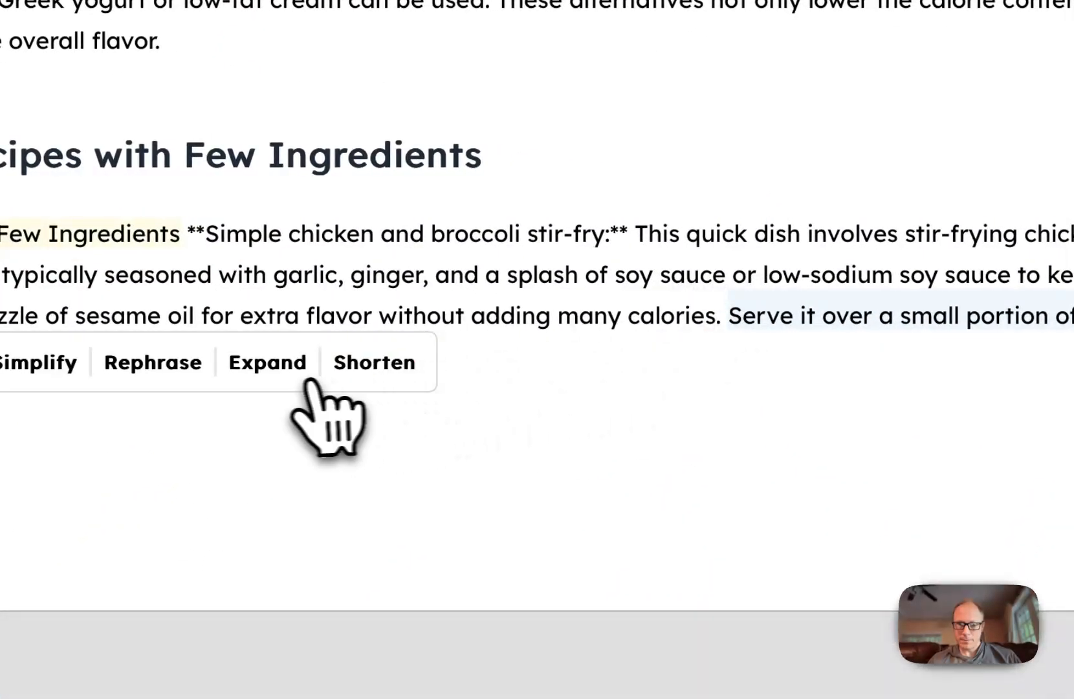
left_click(152, 363)
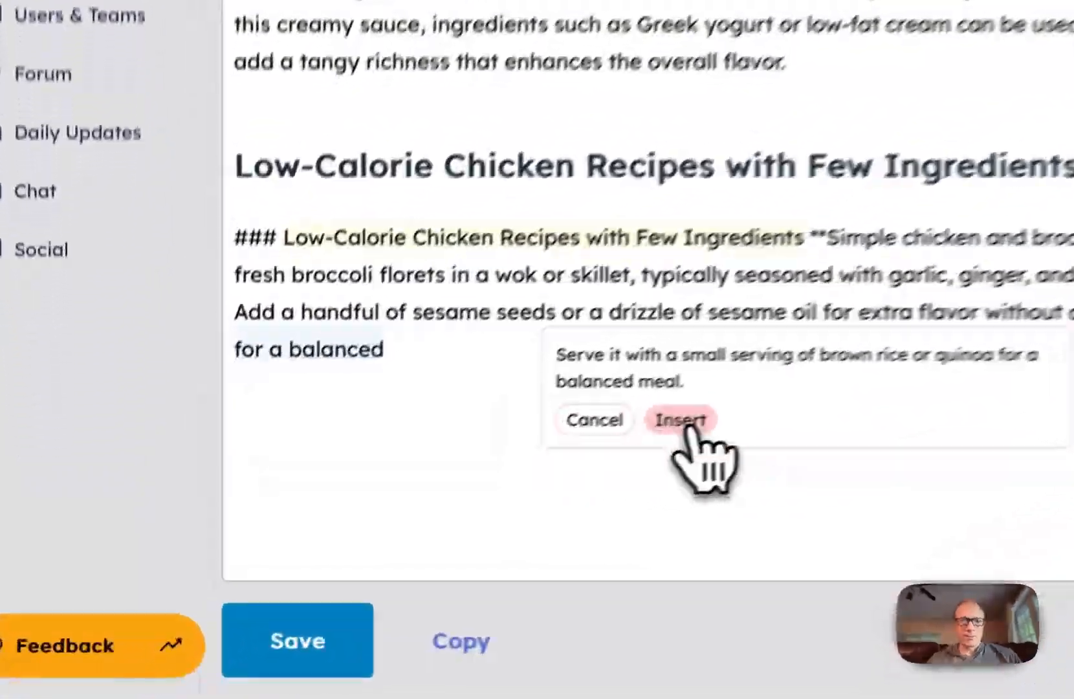
left_click(403, 545)
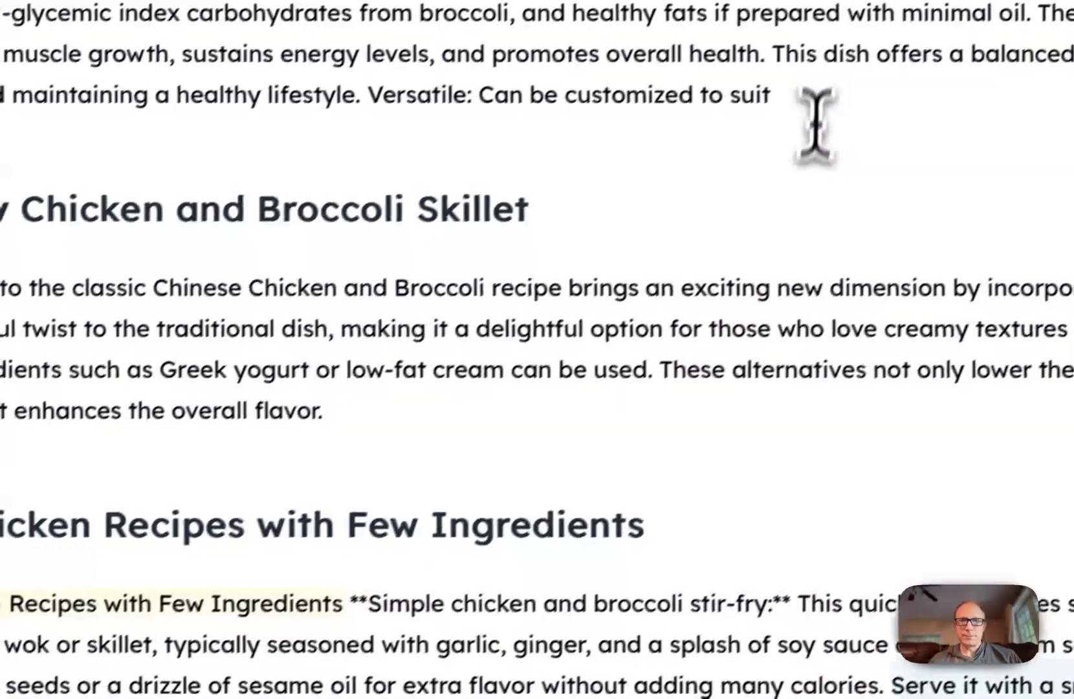
Step: Expand the closing sentences of the healthy meal option section, from "This dish offers", with AI and try to save the article
left_click_drag(807, 165, 738, 258)
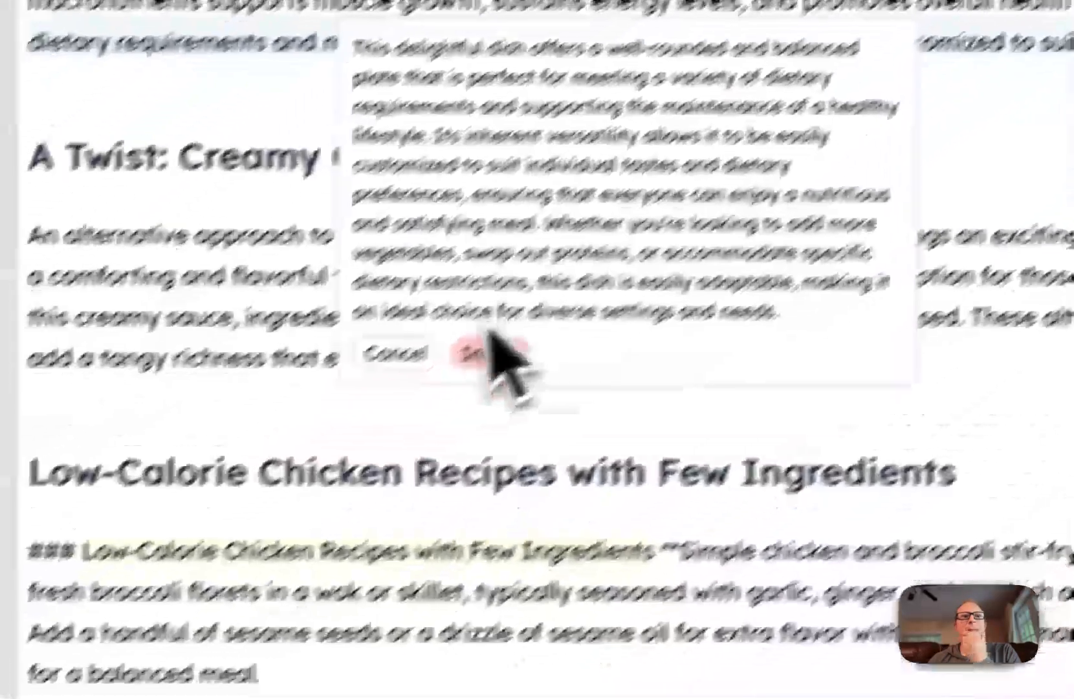
left_click(139, 603)
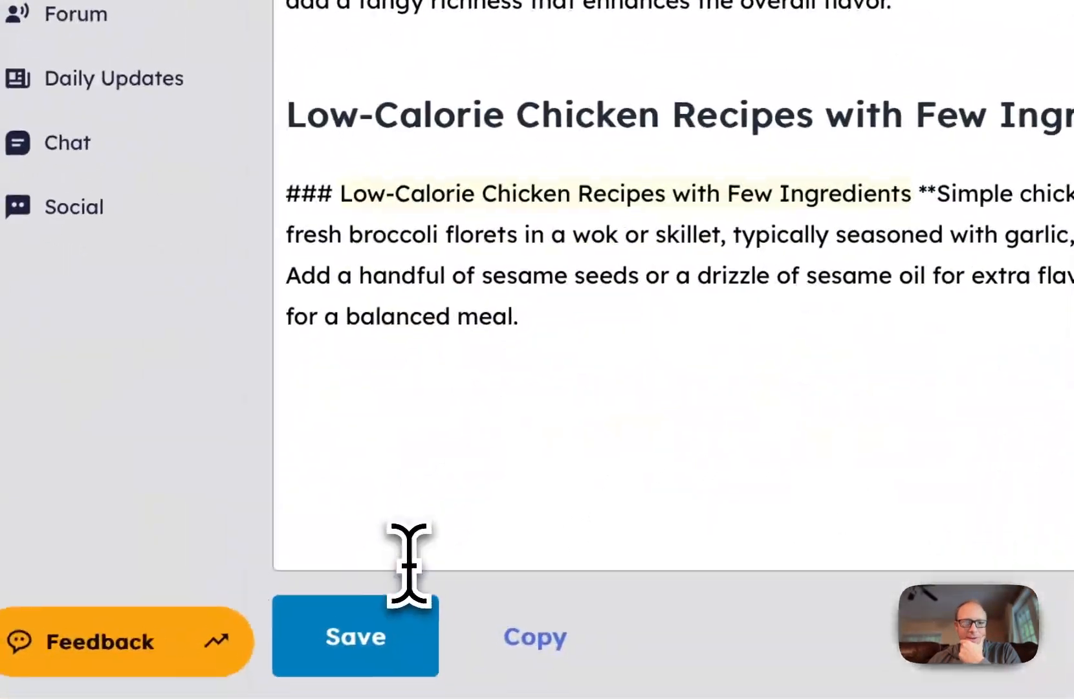
Step: Turn off the article's highlights and save the article, returning to the Article Editor heading
scroll(717, 200, "up", 20)
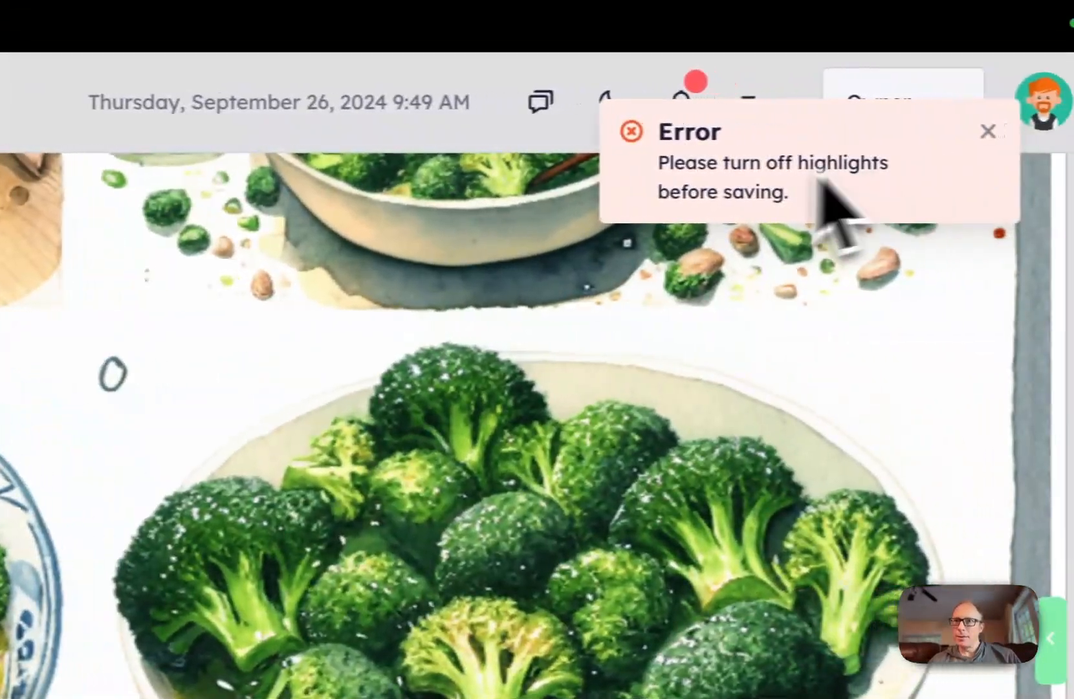
scroll(912, 479, "up", 20)
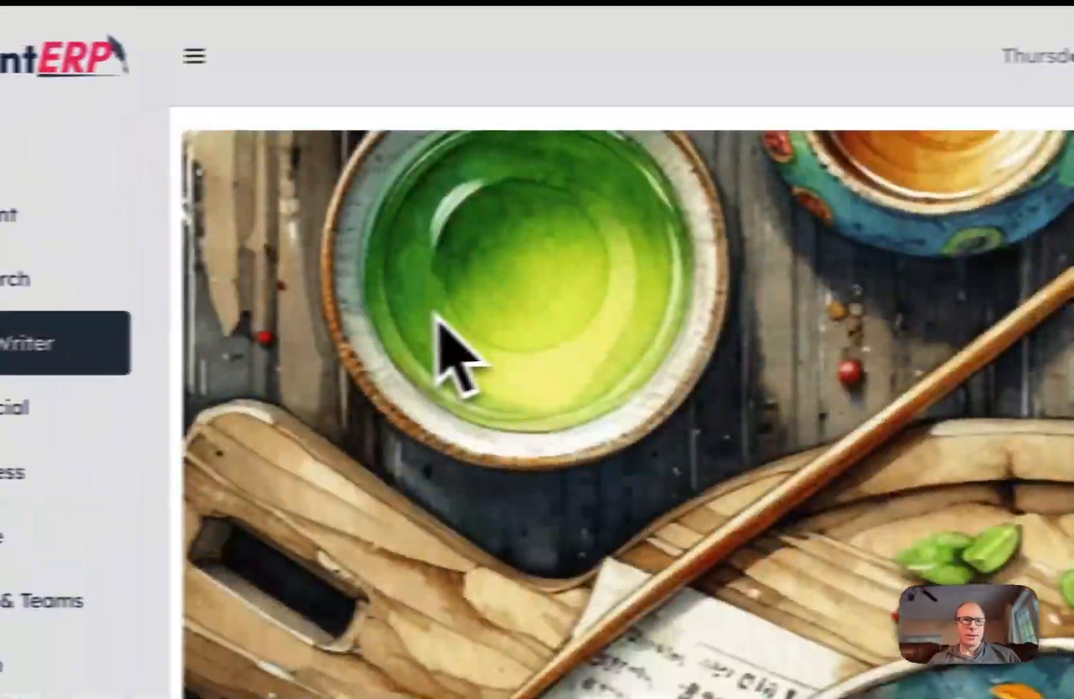
scroll(438, 315, "up", 8)
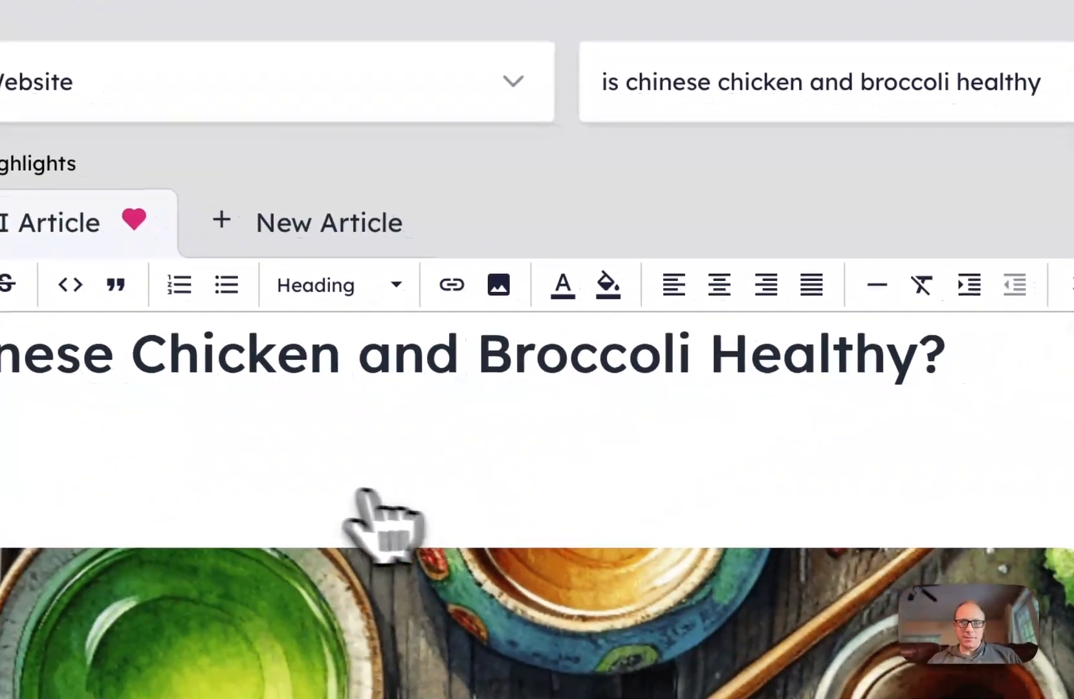
scroll(365, 498, "down", 15)
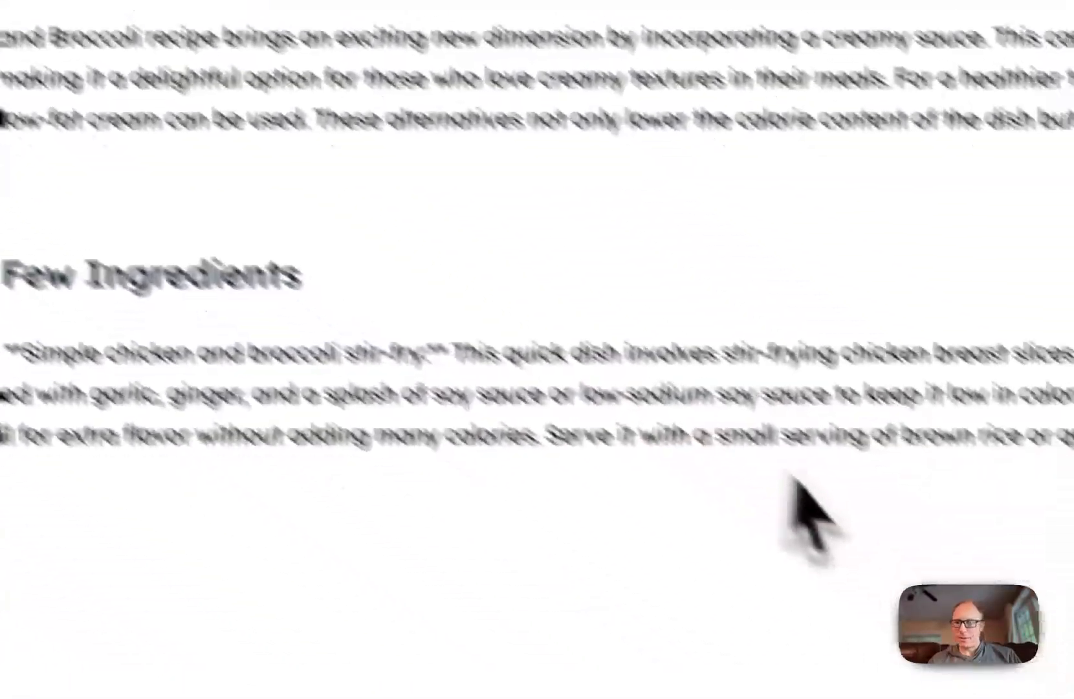
scroll(531, 353, "up", 10)
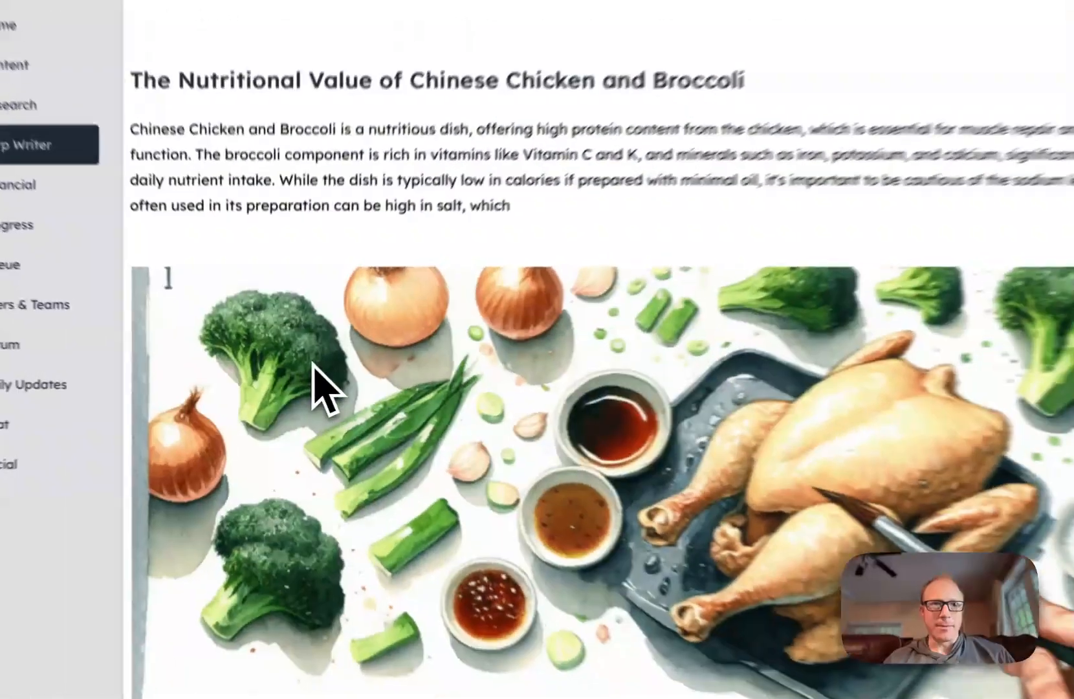
scroll(313, 364, "up", 10)
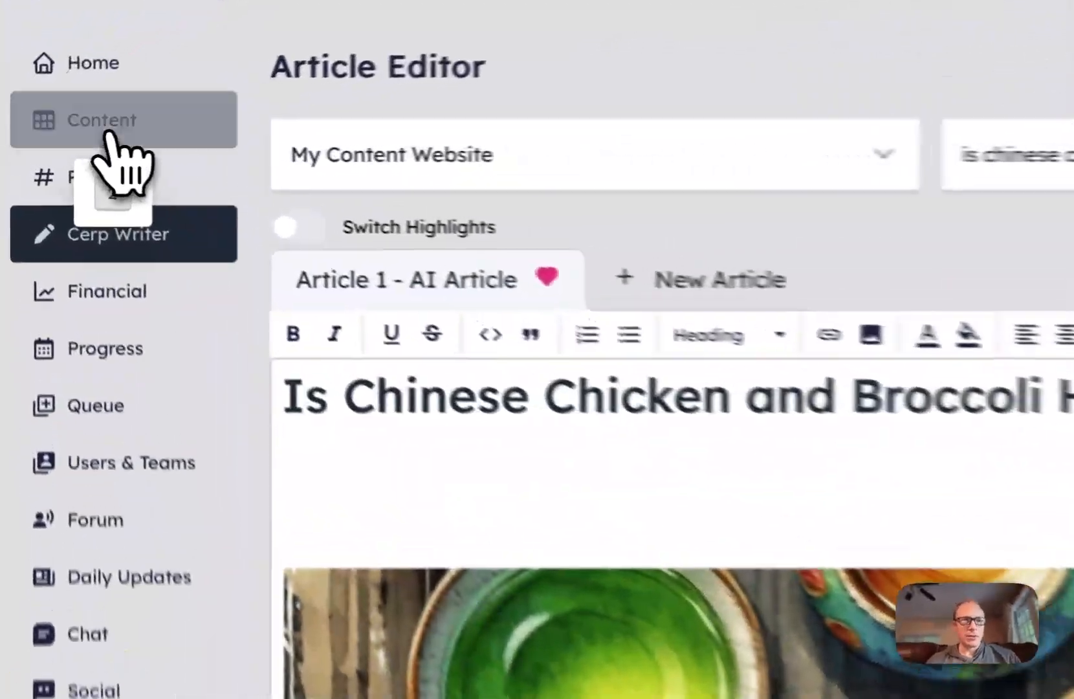
Step: Open the content list and bring up the WordPress push form for "is chinese chicken and broccoli healthy", looking over its credential fields
left_click(62, 136)
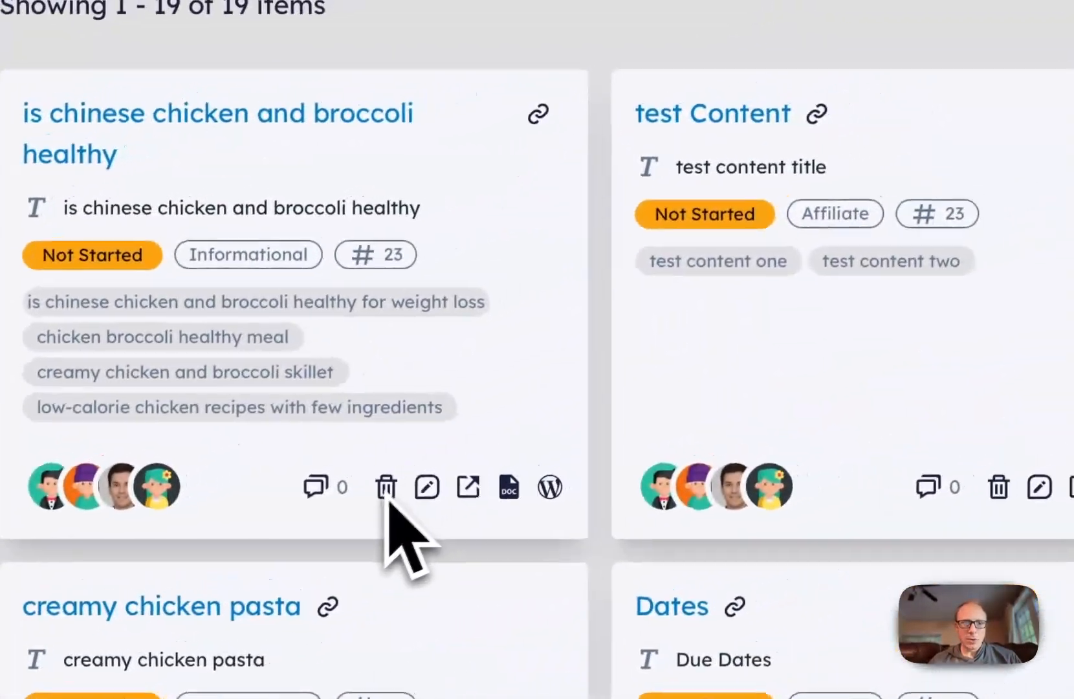
left_click(534, 494)
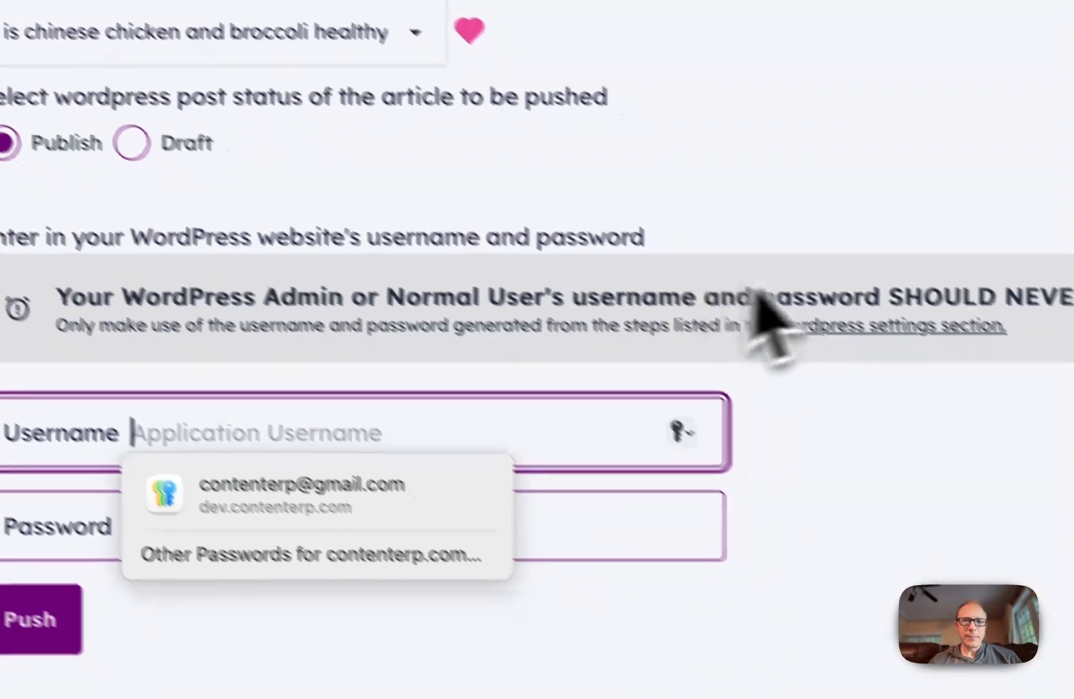
left_click(922, 517)
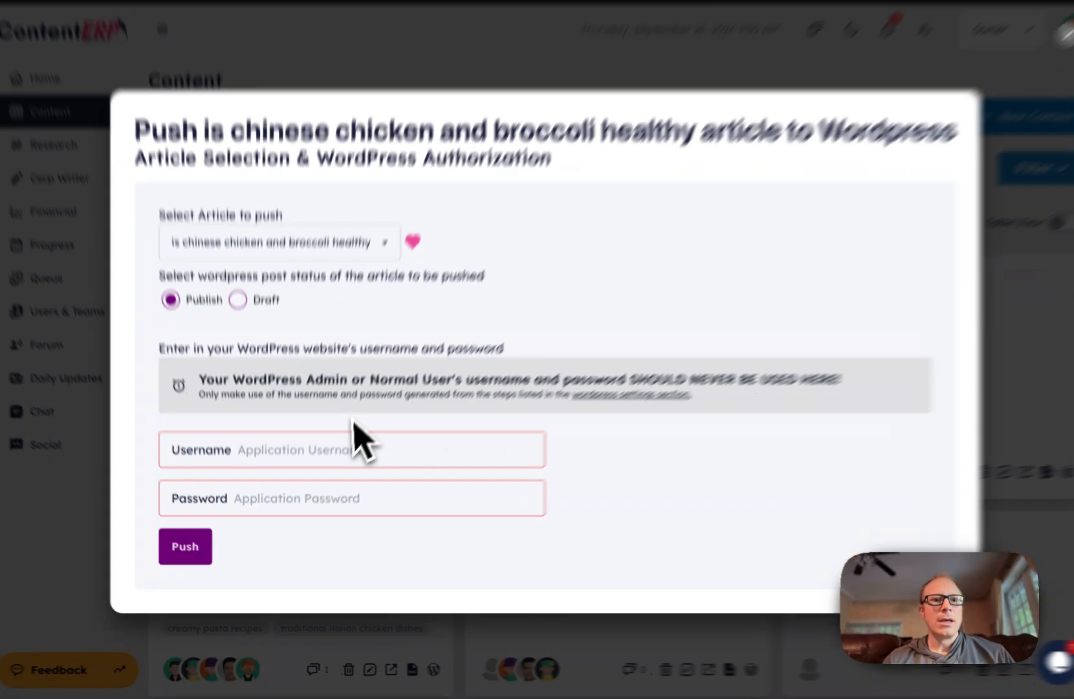
left_click(330, 459)
left_click(754, 427)
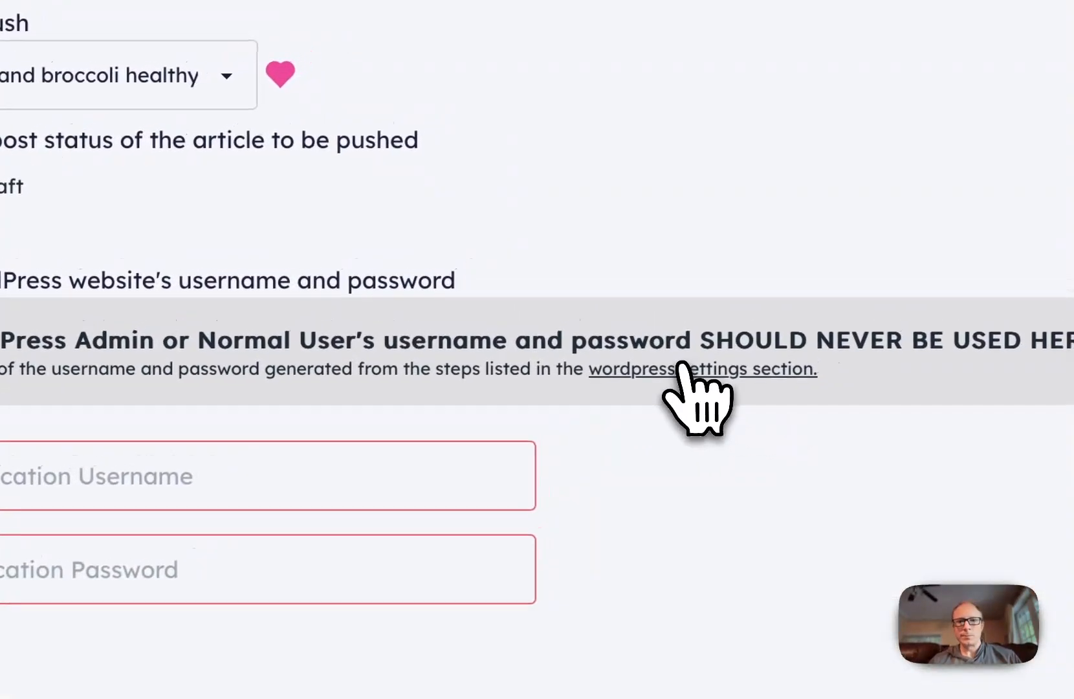
Step: Review the WordPress Integration setup steps linked from the push form, check the form again, and close it
left_click(739, 330)
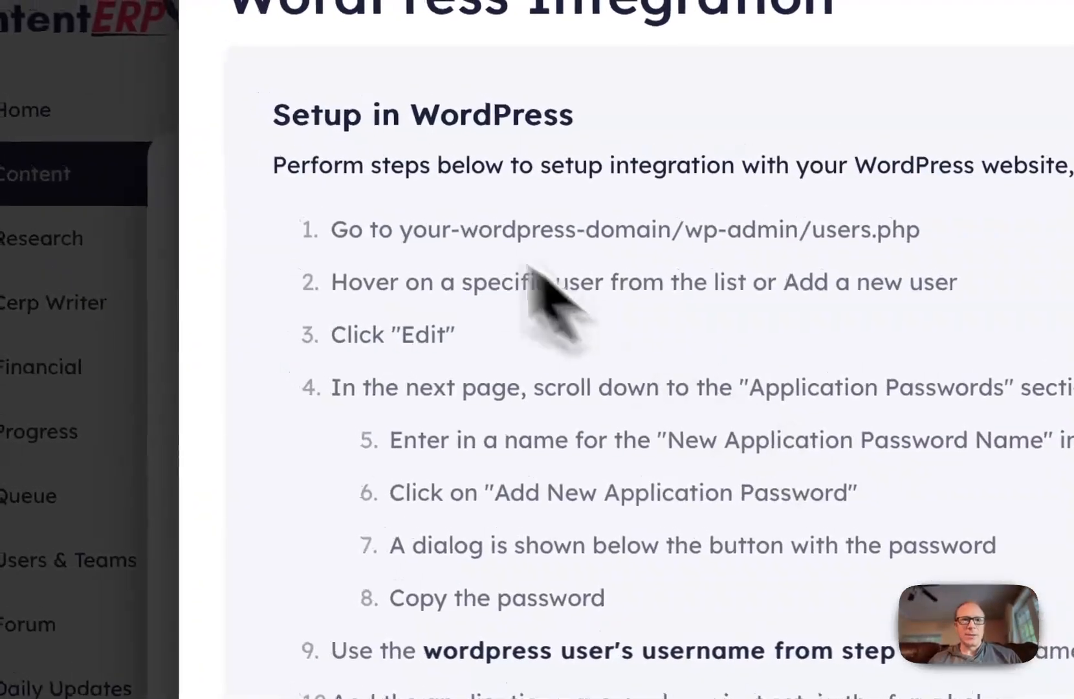
left_click_drag(259, 126, 543, 116)
left_click_drag(729, 271, 791, 590)
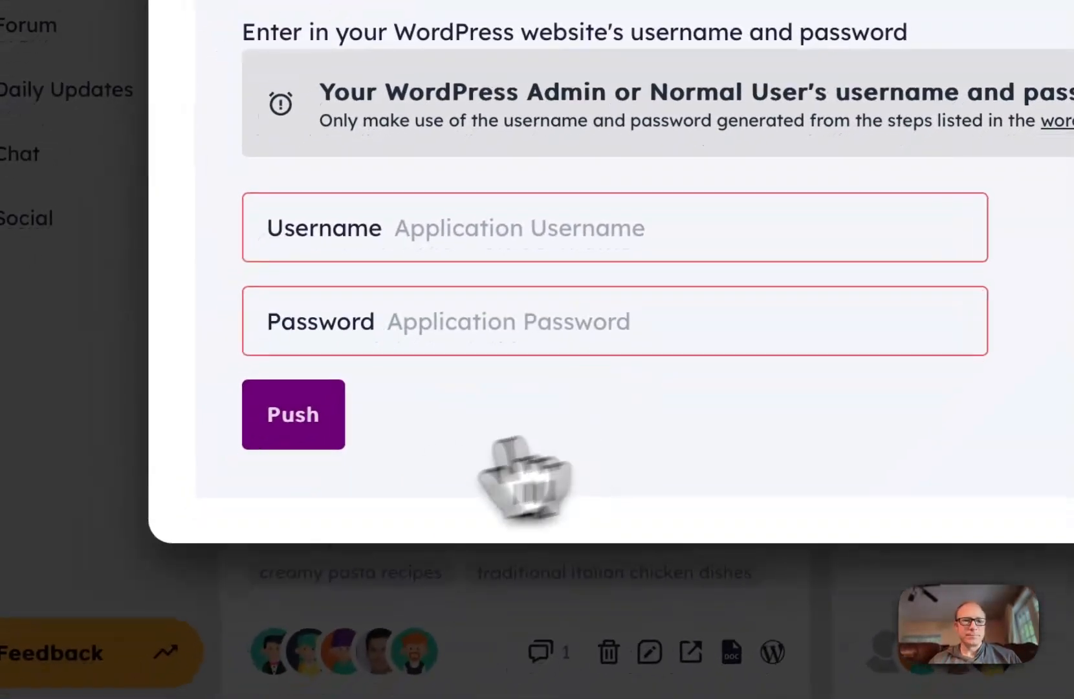
left_click(302, 420)
left_click(734, 307)
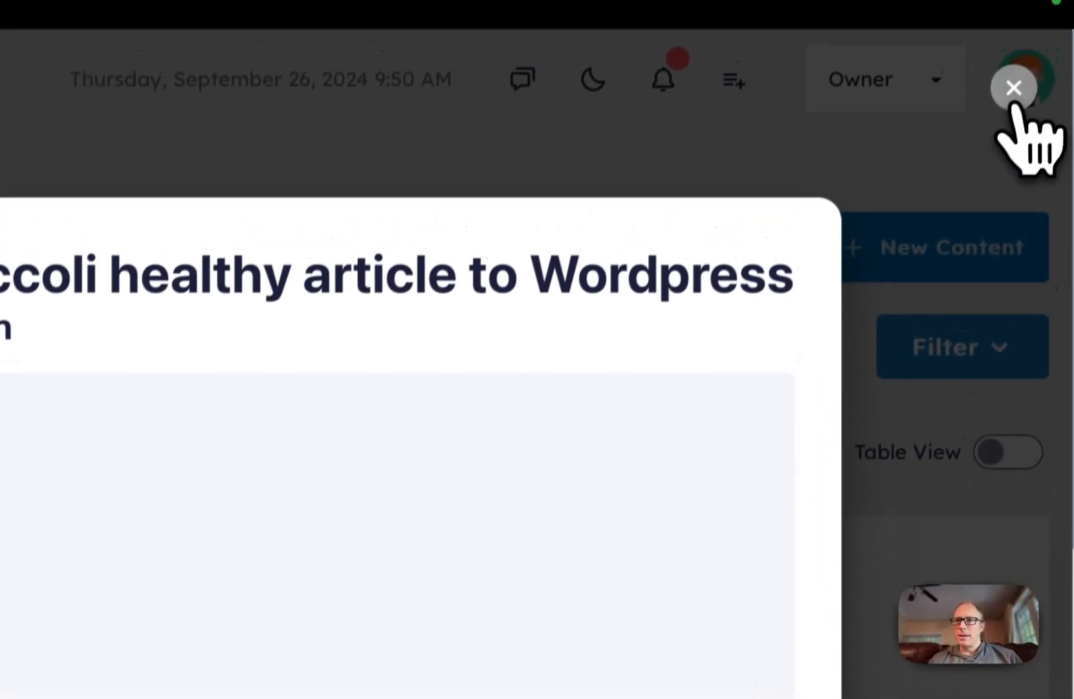
left_click(1017, 96)
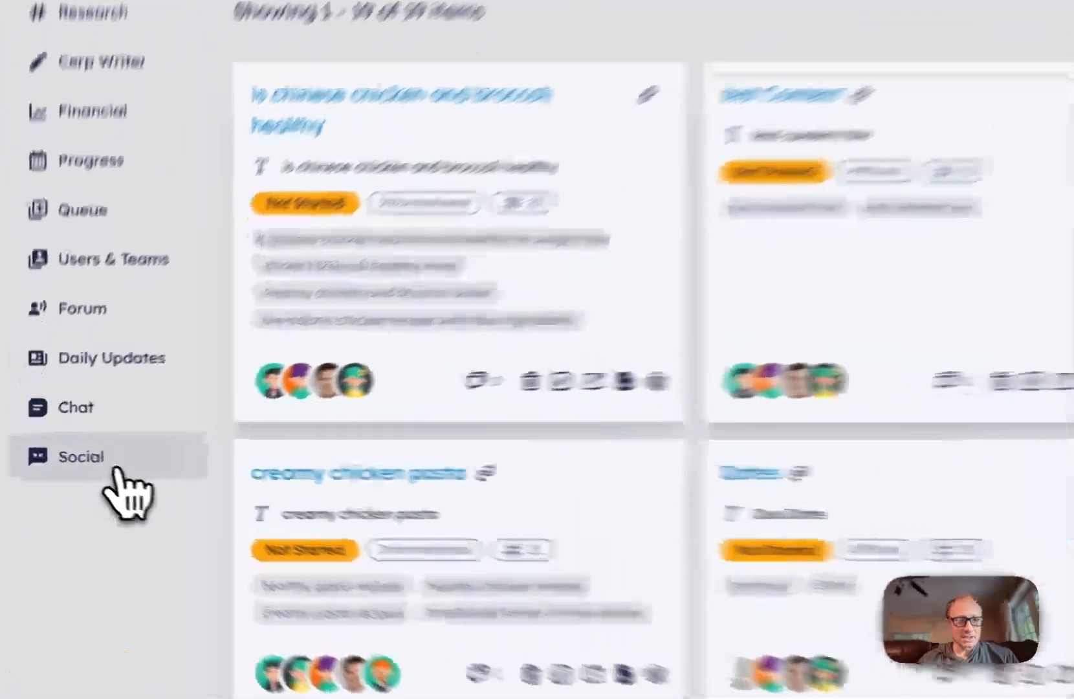
Step: Generate social posts for "is chinese chicken and broccoli healthy" on Facebook, Instagram, X and Pinterest
left_click(72, 456)
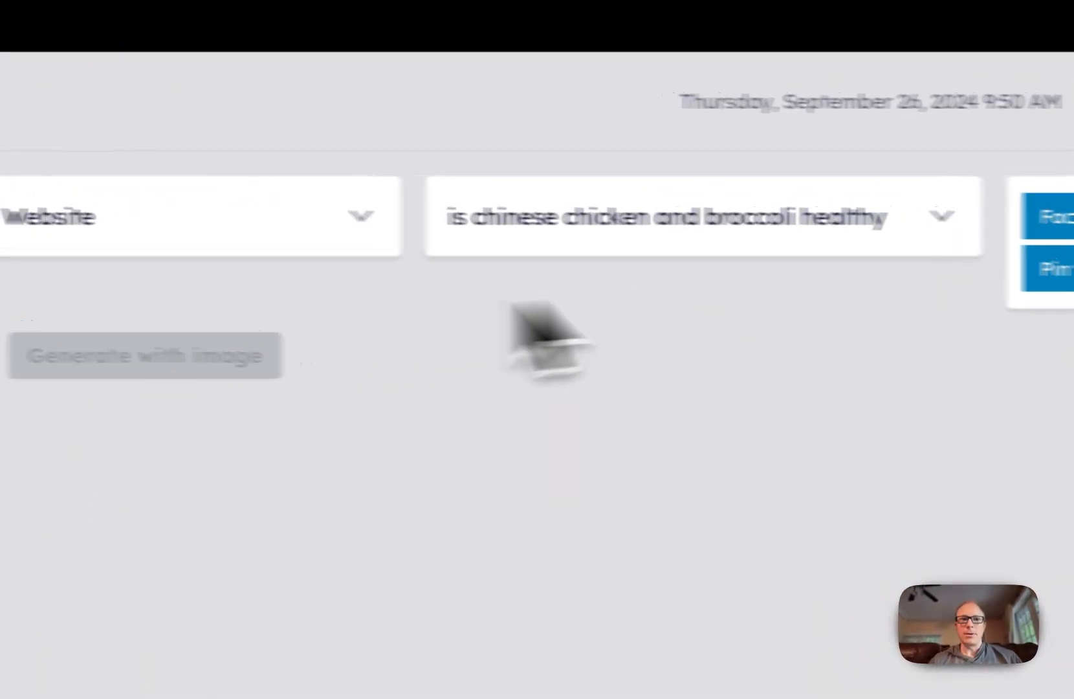
left_click(945, 243)
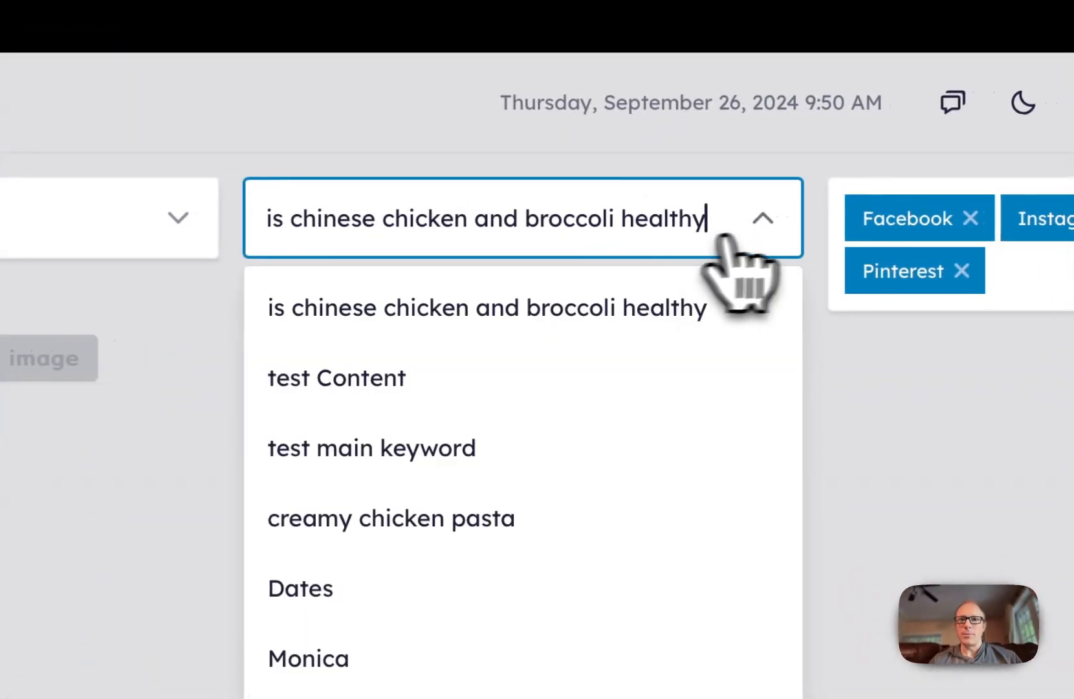
left_click(766, 221)
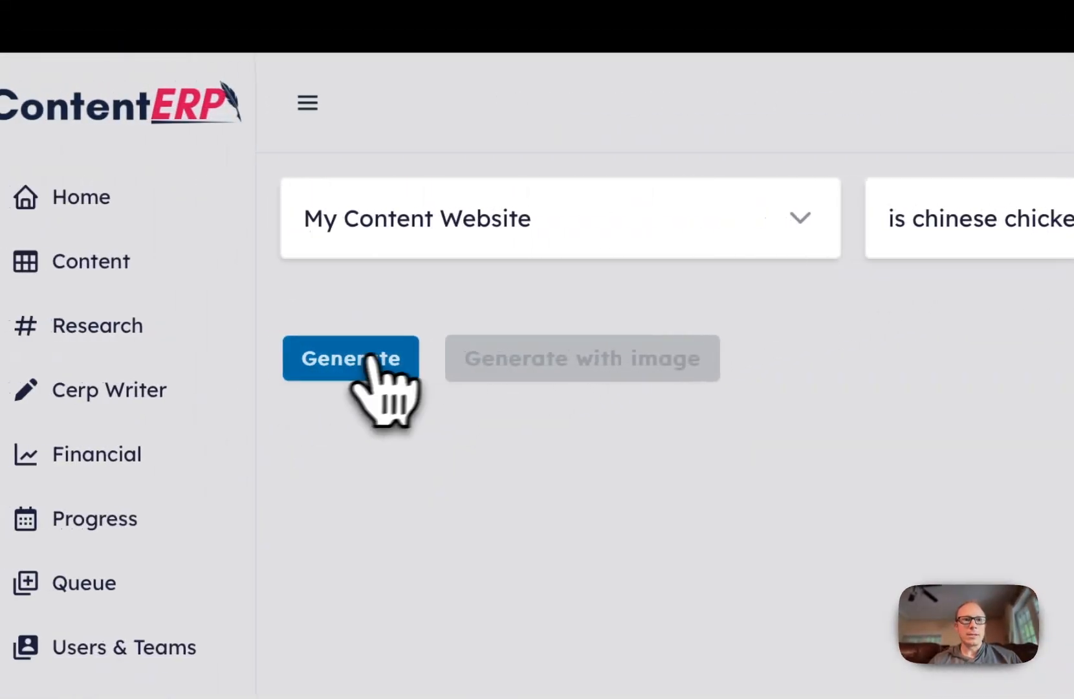
left_click(376, 370)
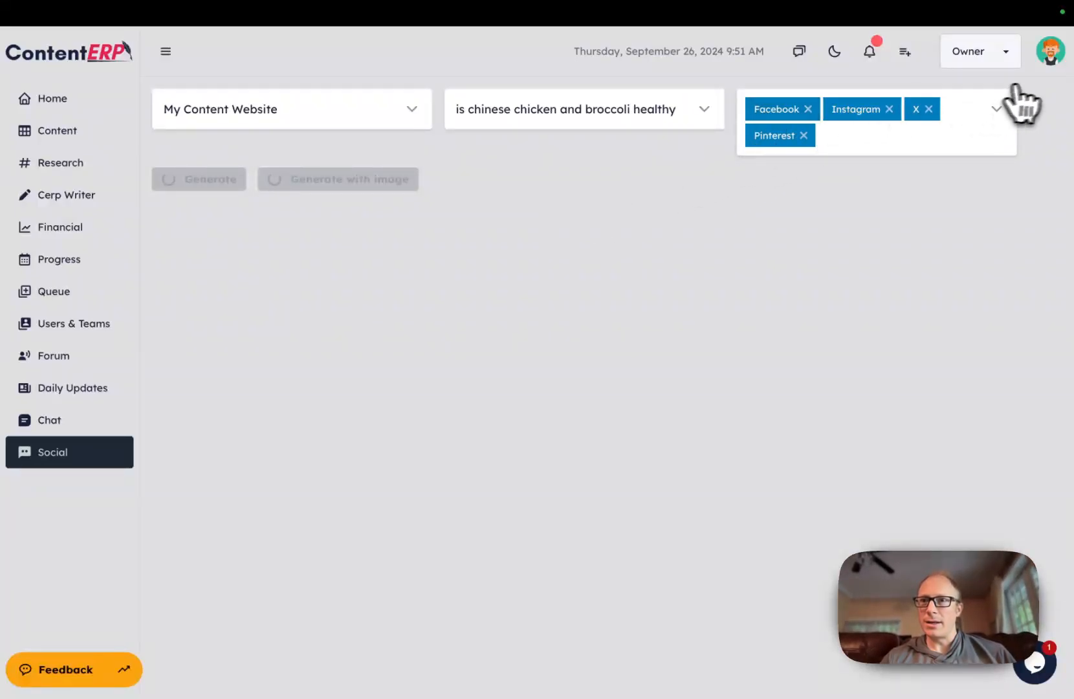
Step: Check the other available platforms, generate images for the Facebook, Instagram and X posts, and switch the interface back to light mode
left_click(995, 110)
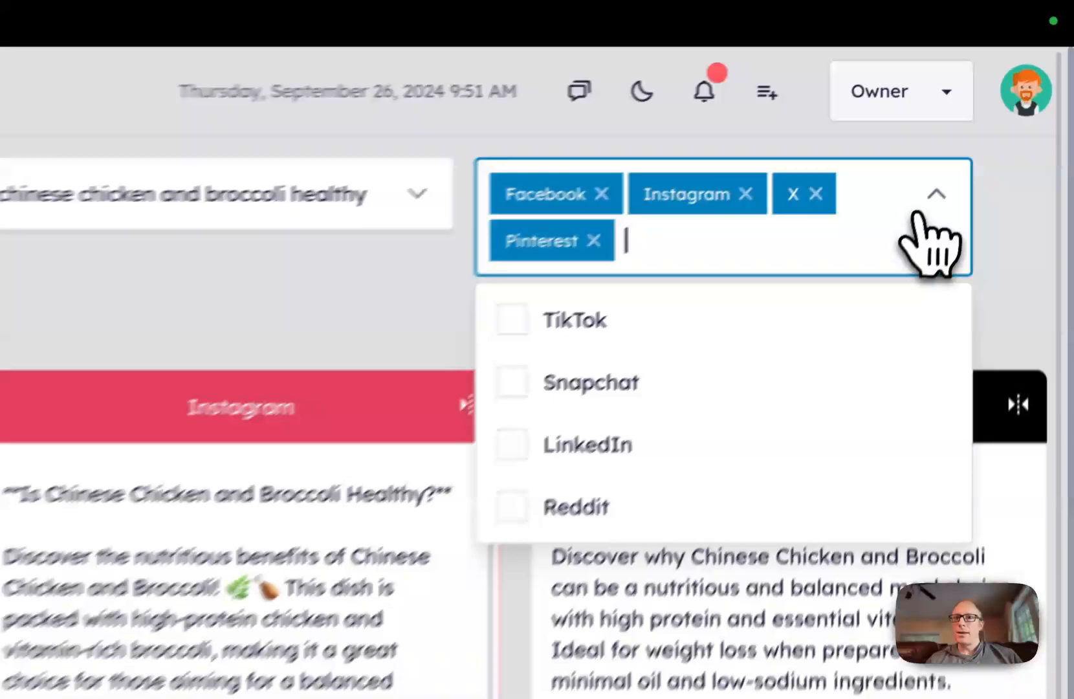
left_click(981, 123)
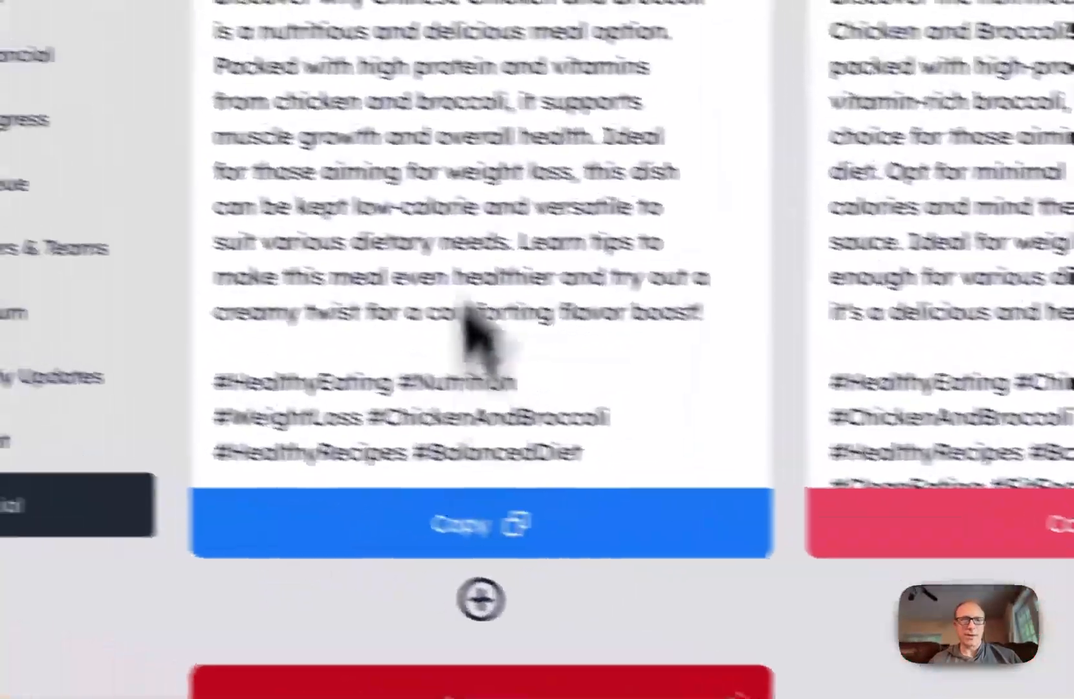
left_click(480, 598)
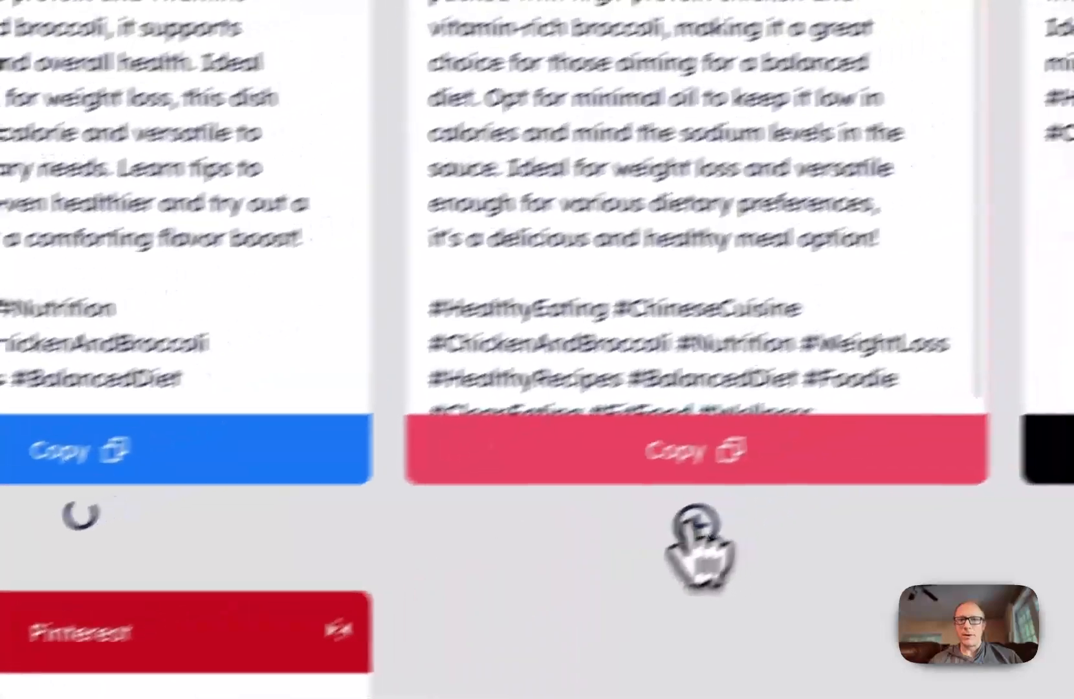
left_click(930, 438)
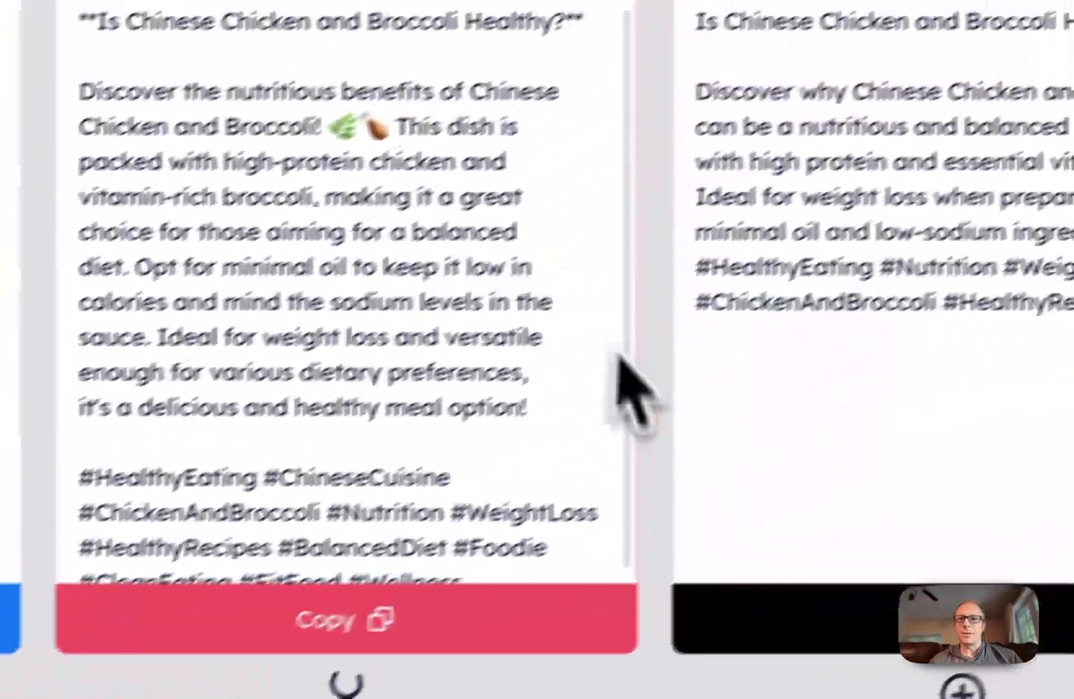
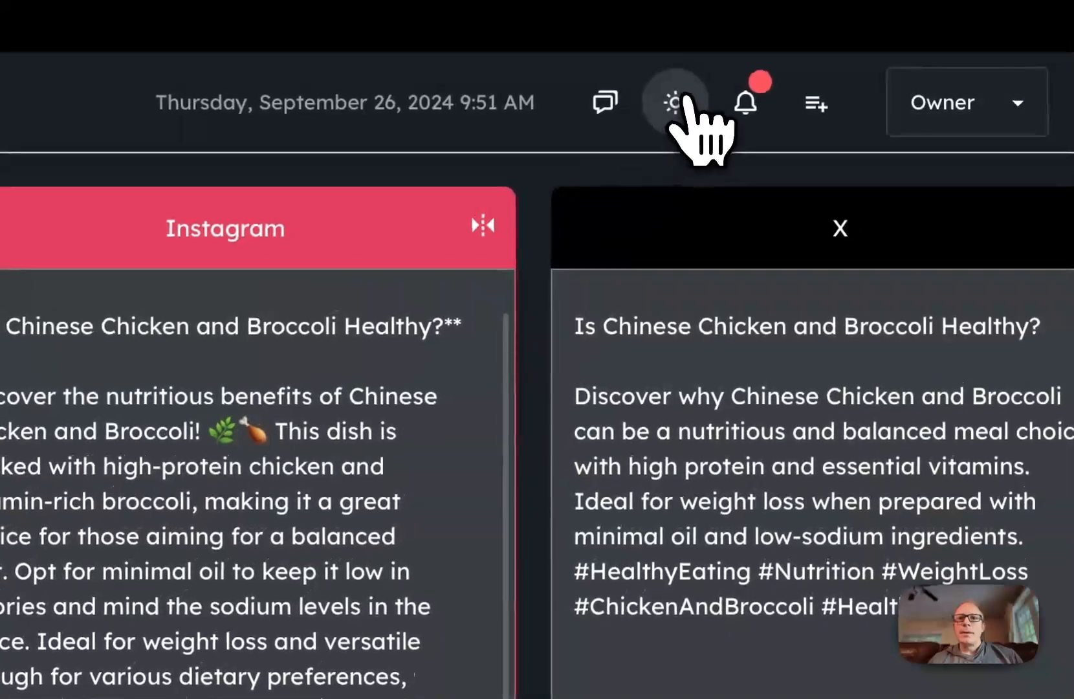
left_click(830, 51)
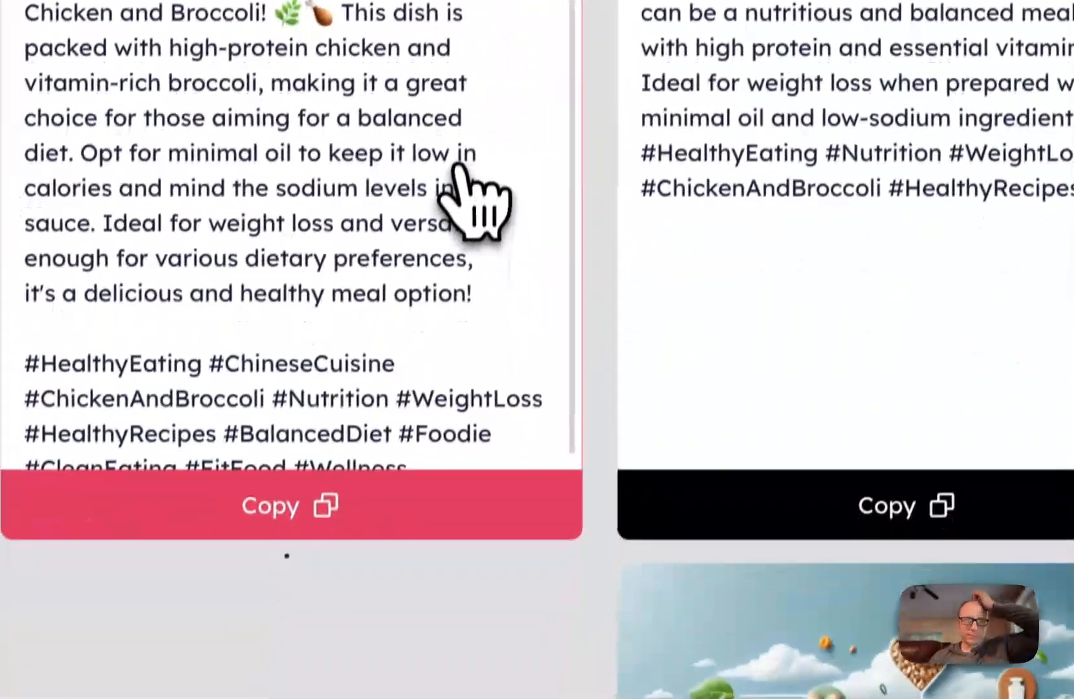
Step: Review the generated posts and images for Facebook, Instagram, X and Pinterest, including the Facebook image's download option
scroll(312, 575, "down", 10)
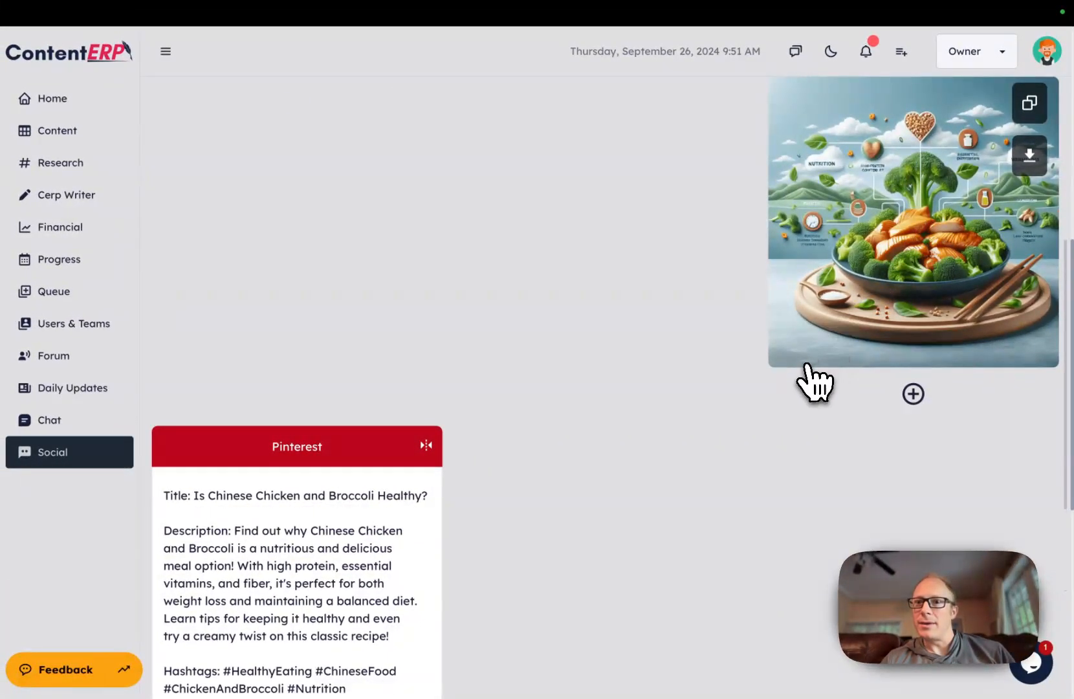
scroll(771, 391, "up", 7)
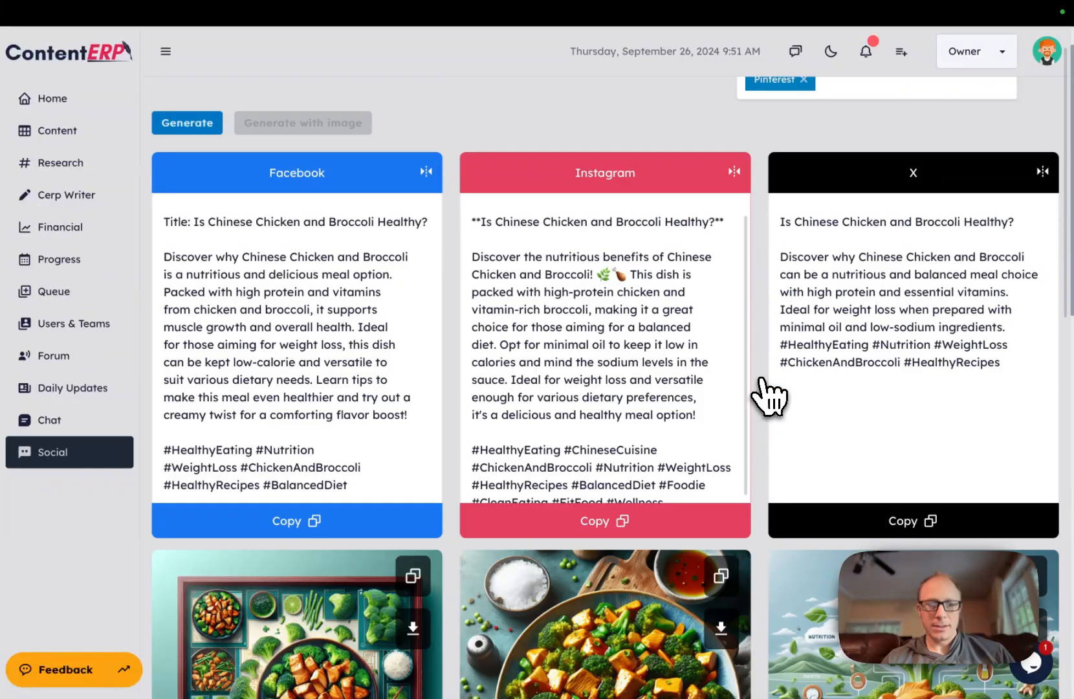
scroll(667, 245, "up", 1)
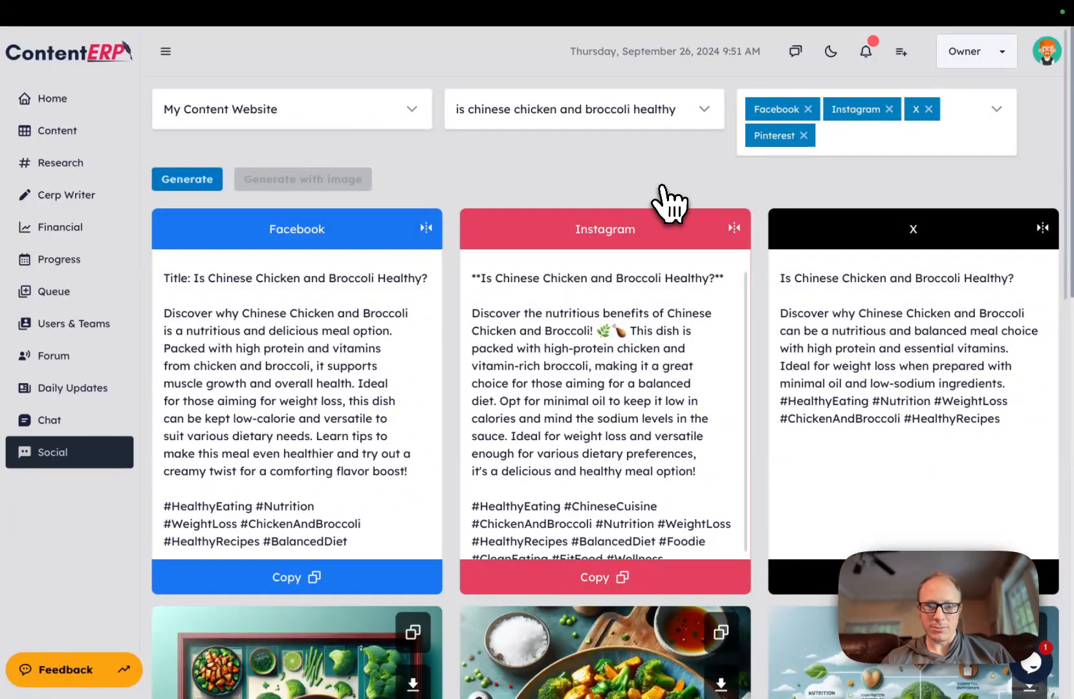
scroll(669, 204, "down", 6)
scroll(321, 382, "down", 9)
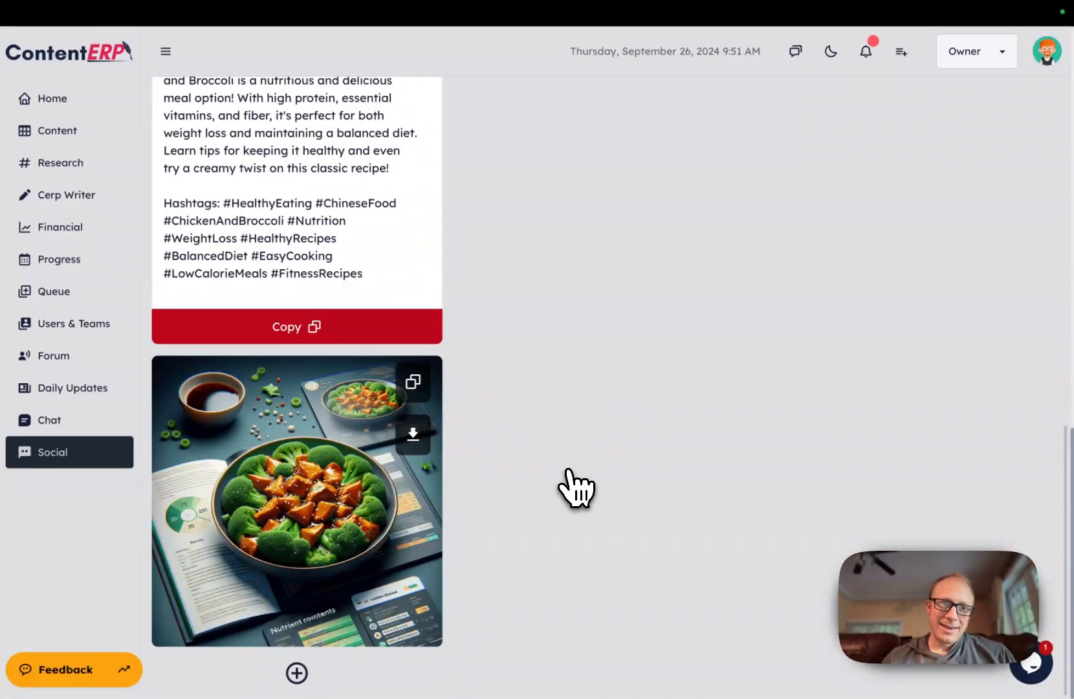
scroll(575, 488, "up", 15)
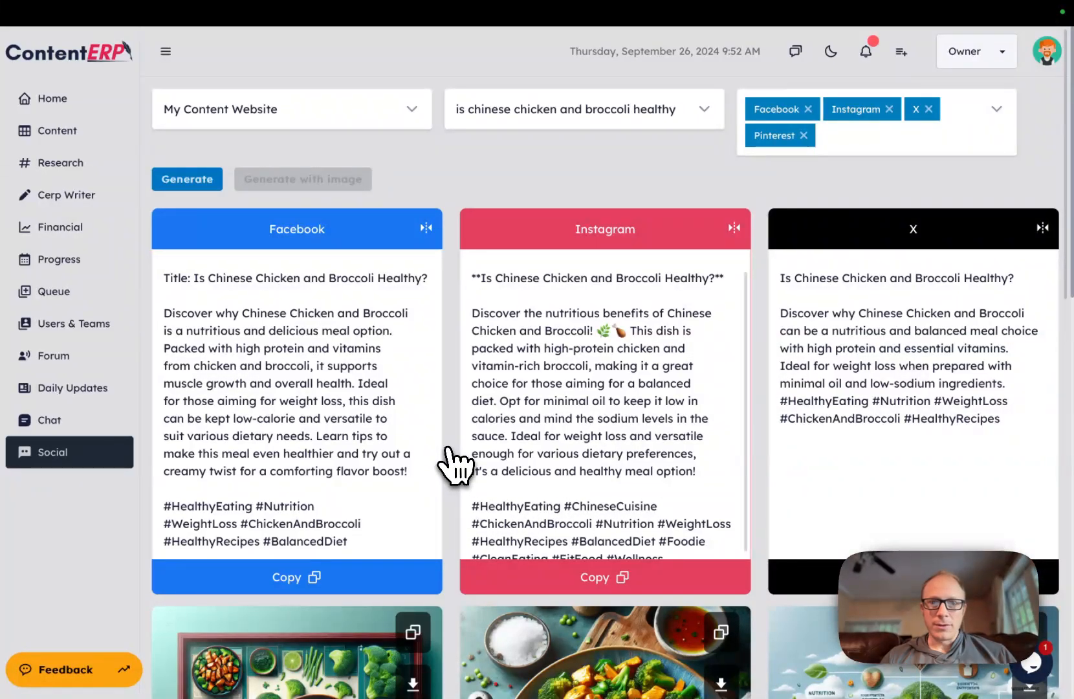
scroll(699, 258, "down", 5)
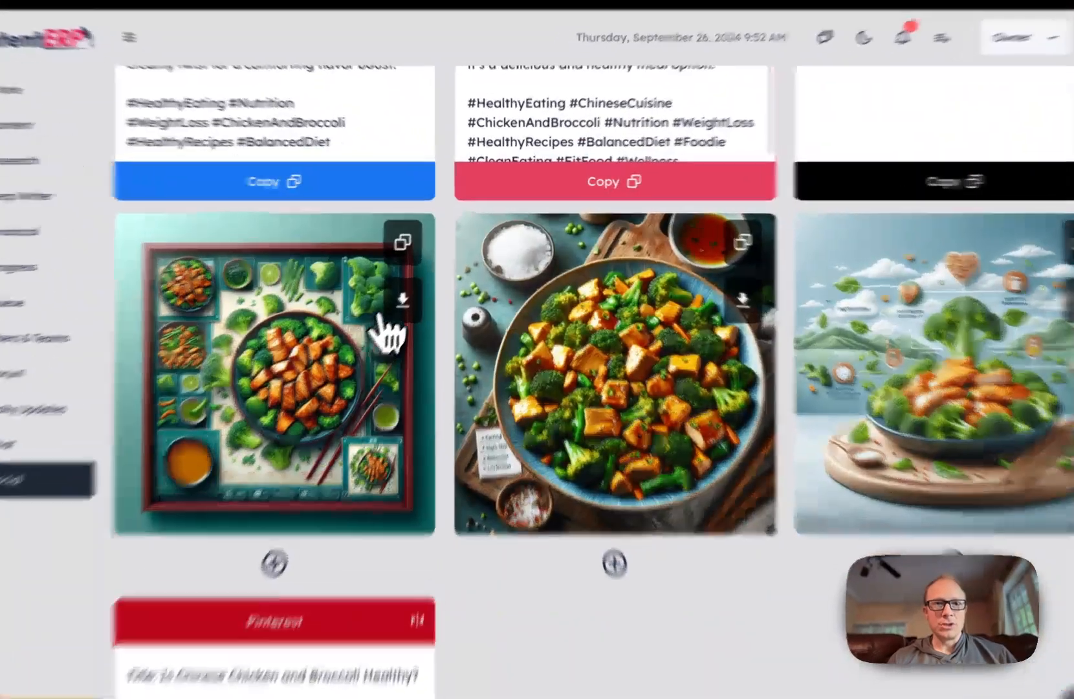
left_click(412, 389)
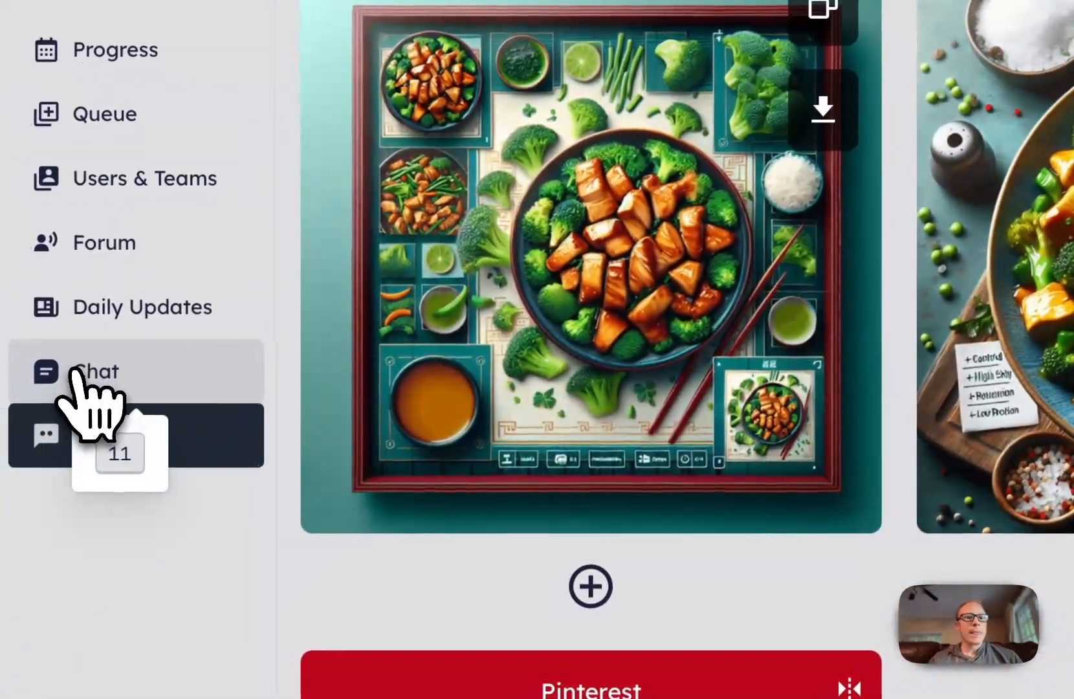
Step: Open the Core team group chat and send the message "hello"
left_click(51, 368)
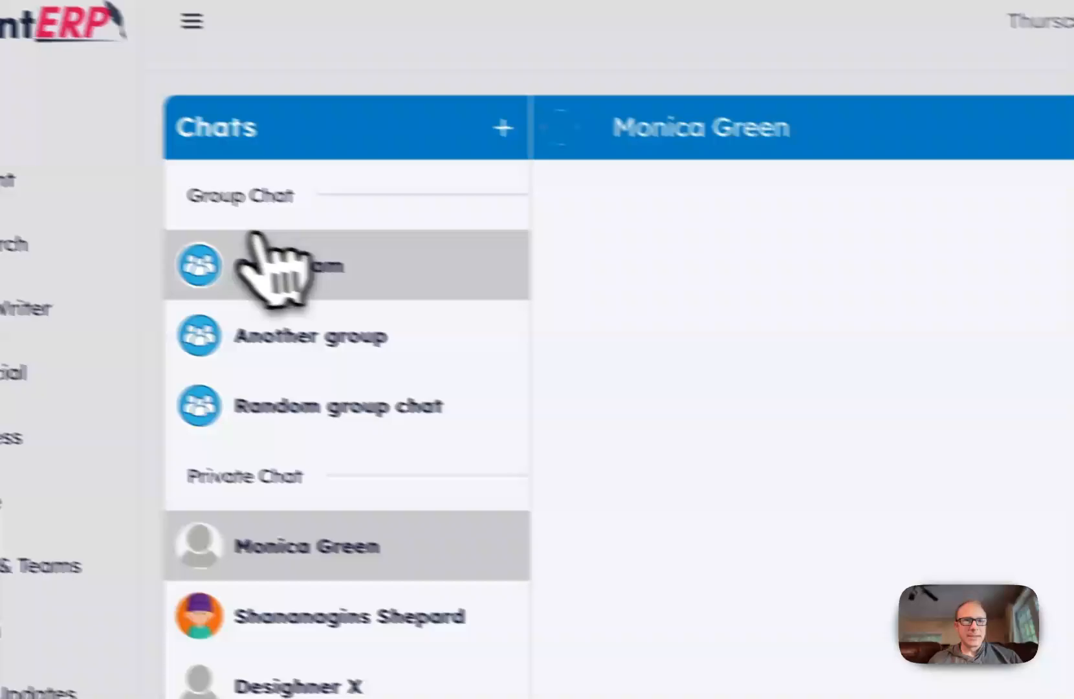
left_click(268, 256)
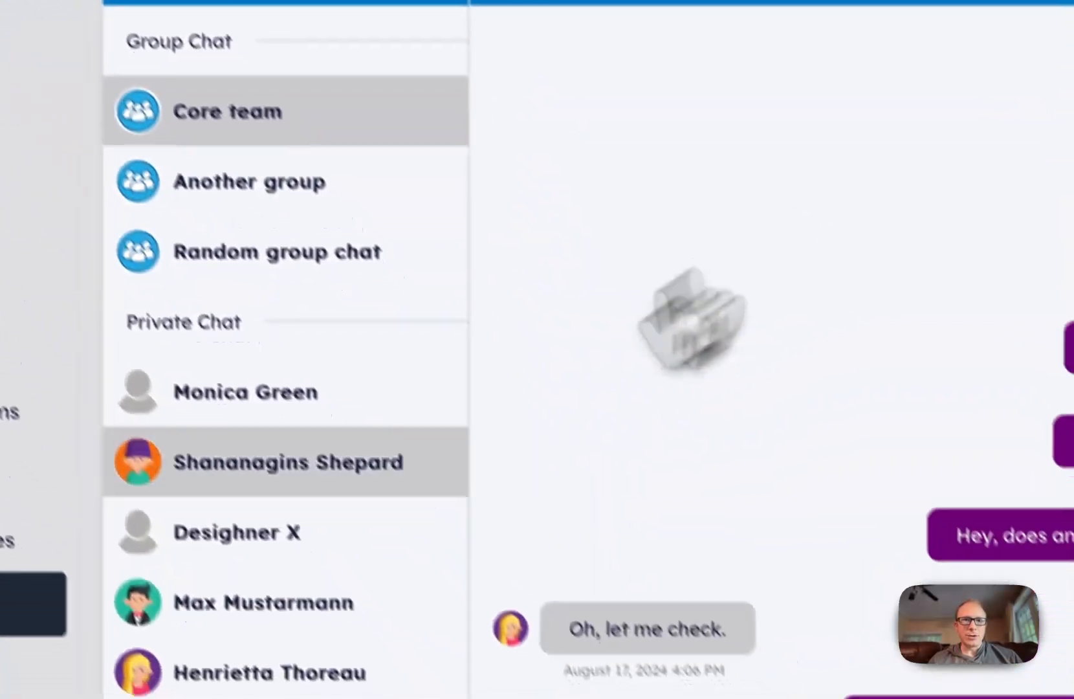
left_click(535, 590)
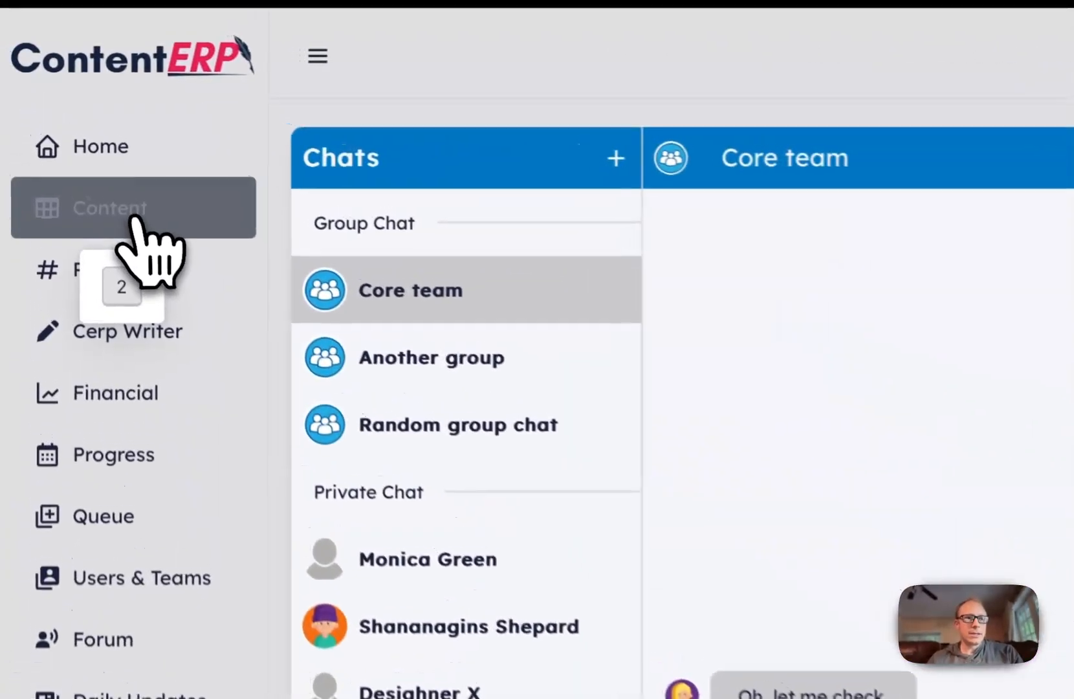
Step: Look up an item number in the content list, send "#23" to the Core team chat, and check the matching content highlight
left_click(55, 130)
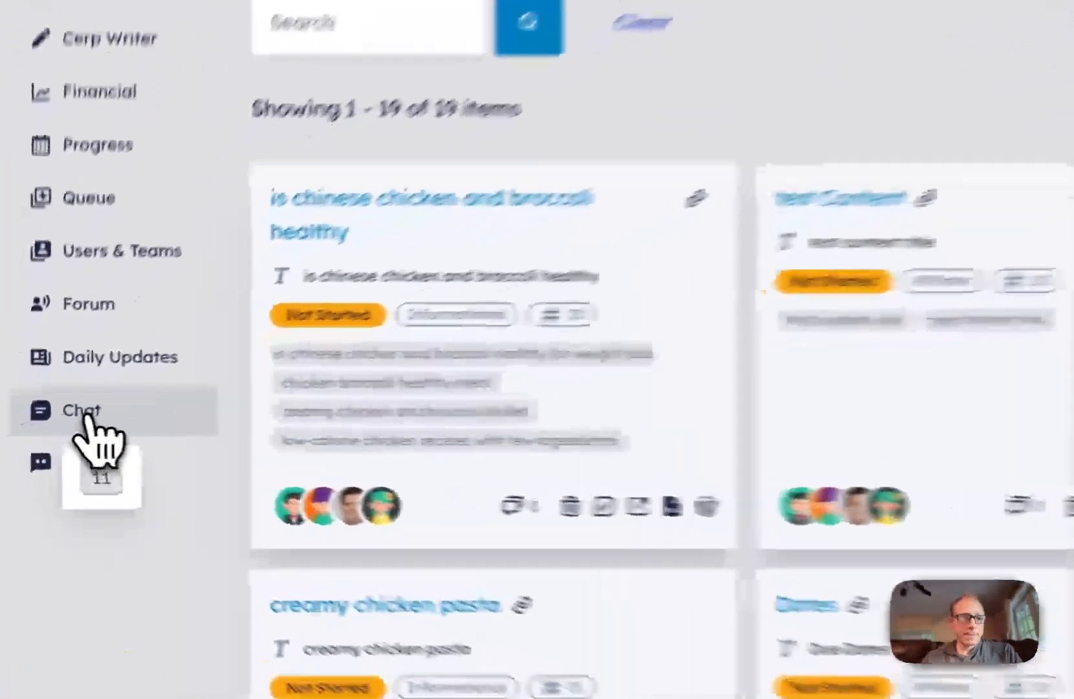
left_click(50, 421)
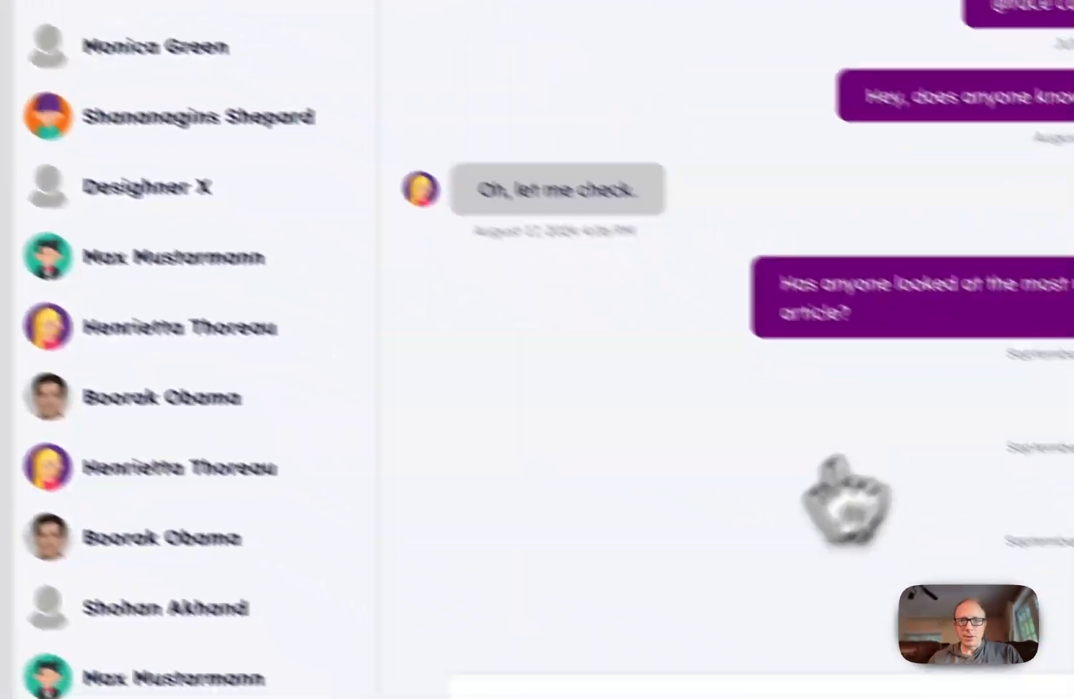
left_click(627, 692)
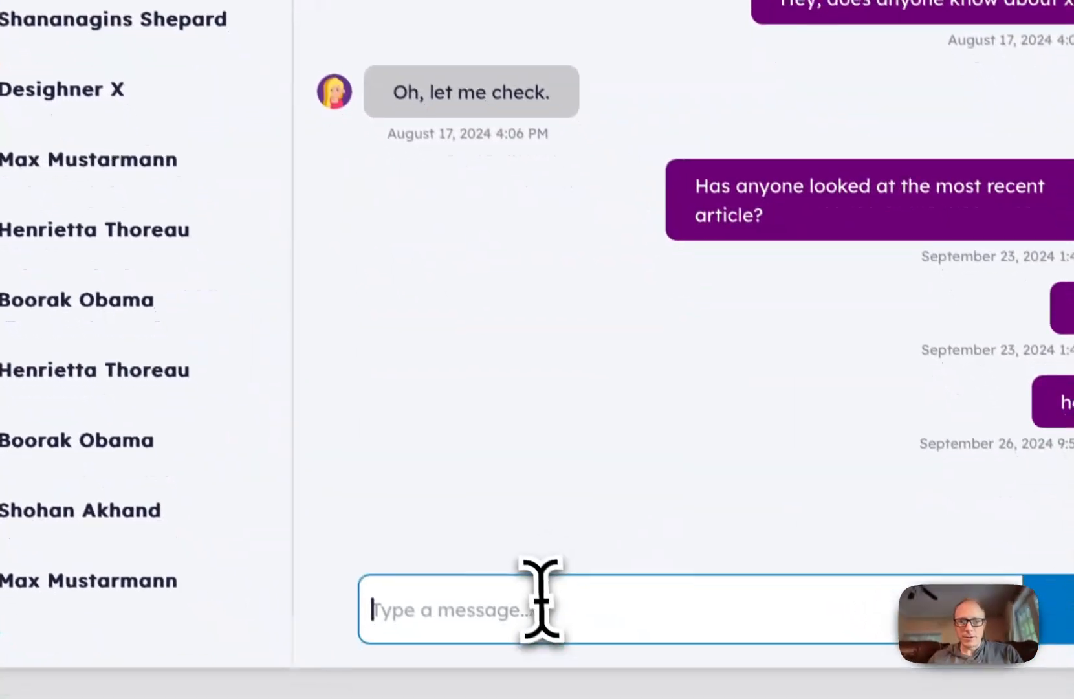
type("#")
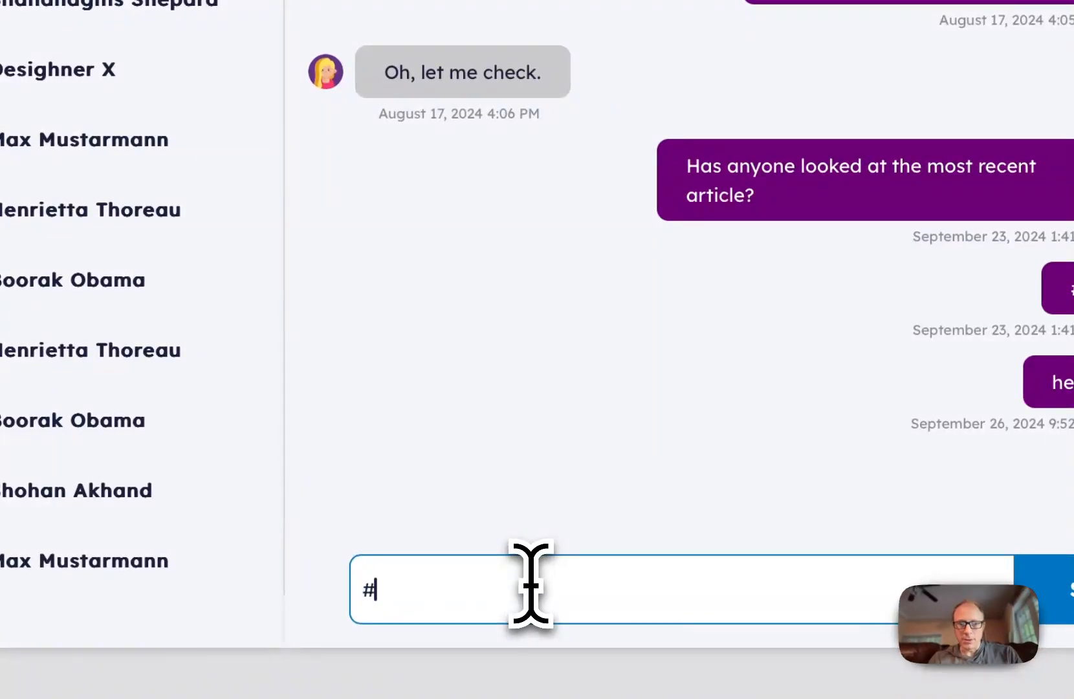
type("23")
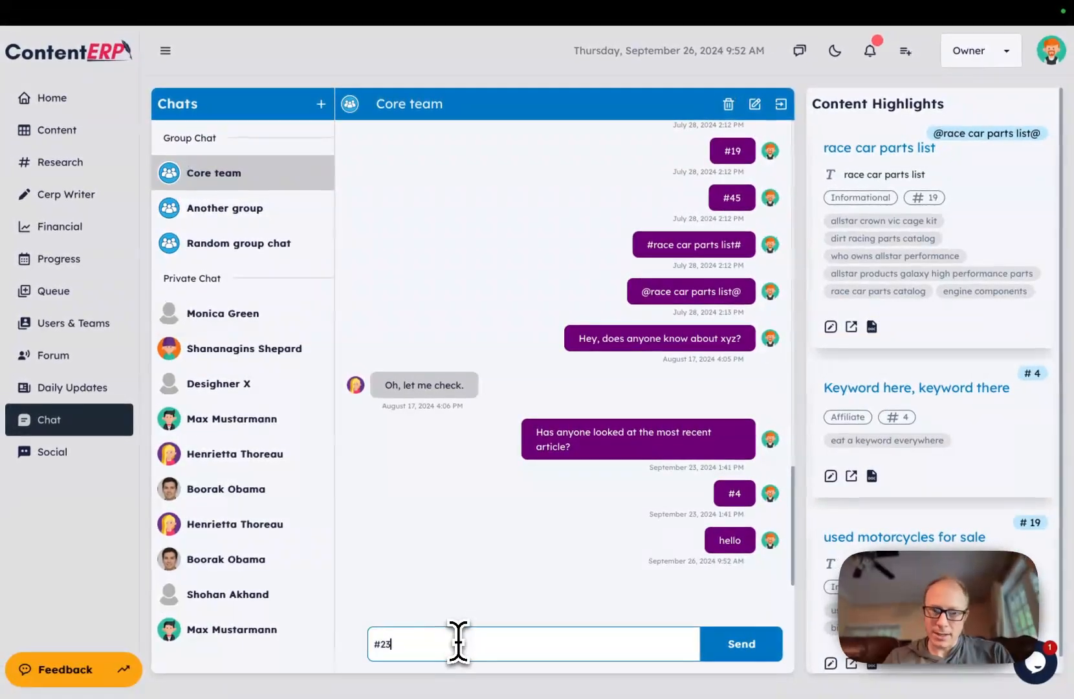
key("Return")
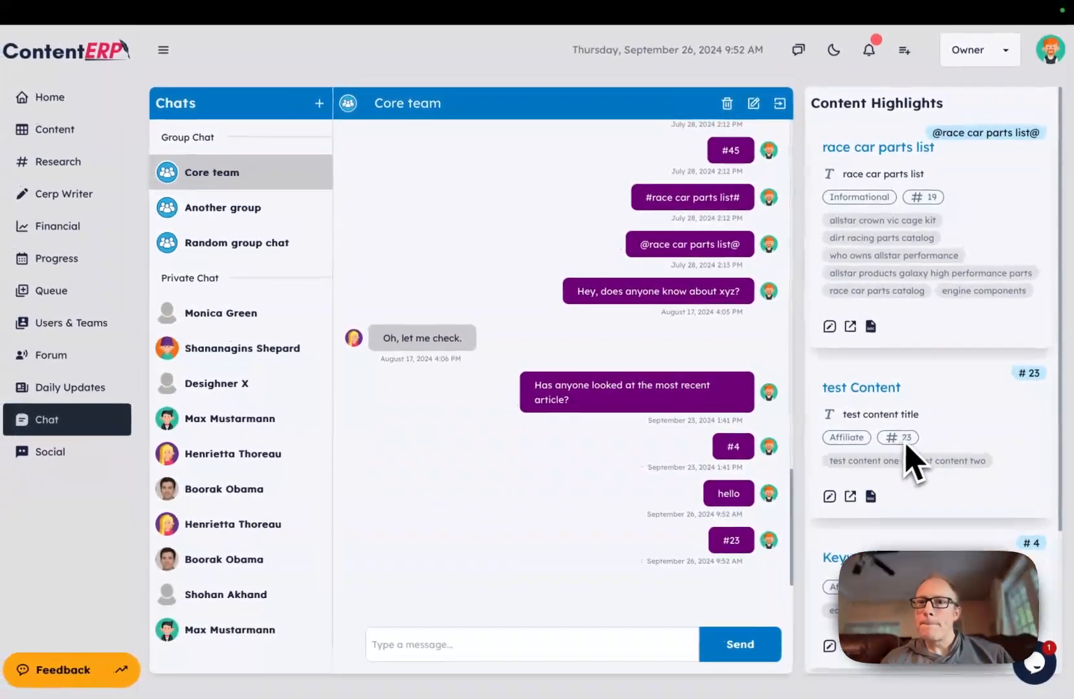
scroll(916, 440, "down", 3)
scroll(916, 440, "up", 3)
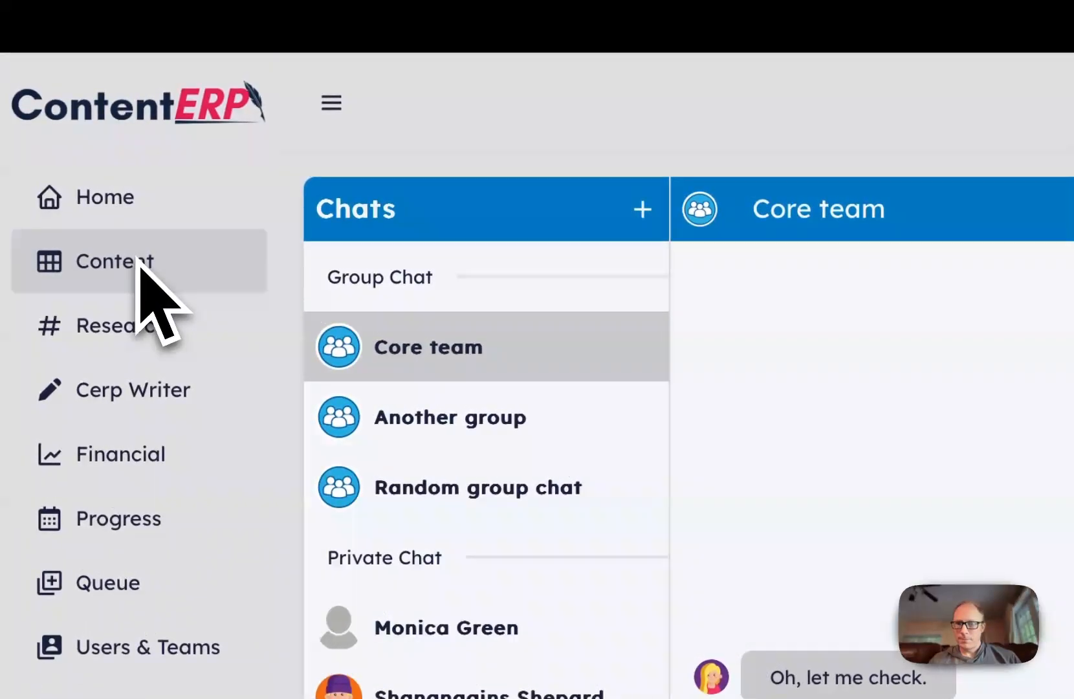
Step: Delete the "test Content" item from My Content Website's content list
left_click(138, 260)
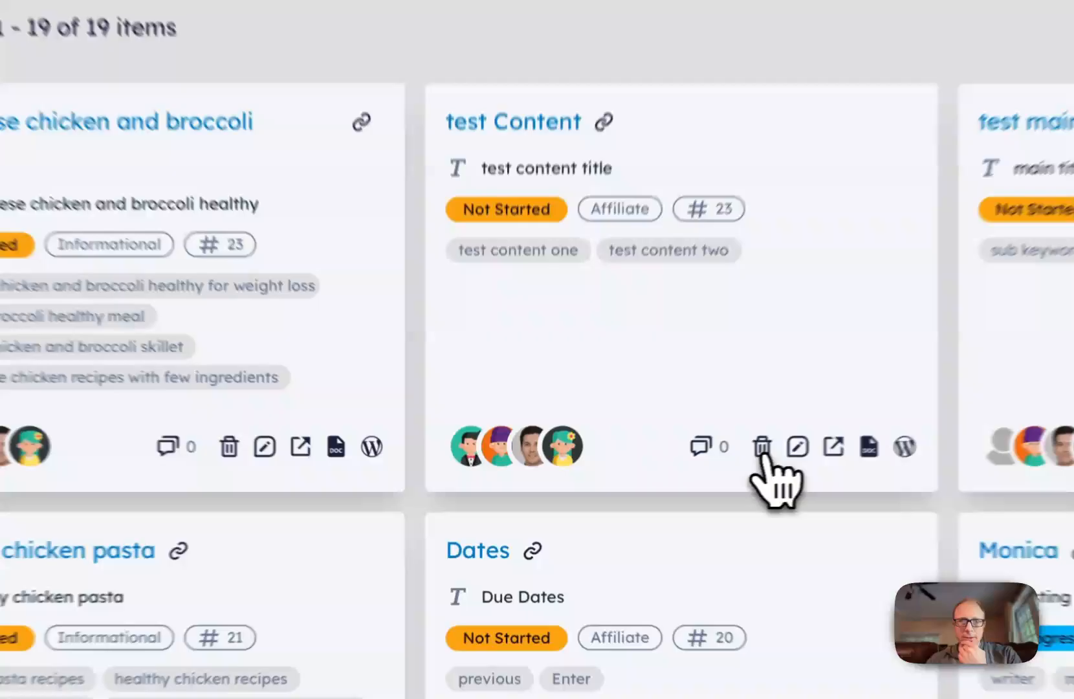
left_click(651, 478)
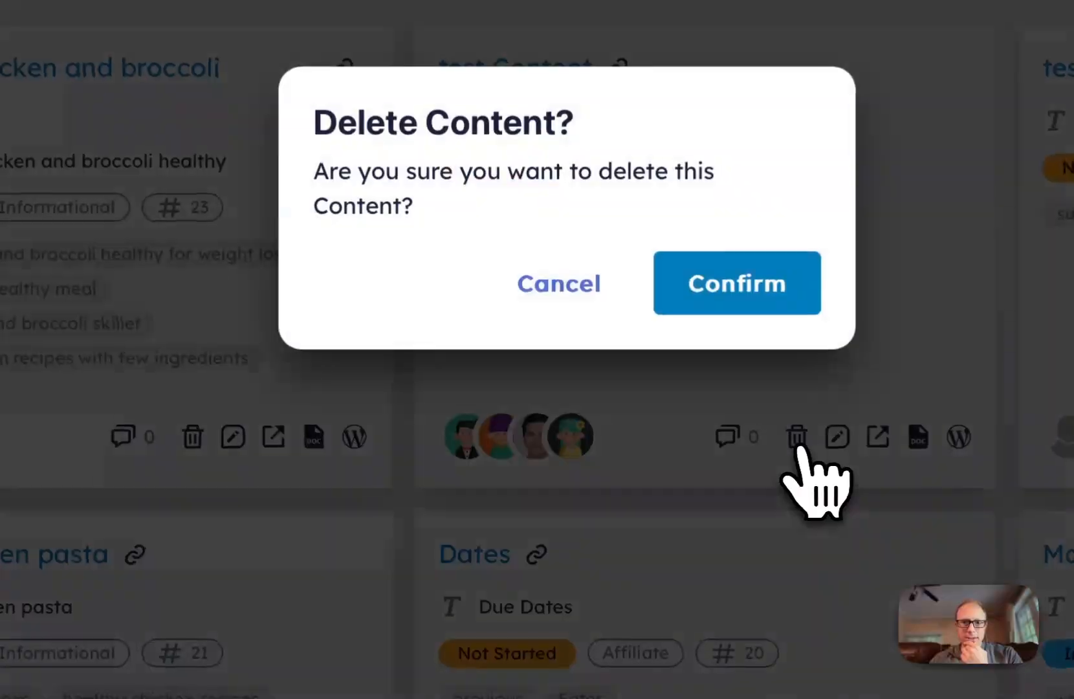
left_click(751, 301)
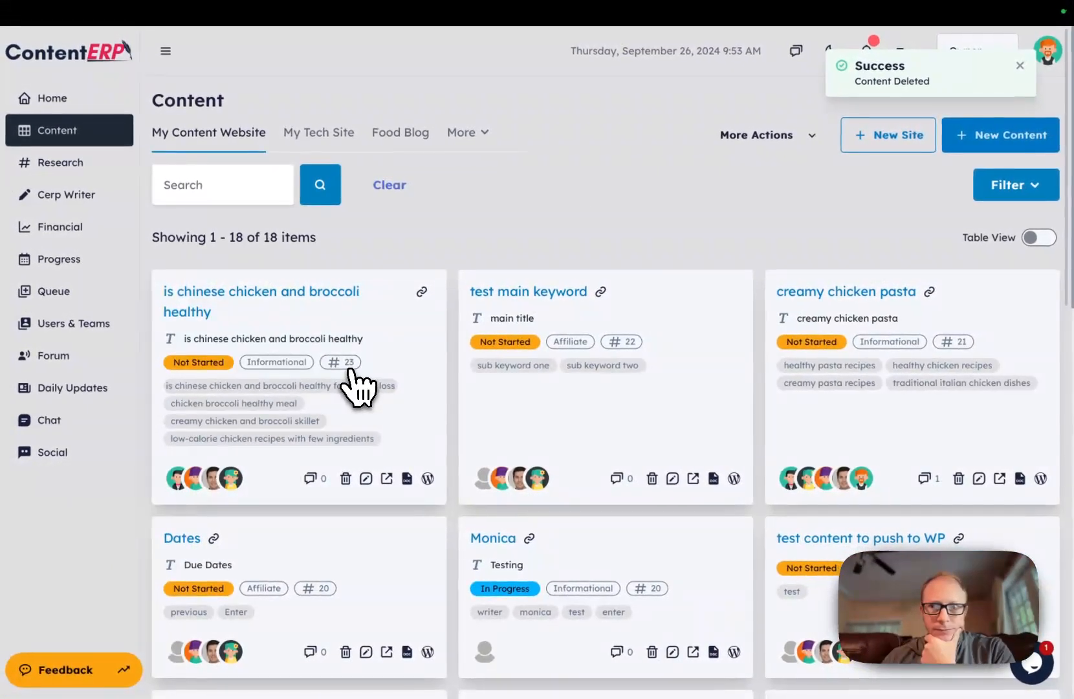
scroll(354, 383, "down", 1)
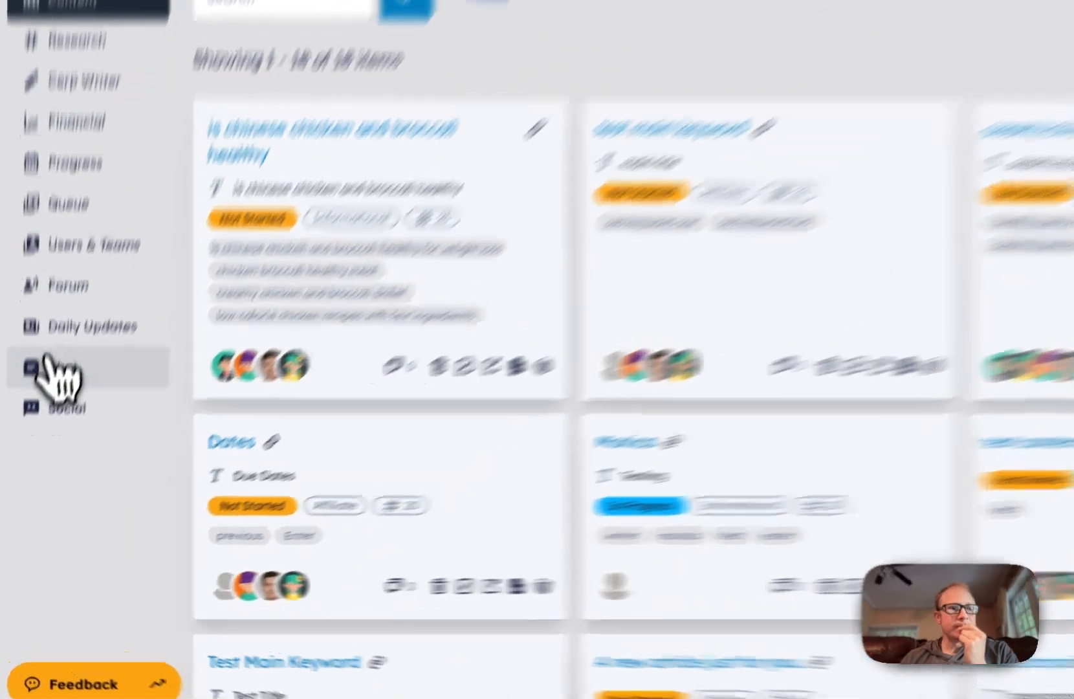
Step: Return to the Core team chat and send "#23" once more
left_click(51, 366)
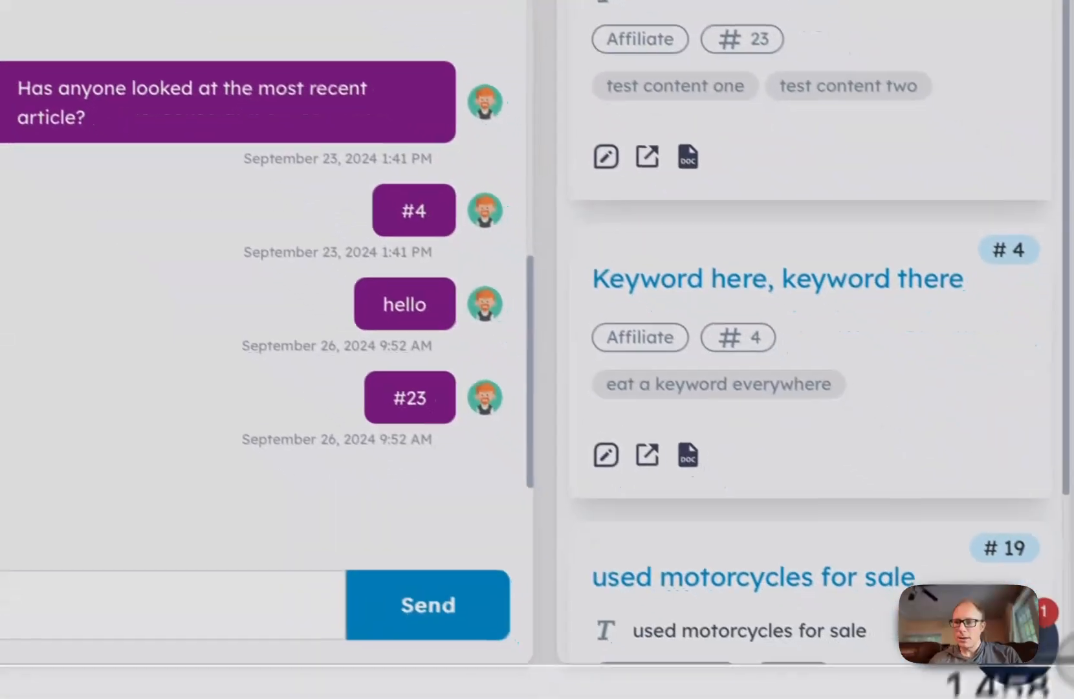
left_click_drag(1068, 663, 1062, 685)
left_click(236, 601)
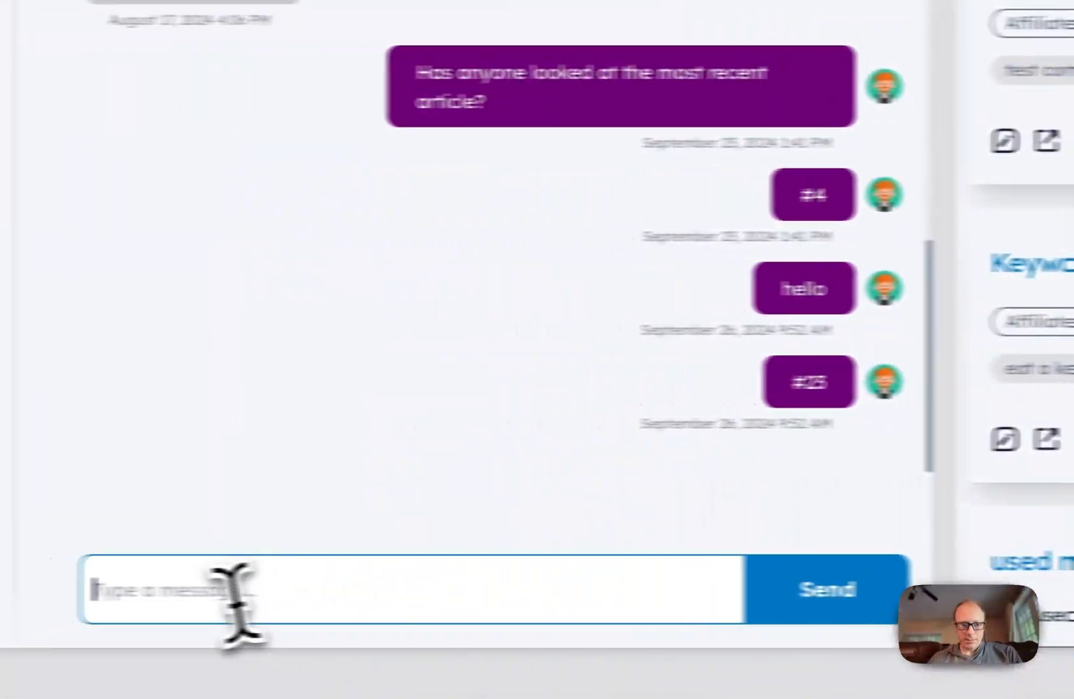
type("#23")
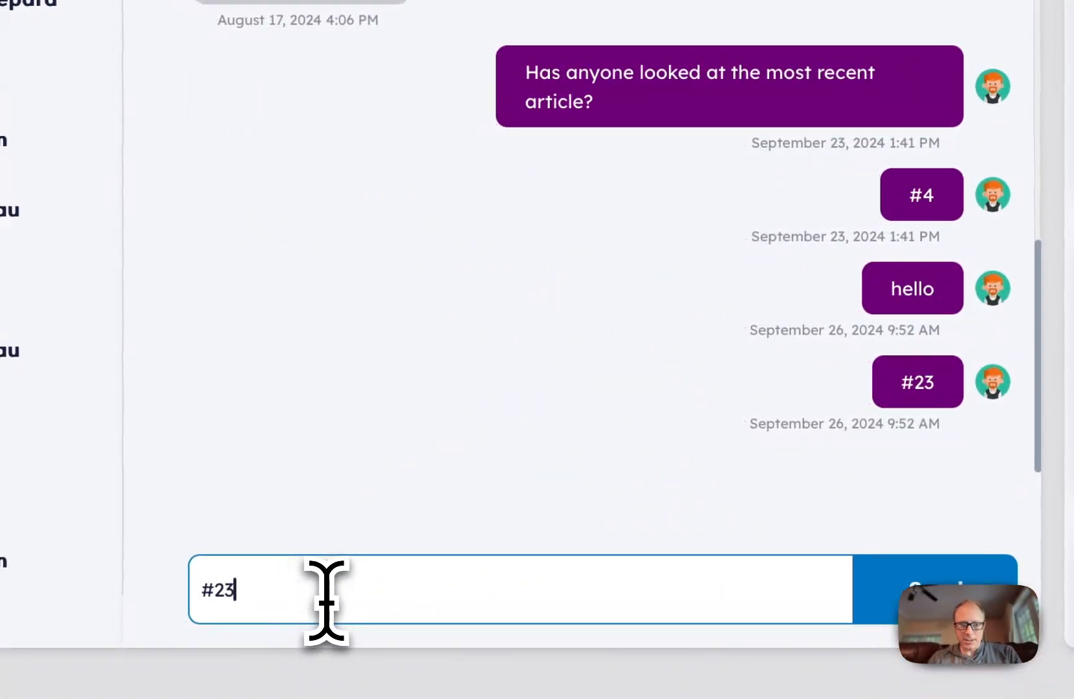
key("Return")
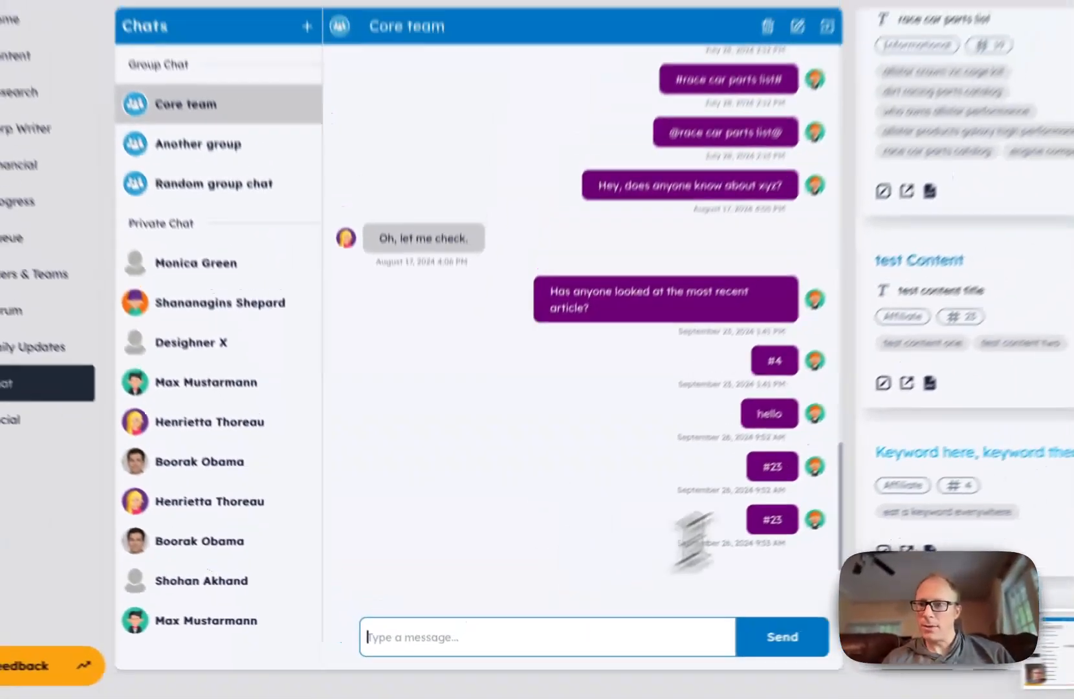
Step: Send "#24" to the Core team chat and check the content highlights for a matching item
scroll(960, 449, "down", 4)
scroll(961, 446, "up", 5)
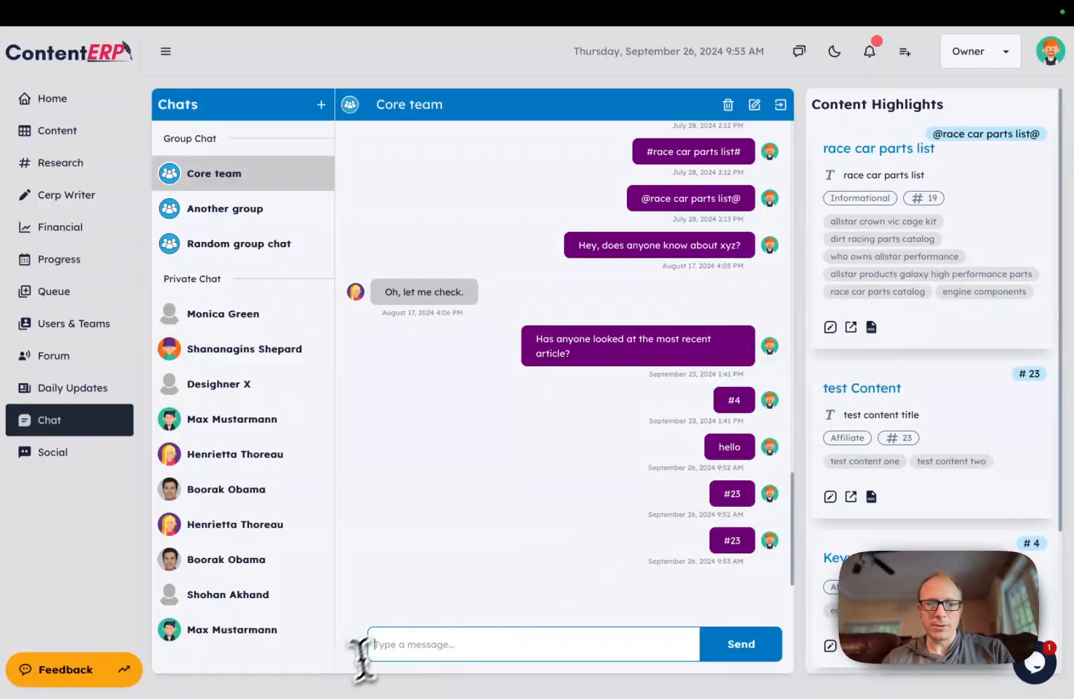
type("#2")
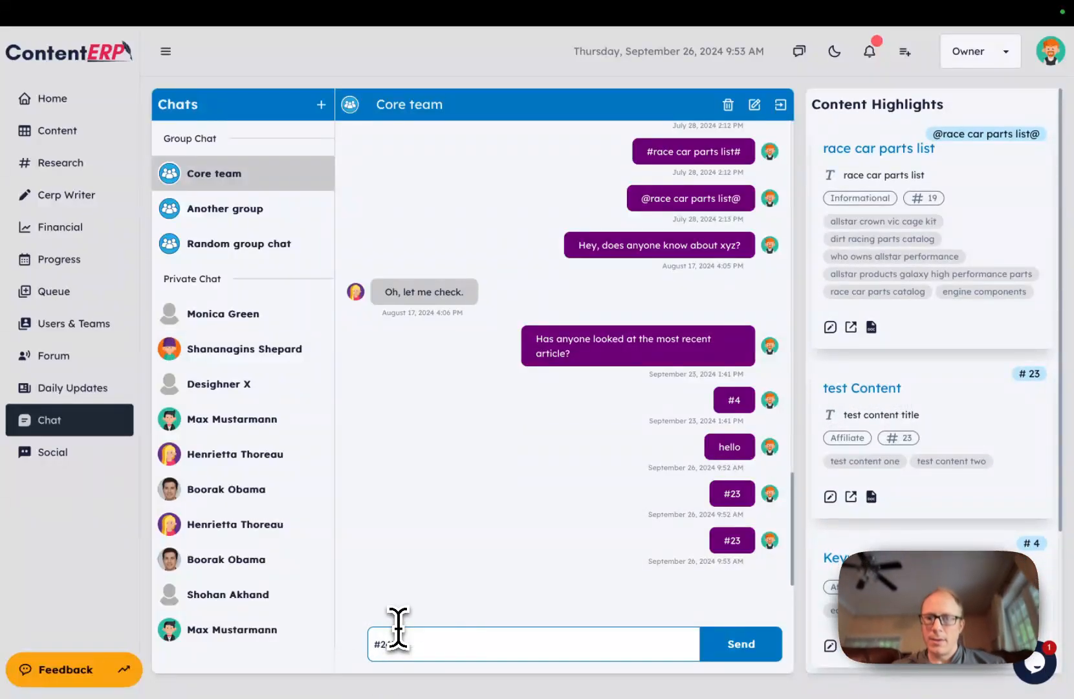
type("4")
key("Return")
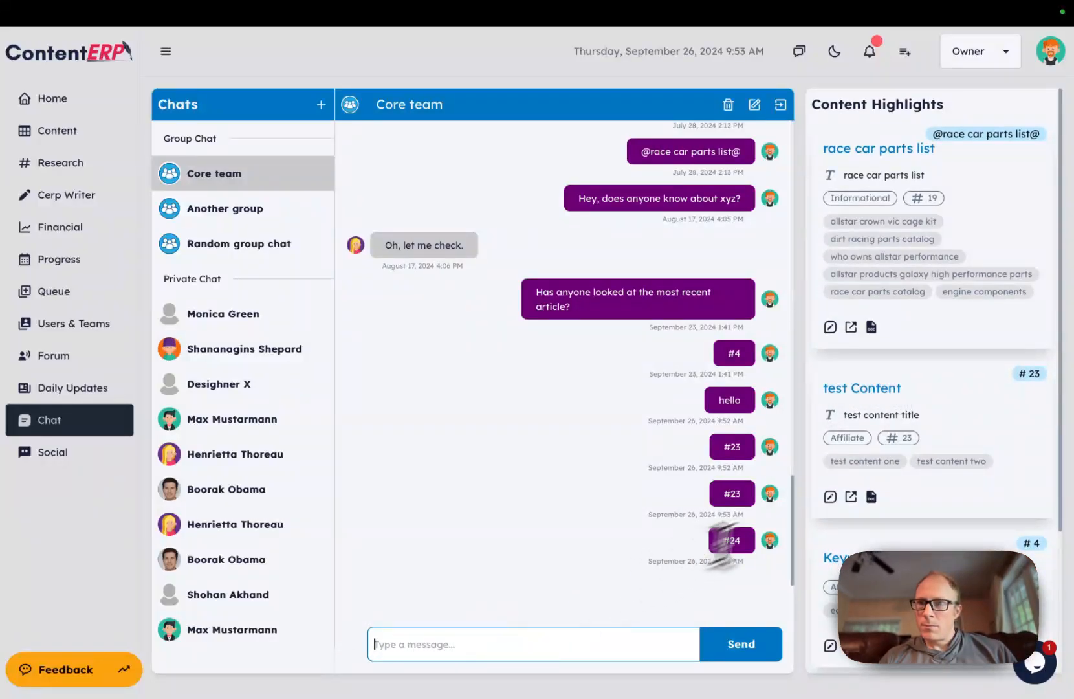
scroll(921, 461, "down", 3)
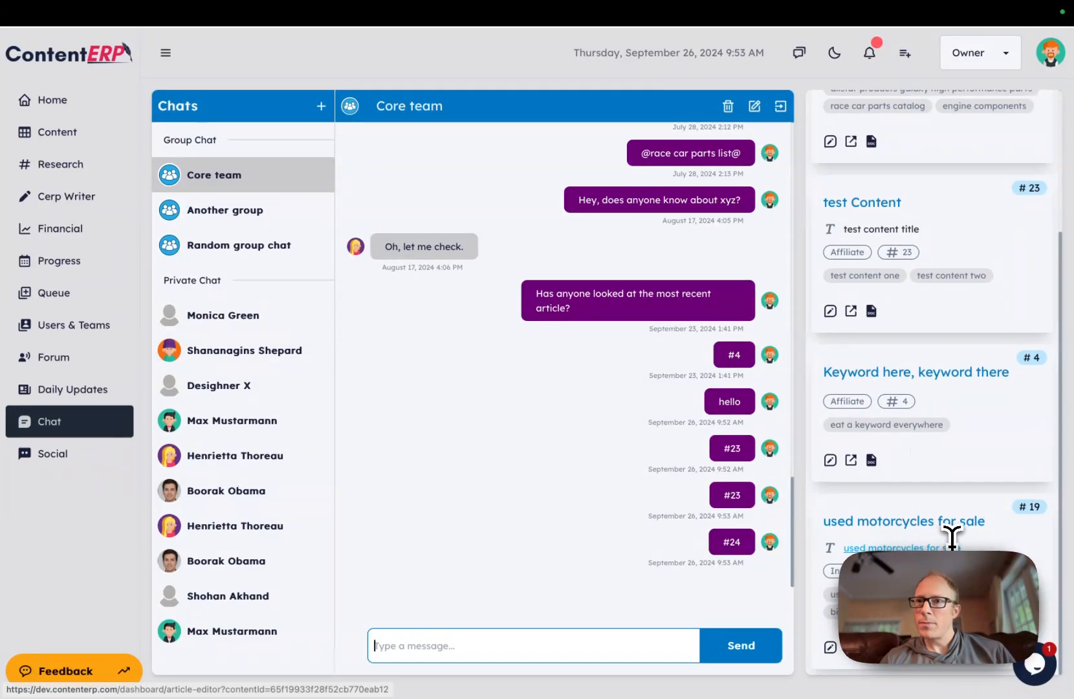
scroll(1006, 440, "up", 3)
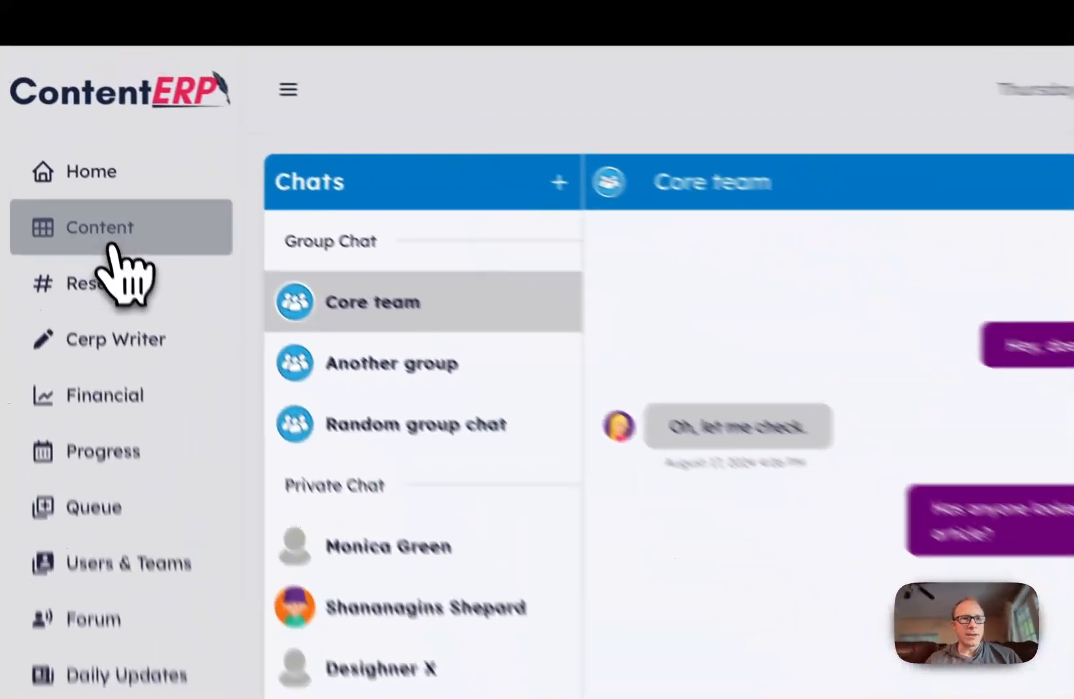
Step: View the notes of the "is chinese chicken and broccoli healthy" item in My Content Website's content list and close them
left_click(61, 134)
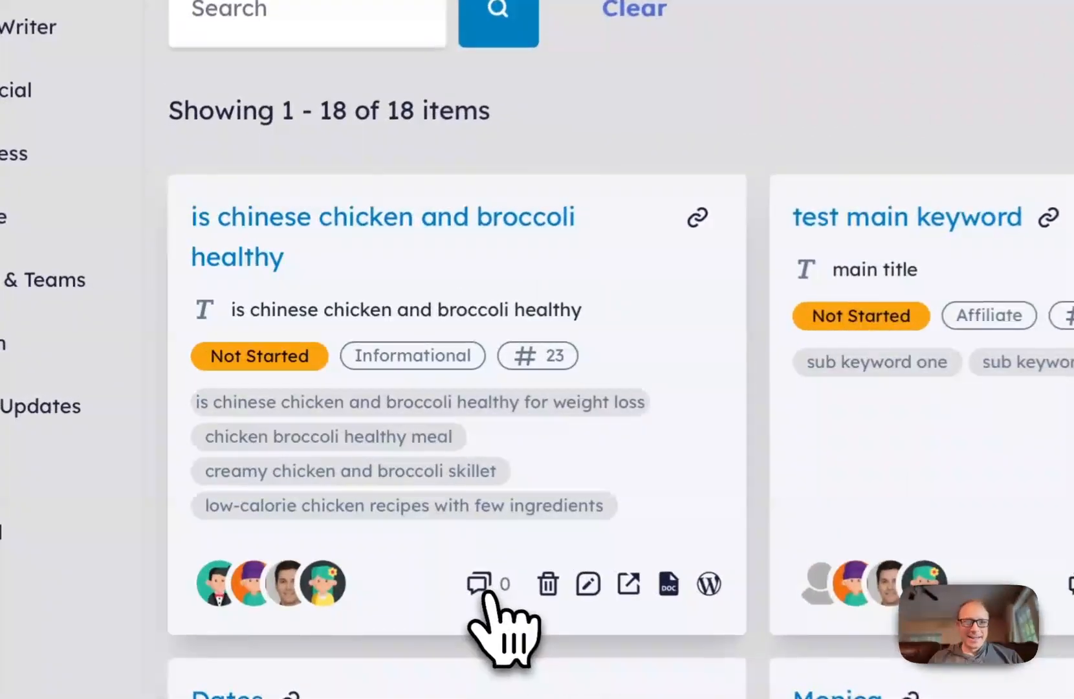
left_click(310, 479)
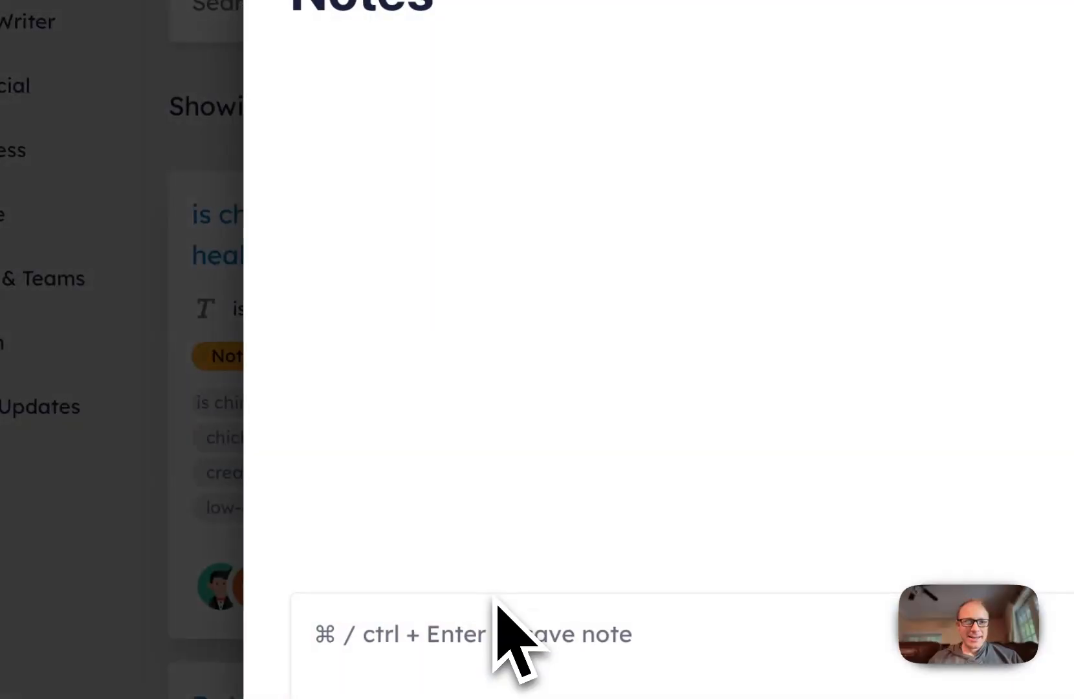
left_click(1004, 345)
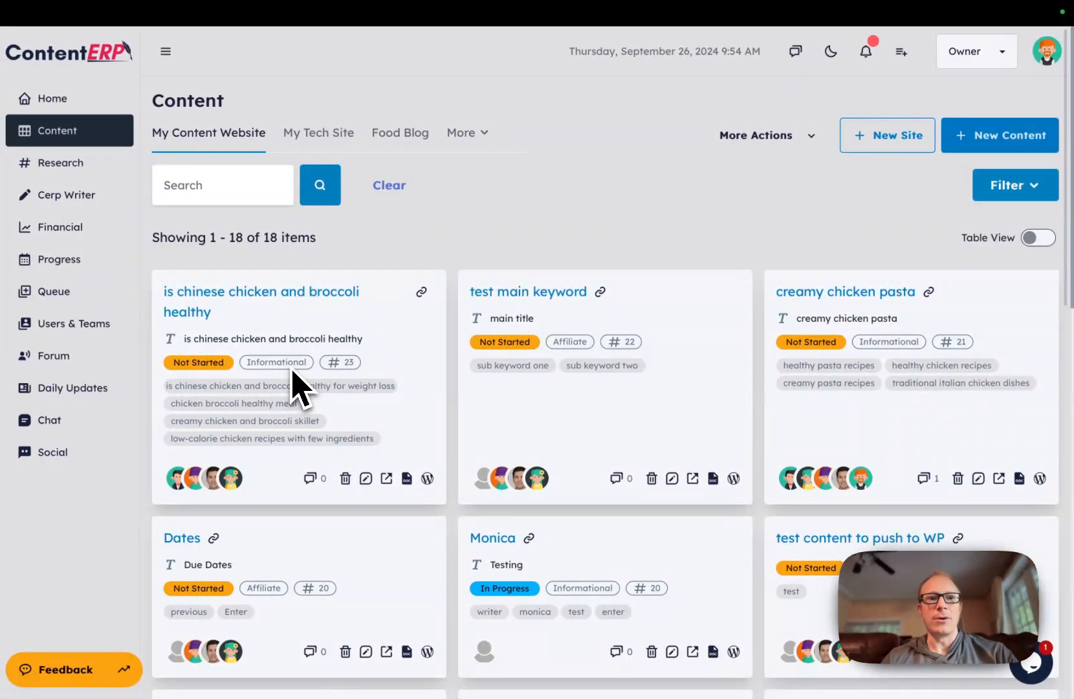
Step: Return to the Core team chat and look through its content highlights
left_click(57, 430)
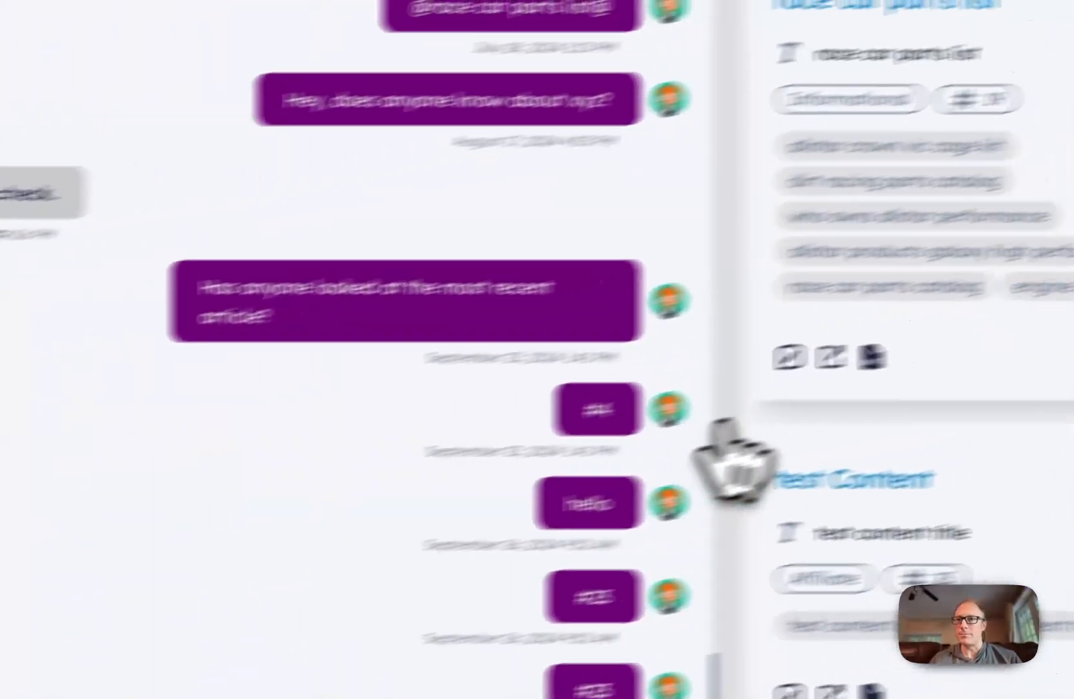
scroll(1012, 455, "down", 1)
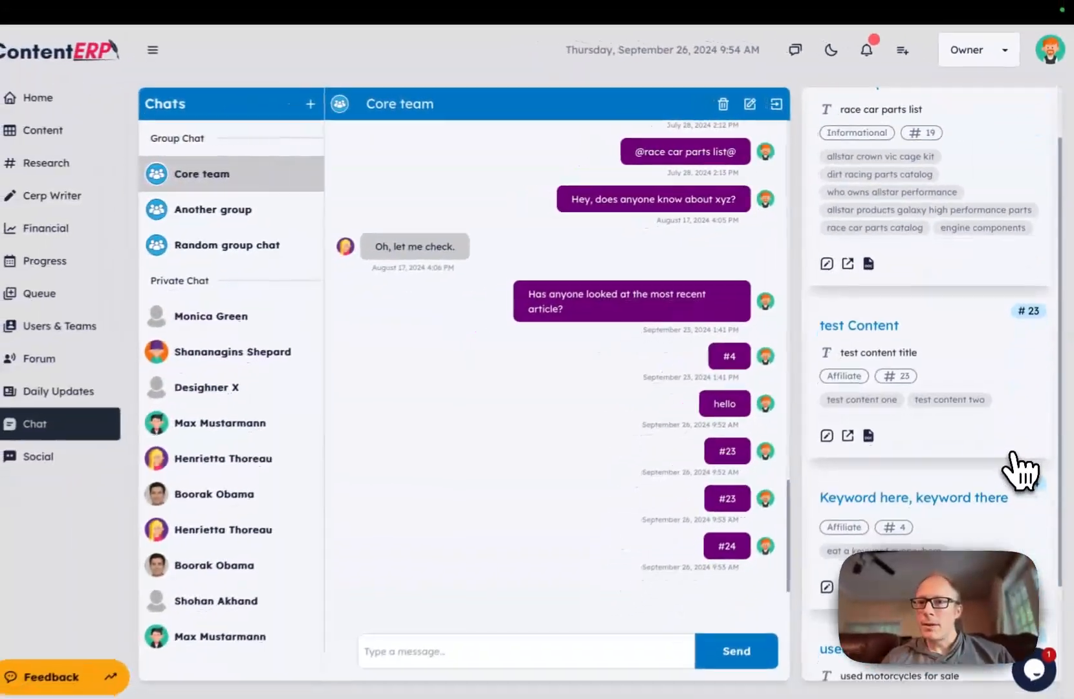
scroll(1022, 401, "down", 2)
scroll(1026, 391, "up", 4)
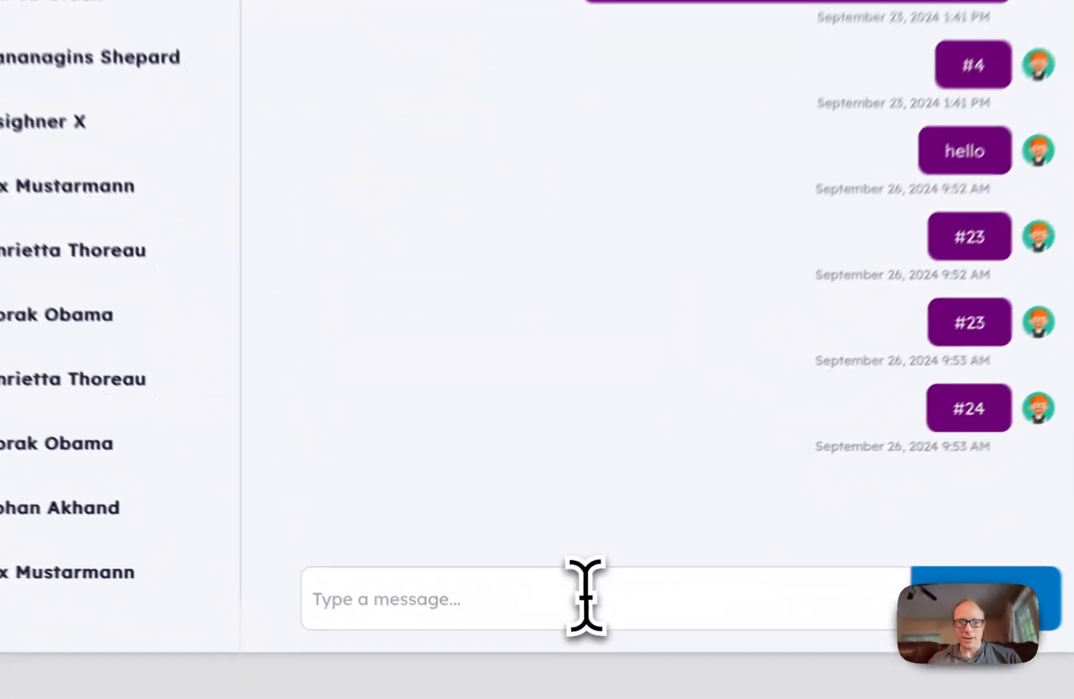
left_click(524, 644)
type("@")
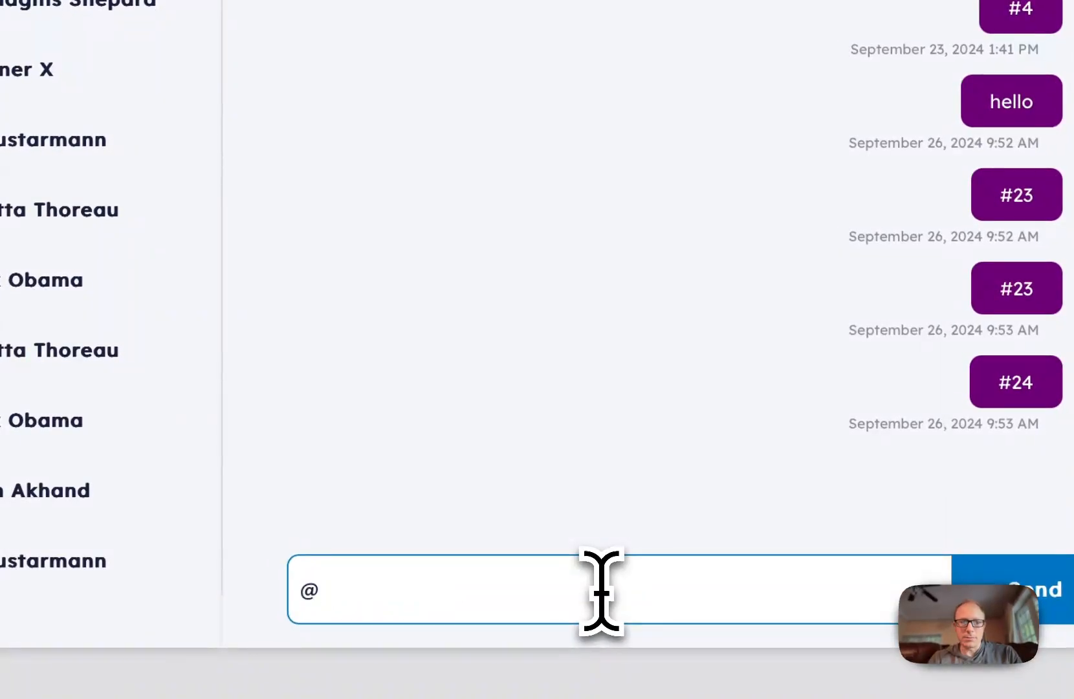
type("chichken")
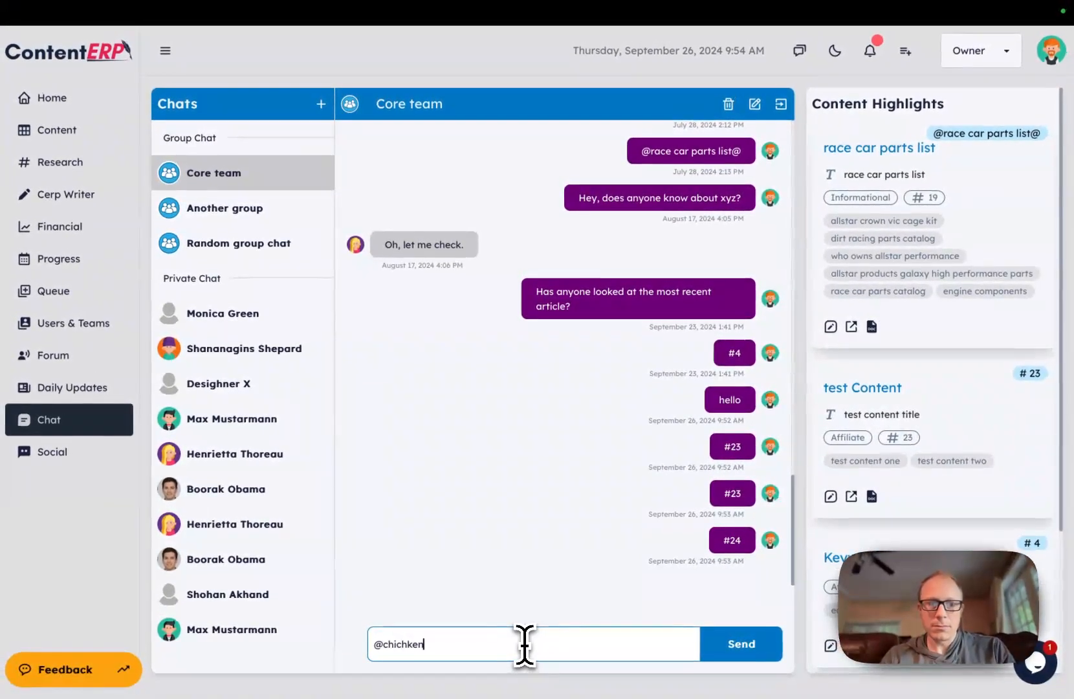
key("Return")
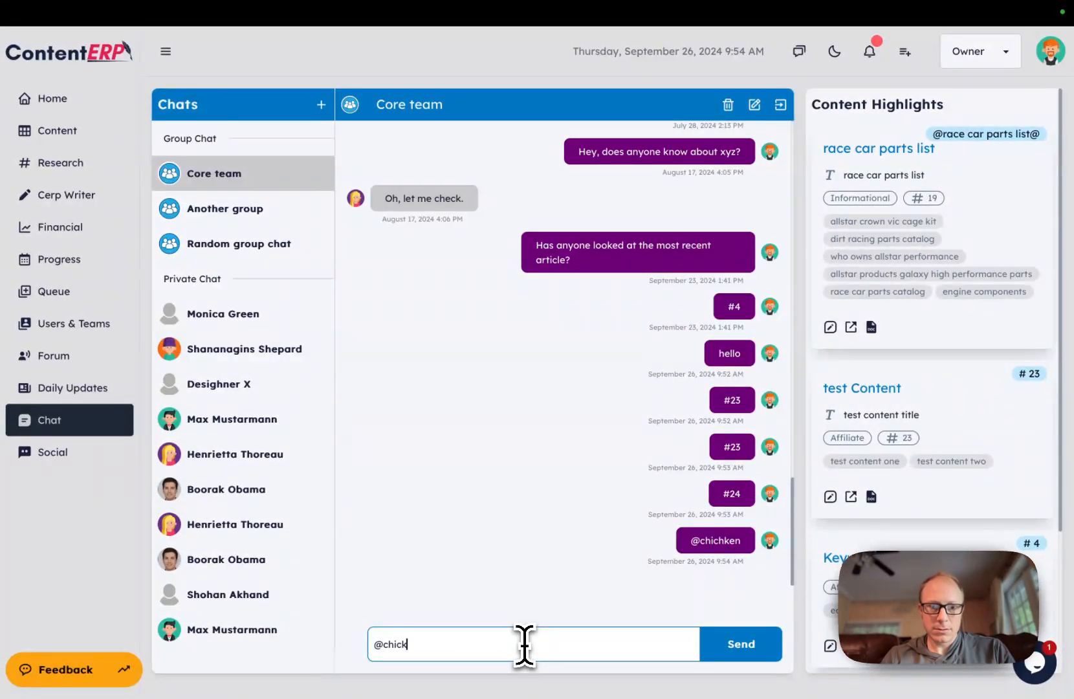
key("Return")
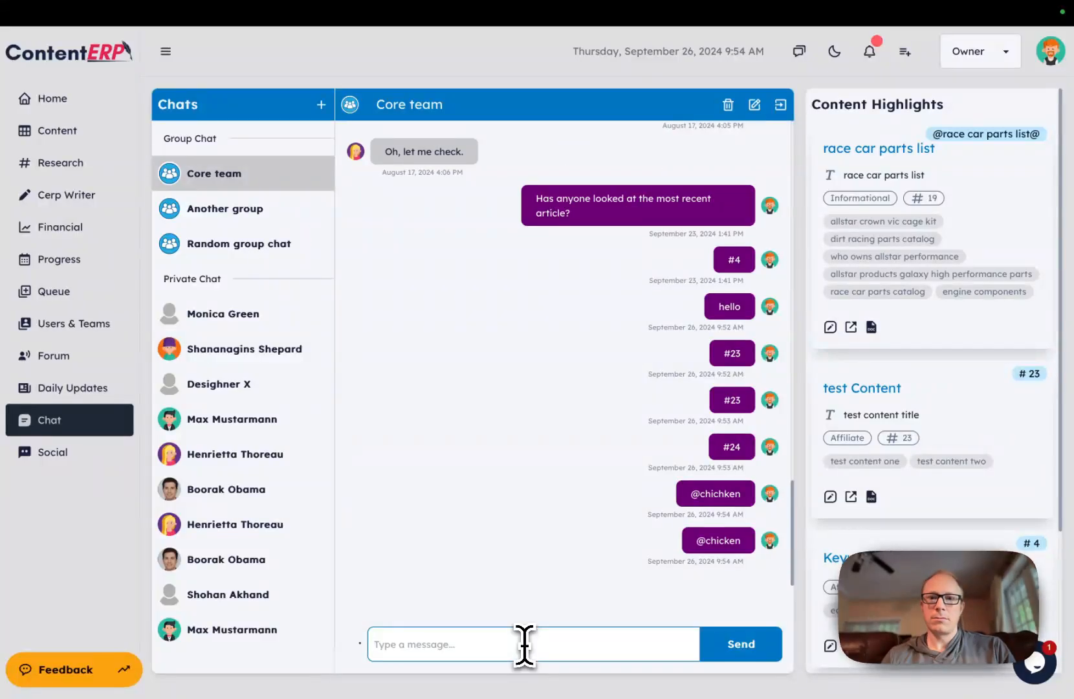
left_click(524, 644)
left_click(447, 313)
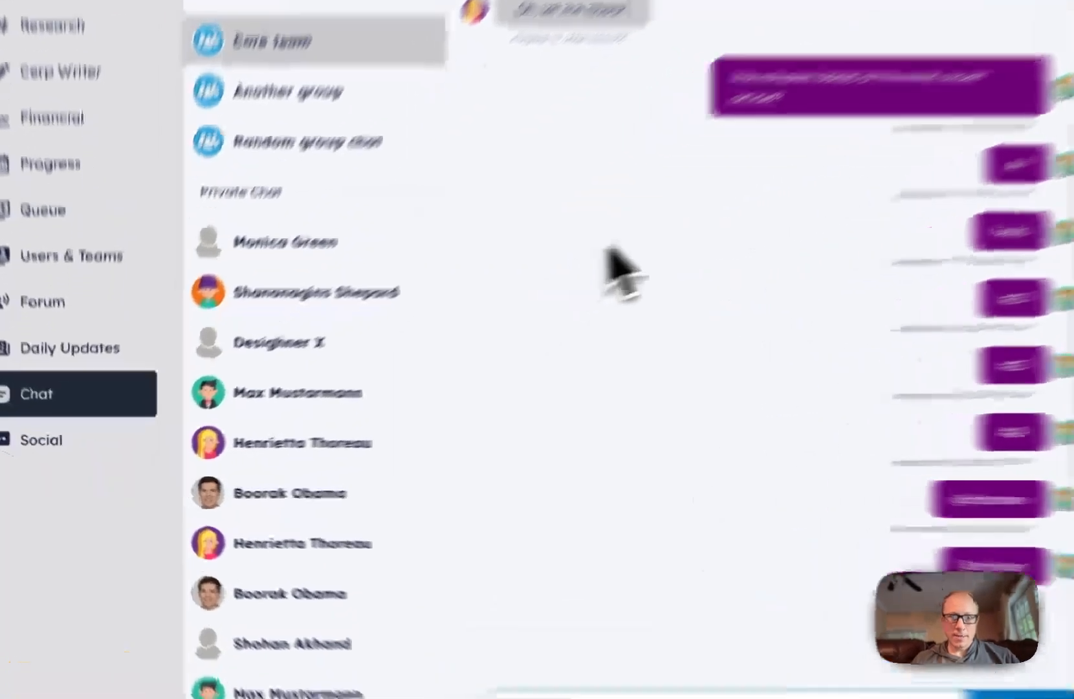